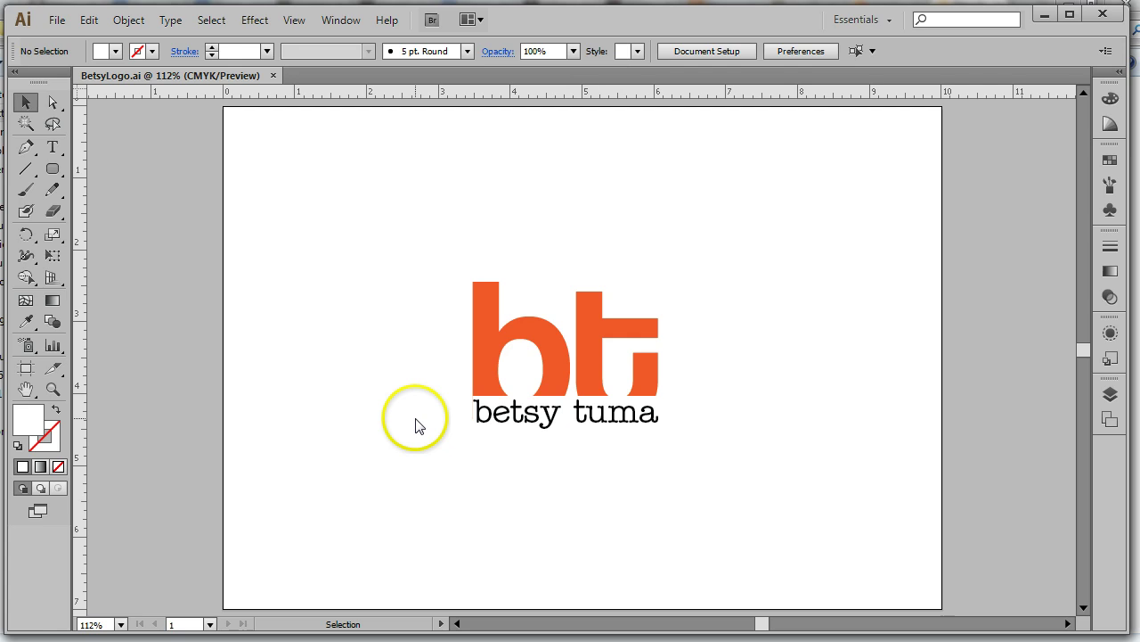
pyautogui.click(489, 302)
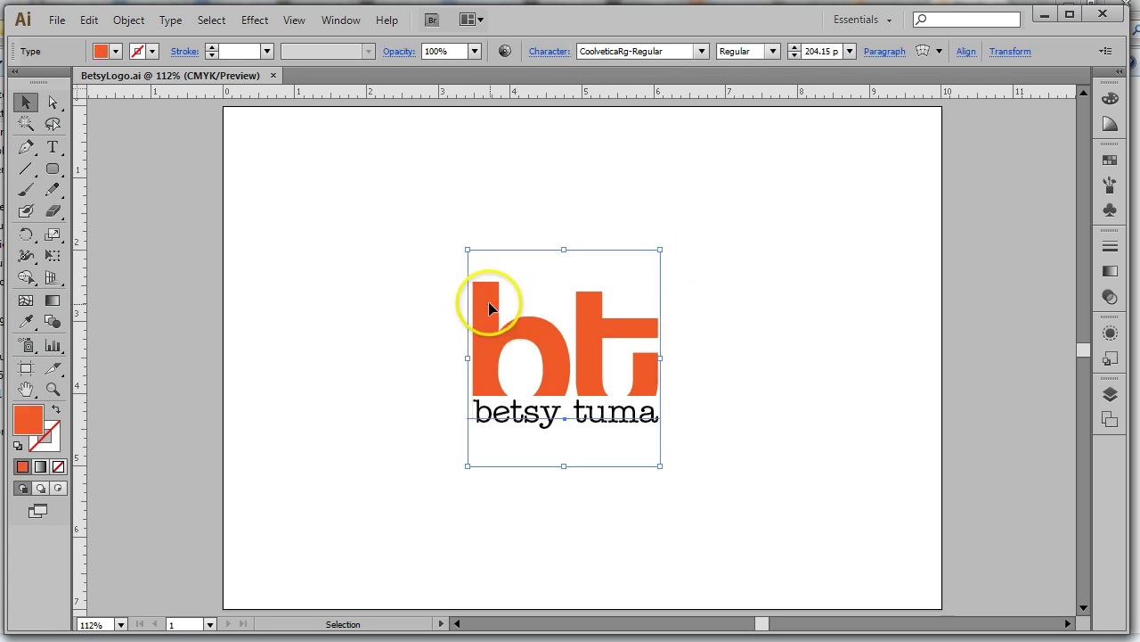
pyautogui.click(211, 19)
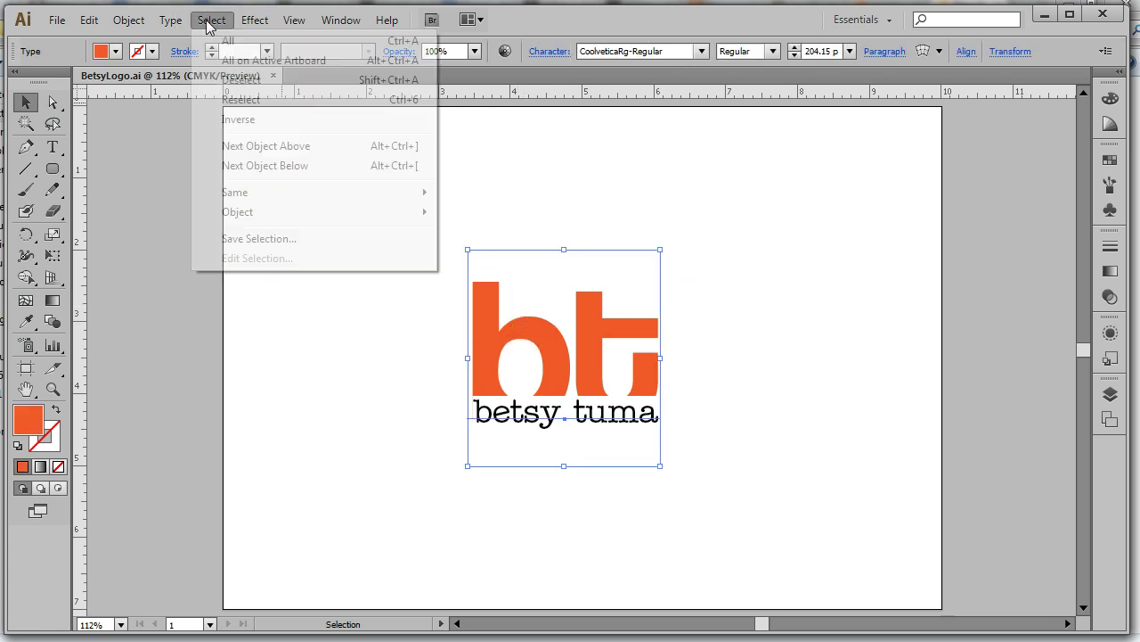
pyautogui.moveTo(254, 214)
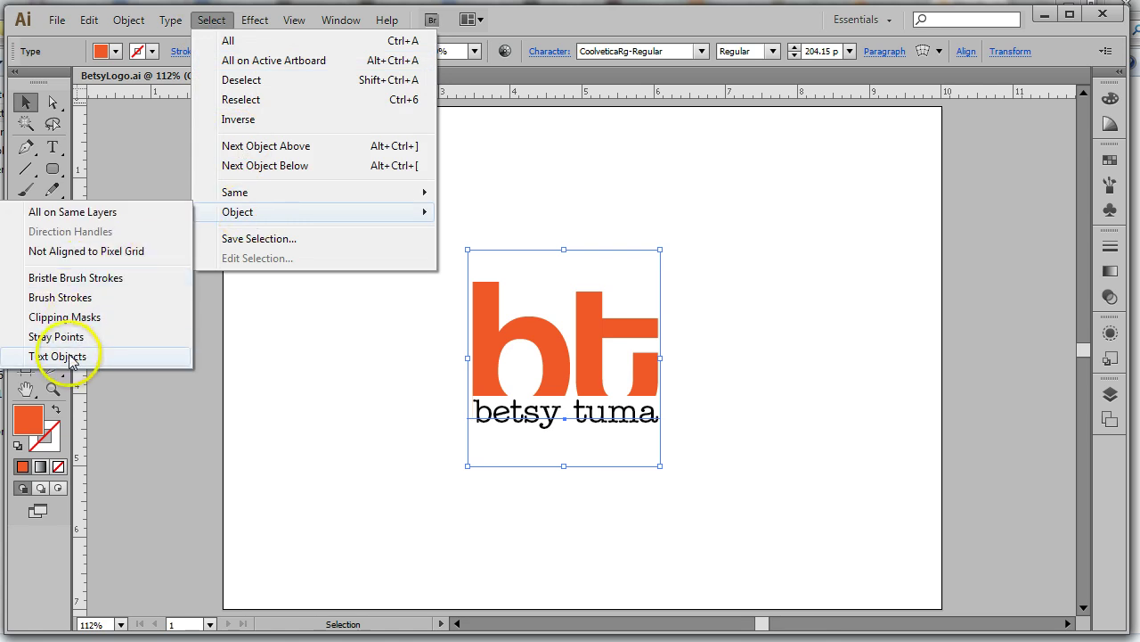
pyautogui.click(71, 356)
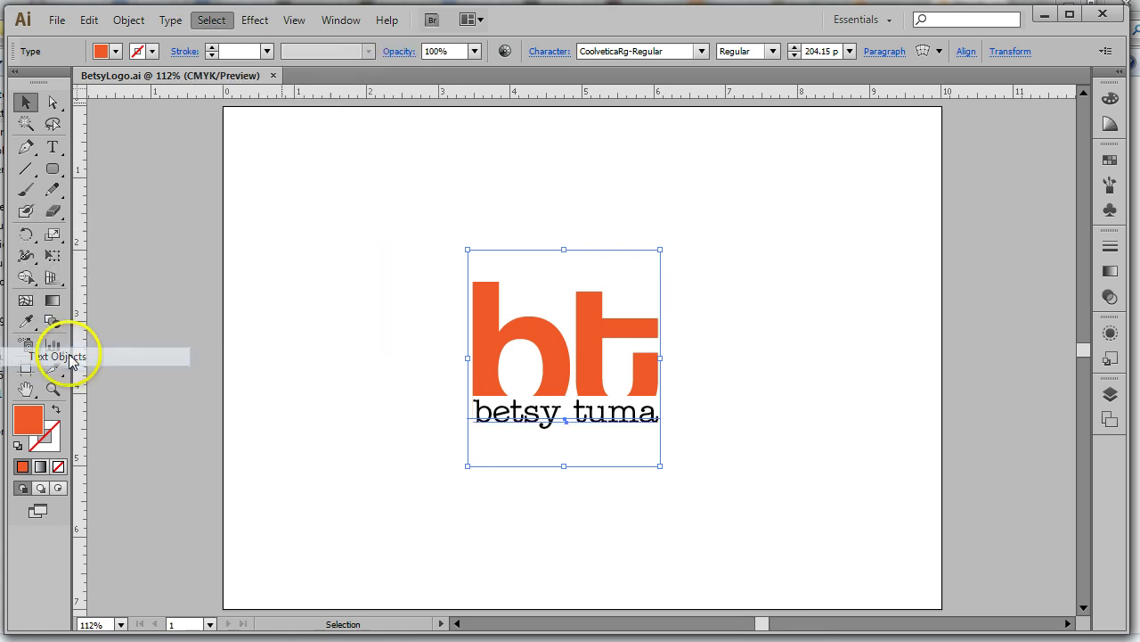
pyautogui.click(168, 21)
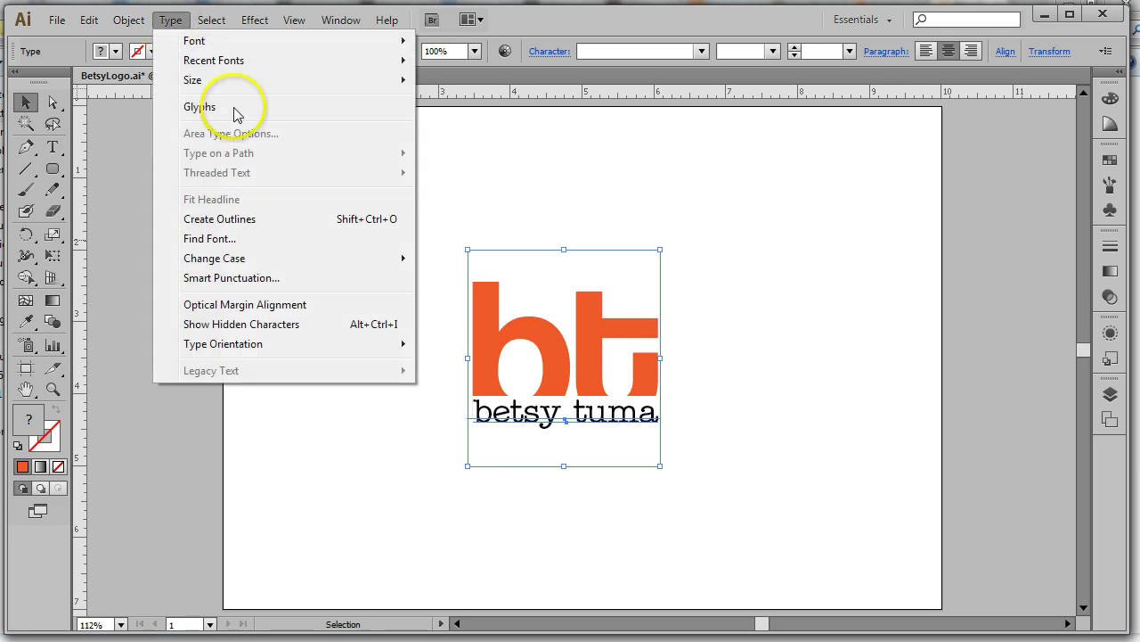
pyautogui.click(249, 222)
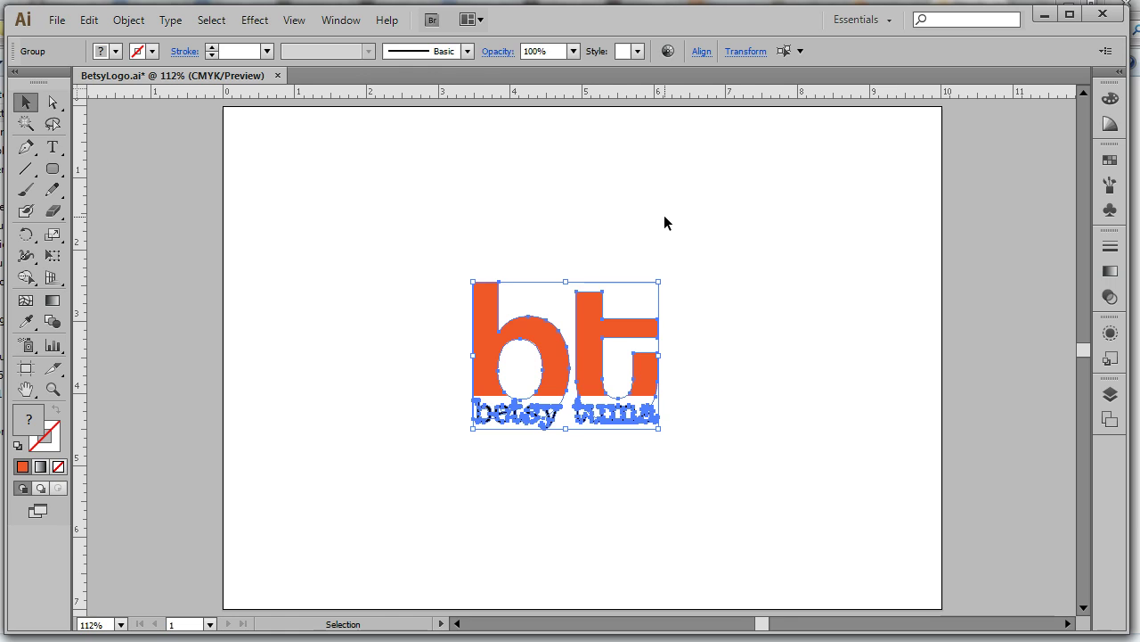
pyautogui.click(53, 146)
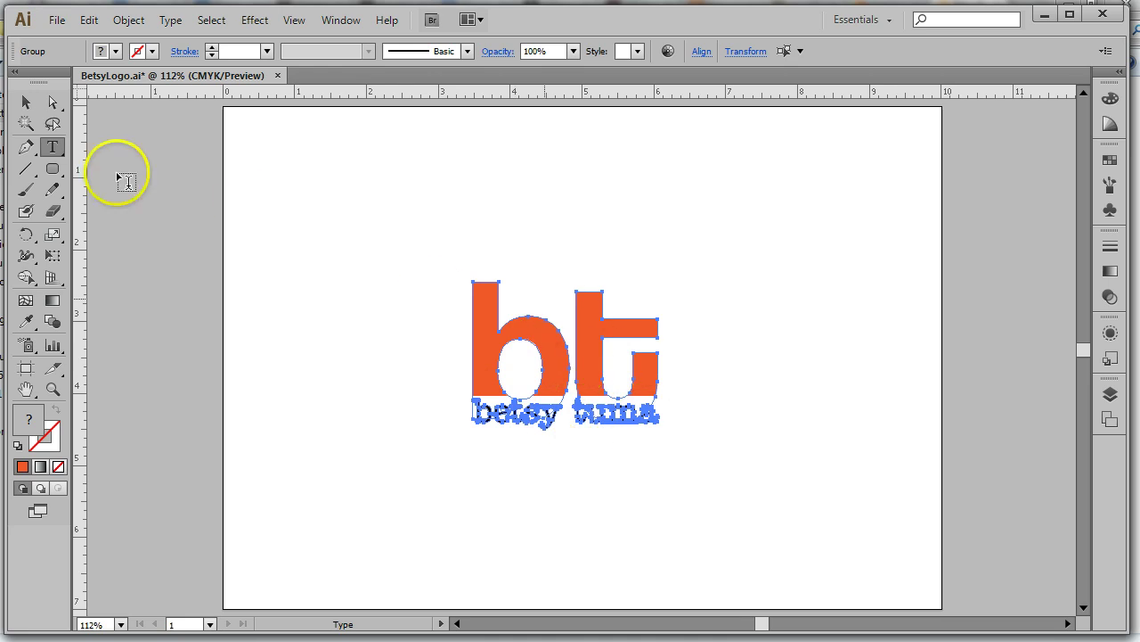
pyautogui.click(26, 102)
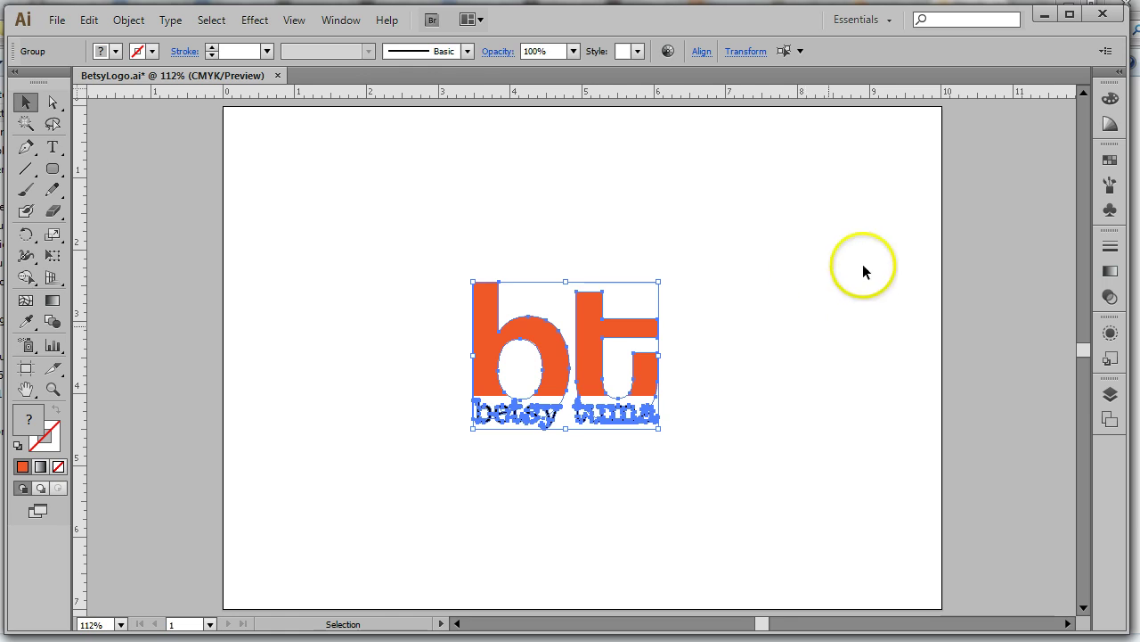
pyautogui.click(838, 257)
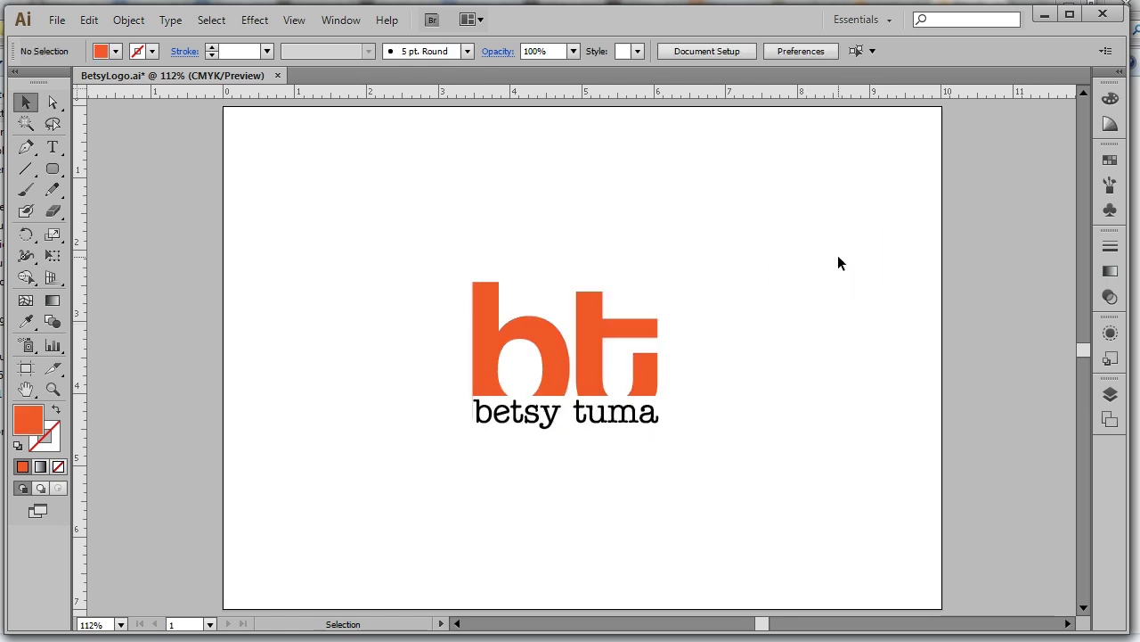
pyautogui.moveTo(658, 392); pyautogui.dragTo(547, 401)
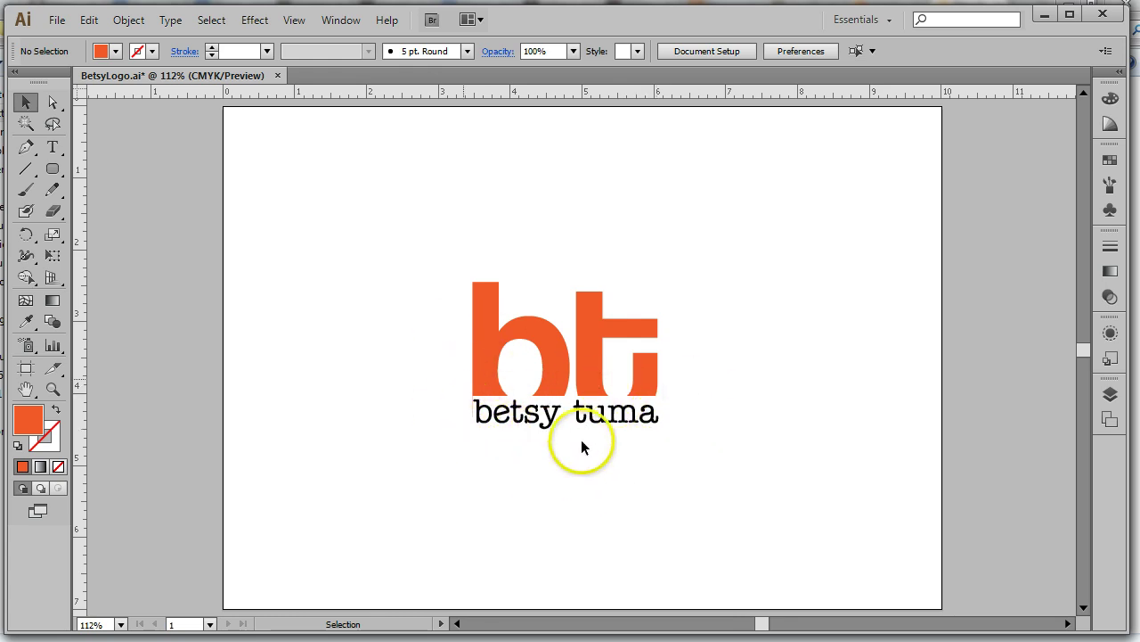
pyautogui.click(295, 20)
pyautogui.click(347, 14)
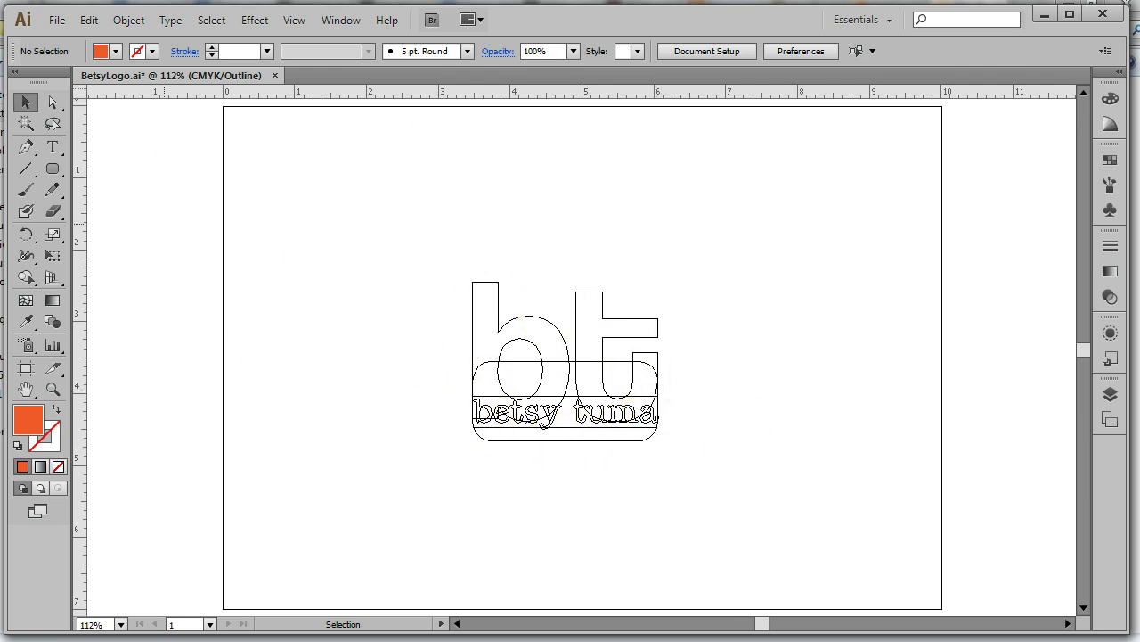
pyautogui.click(301, 21)
pyautogui.click(409, 18)
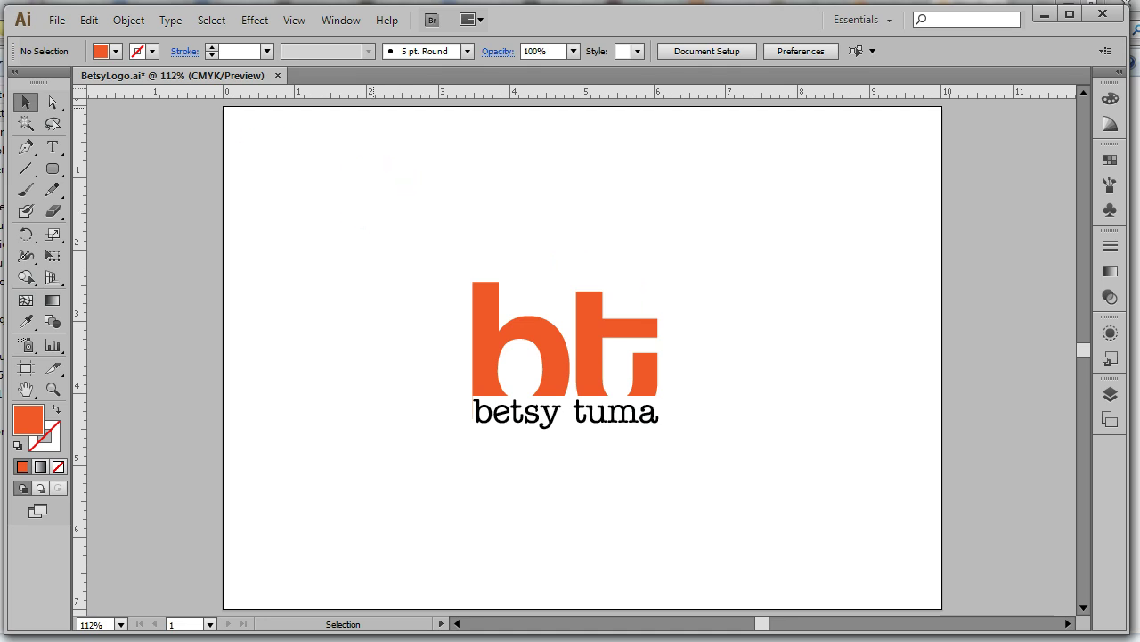
# Marquee-select the whole logo, nudge it up slightly, then deselect it
pyautogui.moveTo(426, 237); pyautogui.dragTo(721, 482)
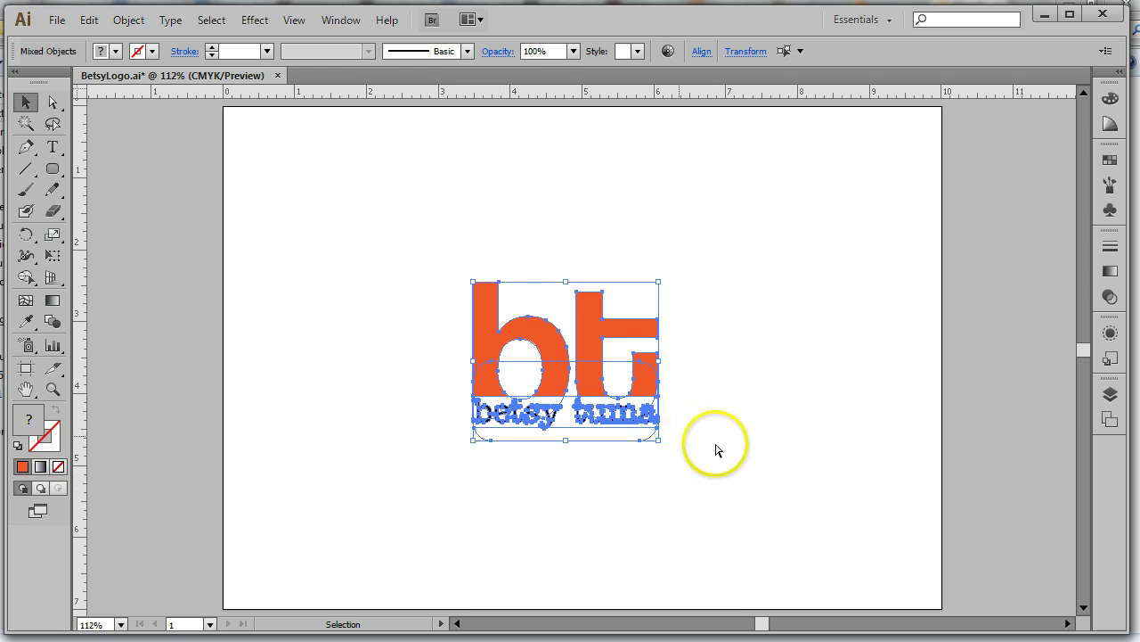
pyautogui.press('Up')
pyautogui.press('Up')
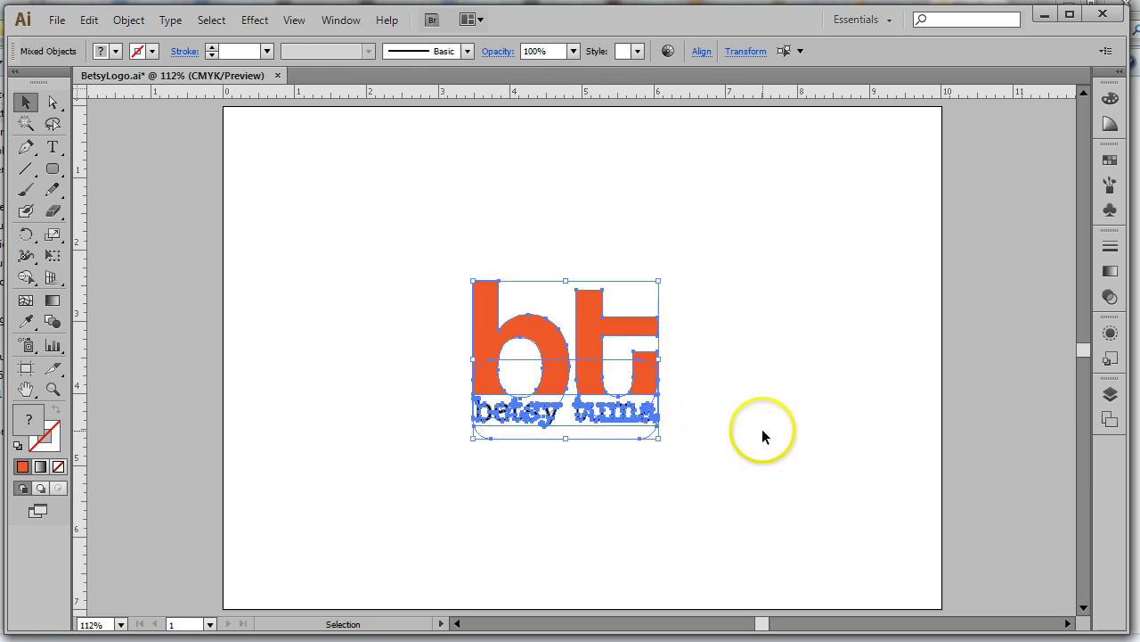
pyautogui.click(89, 19)
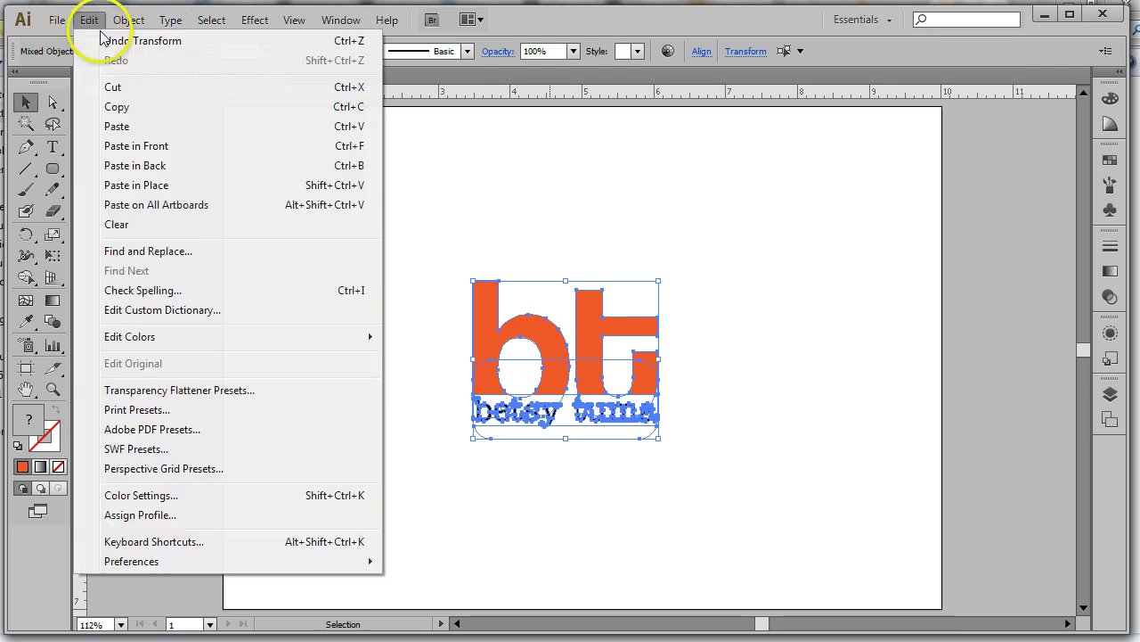
pyautogui.moveTo(254, 20)
pyautogui.moveTo(213, 20)
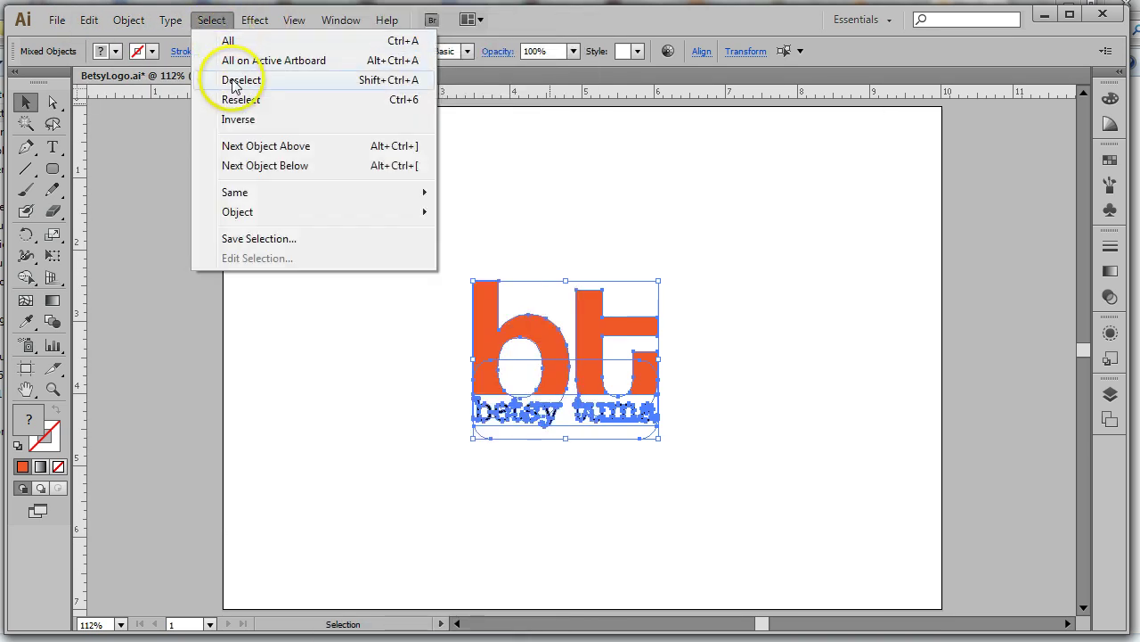
pyautogui.click(238, 82)
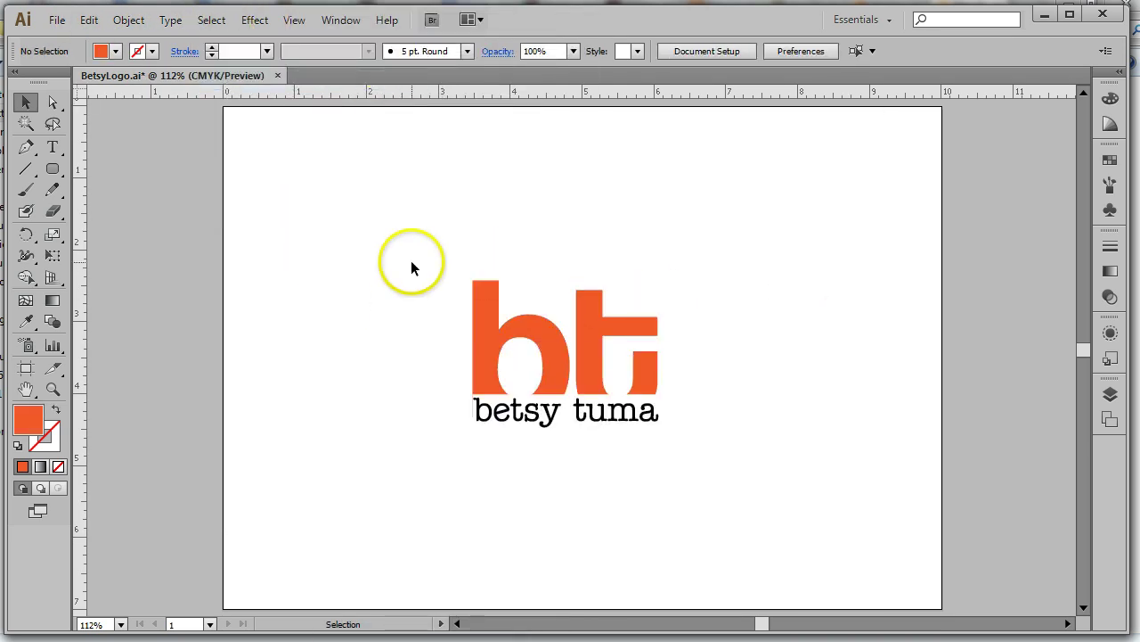
# Select all logo objects with Select > All, deselect, then reselect everything with Ctrl+A
pyautogui.click(212, 20)
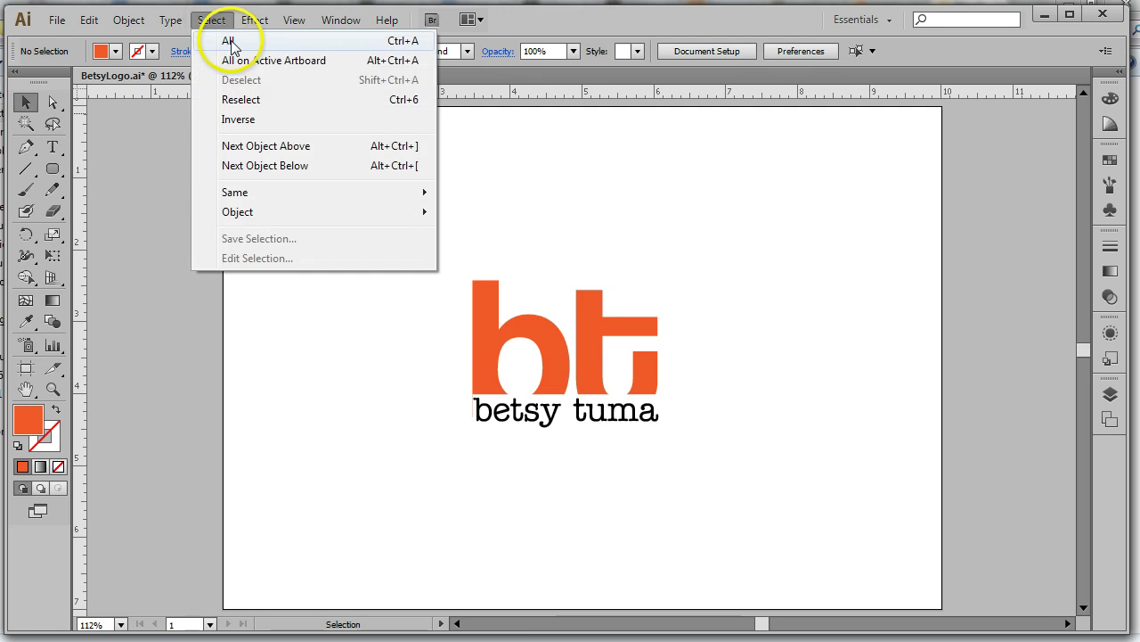
pyautogui.click(228, 41)
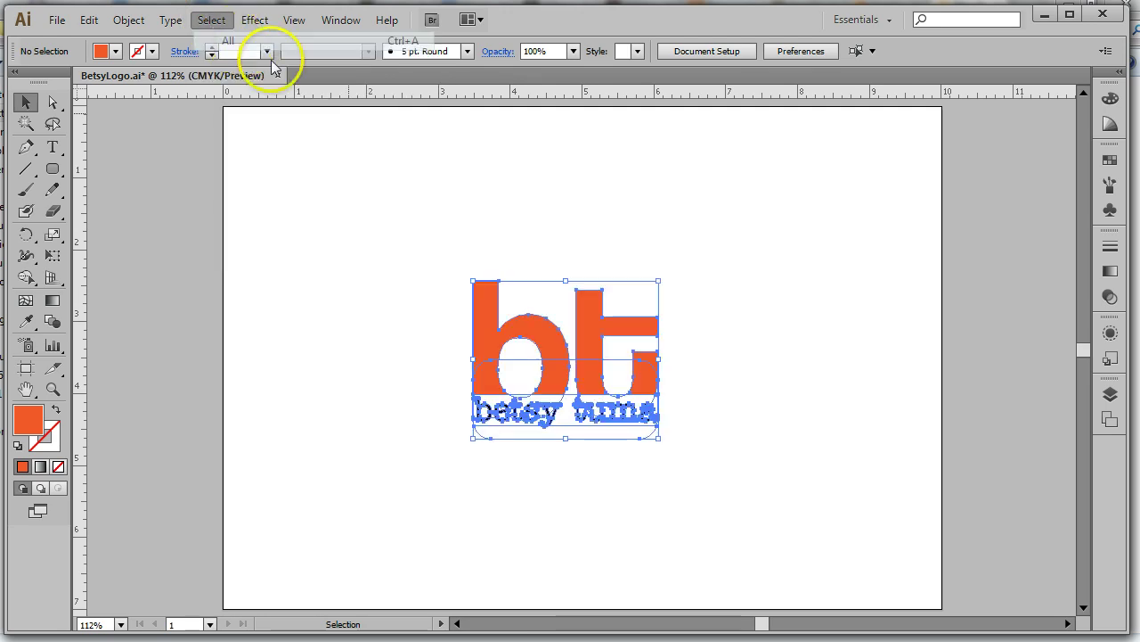
pyautogui.click(750, 247)
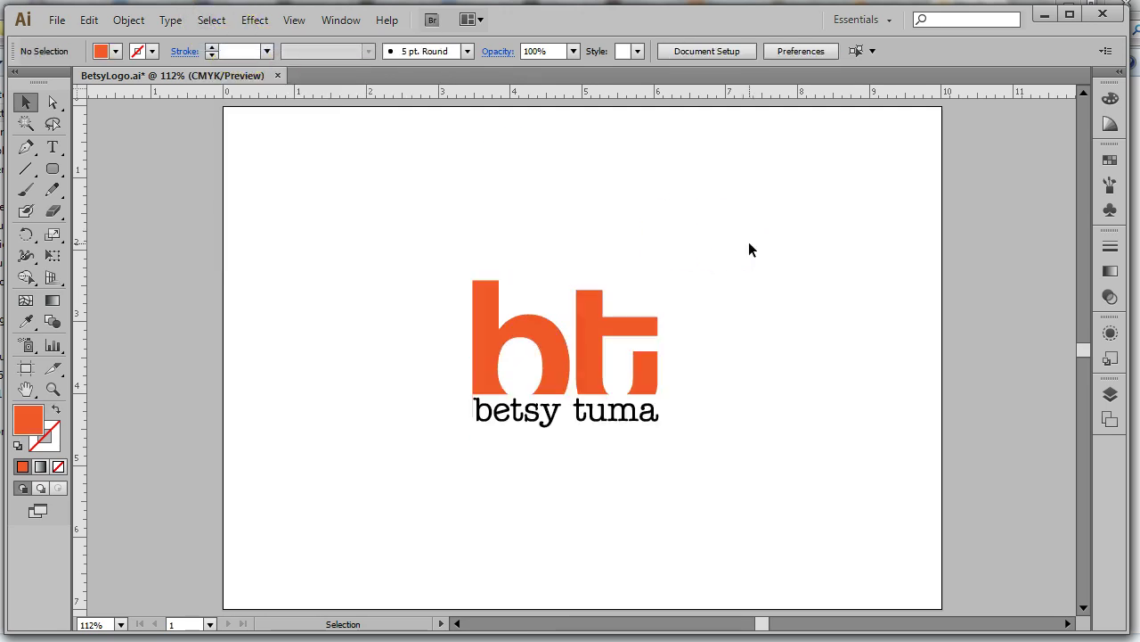
pyautogui.hotkey('ctrl', 'a')
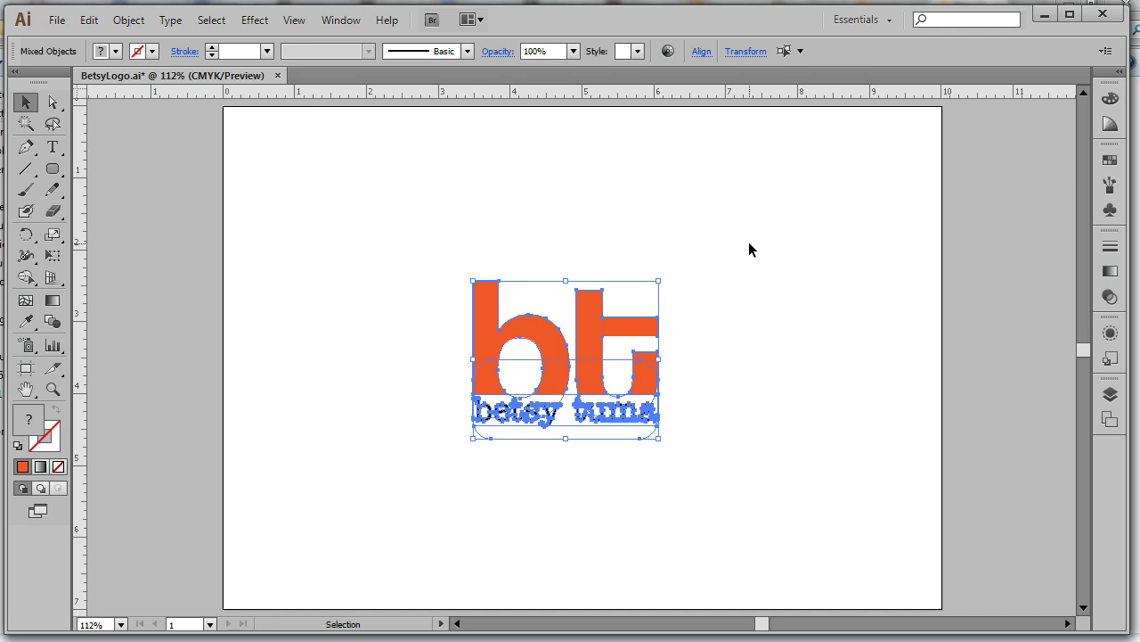
pyautogui.click(130, 20)
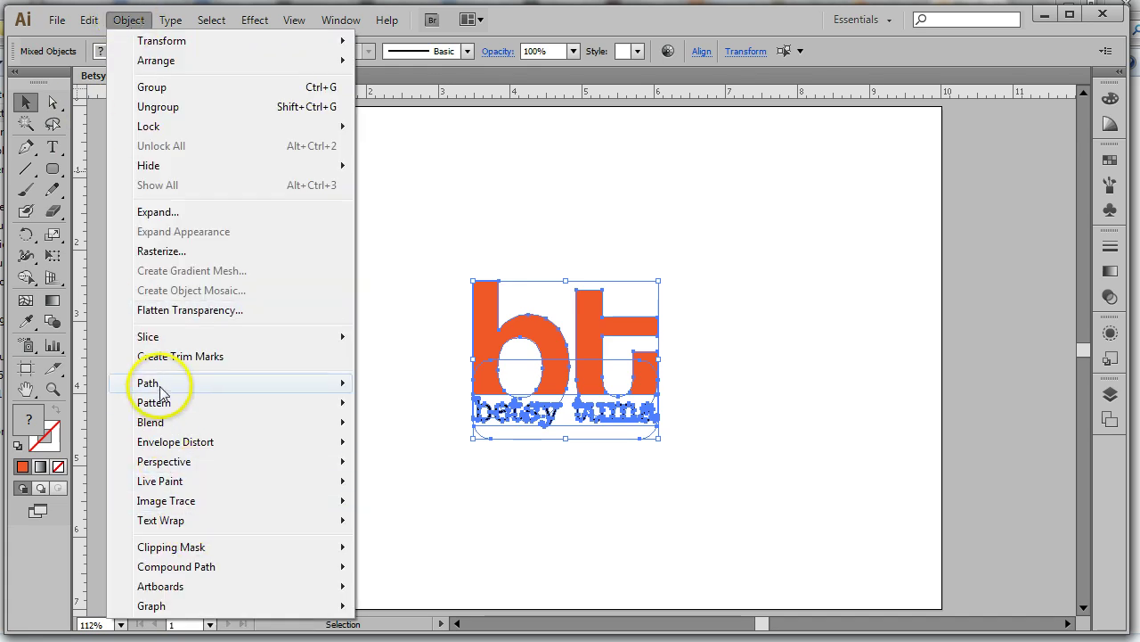
pyautogui.moveTo(128, 382)
pyautogui.click(405, 450)
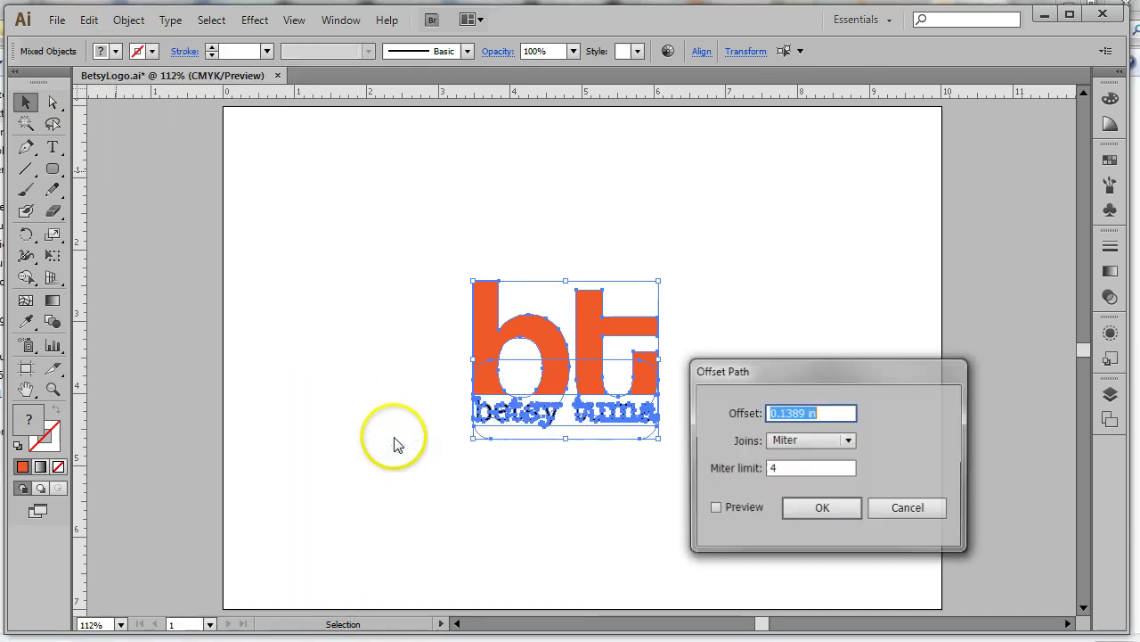
pyautogui.moveTo(790, 362); pyautogui.dragTo(789, 239)
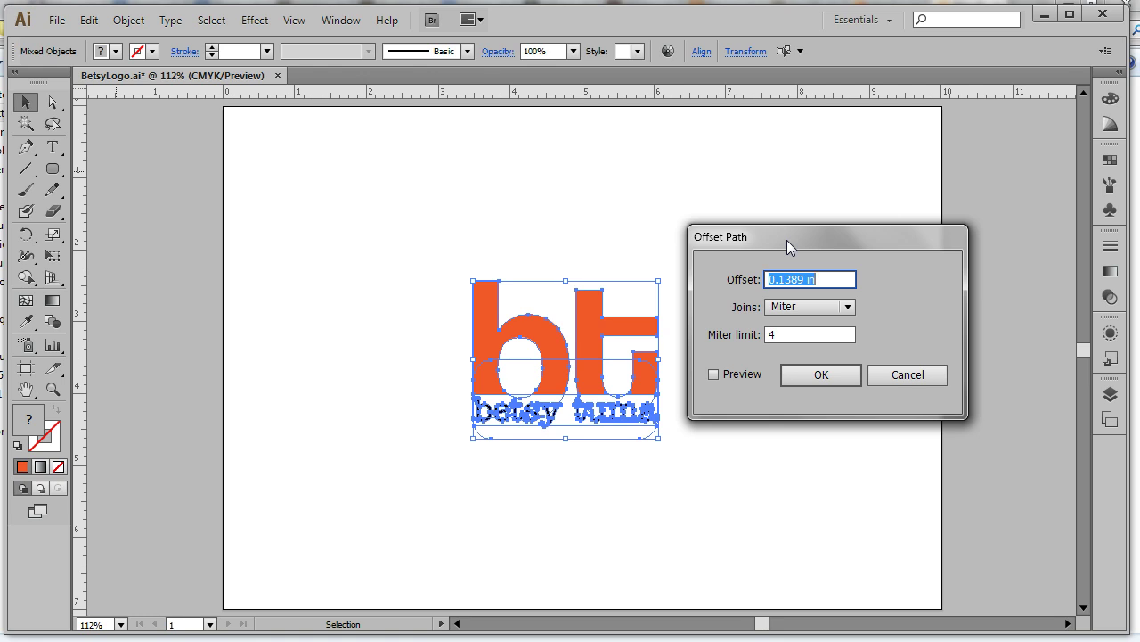
pyautogui.click(714, 374)
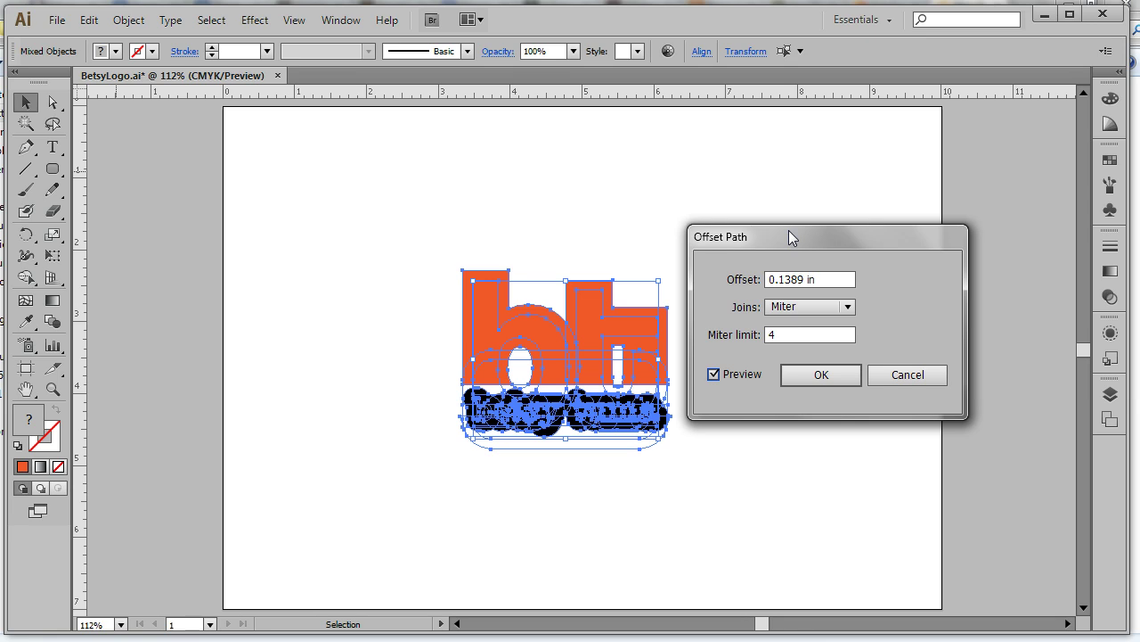
pyautogui.click(924, 377)
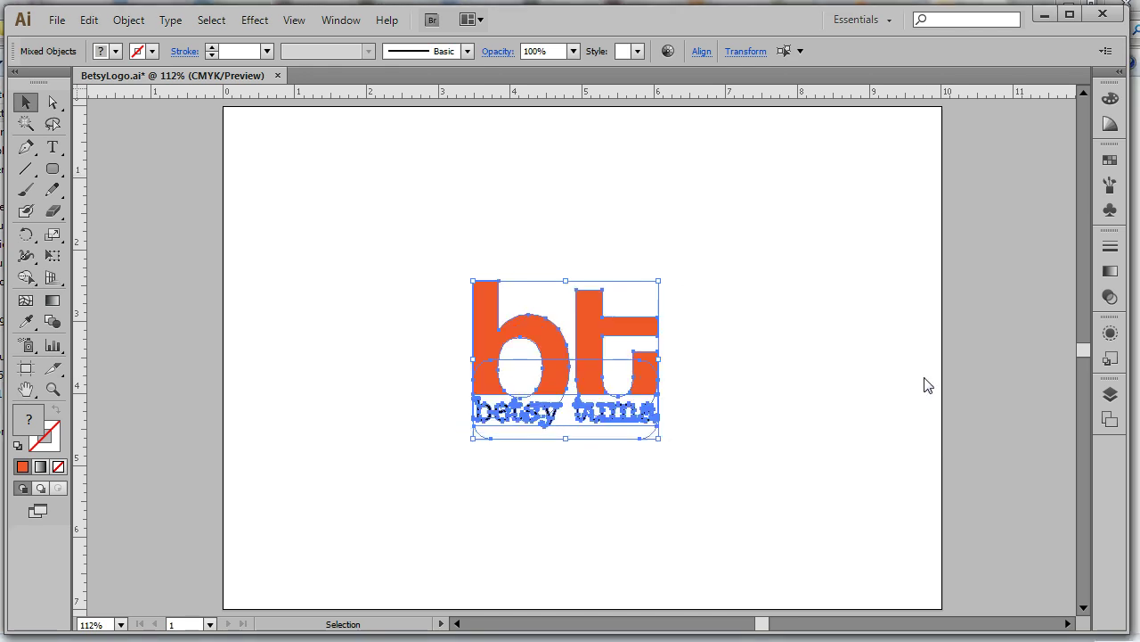
# In Outline view, preview an Offset Path around the logo with a 0.125 in offset
pyautogui.click(295, 22)
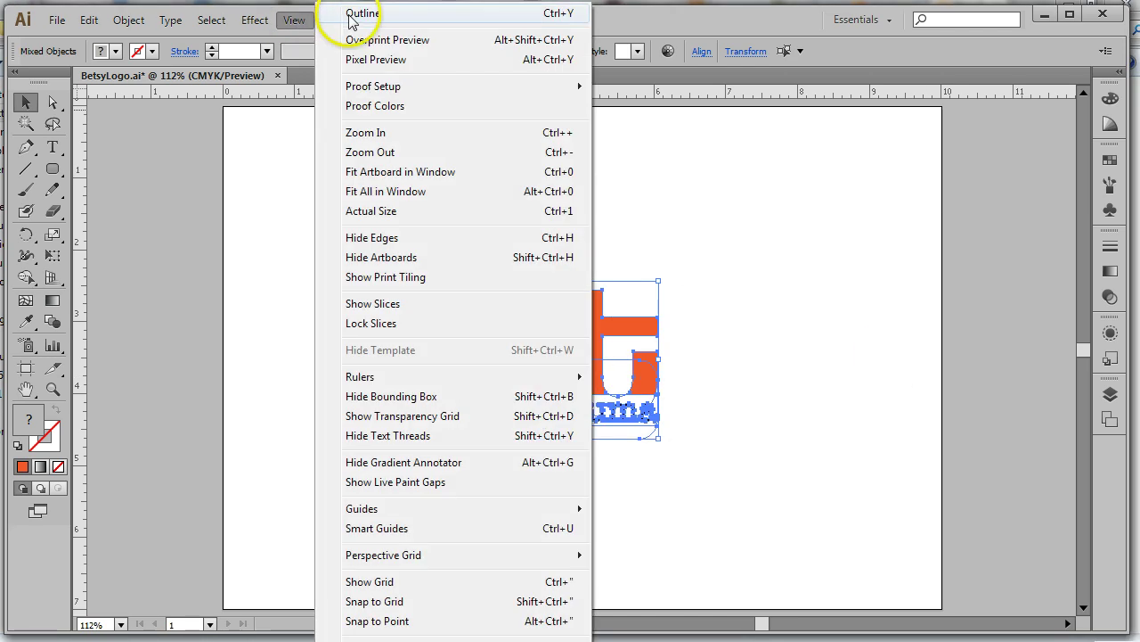
pyautogui.click(356, 14)
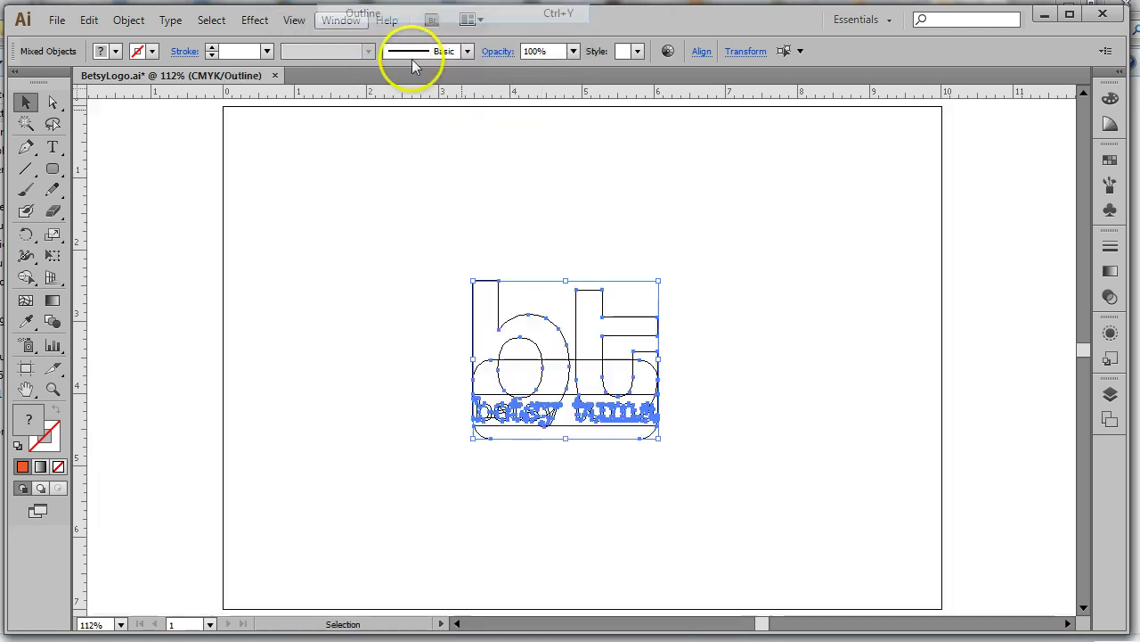
pyautogui.click(128, 19)
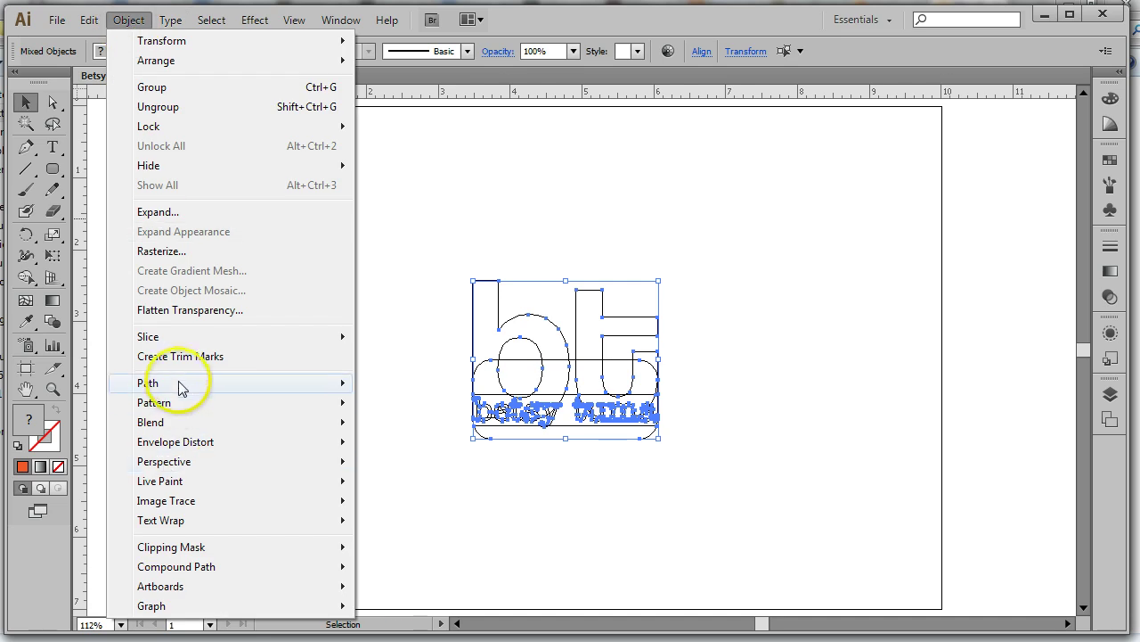
pyautogui.moveTo(191, 384)
pyautogui.click(401, 459)
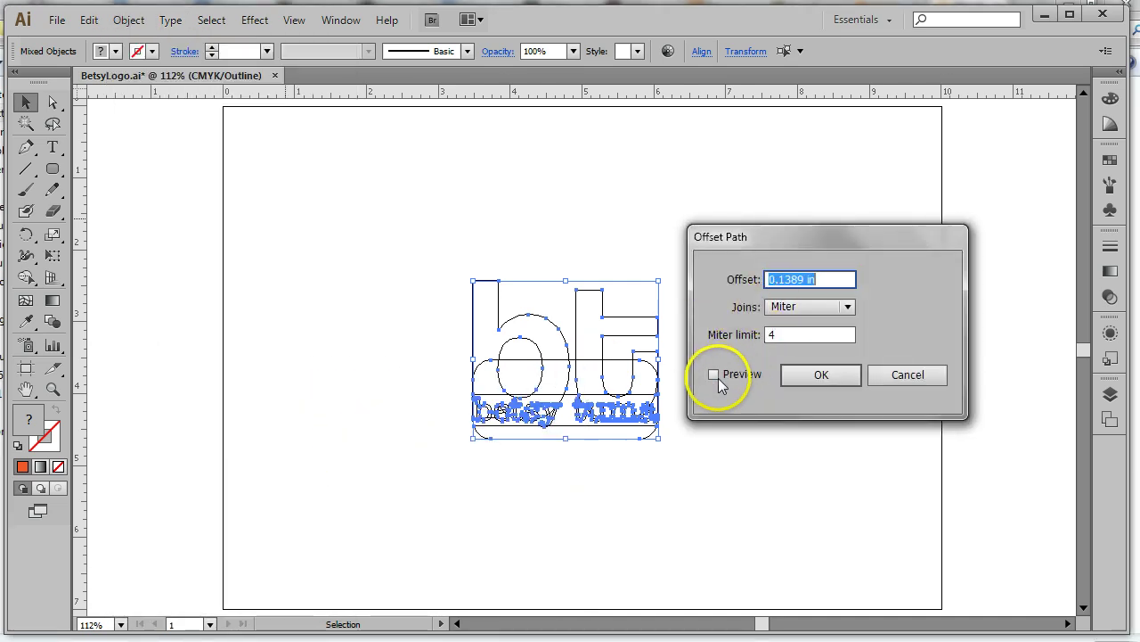
pyautogui.click(714, 375)
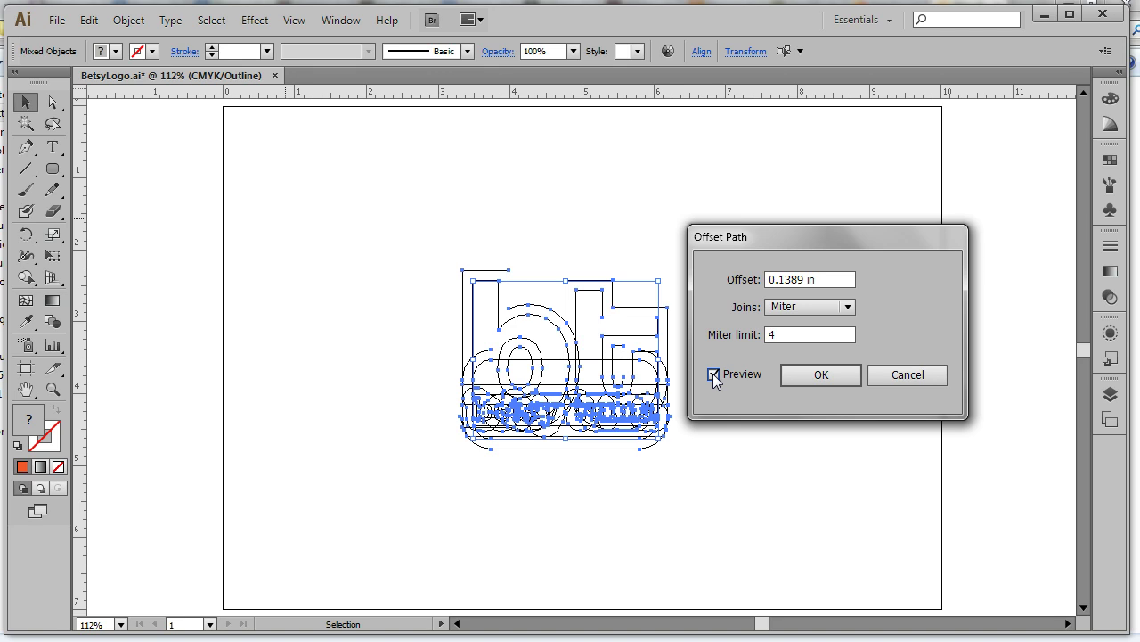
pyautogui.click(781, 279)
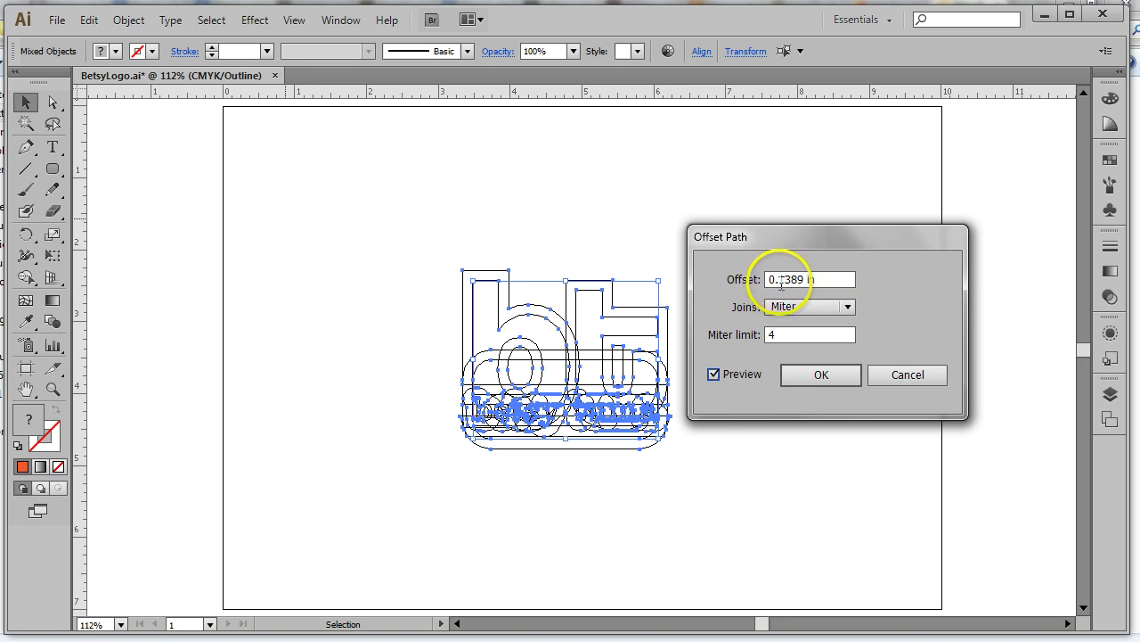
pyautogui.moveTo(783, 279); pyautogui.dragTo(805, 278)
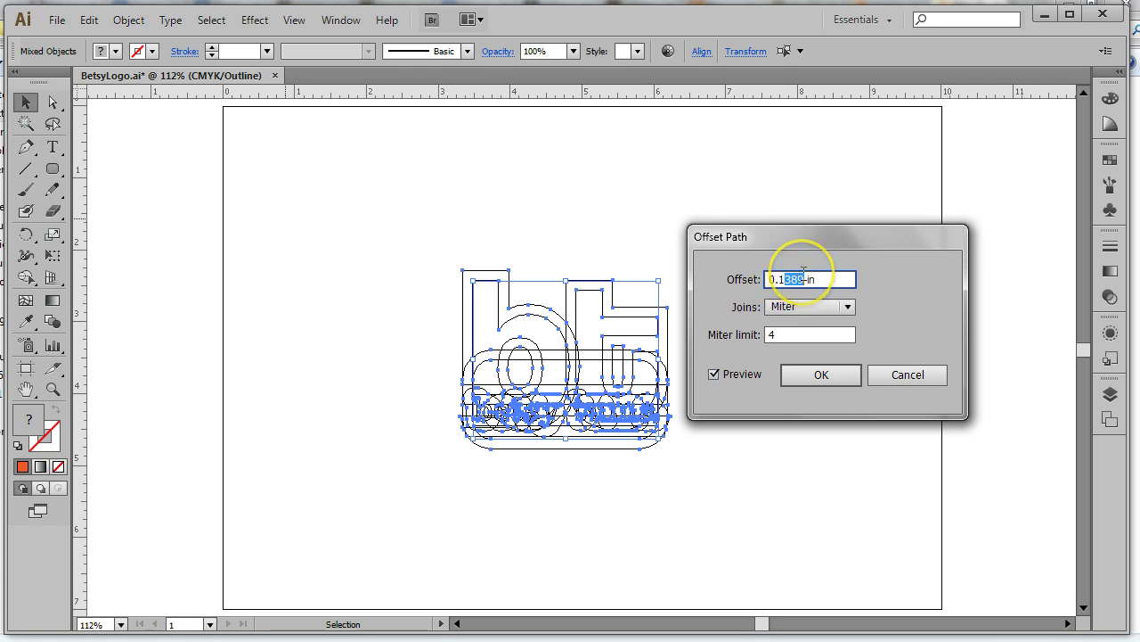
pyautogui.write('25')
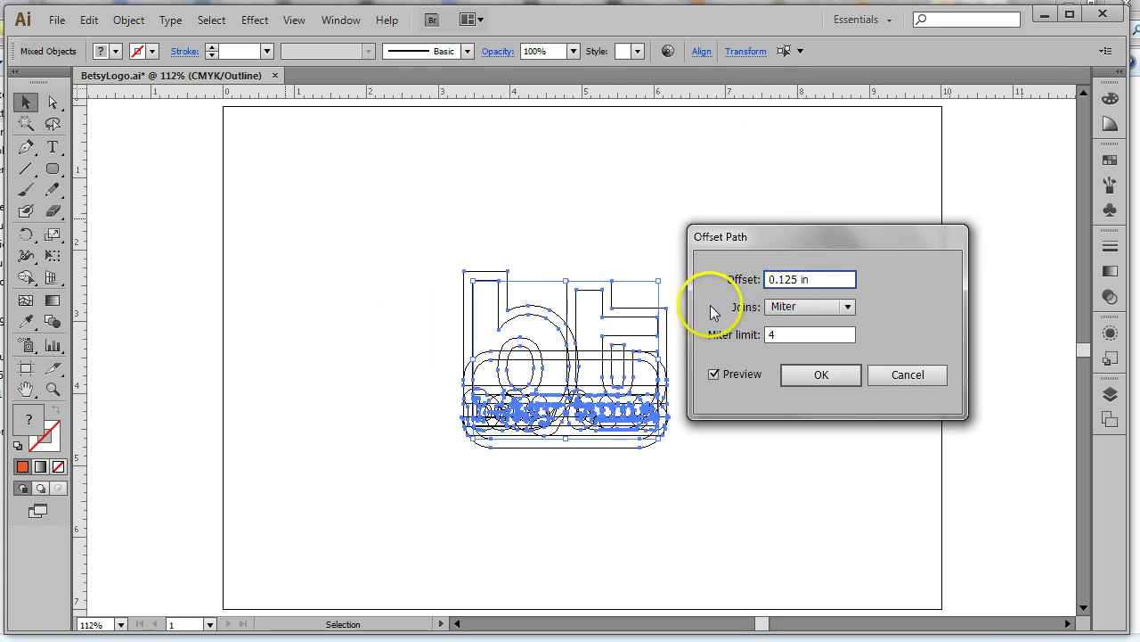
# Try Round and Bevel joins, return to Miter joins, and apply the offset
pyautogui.click(838, 307)
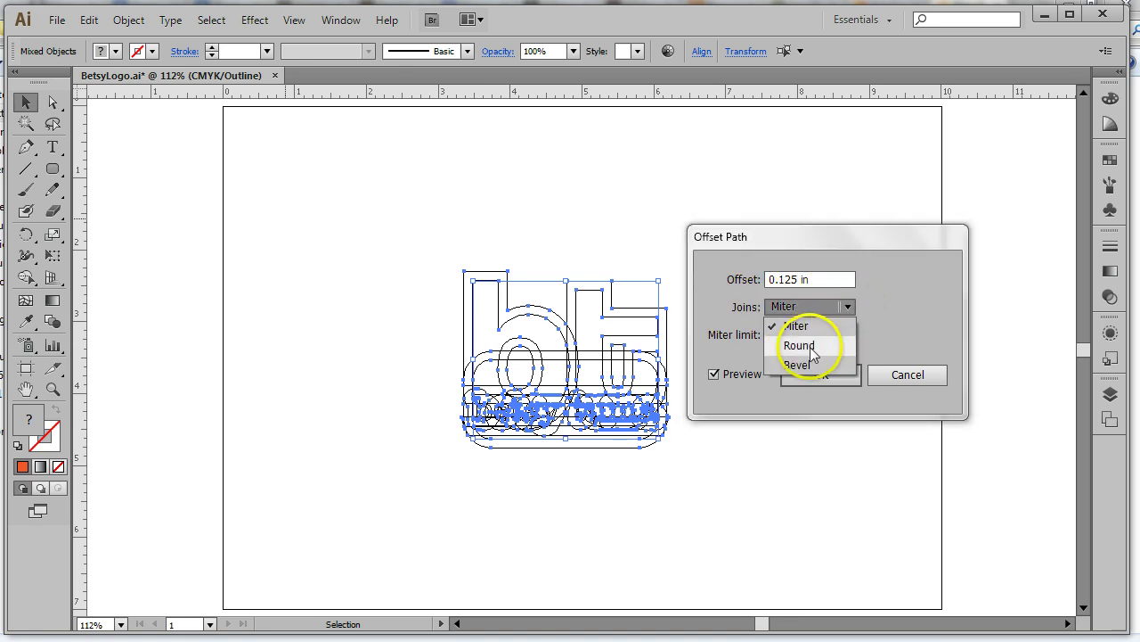
pyautogui.click(809, 347)
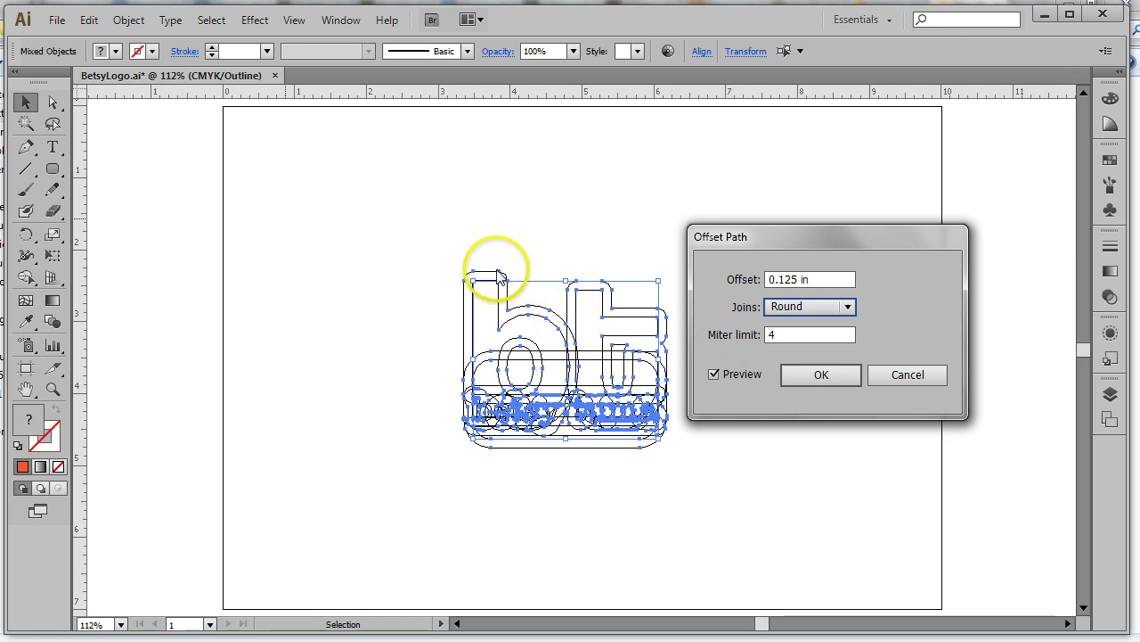
pyautogui.click(846, 306)
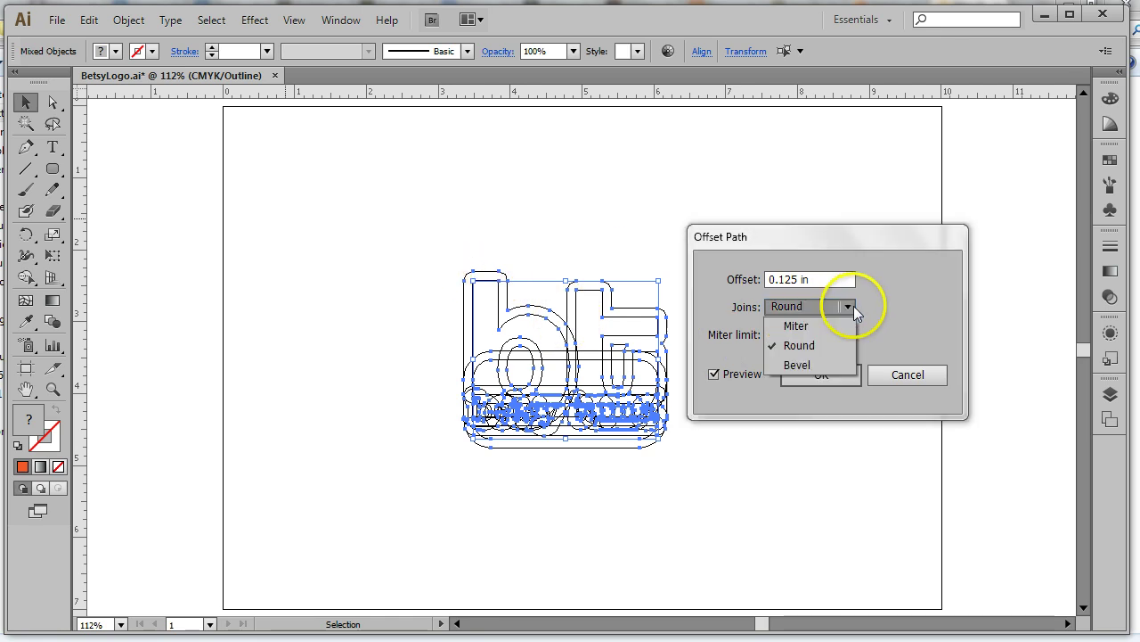
pyautogui.click(806, 364)
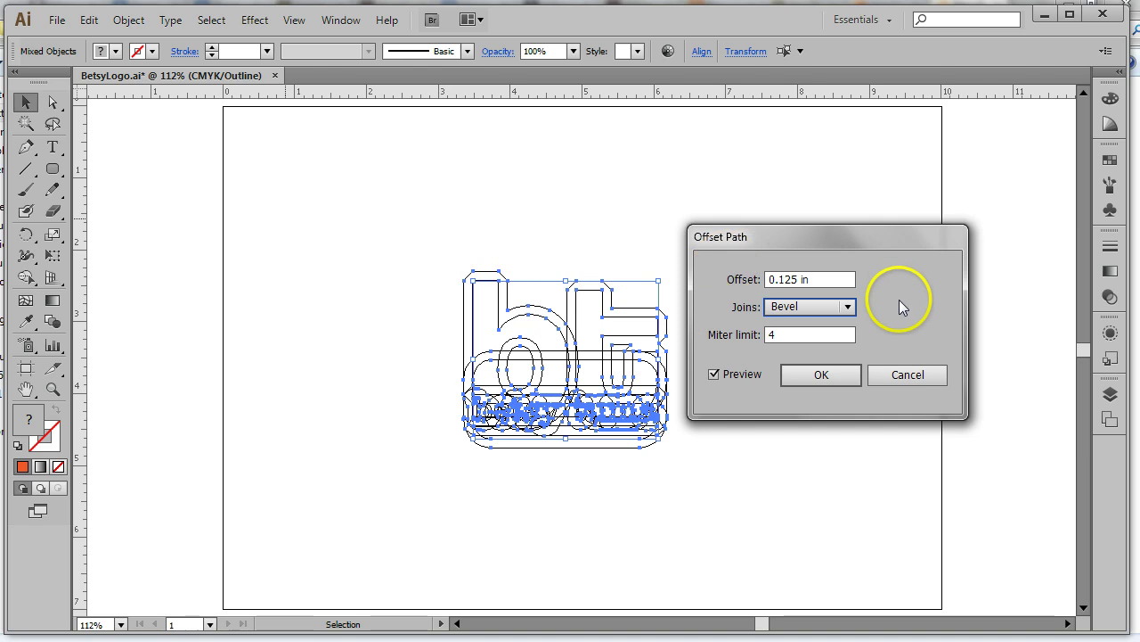
pyautogui.click(850, 306)
pyautogui.click(805, 328)
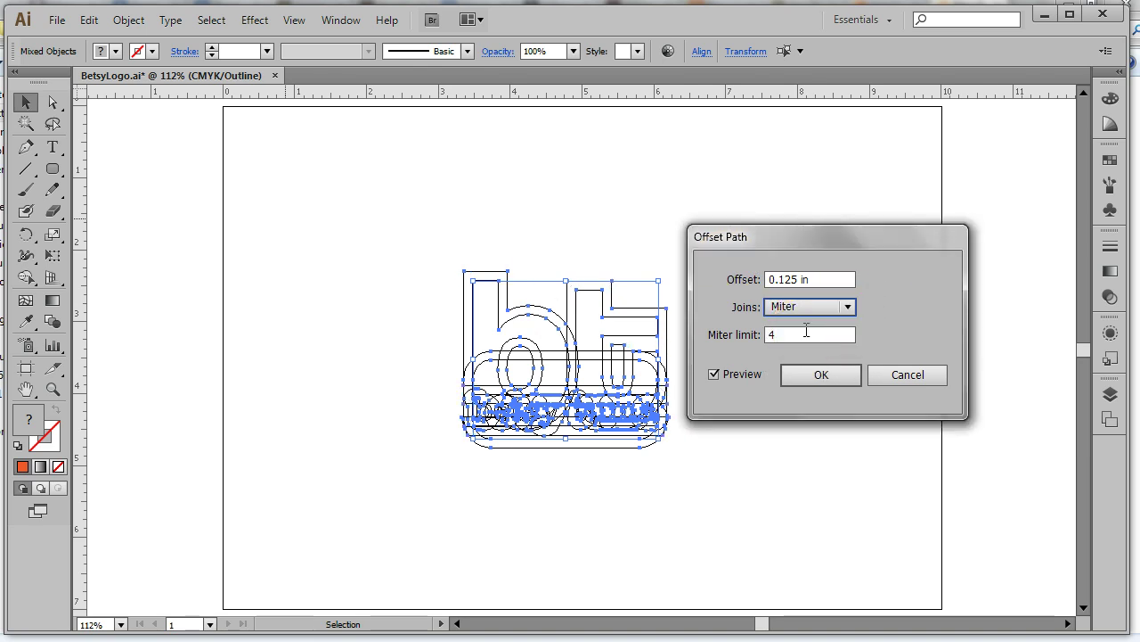
pyautogui.click(751, 332)
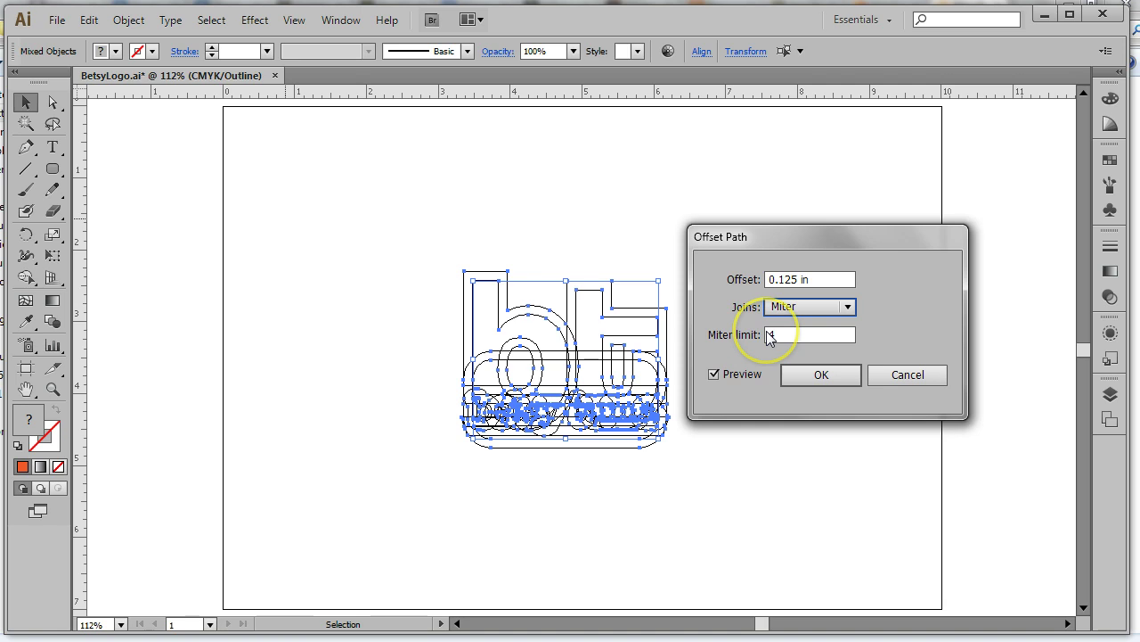
pyautogui.click(828, 375)
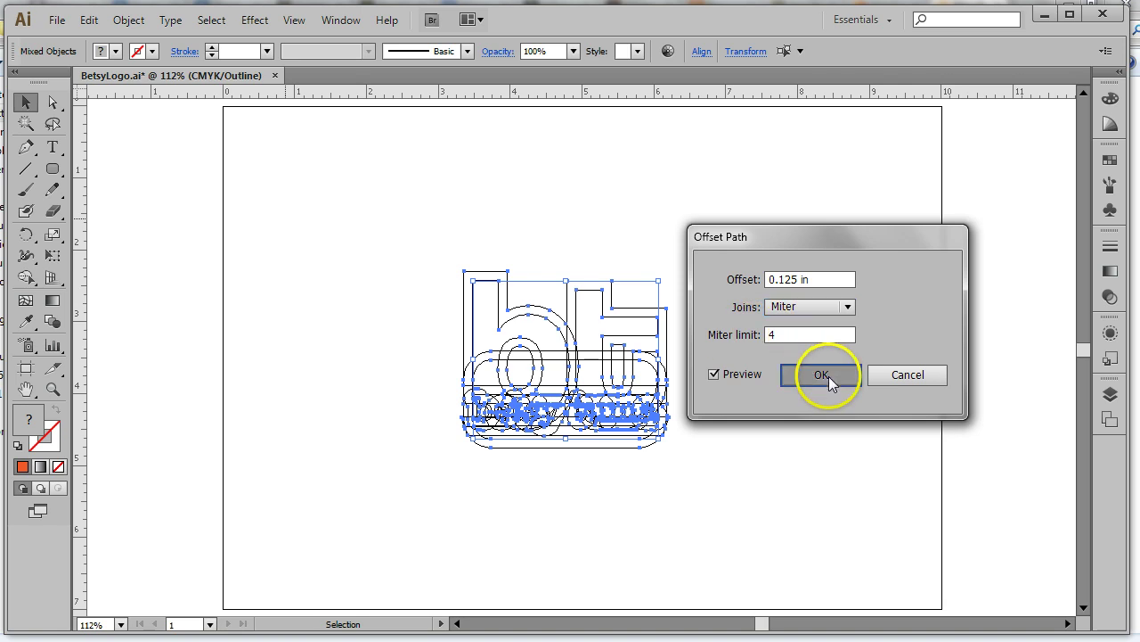
# With the Layers panel showing, cut the selected offset paths out of the artwork
pyautogui.click(1109, 393)
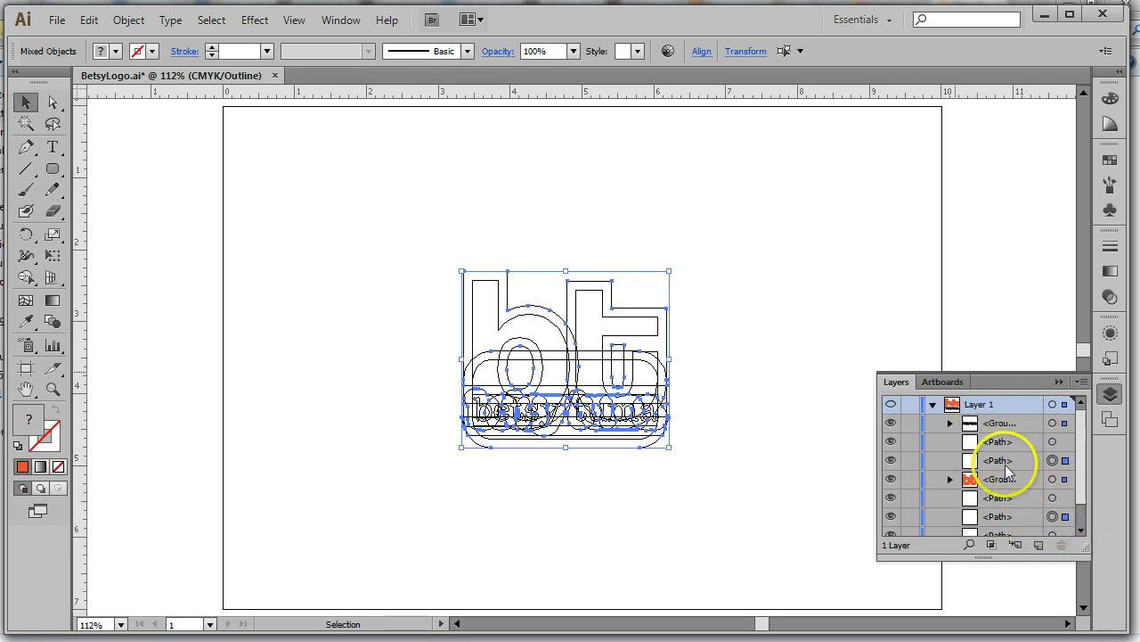
pyautogui.moveTo(1084, 459)
pyautogui.mouseDown()
pyautogui.moveTo(1088, 510)
pyautogui.moveTo(1080, 465)
pyautogui.mouseUp()
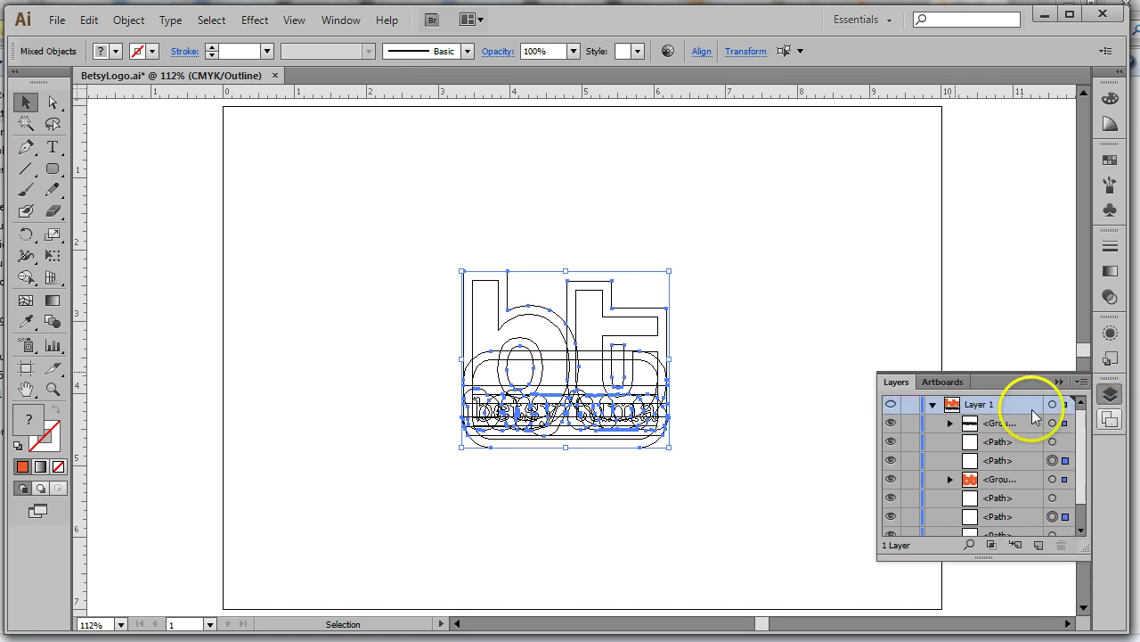
pyautogui.click(92, 24)
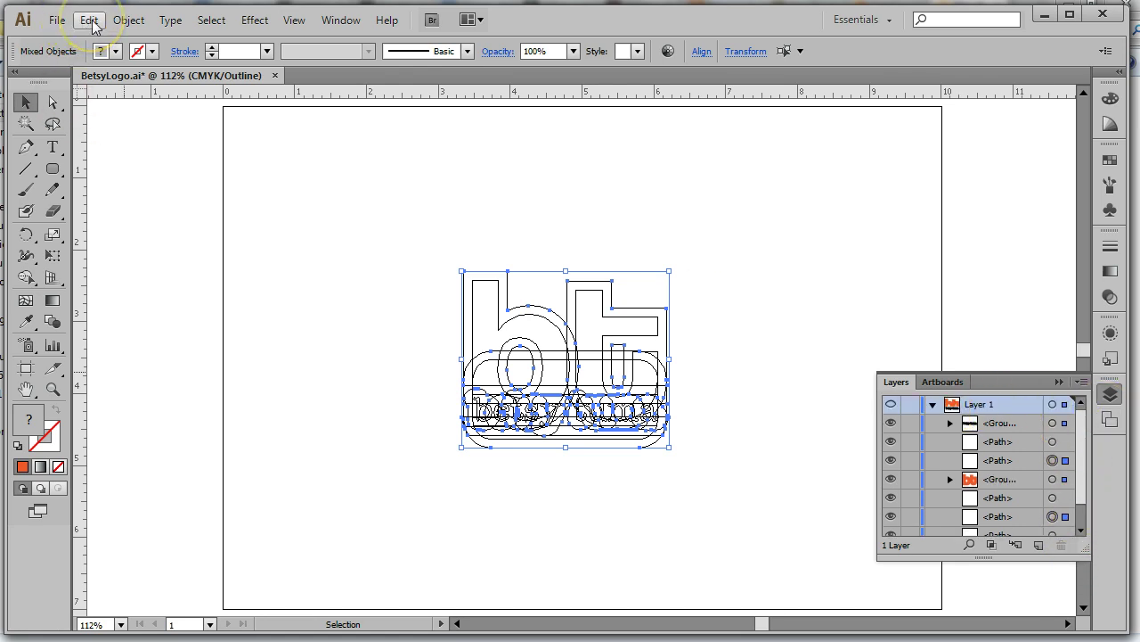
pyautogui.click(95, 28)
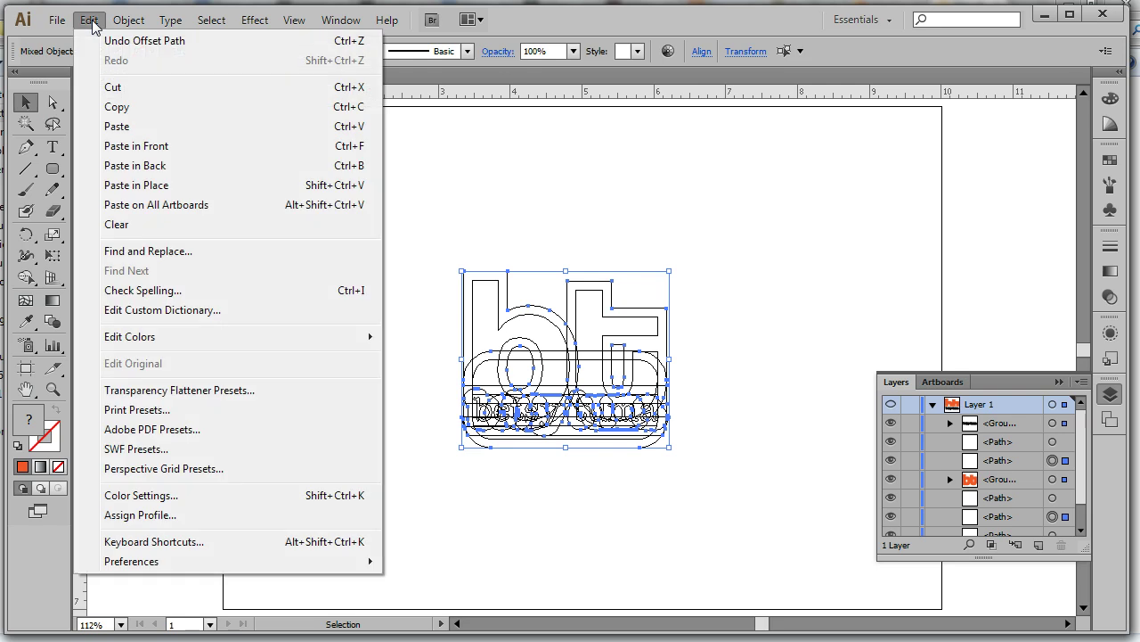
pyautogui.click(113, 88)
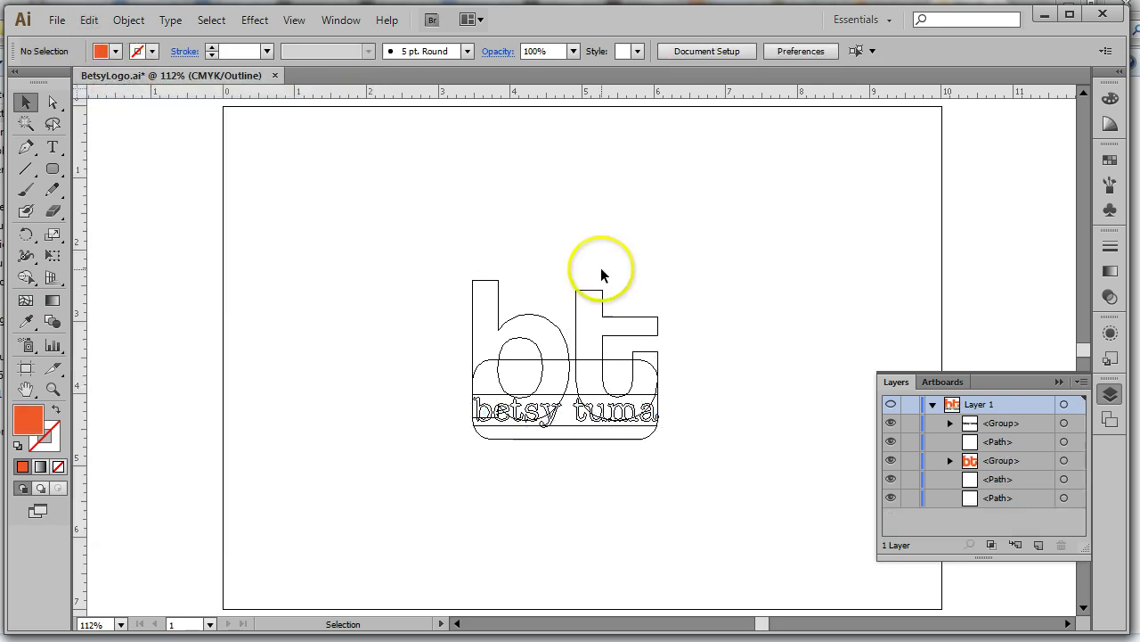
# Collapse Layer 1, create Layer 2 above it, and target Layer 2 for new content
pyautogui.click(933, 404)
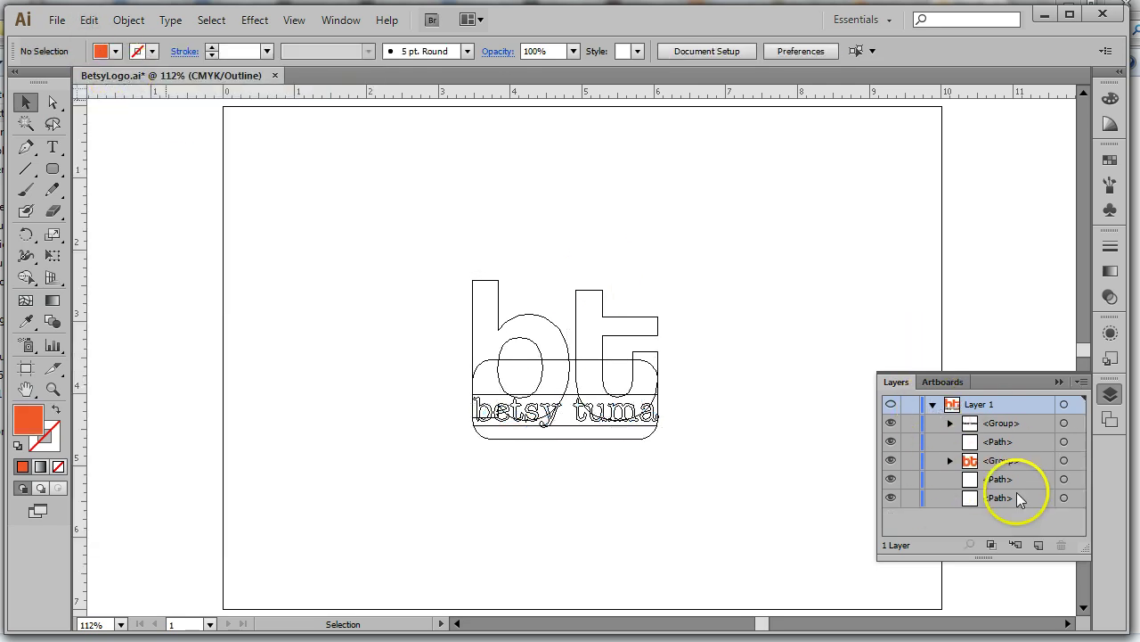
pyautogui.click(1039, 543)
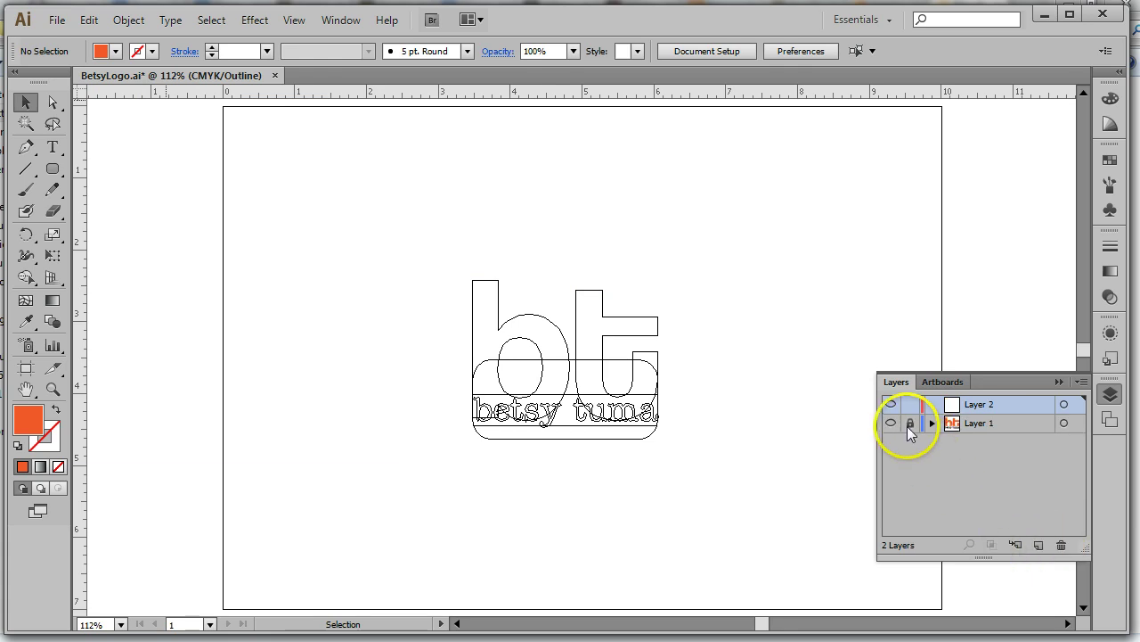
pyautogui.click(1063, 405)
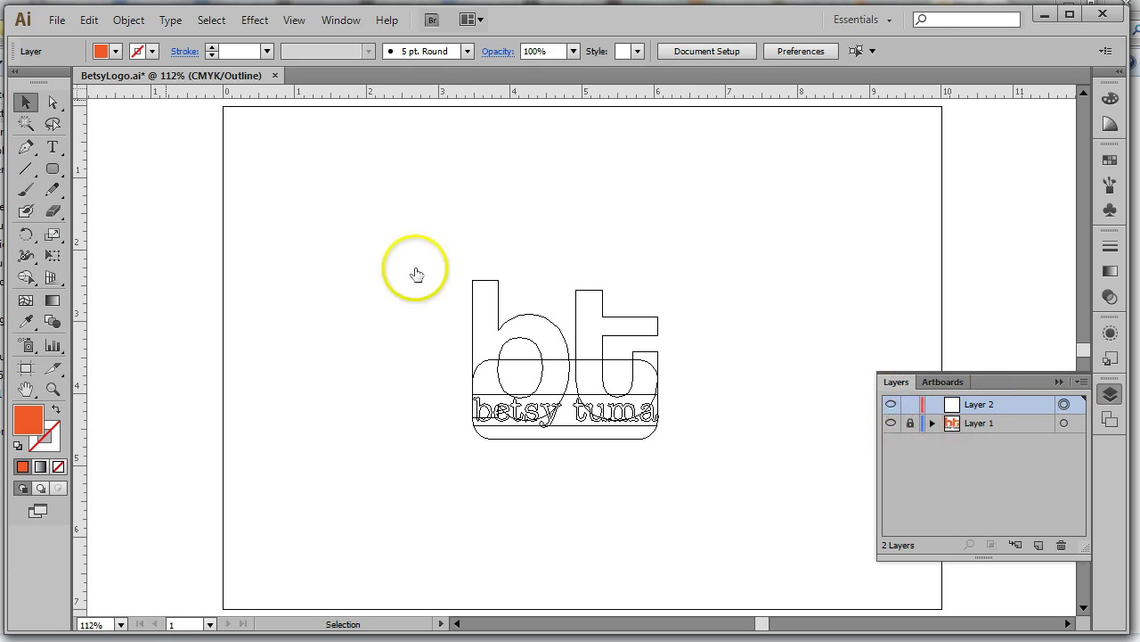
pyautogui.click(90, 21)
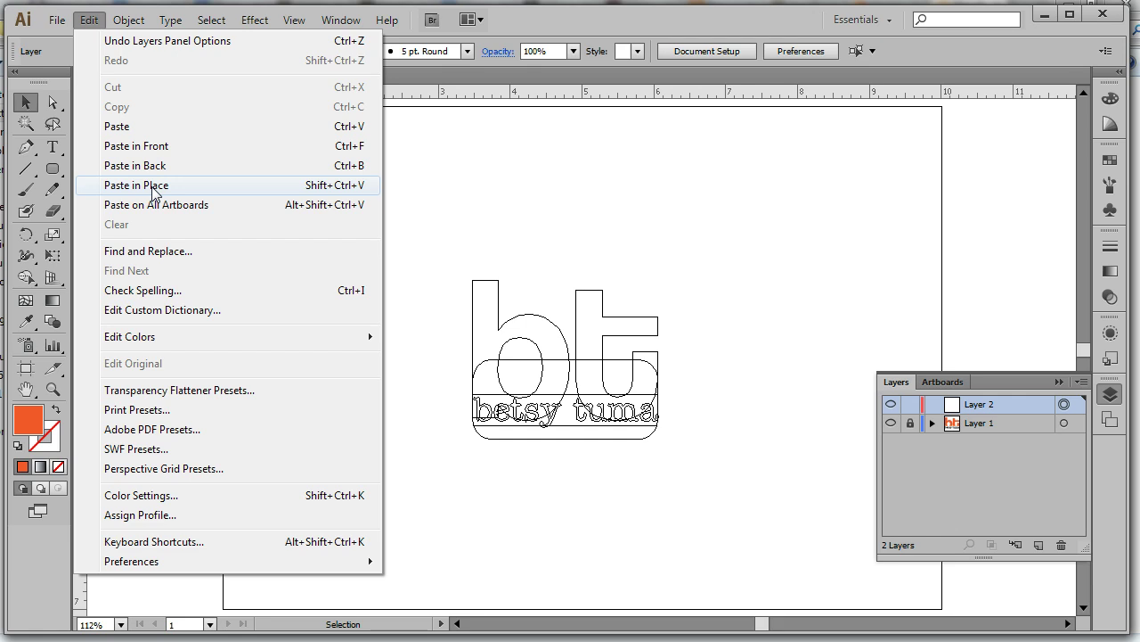
# Paste the offset outlines in place on Layer 2, check them in Preview, then return to Outline view
pyautogui.click(151, 186)
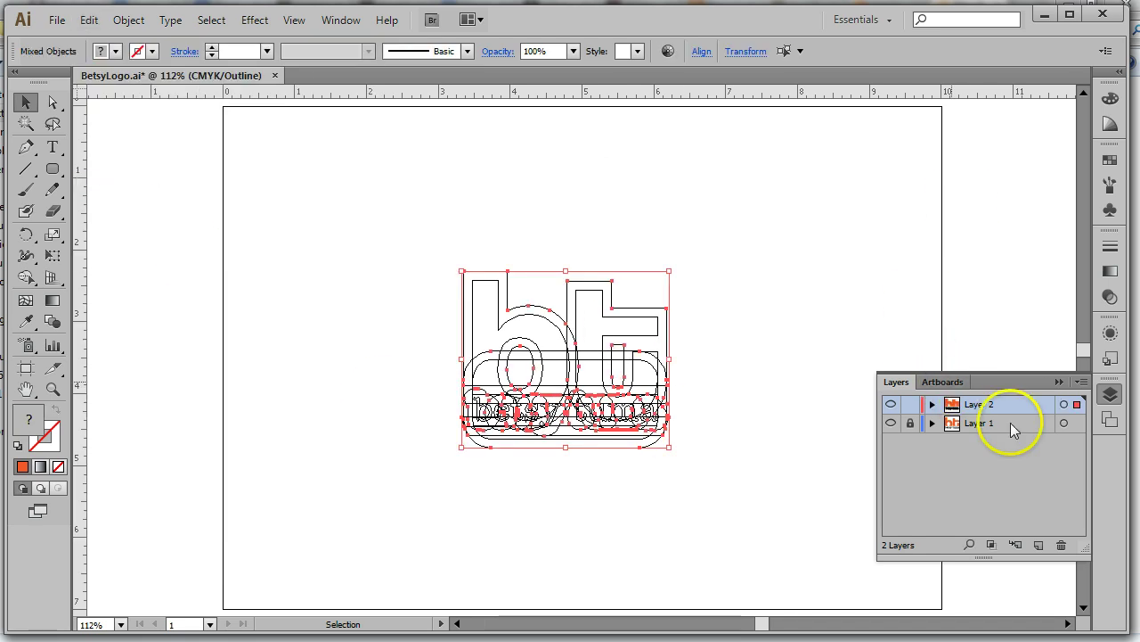
pyautogui.click(301, 27)
pyautogui.click(328, 14)
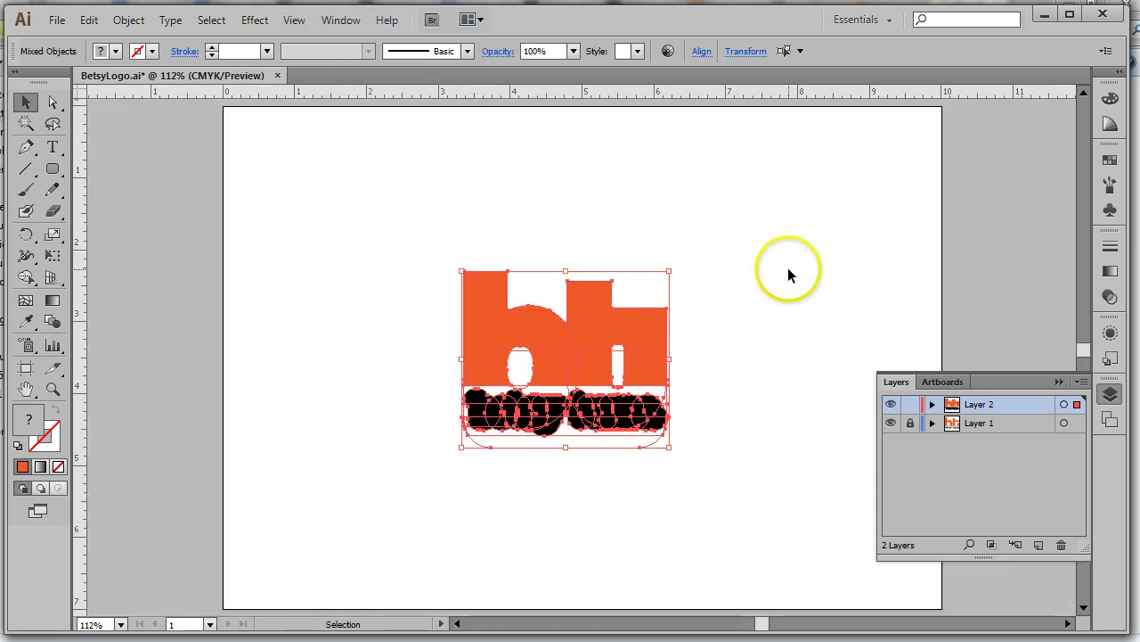
pyautogui.click(788, 267)
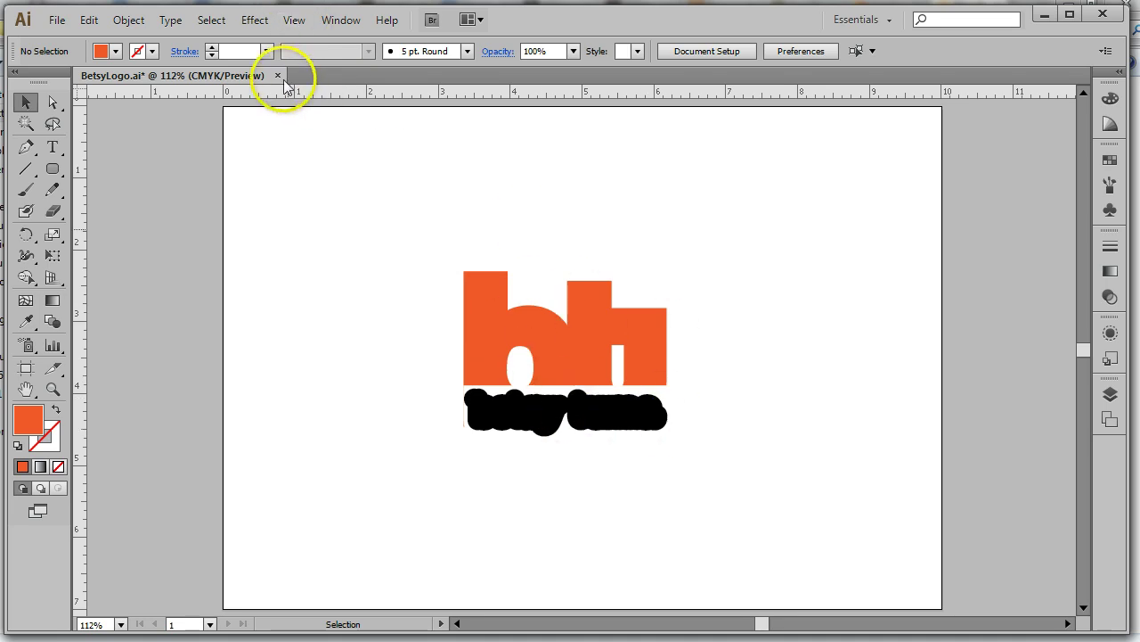
pyautogui.click(295, 22)
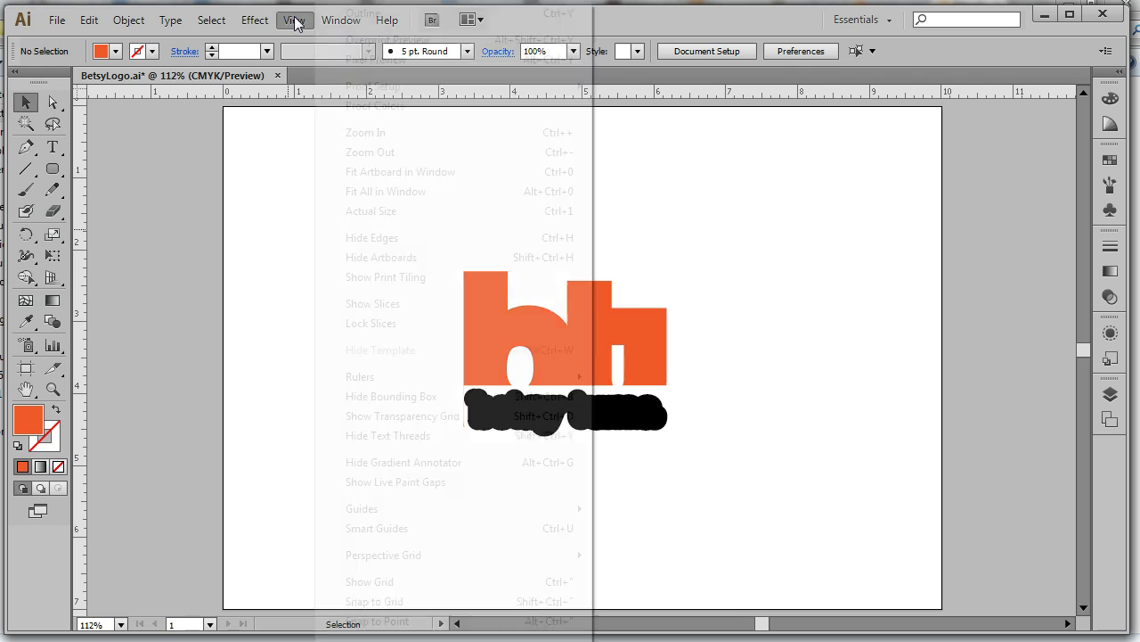
pyautogui.click(356, 12)
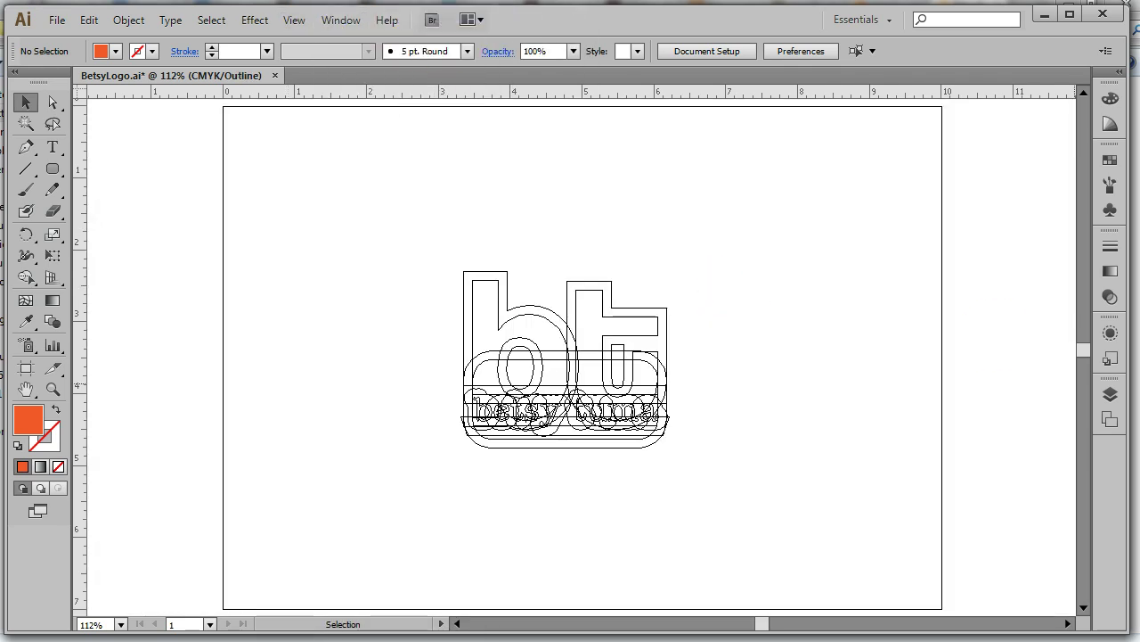
pyautogui.click(1110, 394)
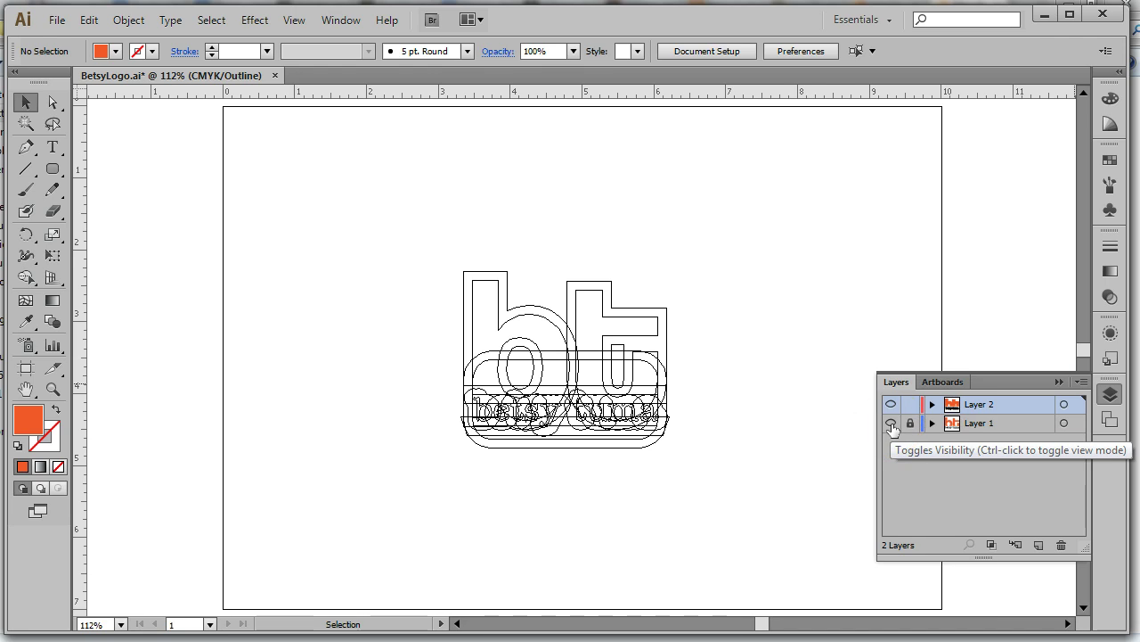
# Hide Layer 1's logo shapes and switch to the Shape Builder tool
pyautogui.click(891, 424)
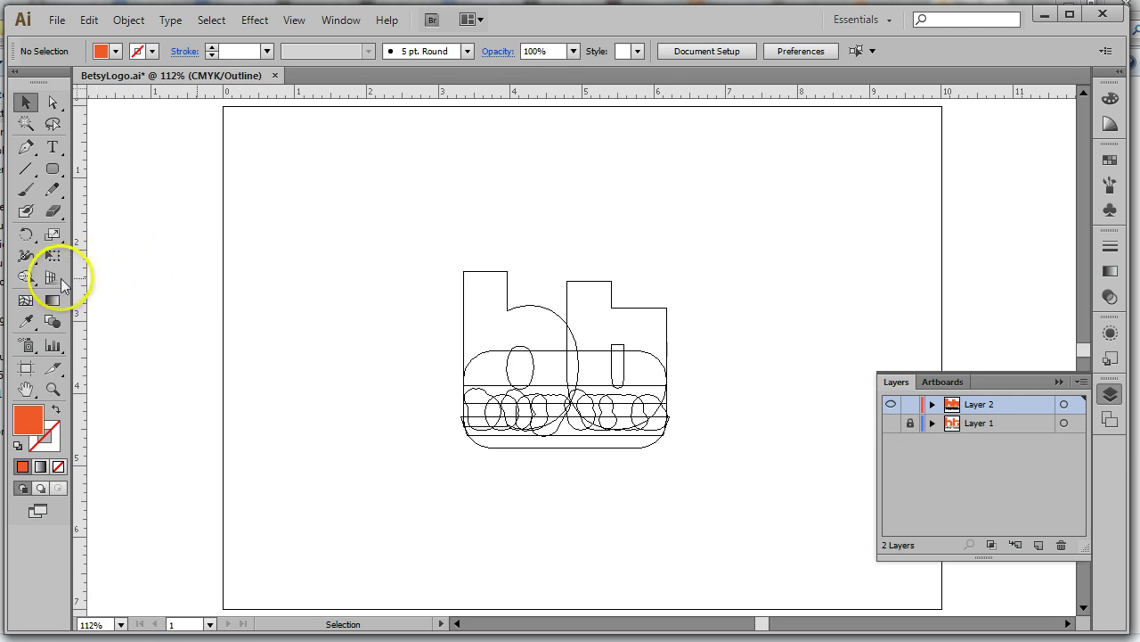
pyautogui.click(33, 281)
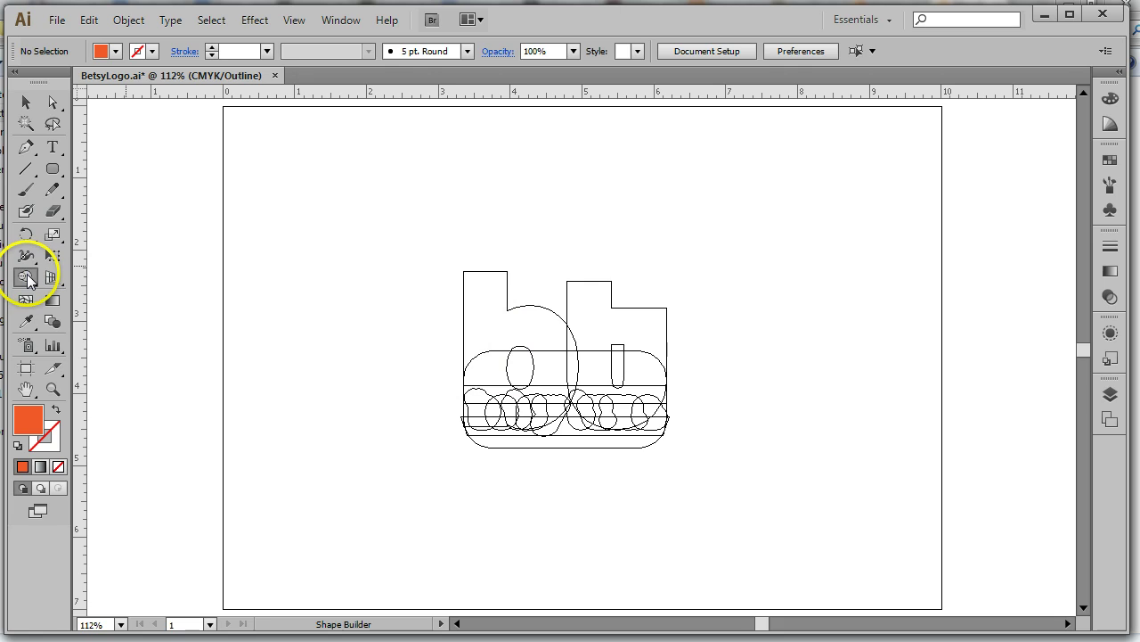
pyautogui.click(1120, 398)
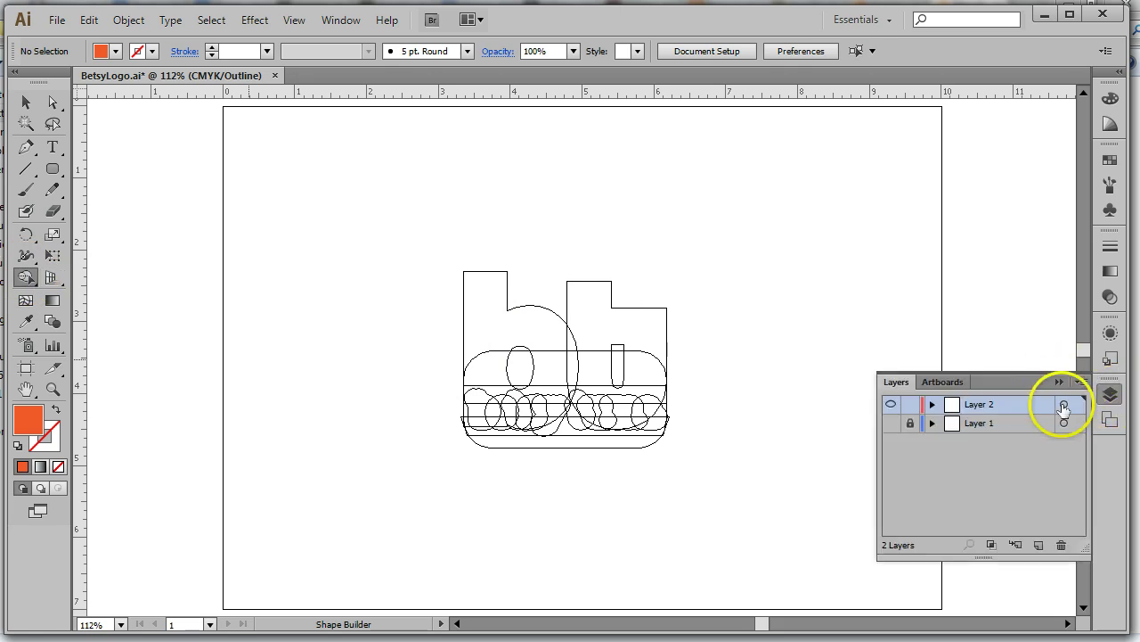
pyautogui.hotkey('ctrl', 'a')
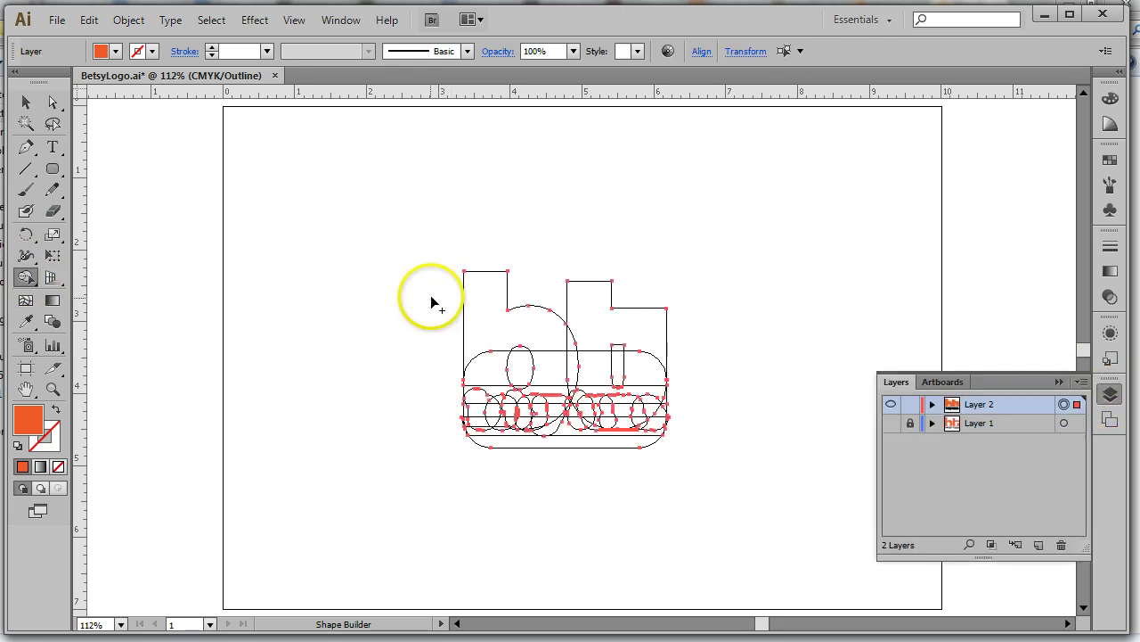
pyautogui.moveTo(410, 209); pyautogui.dragTo(746, 490)
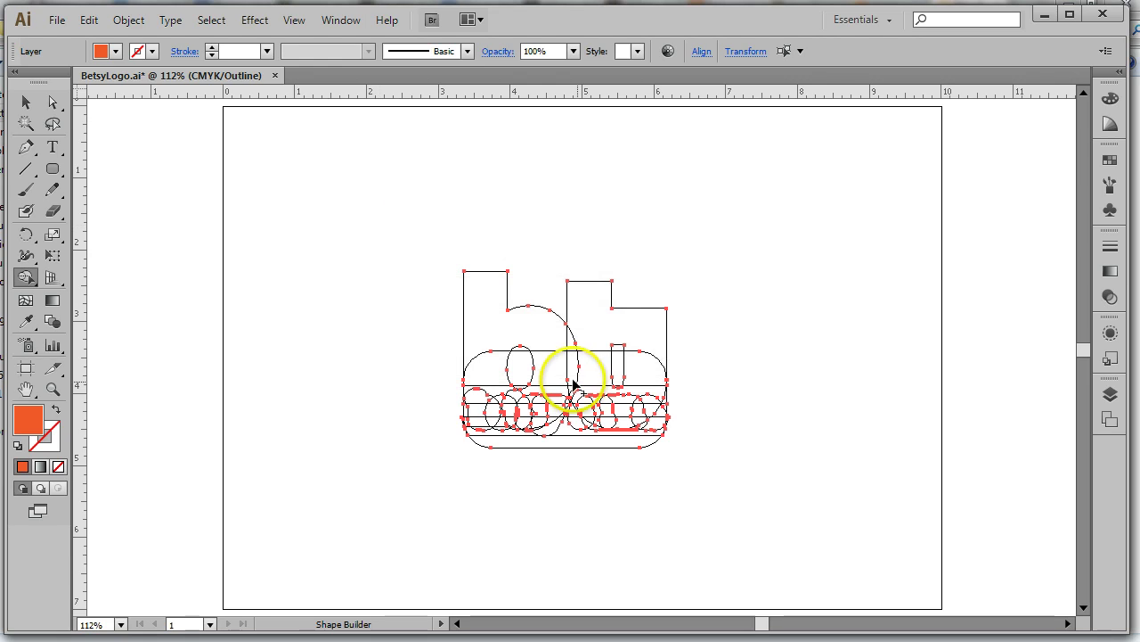
pyautogui.click(481, 337)
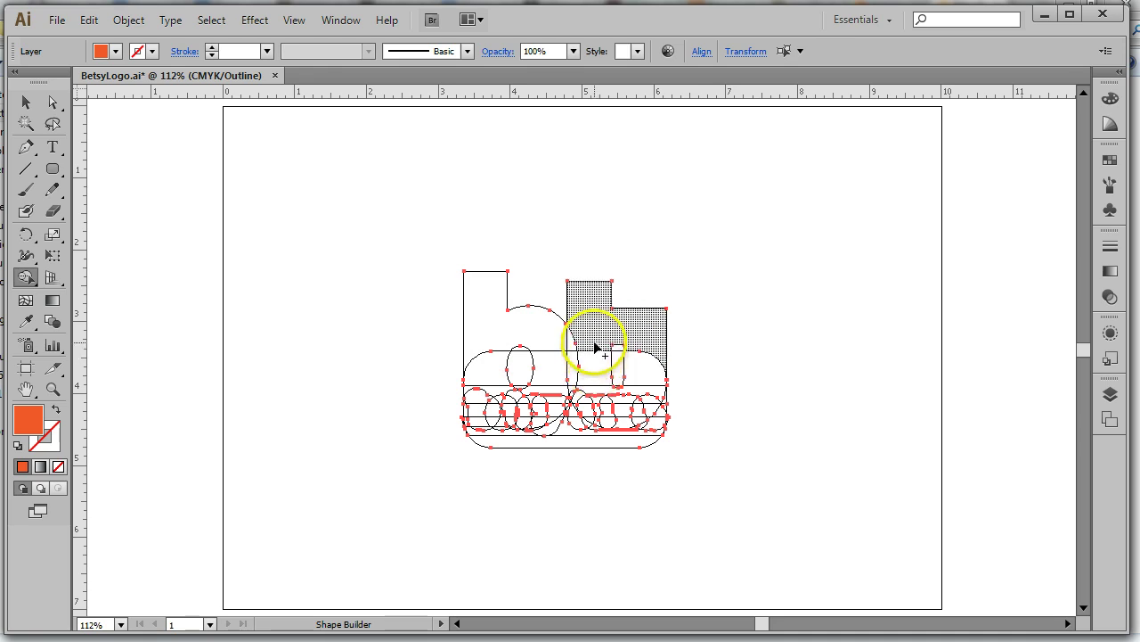
pyautogui.moveTo(596, 347); pyautogui.dragTo(591, 340)
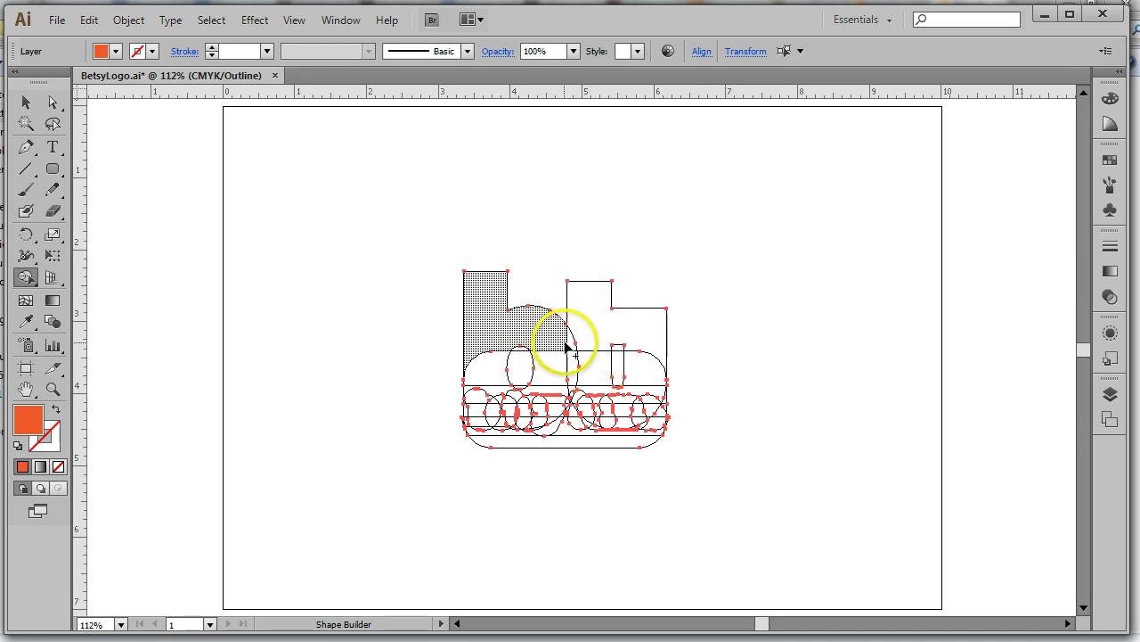
pyautogui.moveTo(546, 343)
pyautogui.mouseDown()
pyautogui.moveTo(502, 326)
pyautogui.moveTo(526, 366)
pyautogui.moveTo(539, 341)
pyautogui.moveTo(547, 374)
pyautogui.moveTo(519, 341)
pyautogui.moveTo(507, 382)
pyautogui.moveTo(496, 381)
pyautogui.mouseUp()
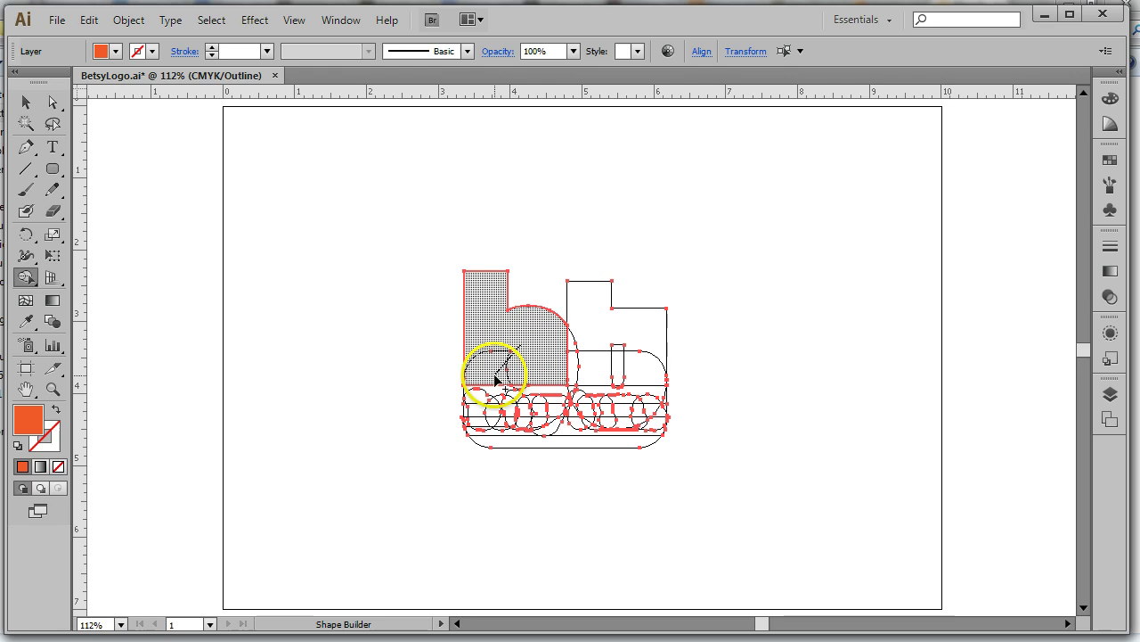
pyautogui.moveTo(565, 339)
pyautogui.mouseDown()
pyautogui.moveTo(550, 336)
pyautogui.moveTo(638, 357)
pyautogui.mouseUp()
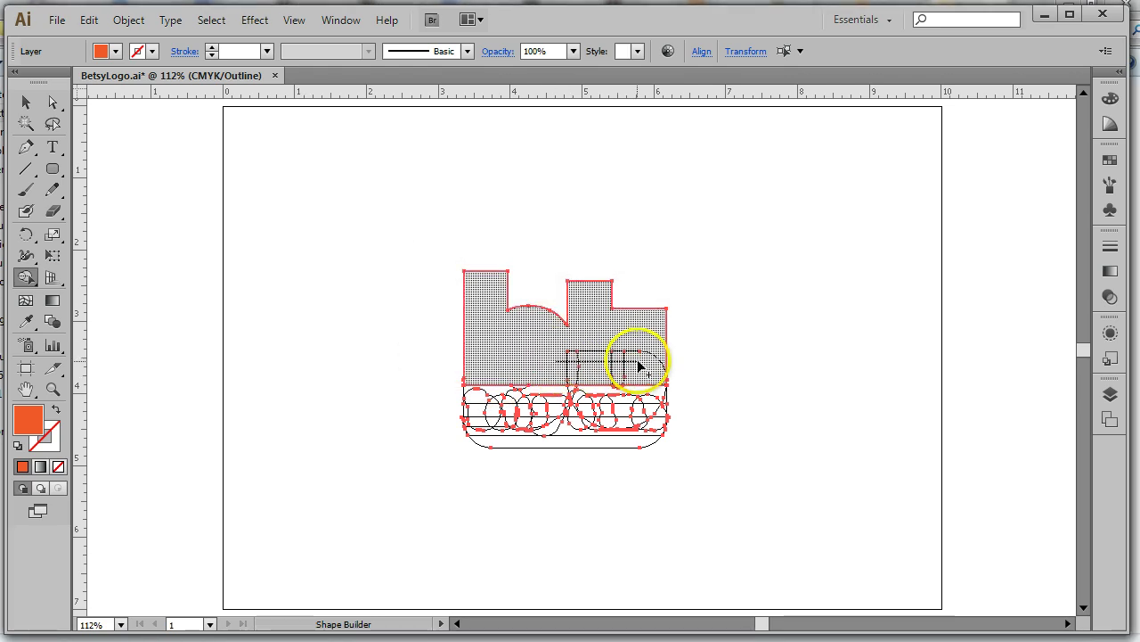
pyautogui.moveTo(495, 377); pyautogui.dragTo(481, 435)
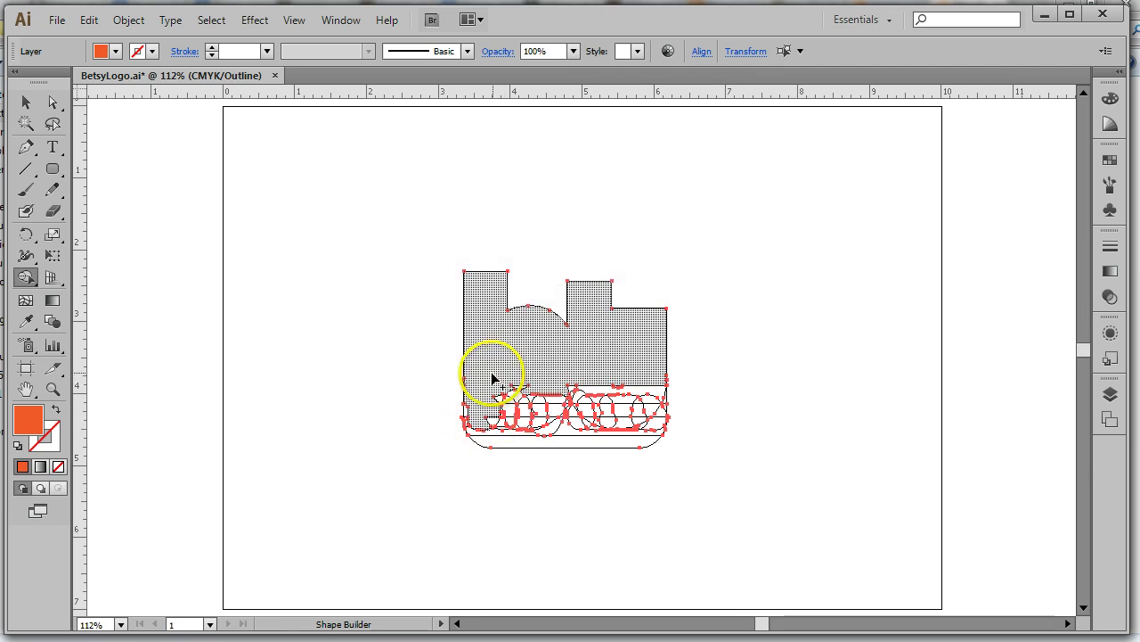
pyautogui.moveTo(492, 383)
pyautogui.mouseDown()
pyautogui.moveTo(527, 427)
pyautogui.moveTo(523, 391)
pyautogui.moveTo(530, 409)
pyautogui.moveTo(551, 402)
pyautogui.moveTo(553, 426)
pyautogui.moveTo(527, 386)
pyautogui.mouseUp()
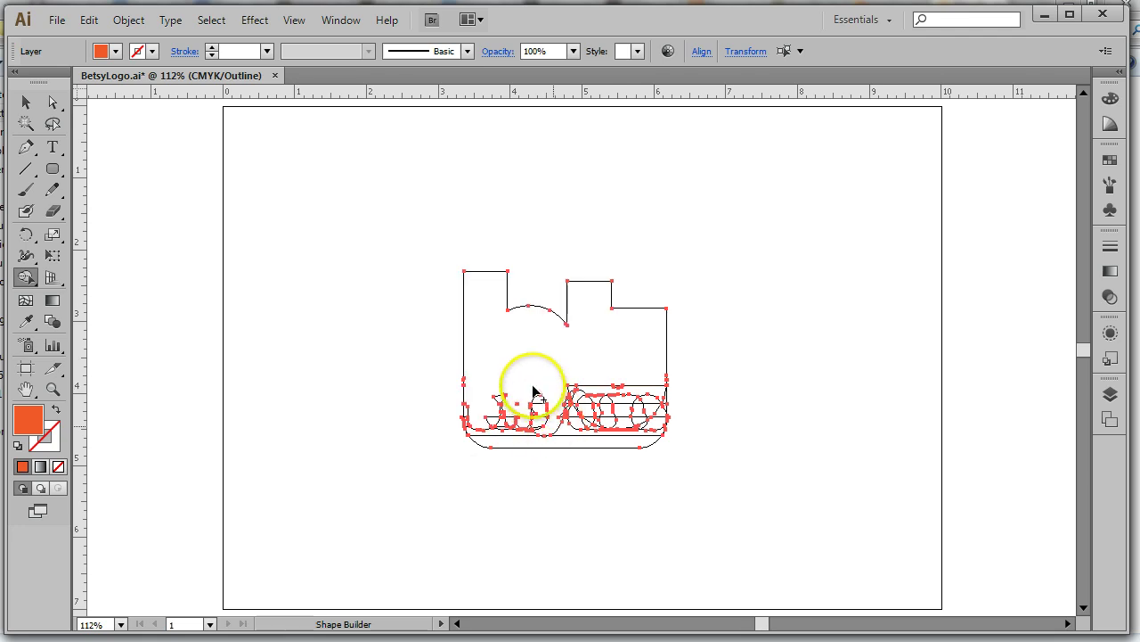
pyautogui.moveTo(543, 434)
pyautogui.mouseDown()
pyautogui.moveTo(510, 392)
pyautogui.moveTo(493, 390)
pyautogui.moveTo(513, 424)
pyautogui.moveTo(489, 424)
pyautogui.moveTo(487, 412)
pyautogui.moveTo(515, 435)
pyautogui.moveTo(468, 415)
pyautogui.mouseUp()
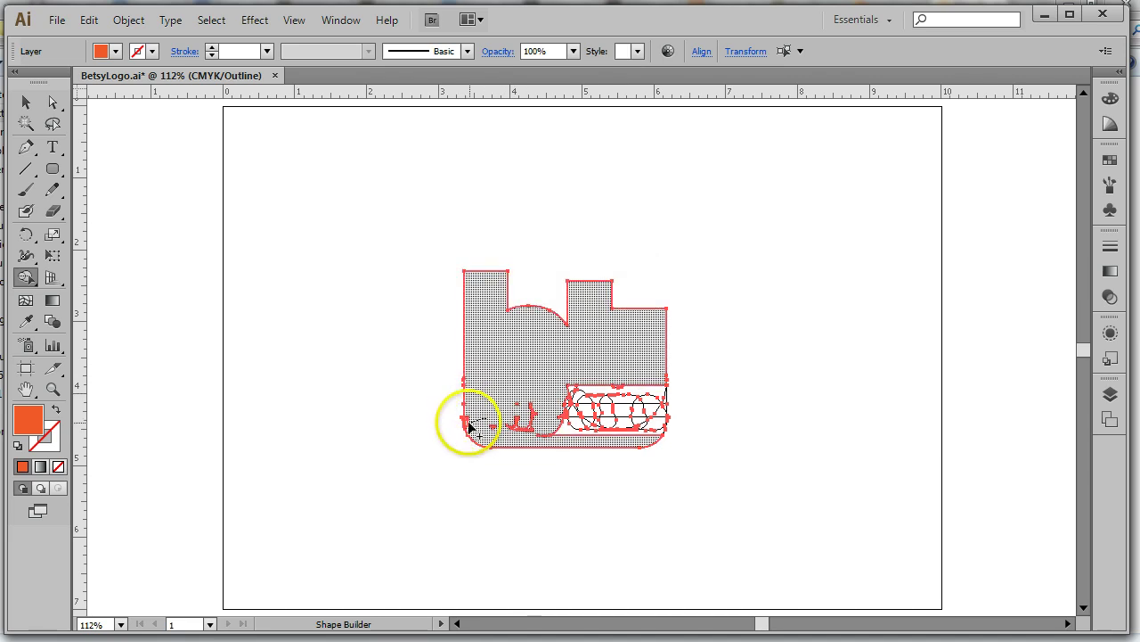
pyautogui.click(465, 424)
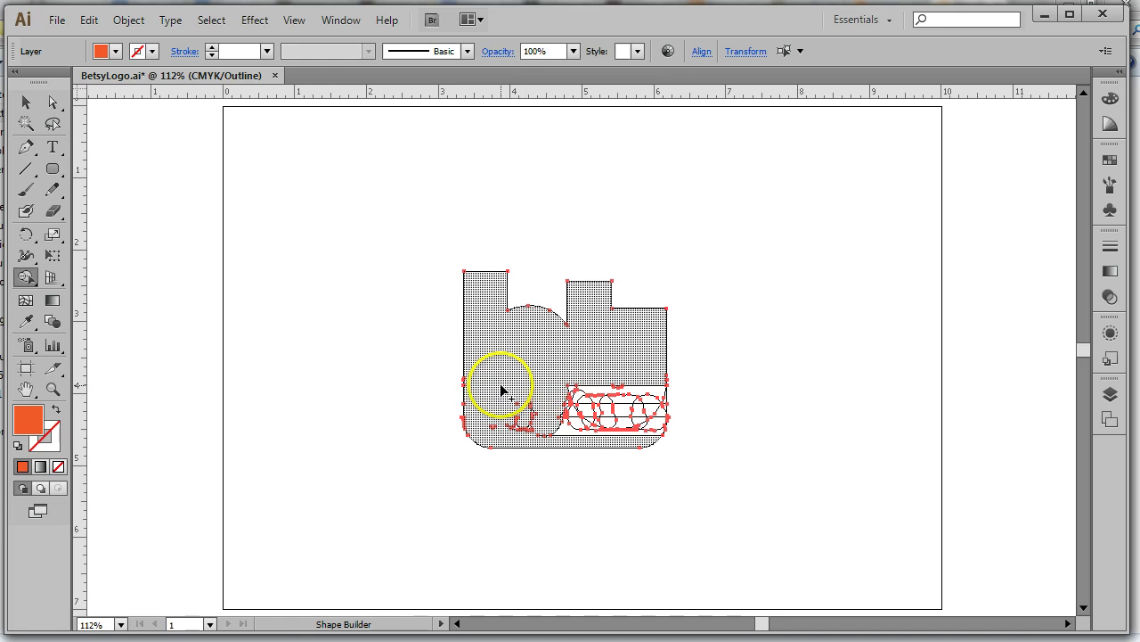
pyautogui.moveTo(505, 386)
pyautogui.mouseDown()
pyautogui.moveTo(538, 432)
pyautogui.moveTo(550, 387)
pyautogui.mouseUp()
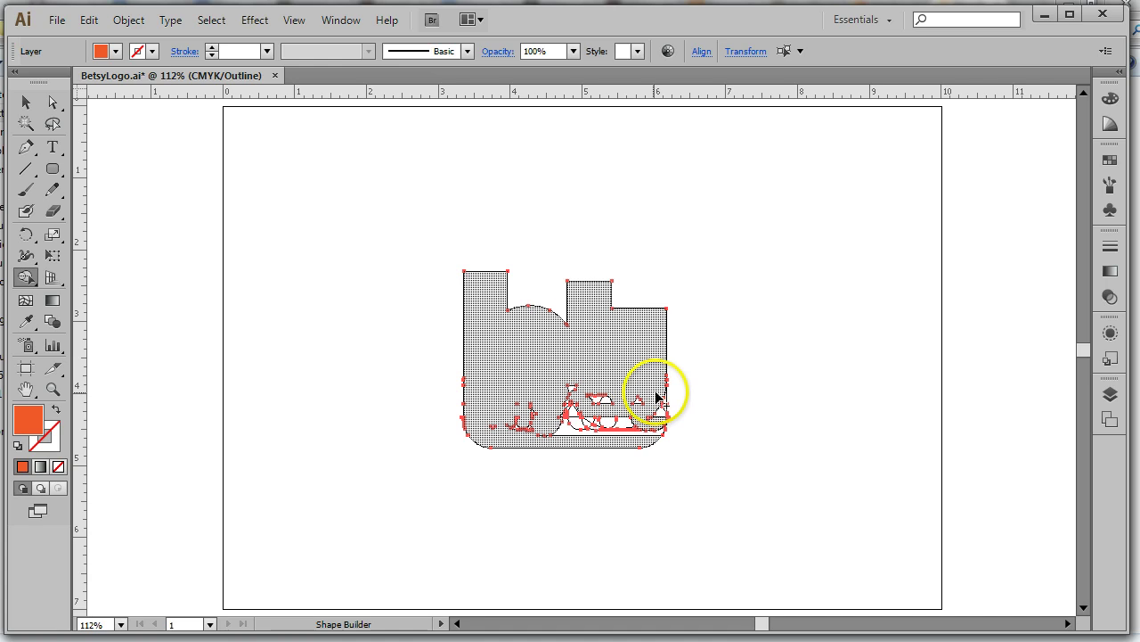
pyautogui.moveTo(641, 385); pyautogui.dragTo(667, 415)
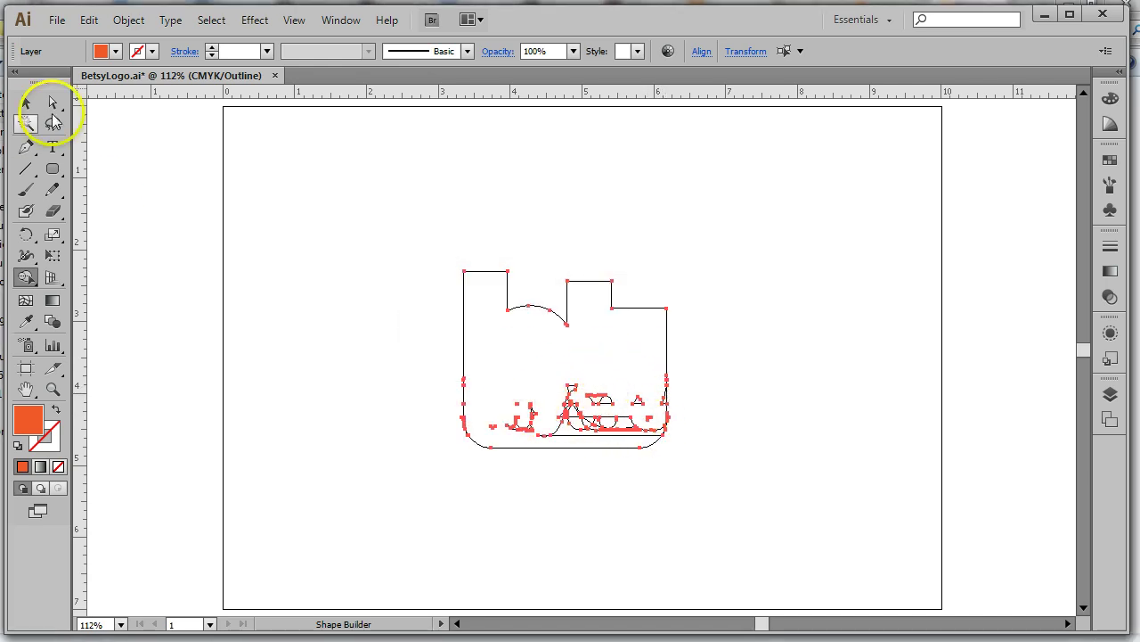
# Select the stray fragments near the bottom centre with Direct Selection and delete them
pyautogui.click(52, 103)
pyautogui.click(679, 234)
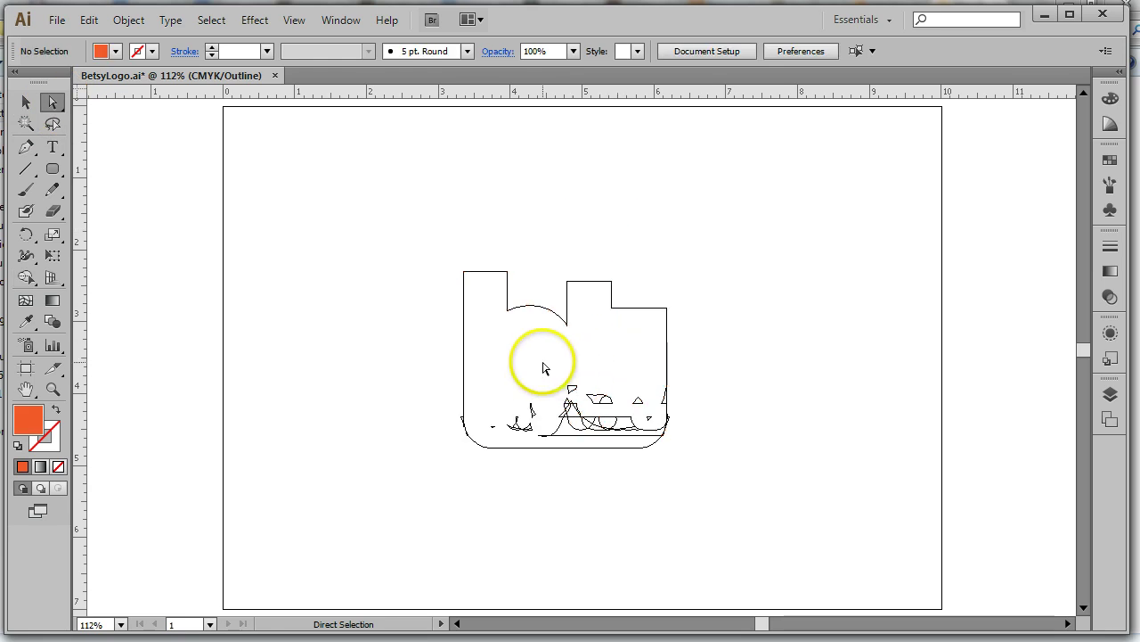
pyautogui.moveTo(543, 362); pyautogui.dragTo(629, 427)
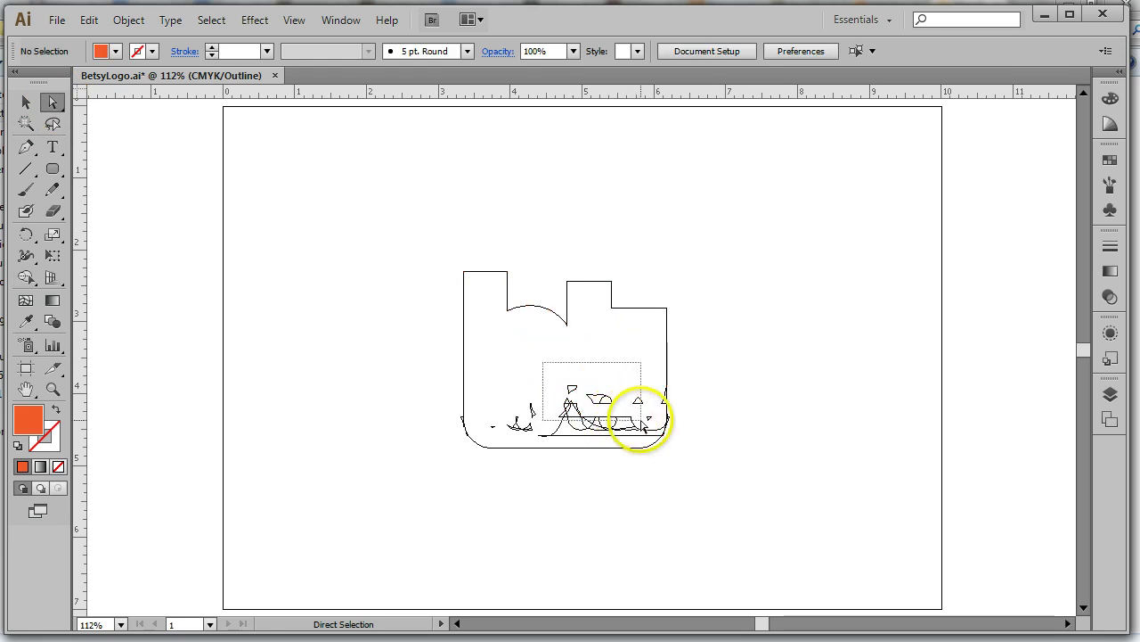
pyautogui.moveTo(642, 426); pyautogui.dragTo(652, 437)
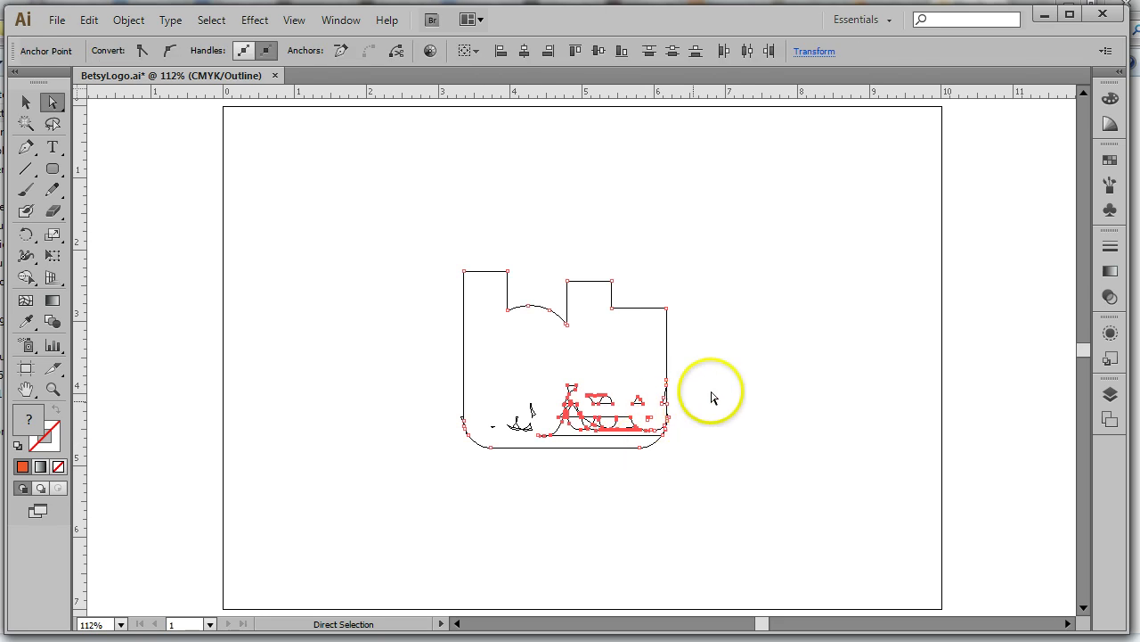
pyautogui.moveTo(551, 364); pyautogui.dragTo(647, 417)
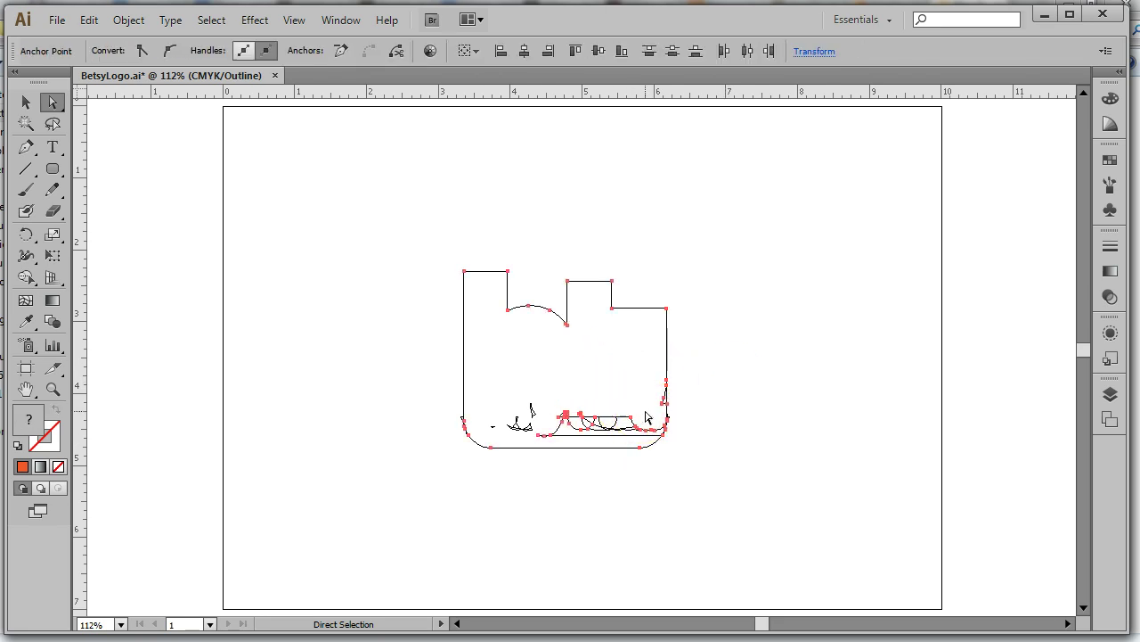
pyautogui.click(778, 399)
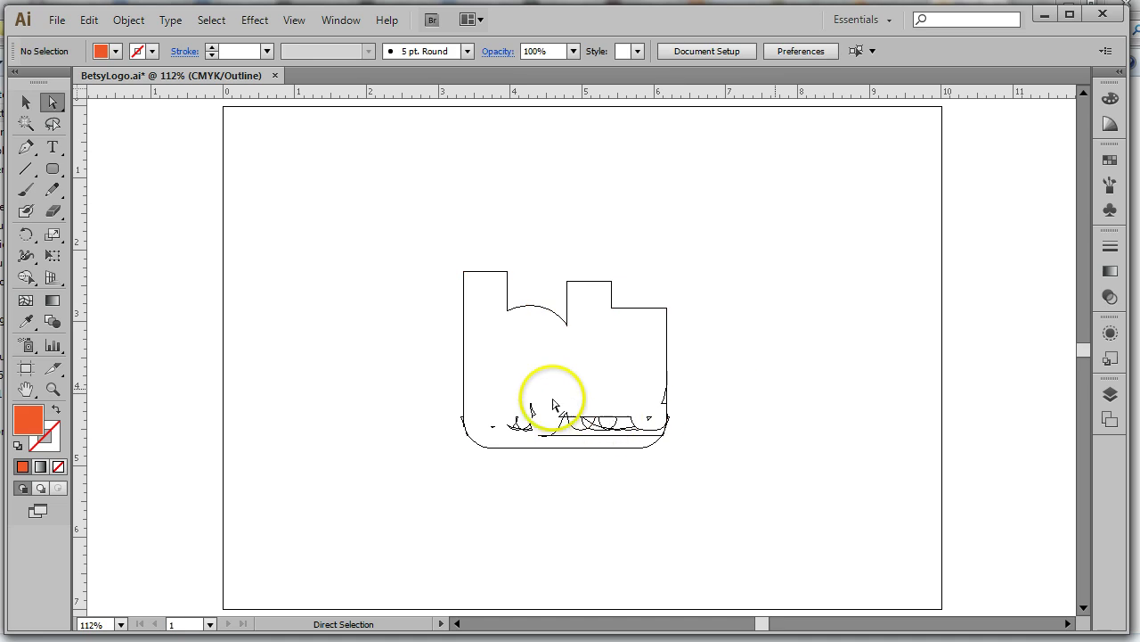
pyautogui.moveTo(497, 379); pyautogui.dragTo(563, 445)
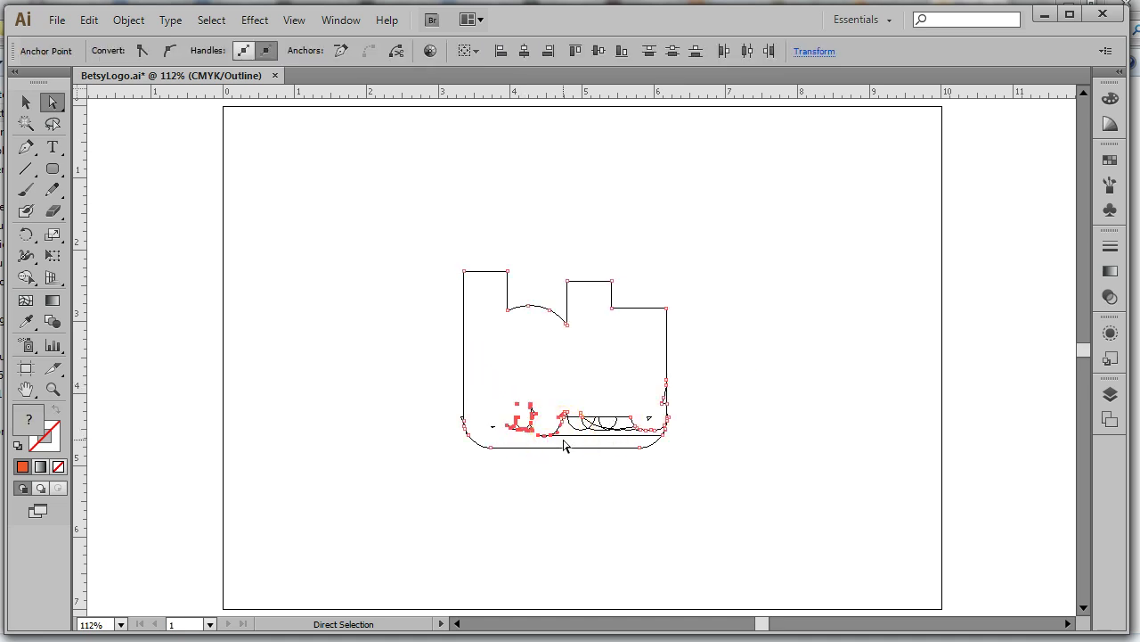
pyautogui.press('Delete')
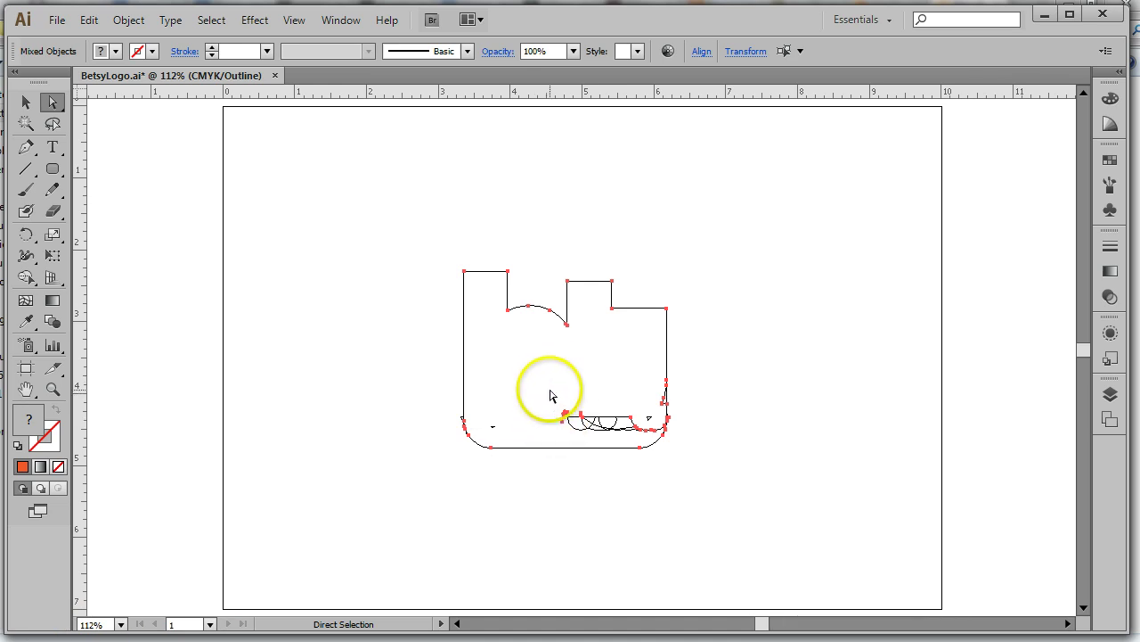
# Delete the leftover arcs along the bottom, then undo when the outline is lost
pyautogui.click(698, 371)
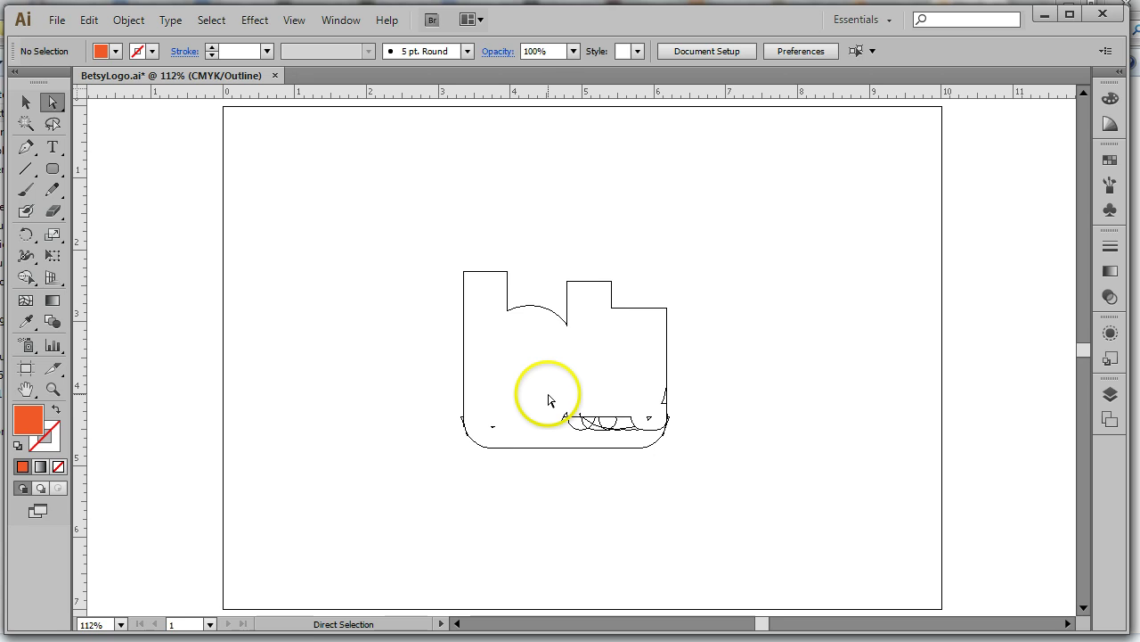
pyautogui.moveTo(548, 393); pyautogui.dragTo(655, 440)
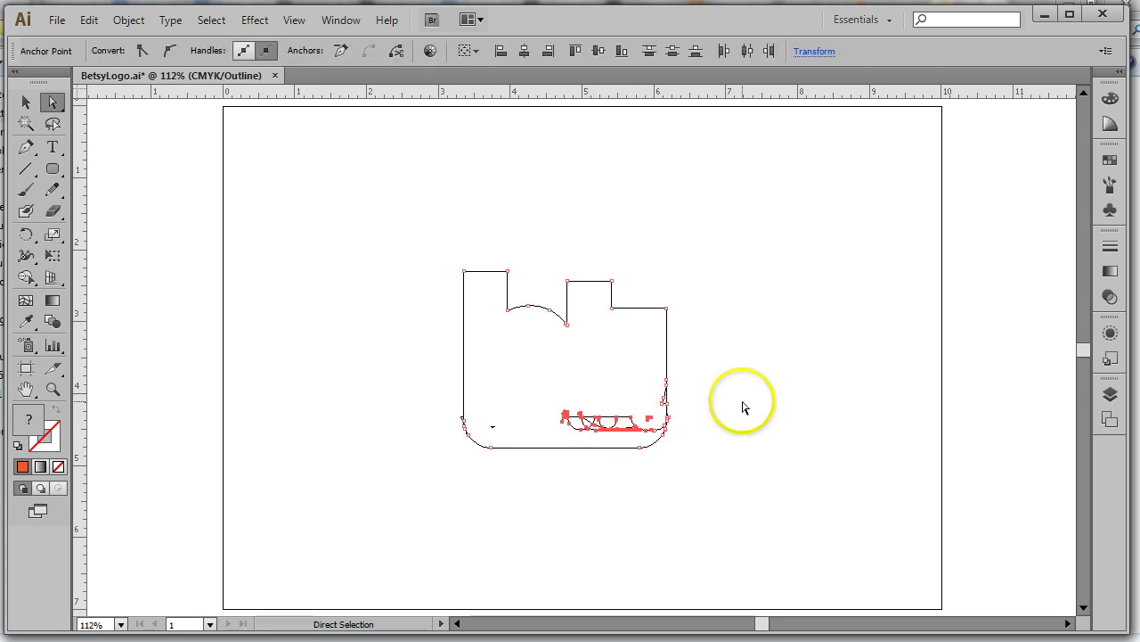
pyautogui.click(806, 383)
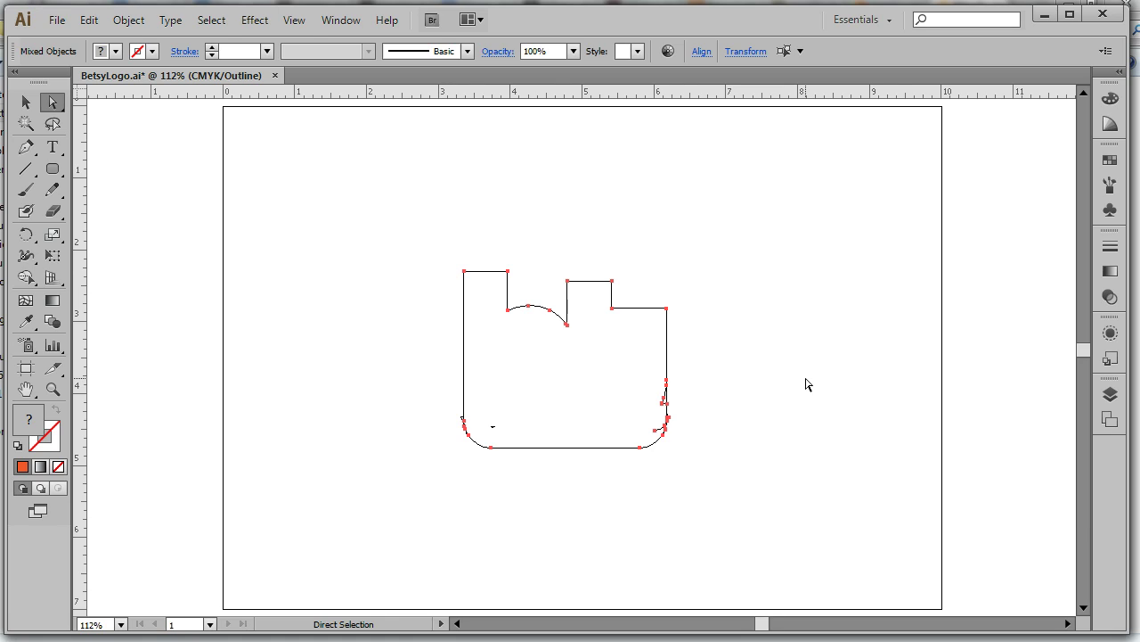
pyautogui.press('Delete')
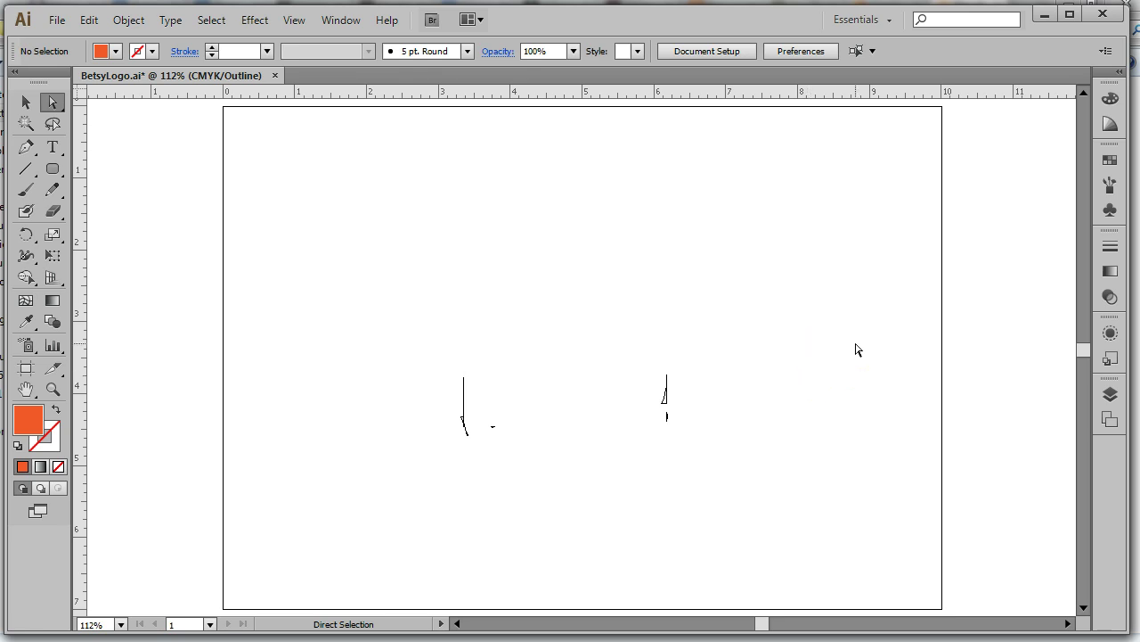
pyautogui.hotkey('ctrl', 'z')
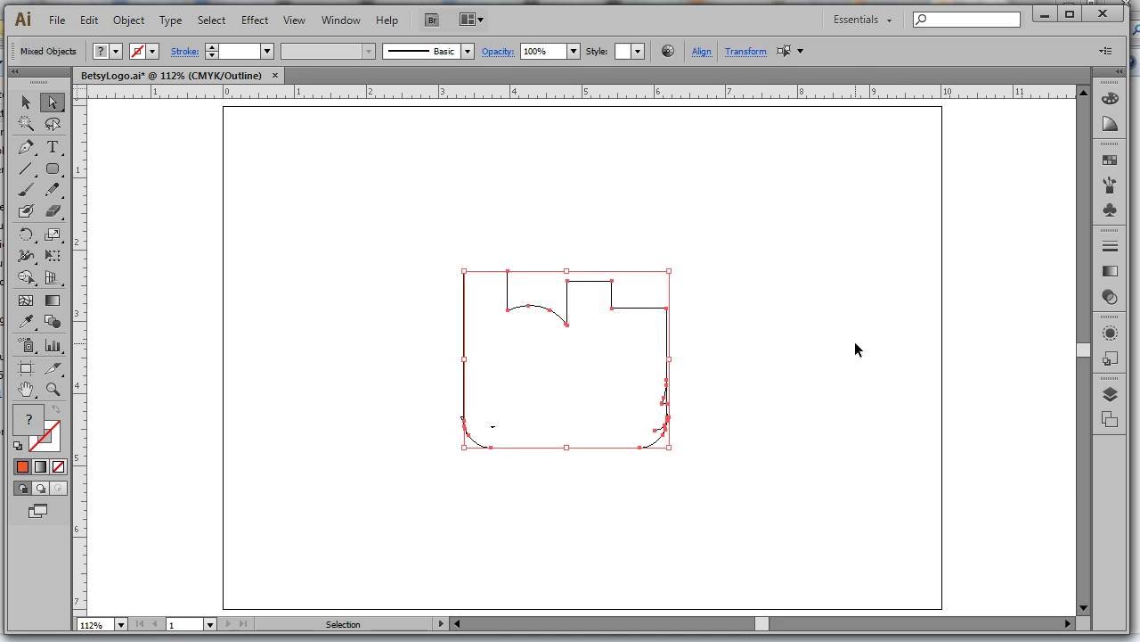
# Delete the stray leftover anchors on the shape's right edge
pyautogui.click(535, 398)
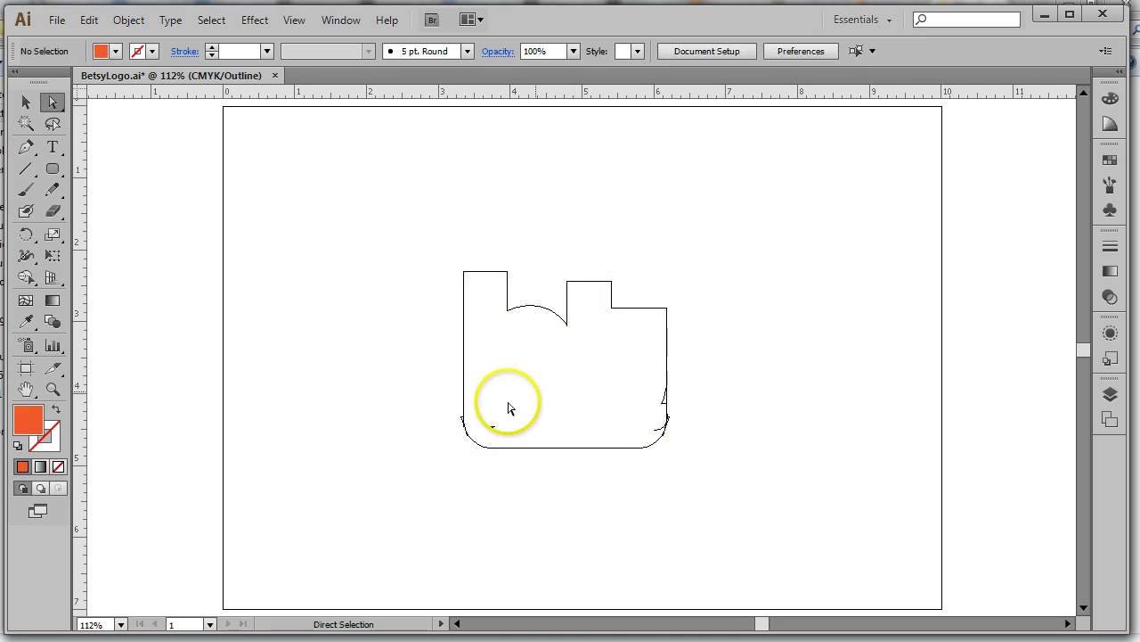
pyautogui.moveTo(538, 407); pyautogui.dragTo(488, 435)
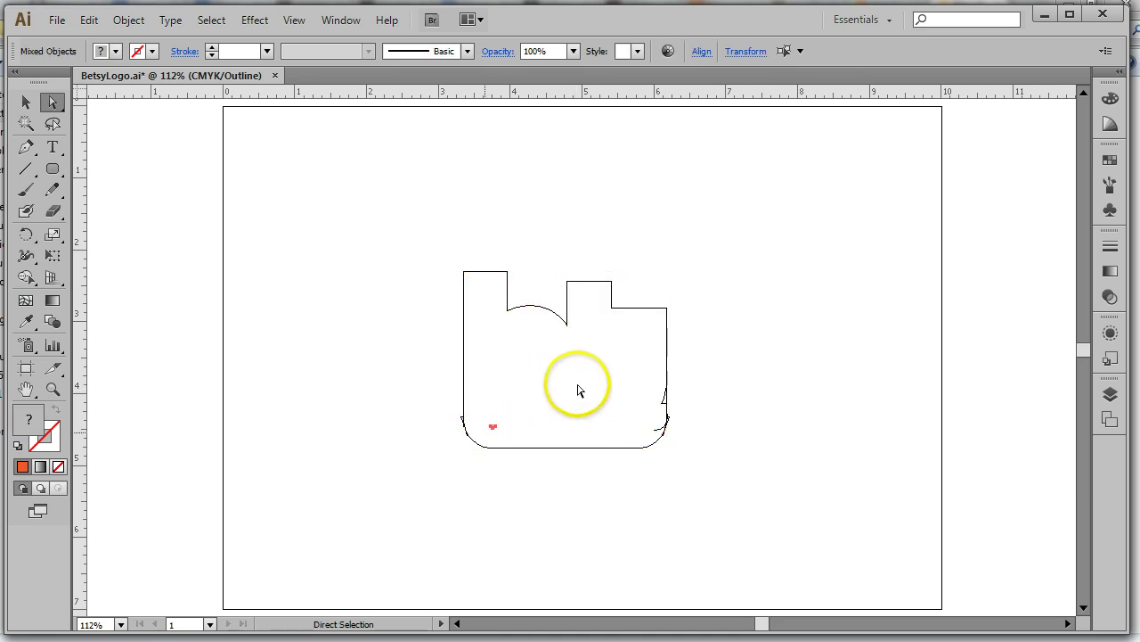
pyautogui.click(597, 401)
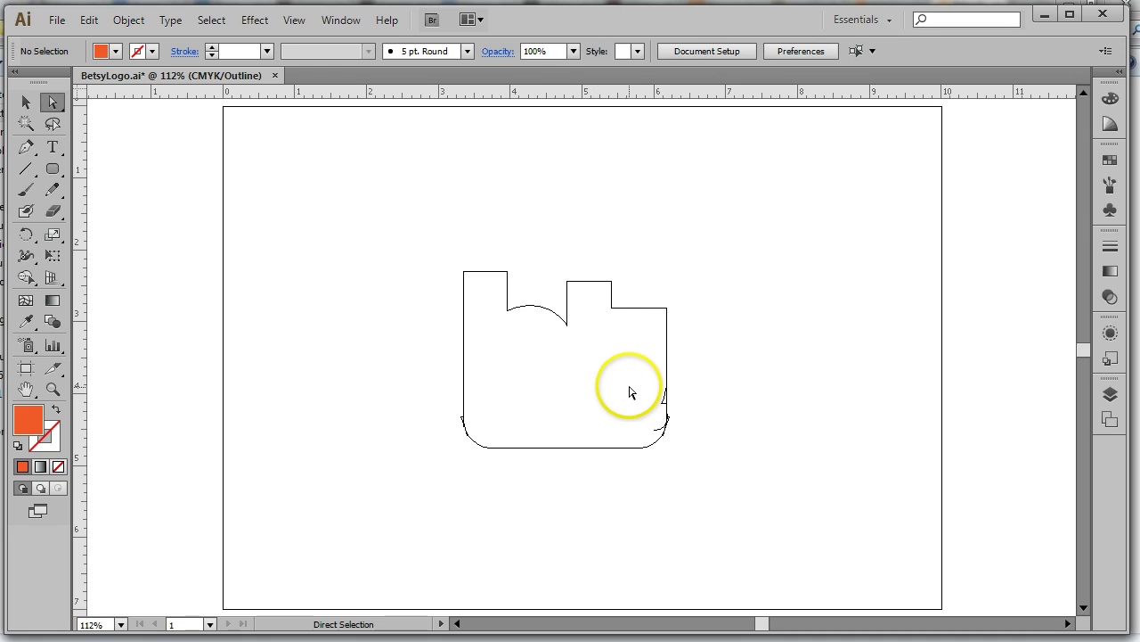
pyautogui.moveTo(635, 382); pyautogui.dragTo(666, 417)
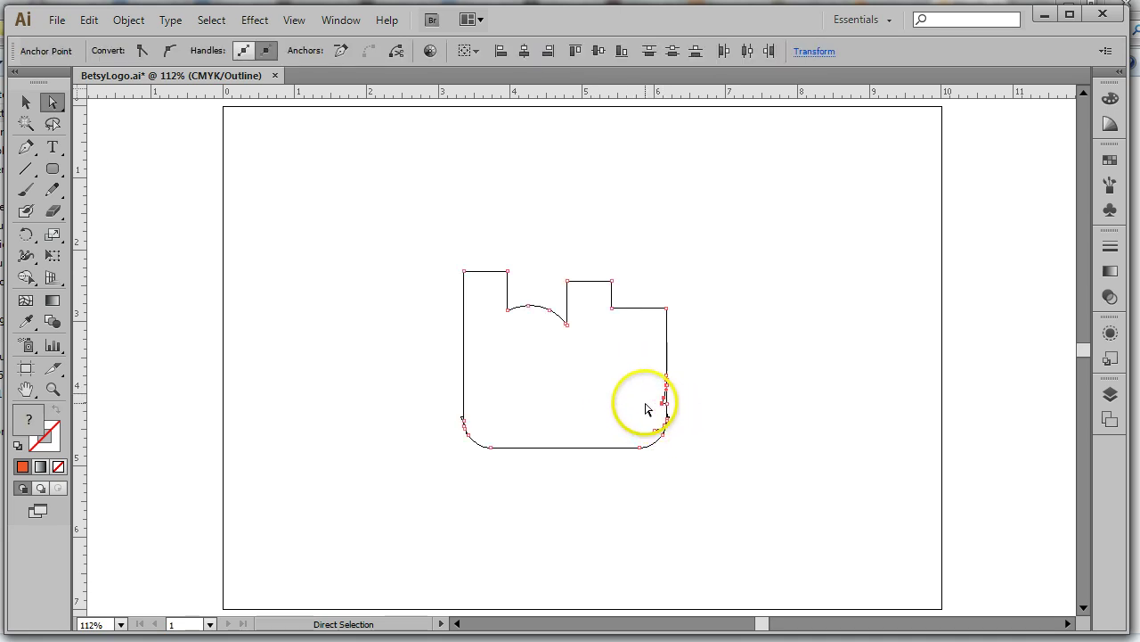
pyautogui.press('Delete')
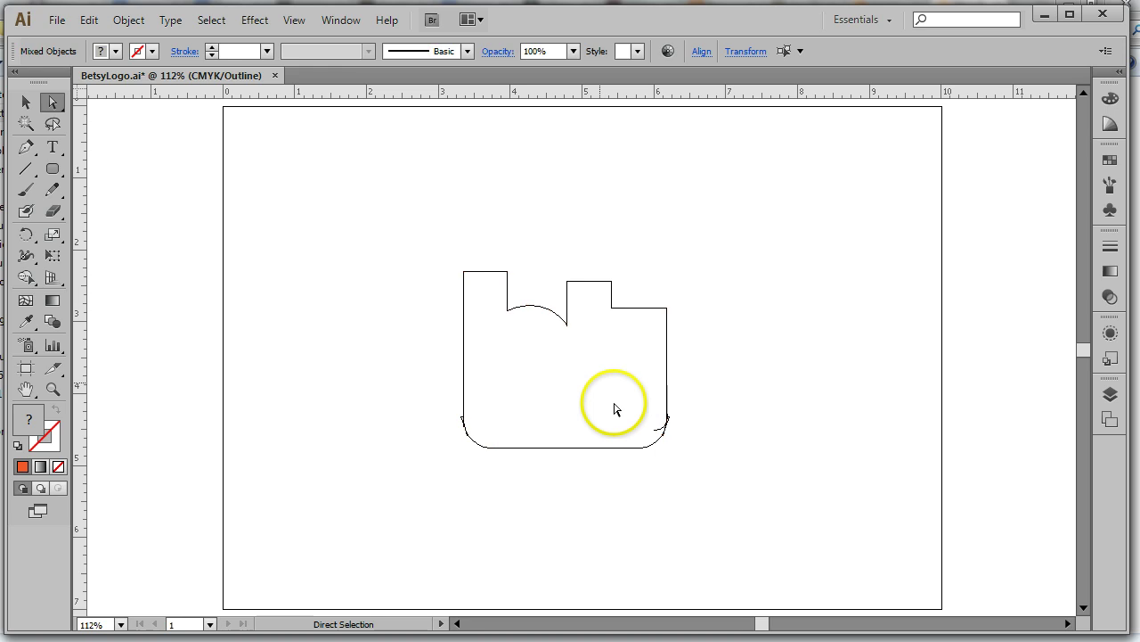
# Check the lower-right corner anchors, then zoom in on the lower-left corner
pyautogui.click(616, 407)
pyautogui.click(659, 432)
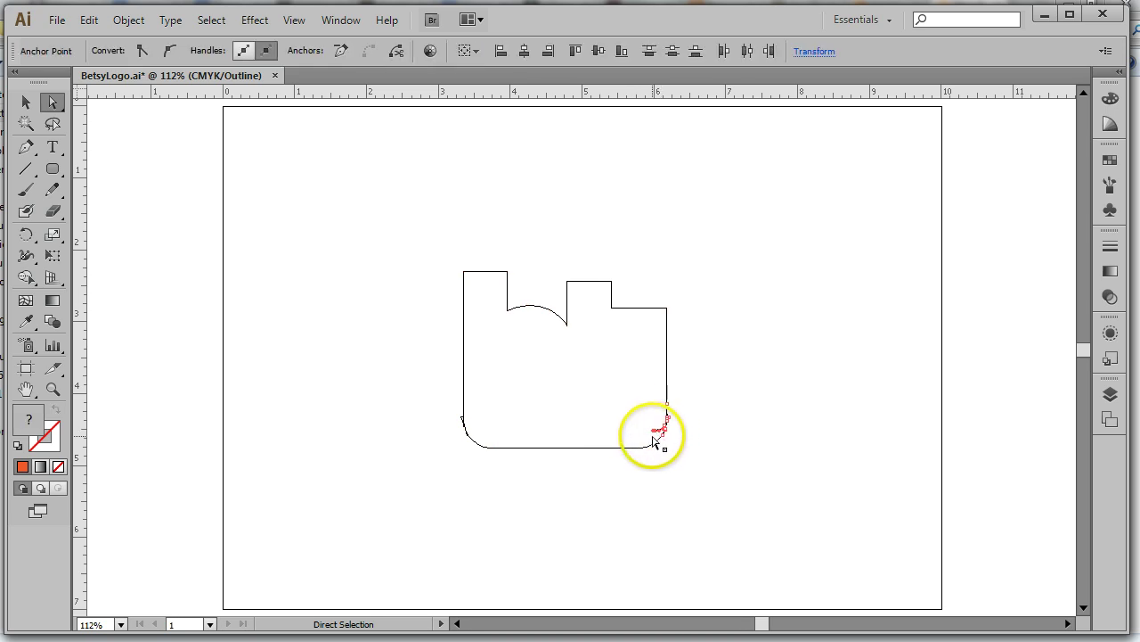
pyautogui.moveTo(685, 402); pyautogui.dragTo(651, 441)
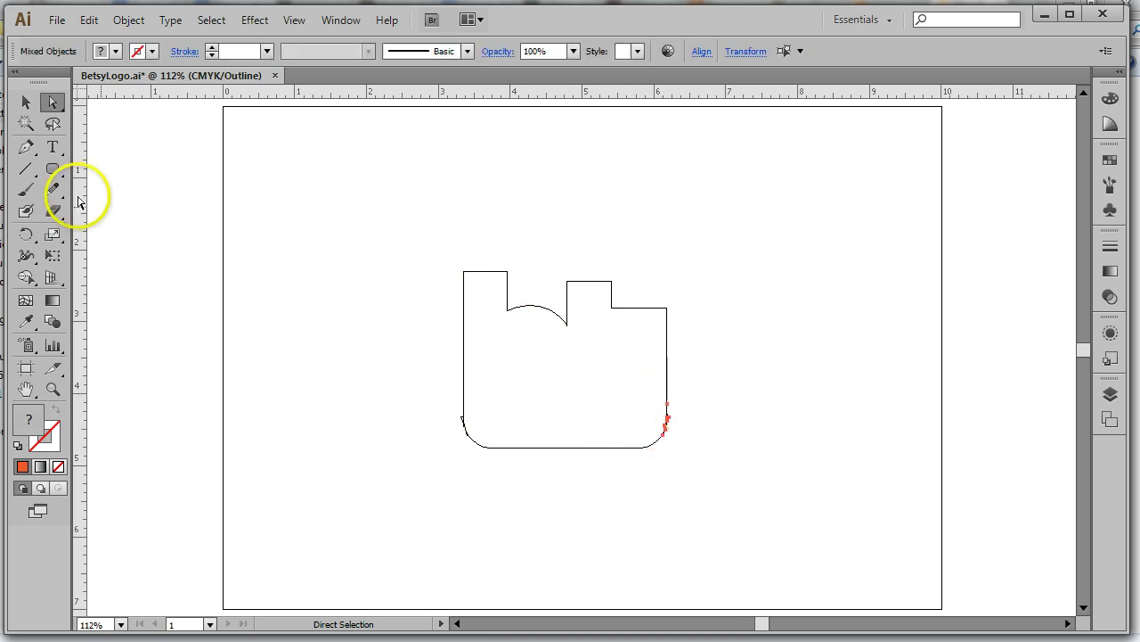
pyautogui.click(53, 388)
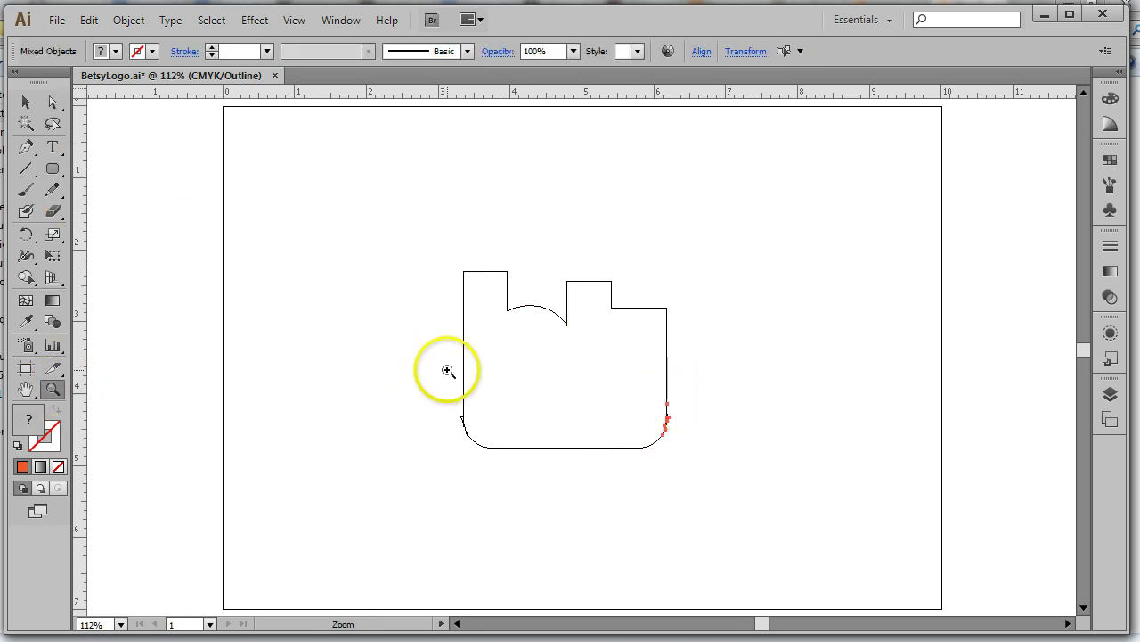
pyautogui.moveTo(439, 377); pyautogui.dragTo(496, 452)
pyautogui.click(53, 102)
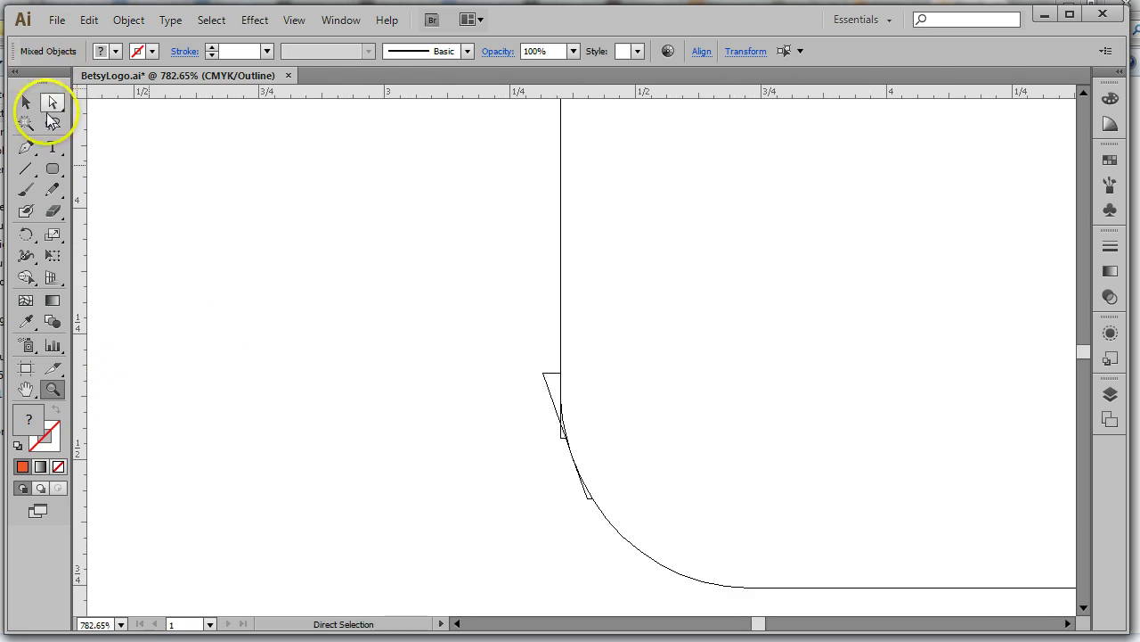
# Select the stray corner anchors and delete the short stray segment at the corner
pyautogui.click(559, 374)
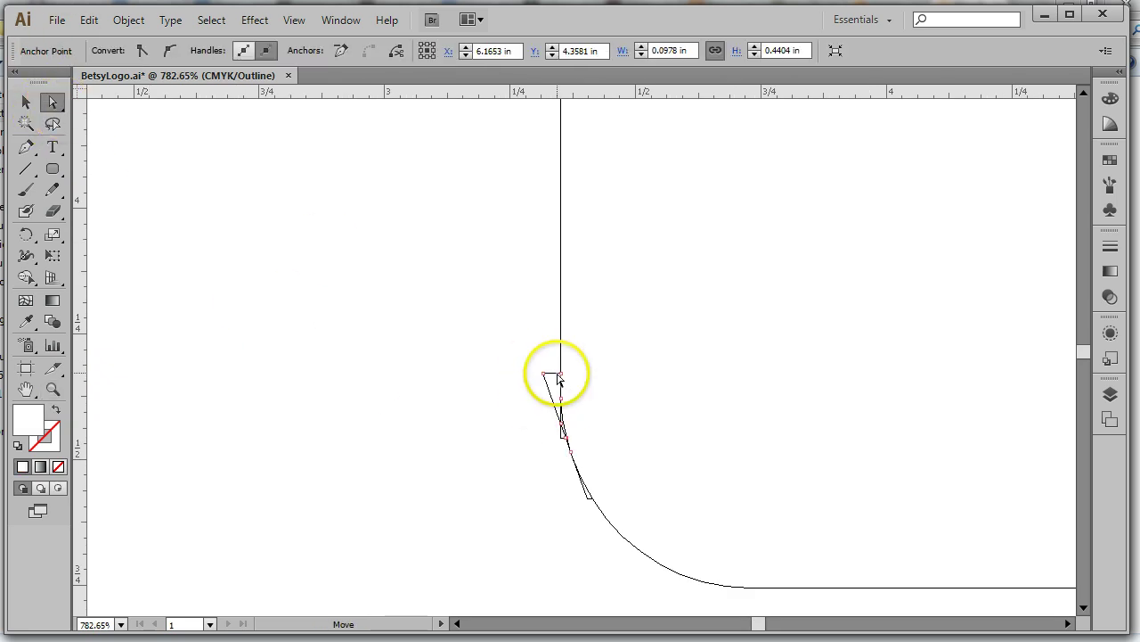
pyautogui.click(613, 413)
pyautogui.click(564, 437)
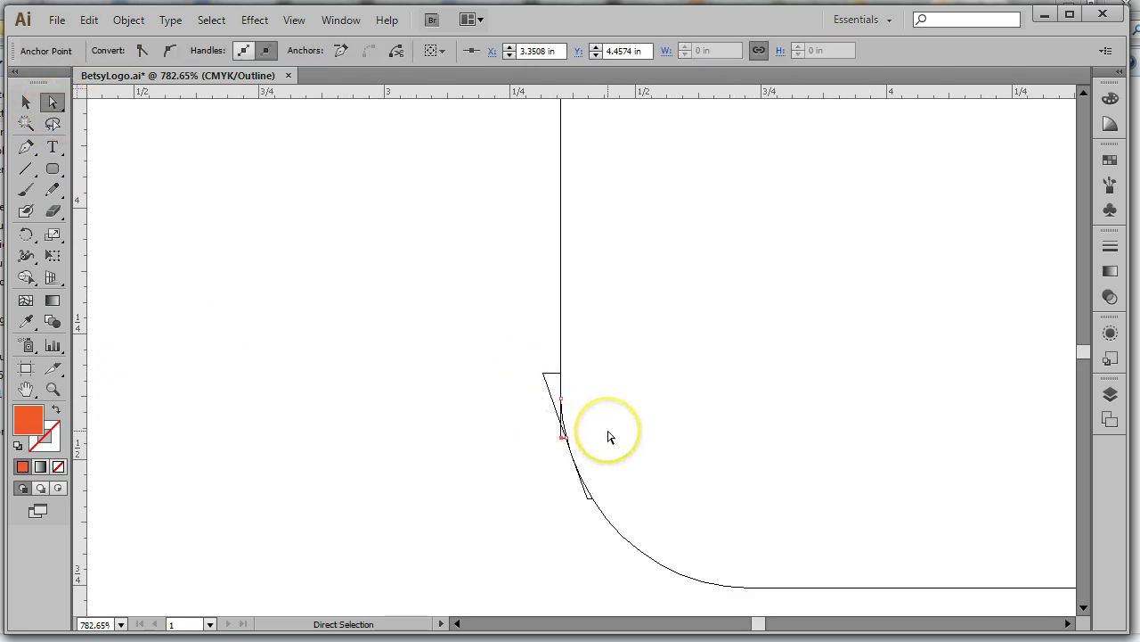
pyautogui.click(609, 437)
pyautogui.click(563, 436)
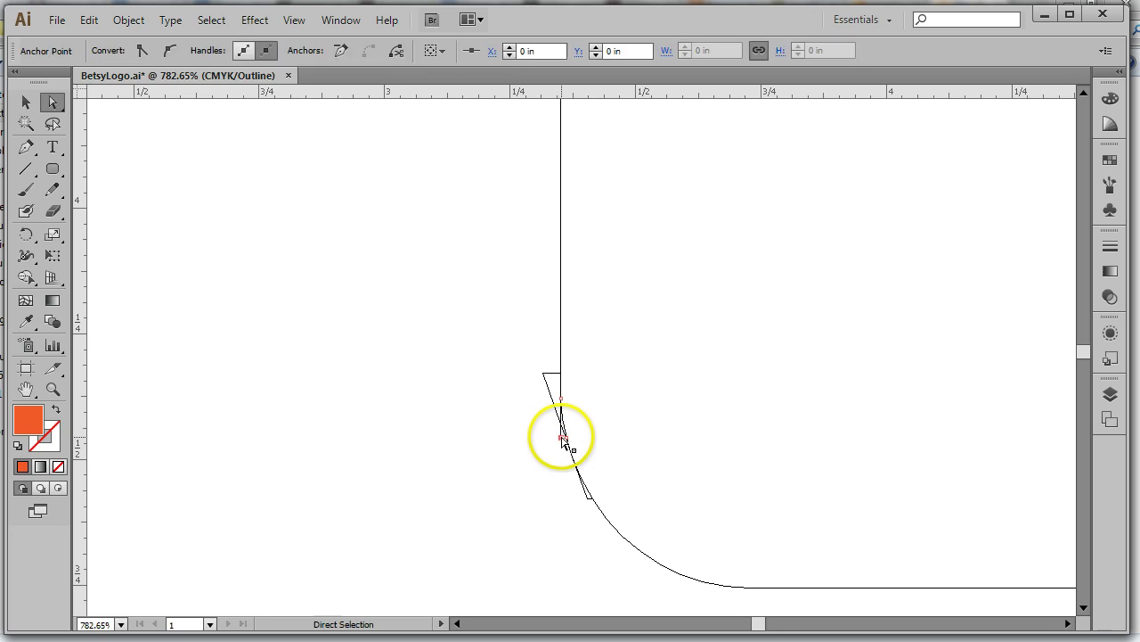
pyautogui.click(749, 431)
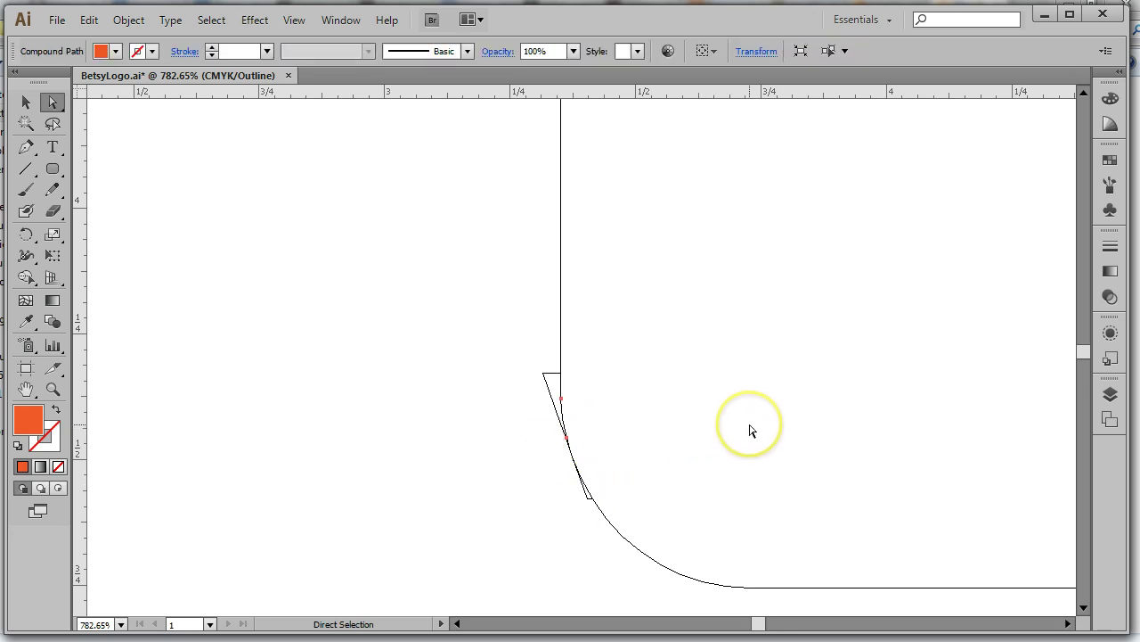
pyautogui.click(667, 418)
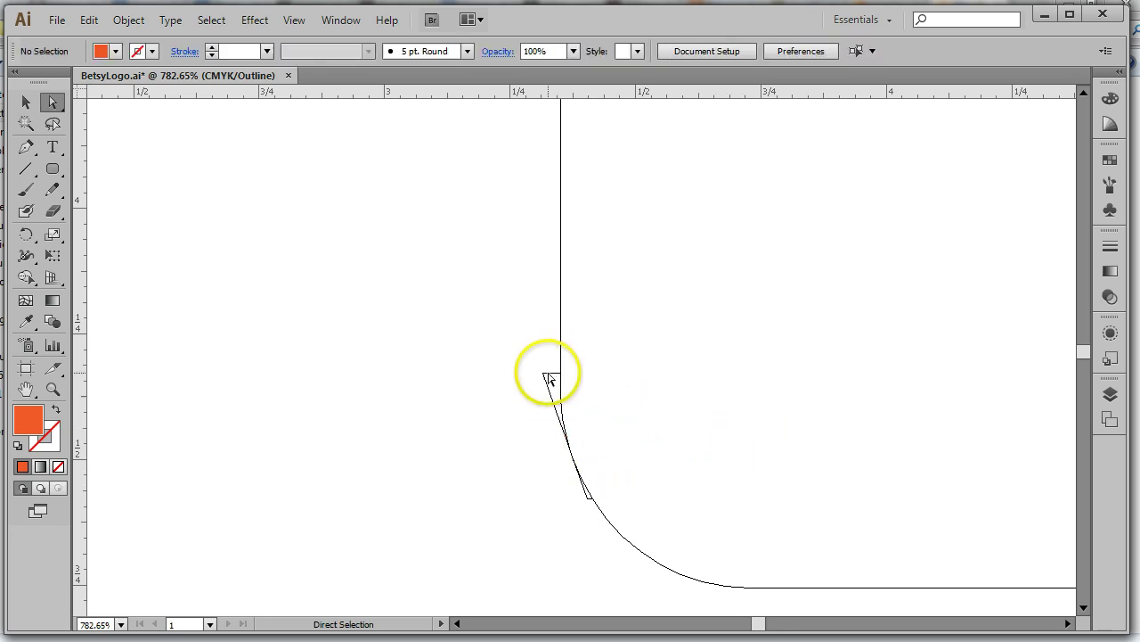
pyautogui.click(548, 375)
pyautogui.press('Delete')
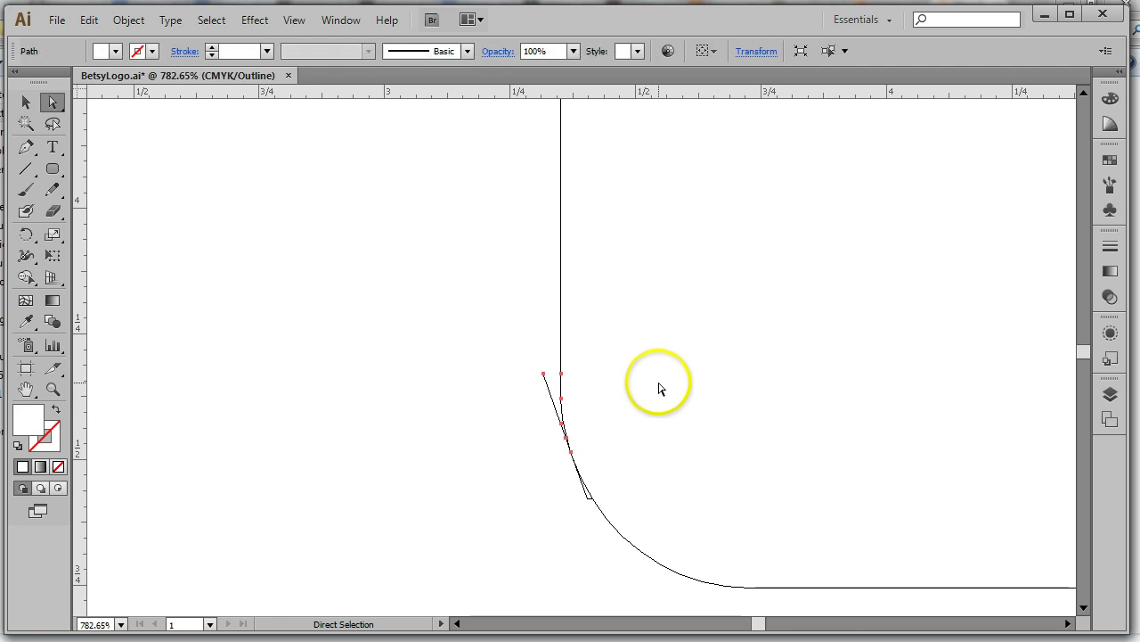
# Delete the leftover stub's top endpoint along with its segment
pyautogui.click(555, 390)
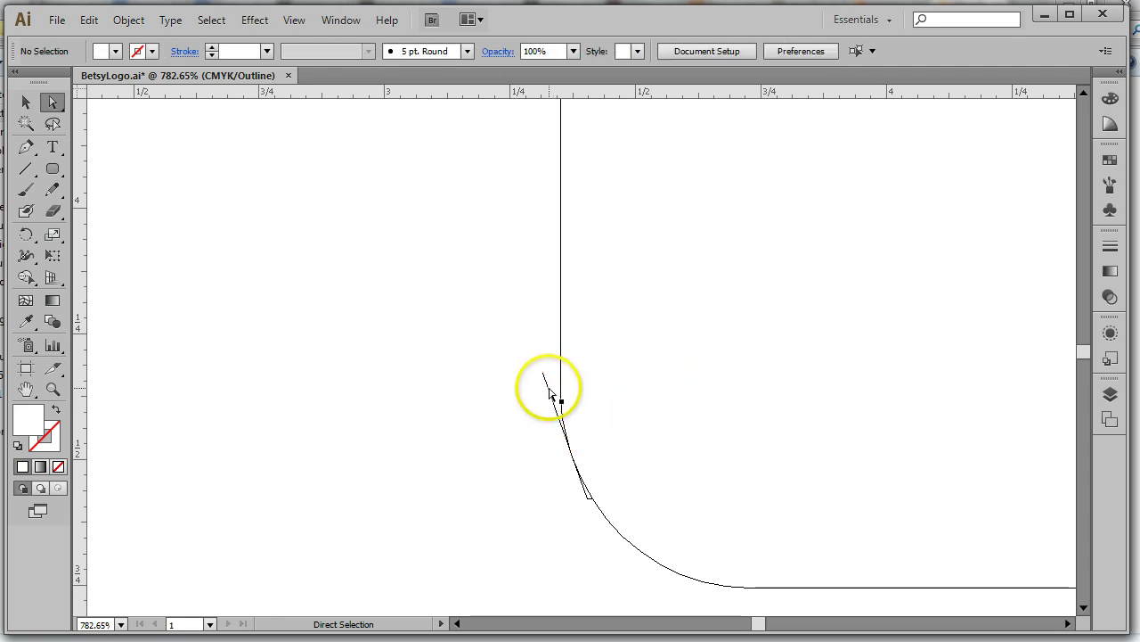
pyautogui.click(549, 390)
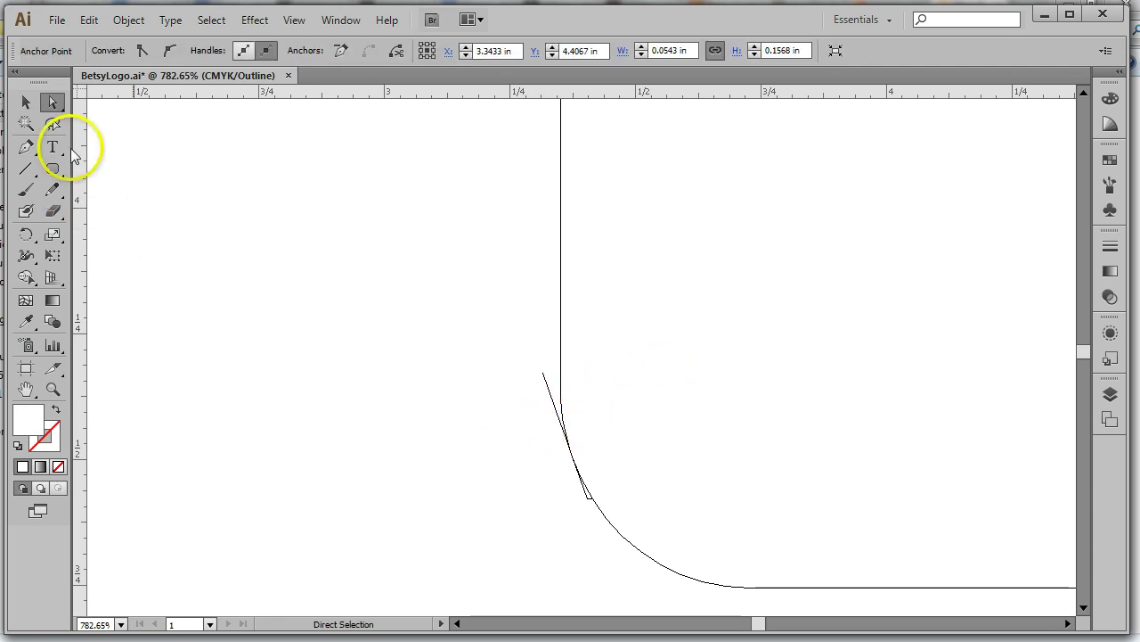
pyautogui.click(239, 203)
pyautogui.click(543, 374)
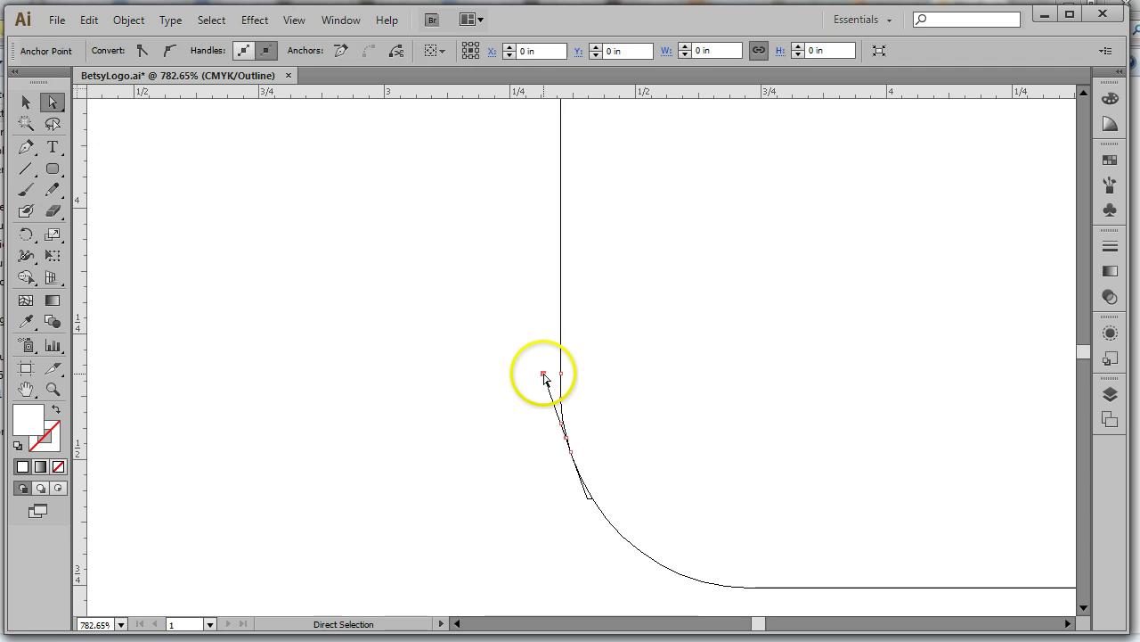
pyautogui.press('Delete')
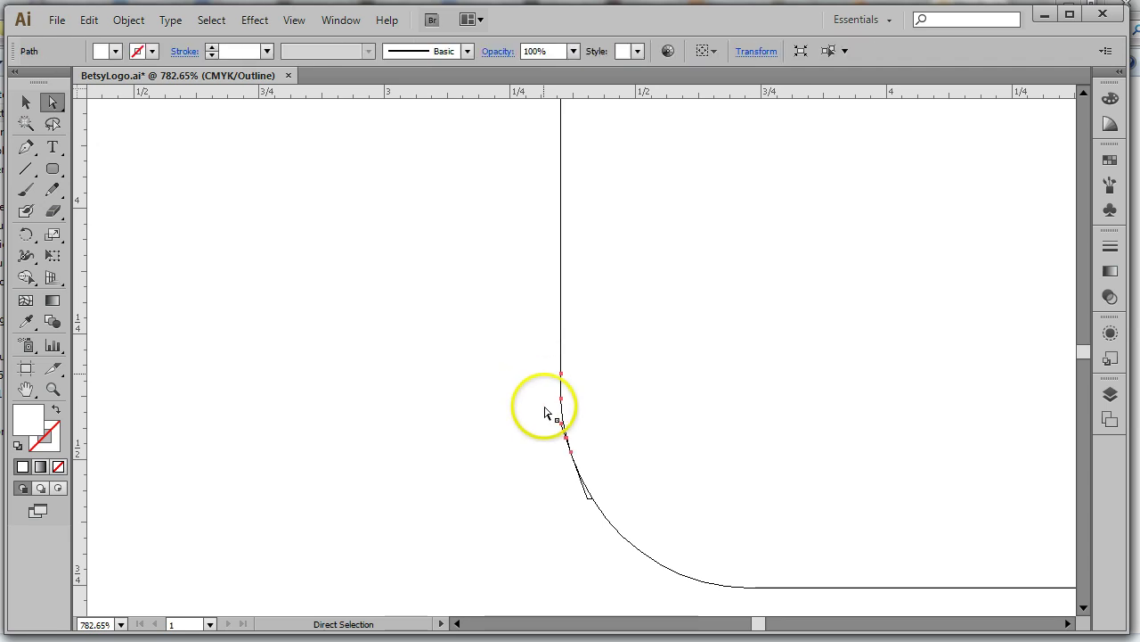
# Inspect the curve's anchors and check the vertical line as a whole object
pyautogui.click(561, 425)
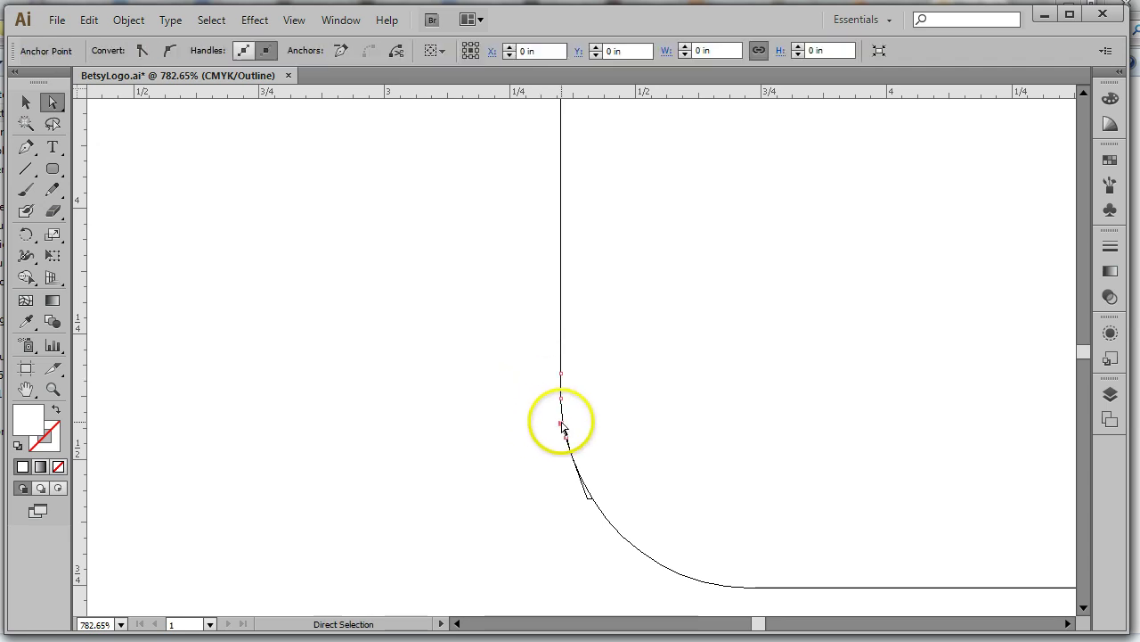
pyautogui.click(584, 492)
pyautogui.click(585, 501)
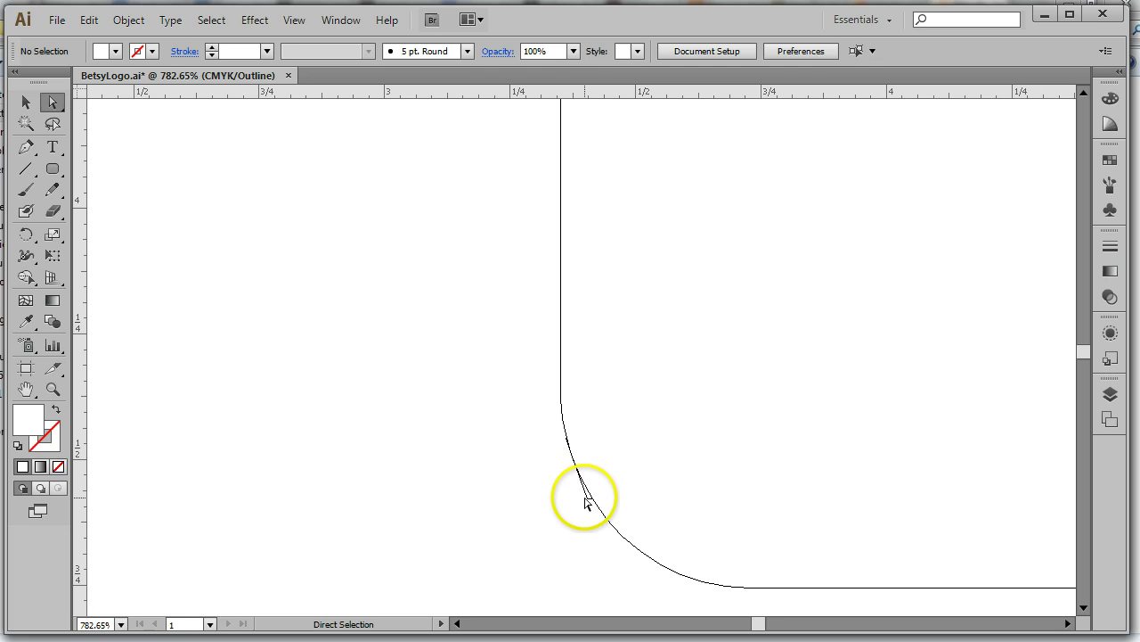
pyautogui.click(588, 501)
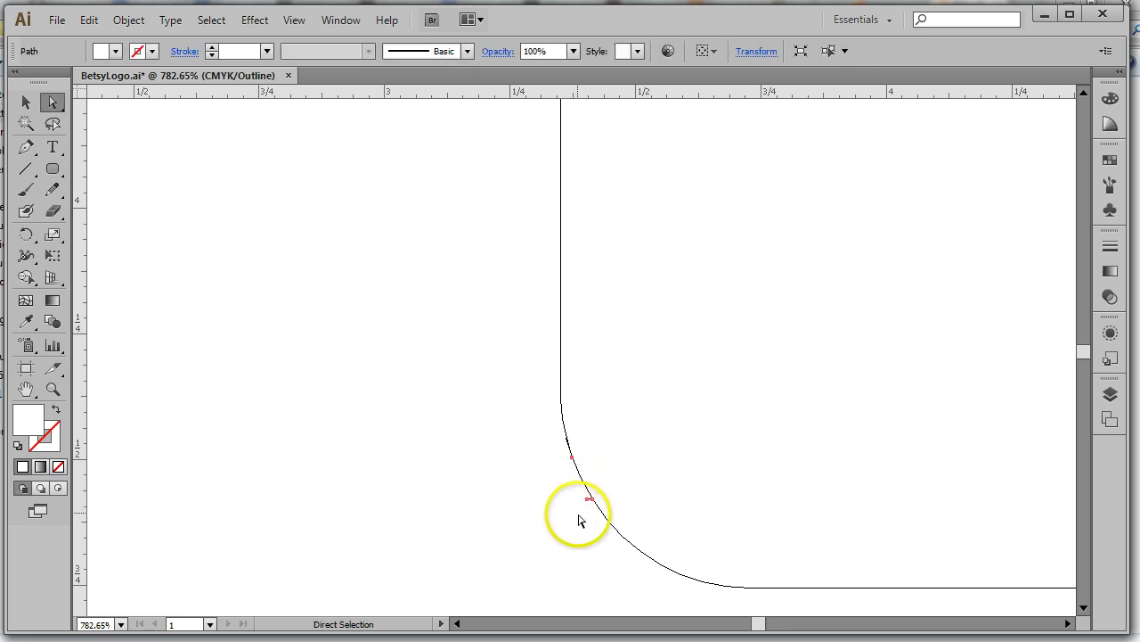
pyautogui.click(577, 519)
pyautogui.click(588, 502)
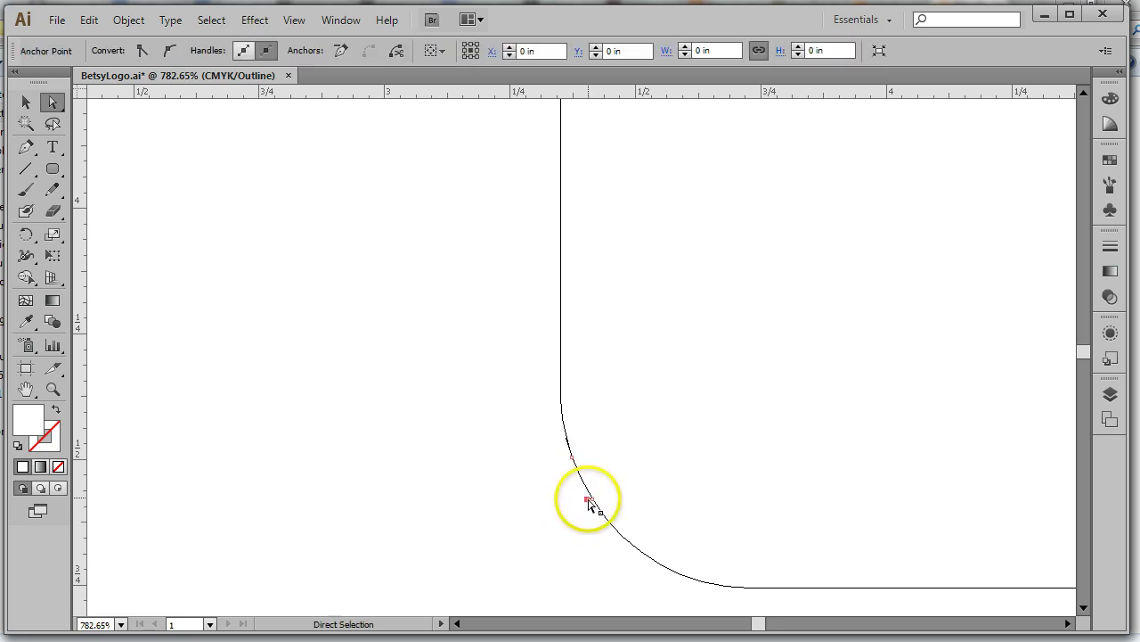
pyautogui.click(575, 454)
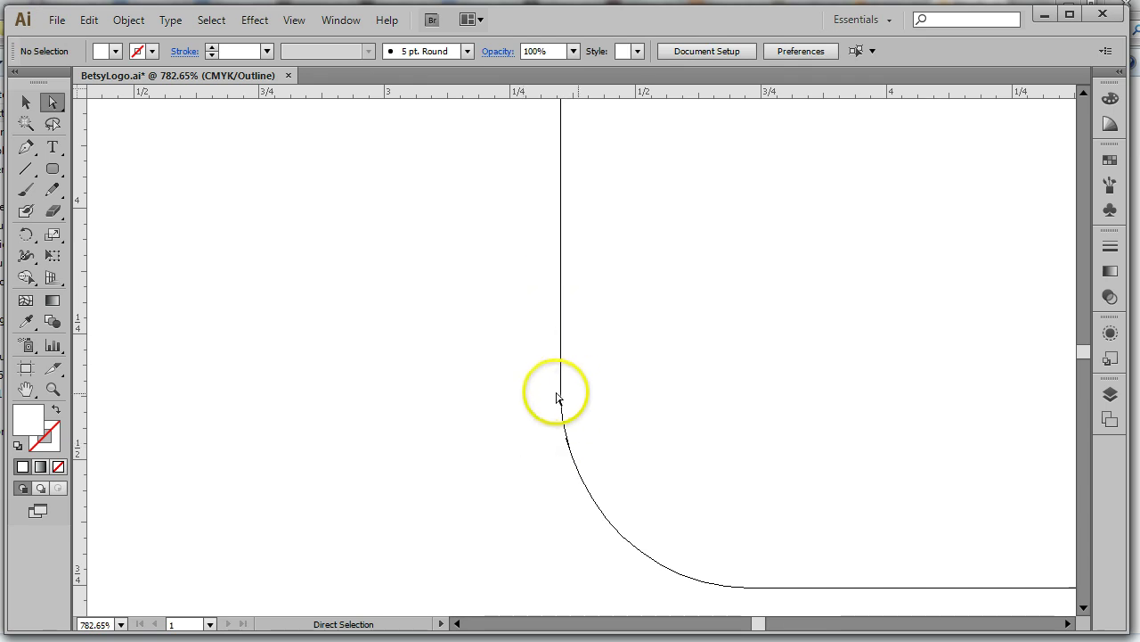
pyautogui.click(26, 102)
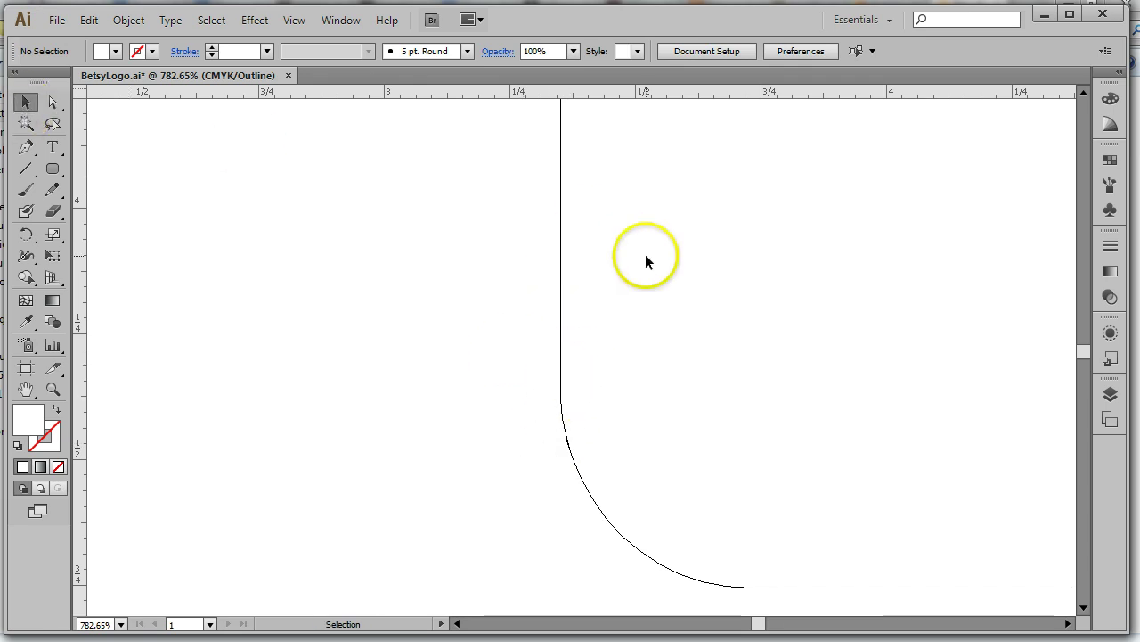
pyautogui.click(561, 237)
pyautogui.click(247, 175)
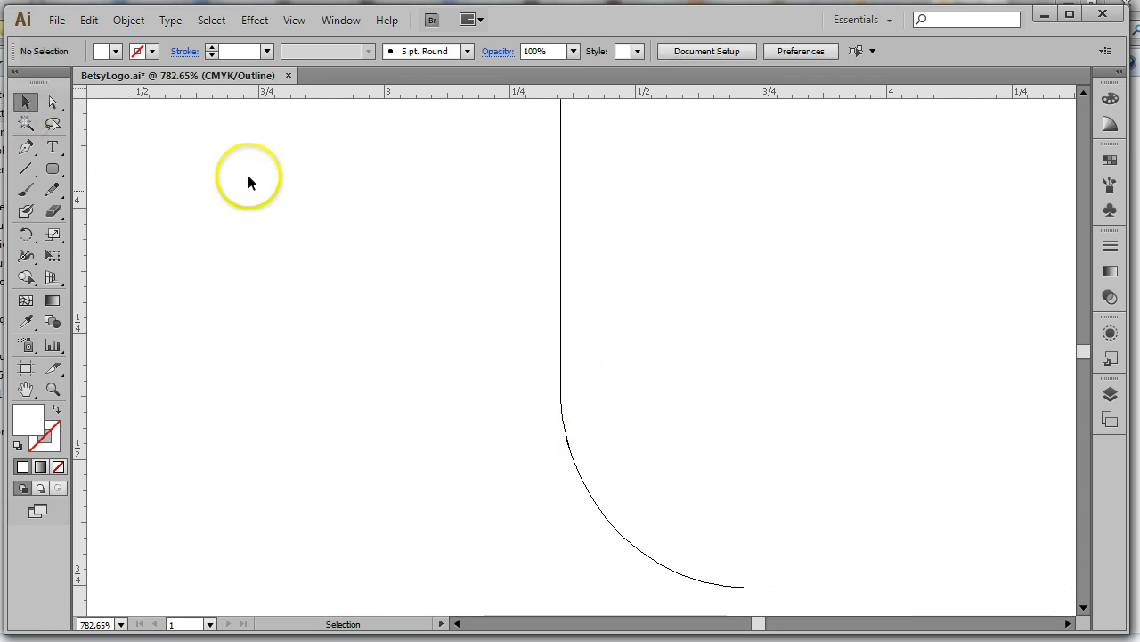
pyautogui.click(295, 19)
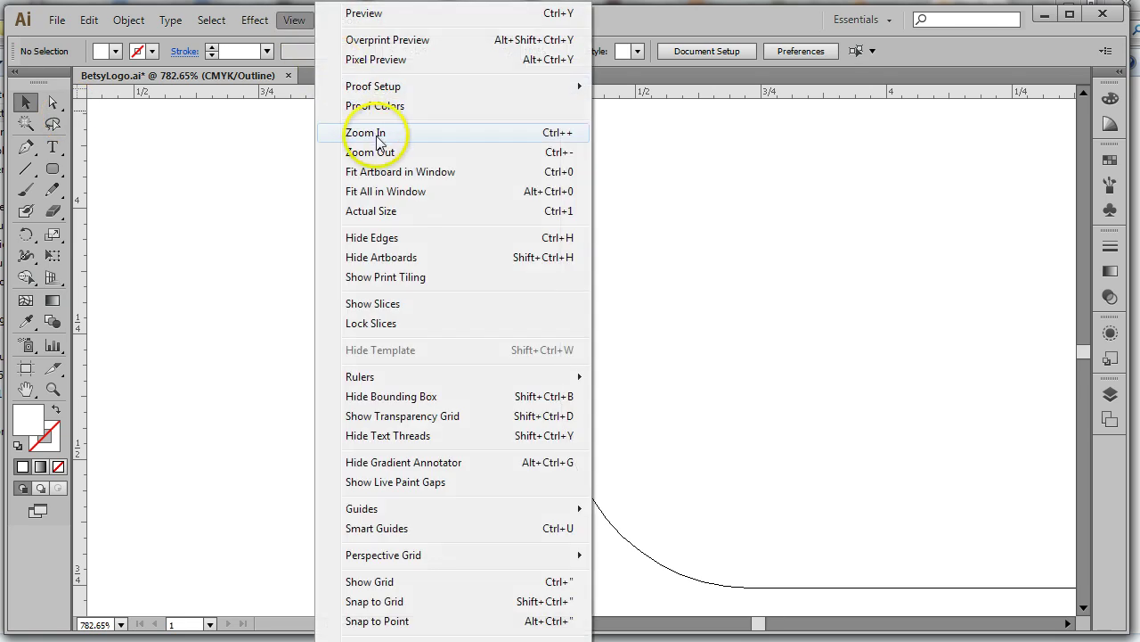
# Zoom in on the shape's lower-right corner and delete the spike anchor there
pyautogui.click(401, 171)
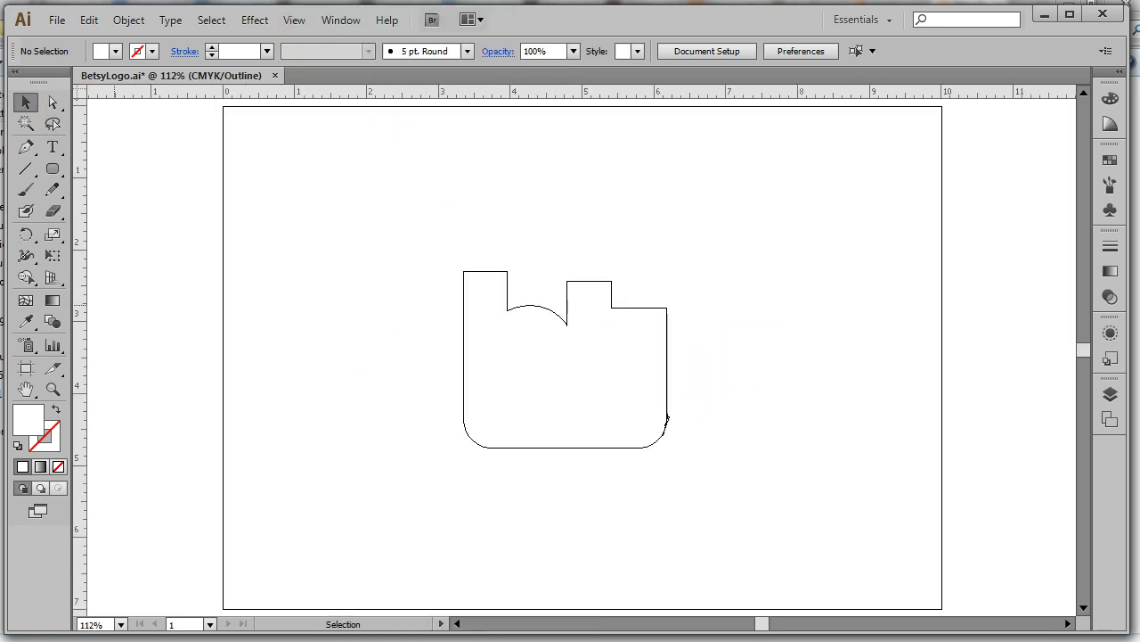
pyautogui.click(53, 389)
pyautogui.moveTo(715, 377); pyautogui.dragTo(632, 464)
pyautogui.click(52, 101)
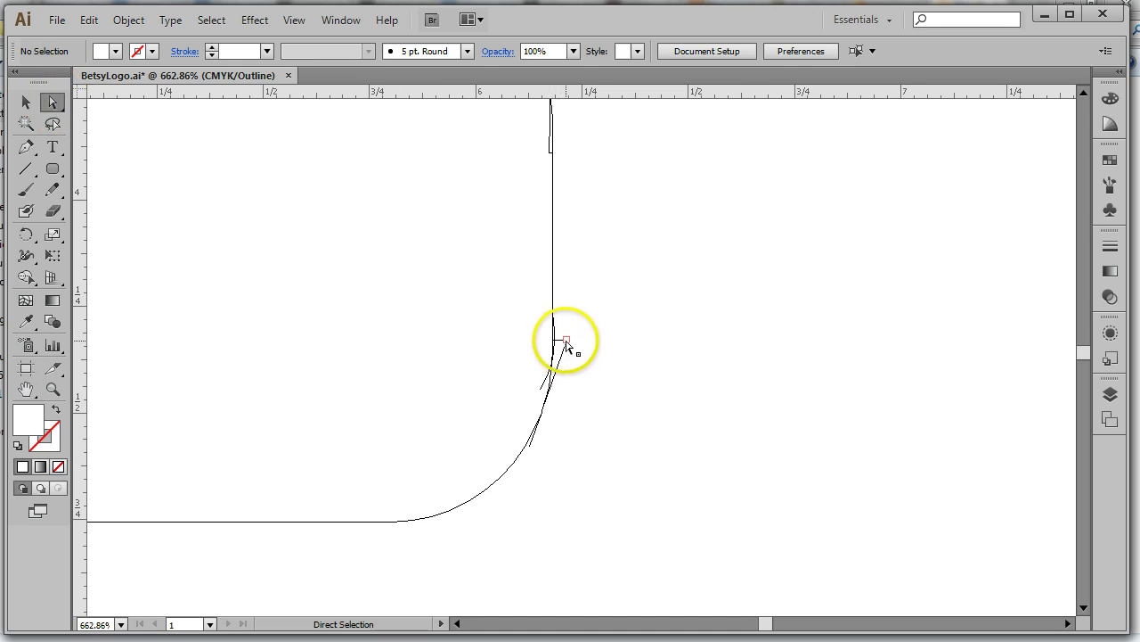
pyautogui.click(566, 342)
pyautogui.press('Delete')
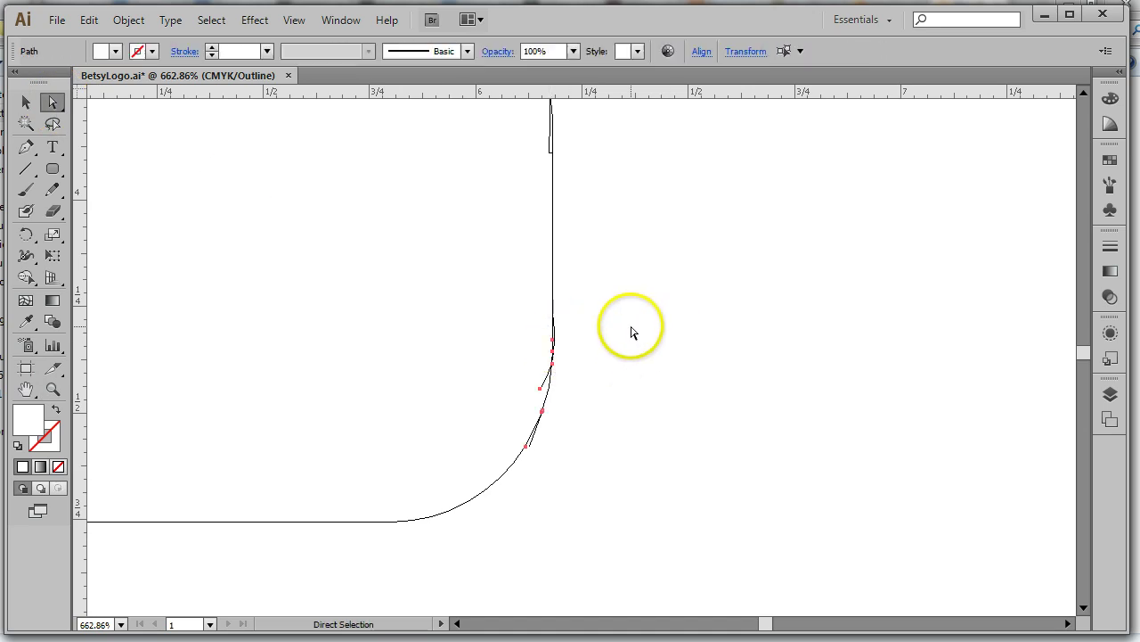
# Delete the stray segment near the curved corner, then undo the accidental curve removal
pyautogui.click(544, 385)
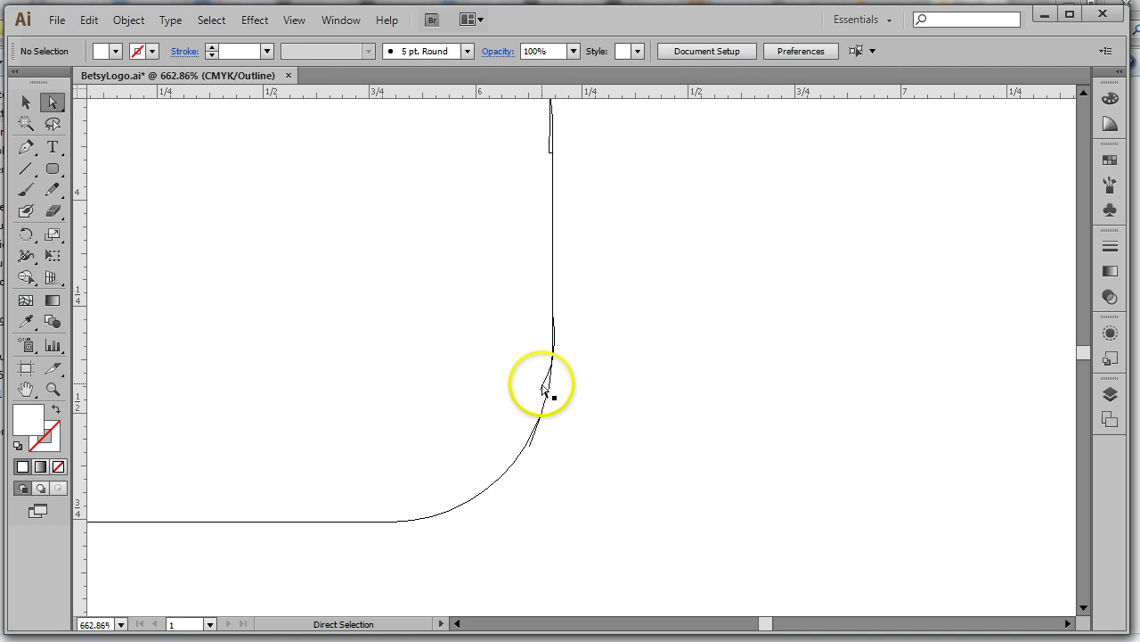
pyautogui.click(543, 385)
pyautogui.press('Delete')
pyautogui.click(633, 403)
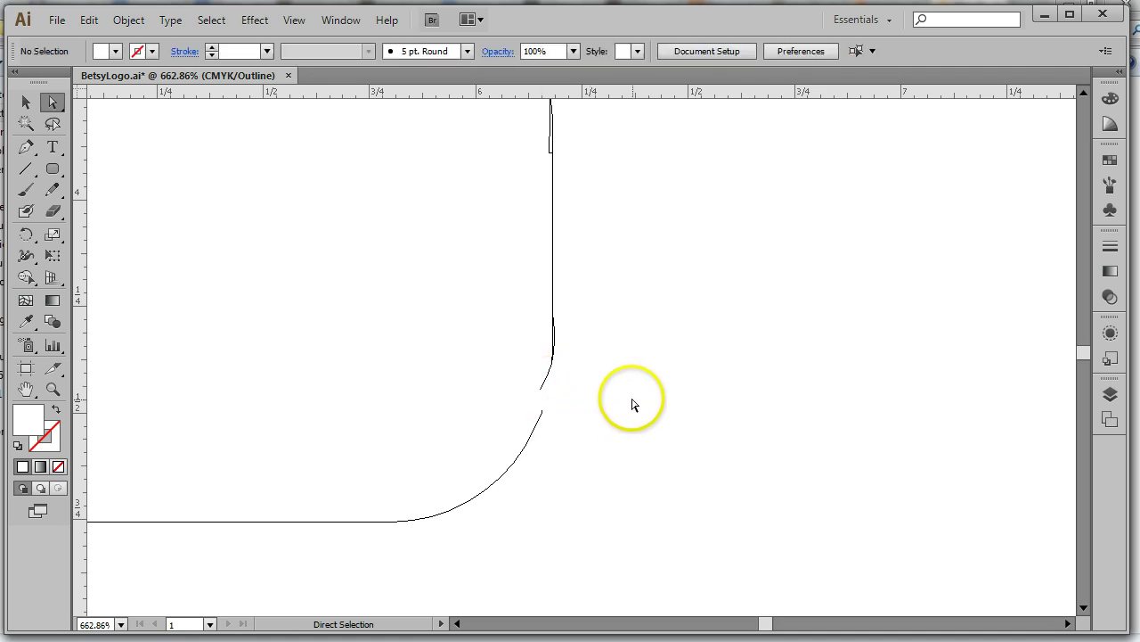
pyautogui.hotkey('ctrl', 'z')
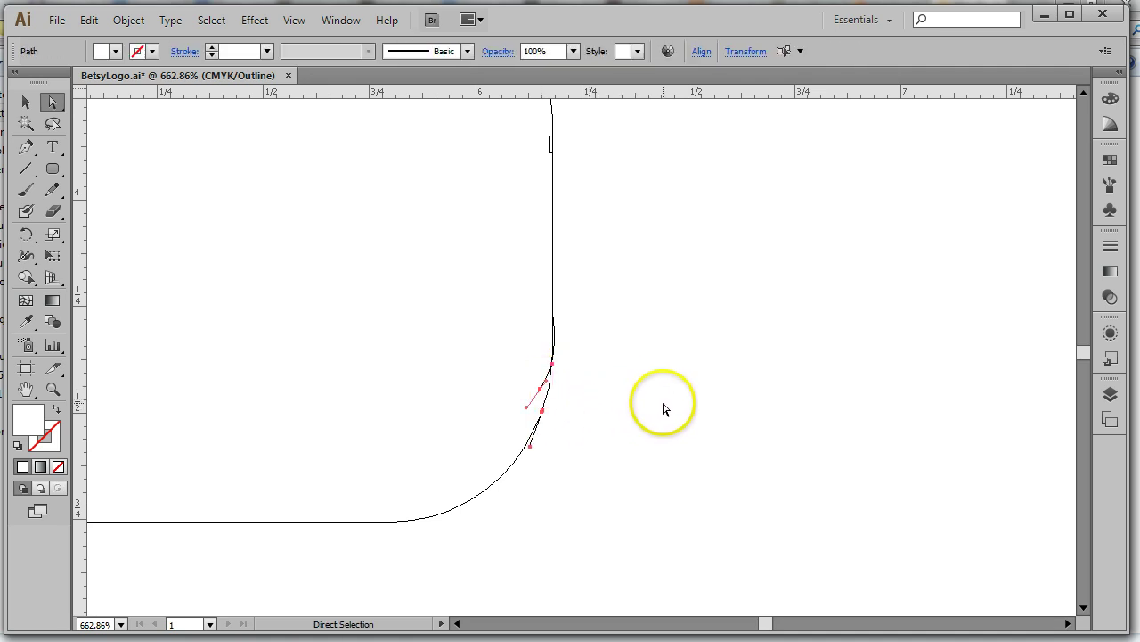
pyautogui.click(659, 408)
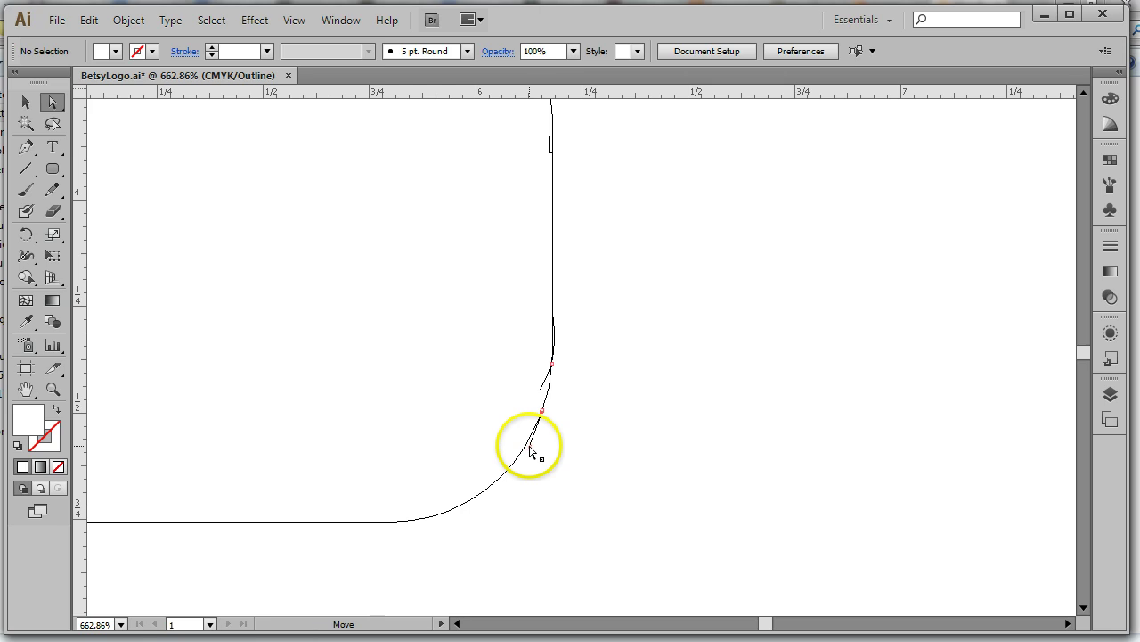
# Inspect the curve's anchor handles, then delete the stray anchor and its spur near the corner
pyautogui.click(530, 445)
pyautogui.click(530, 448)
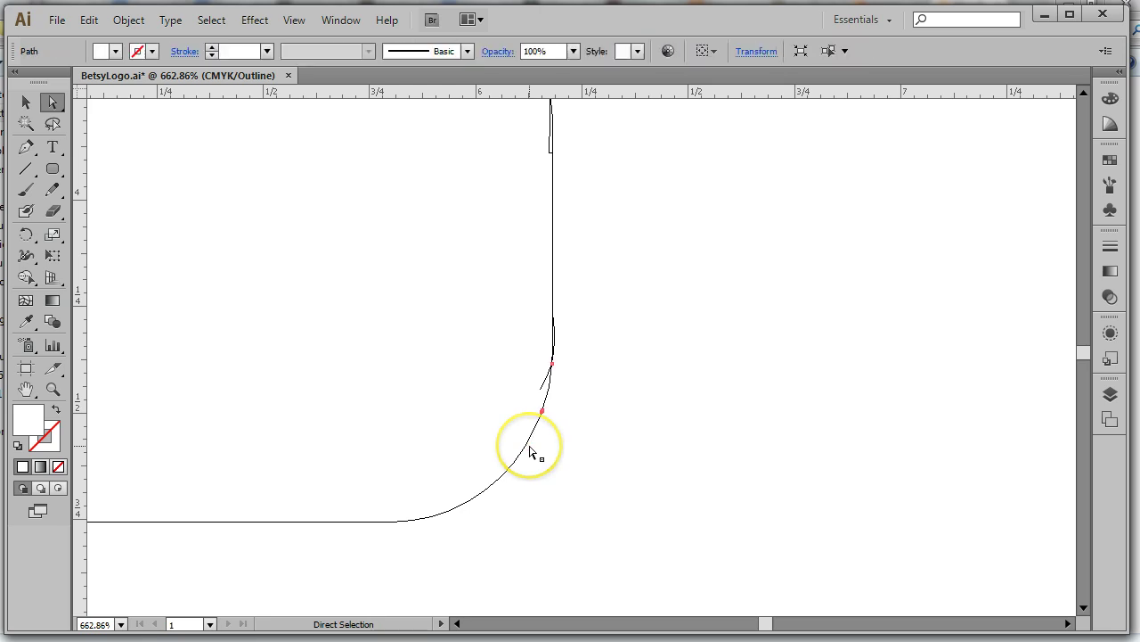
pyautogui.click(540, 394)
pyautogui.click(543, 392)
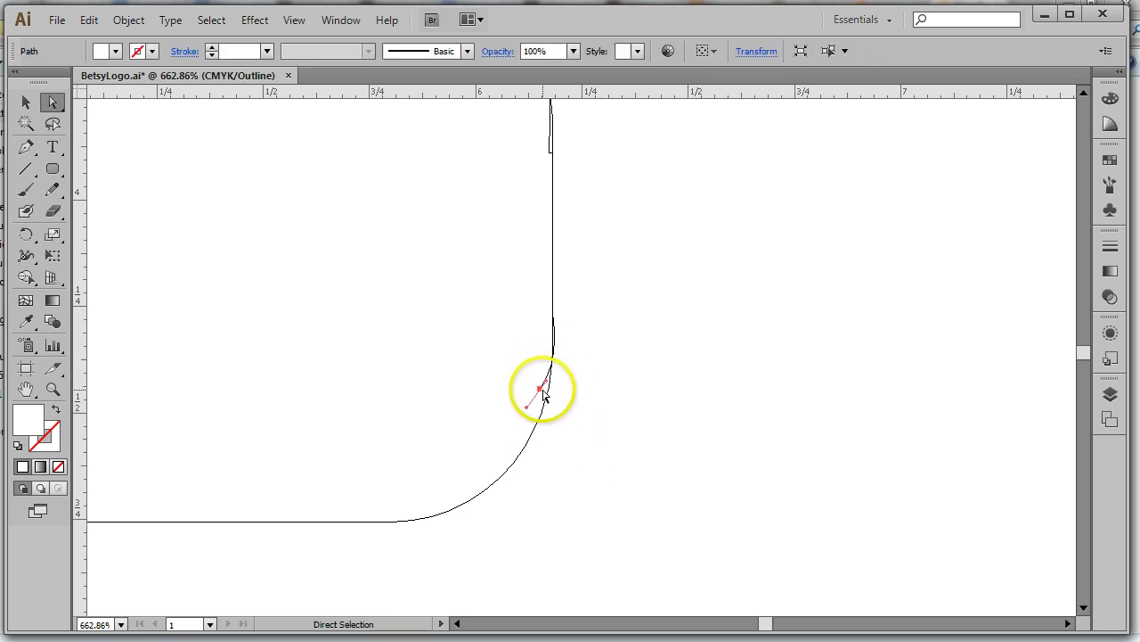
pyautogui.click(545, 394)
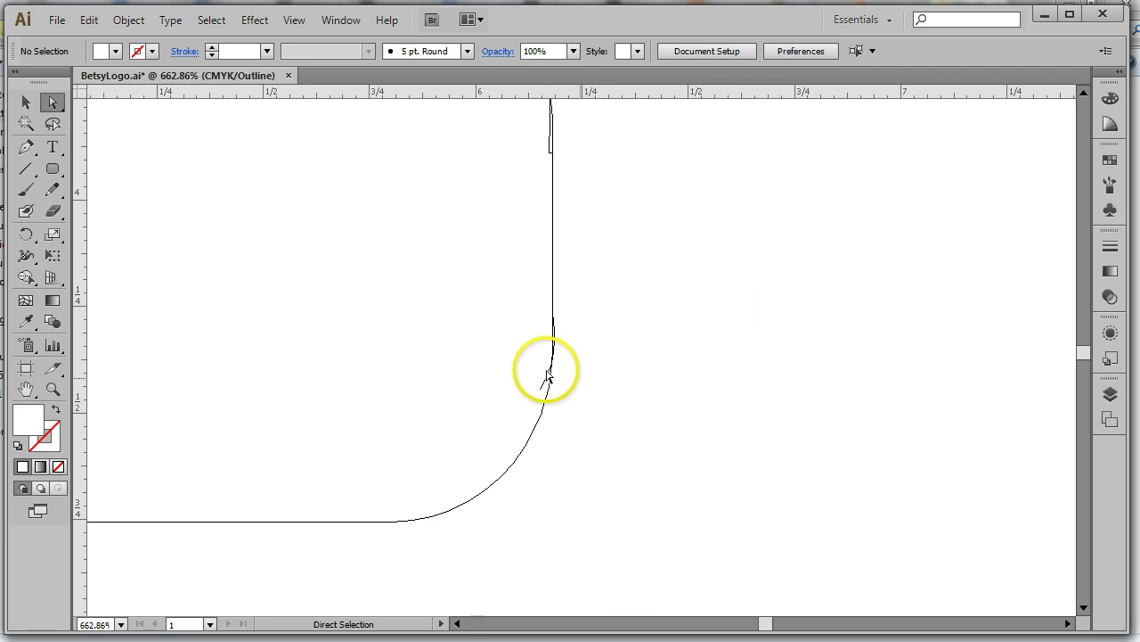
pyautogui.moveTo(522, 362); pyautogui.dragTo(547, 396)
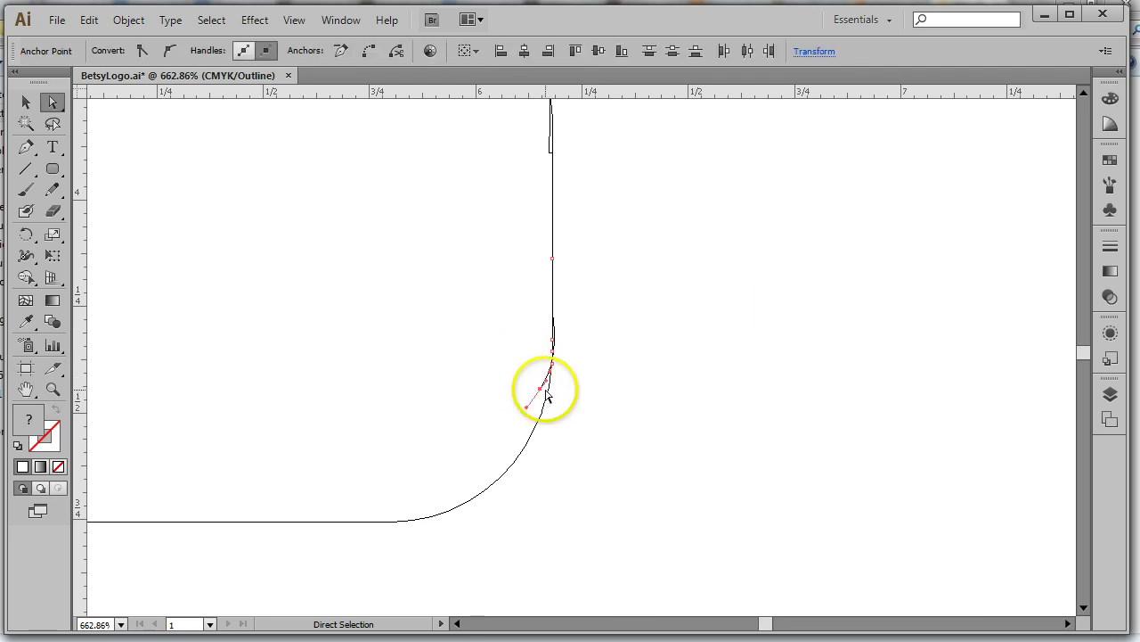
pyautogui.press('Delete')
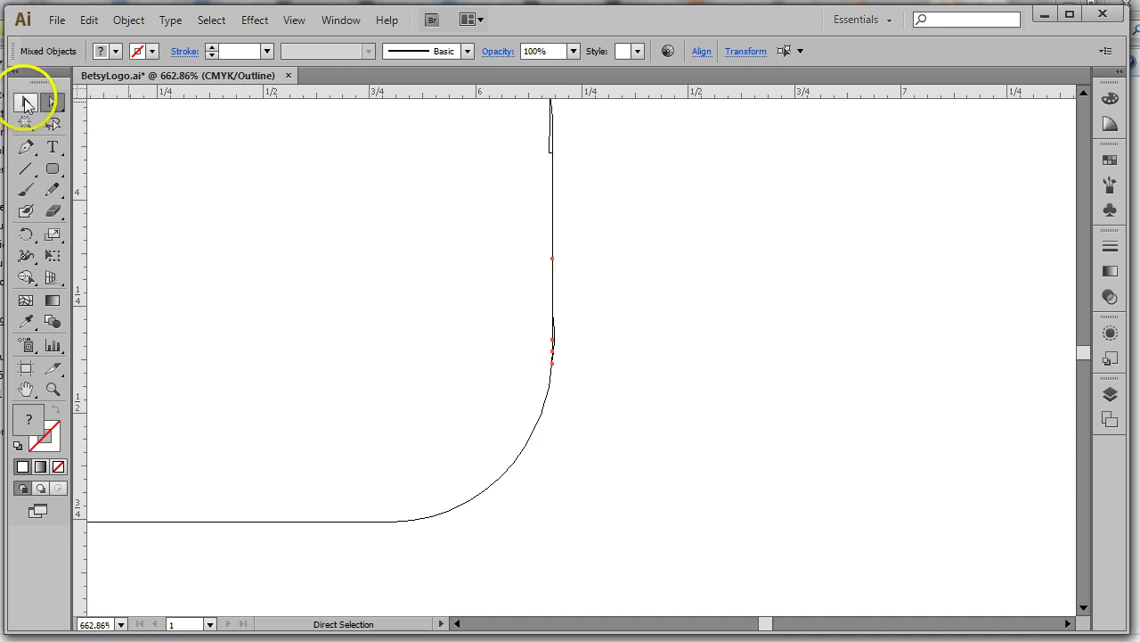
# Deselect and pan the close-up view to check the top of the right edge
pyautogui.click(135, 147)
pyautogui.moveTo(635, 166); pyautogui.dragTo(628, 176)
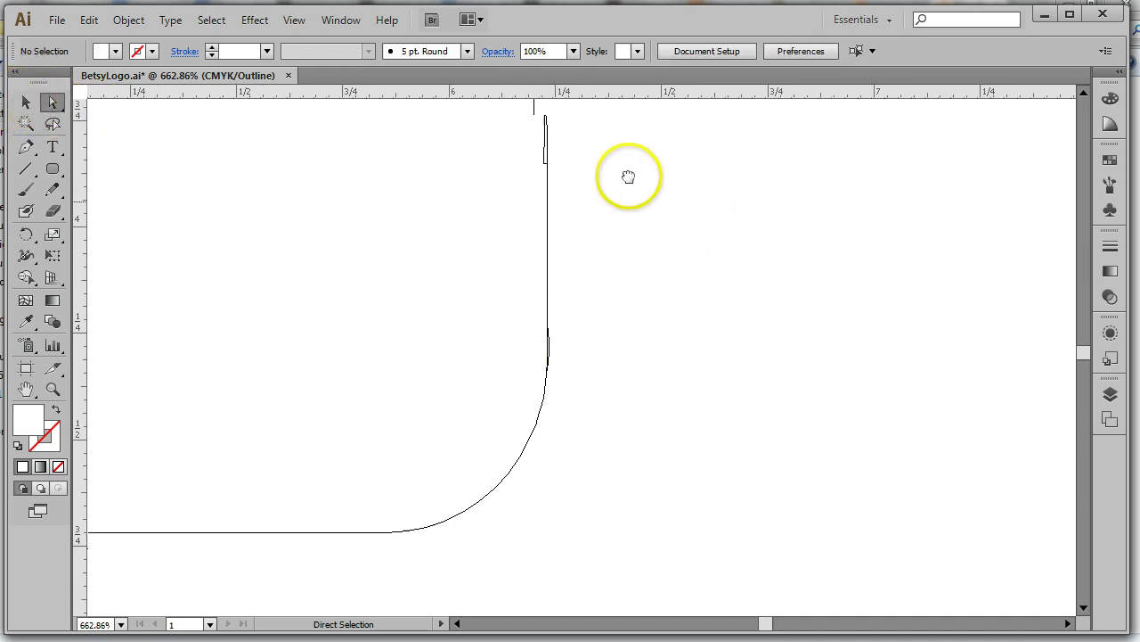
pyautogui.scroll(4, 598, 357)
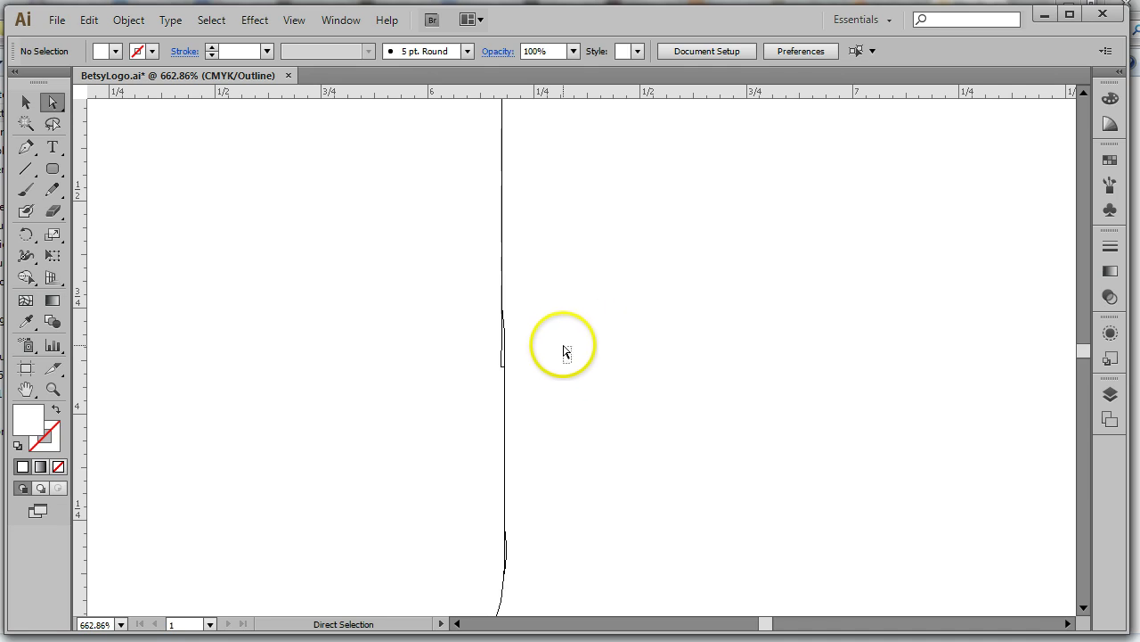
pyautogui.scroll(-1, 575, 410)
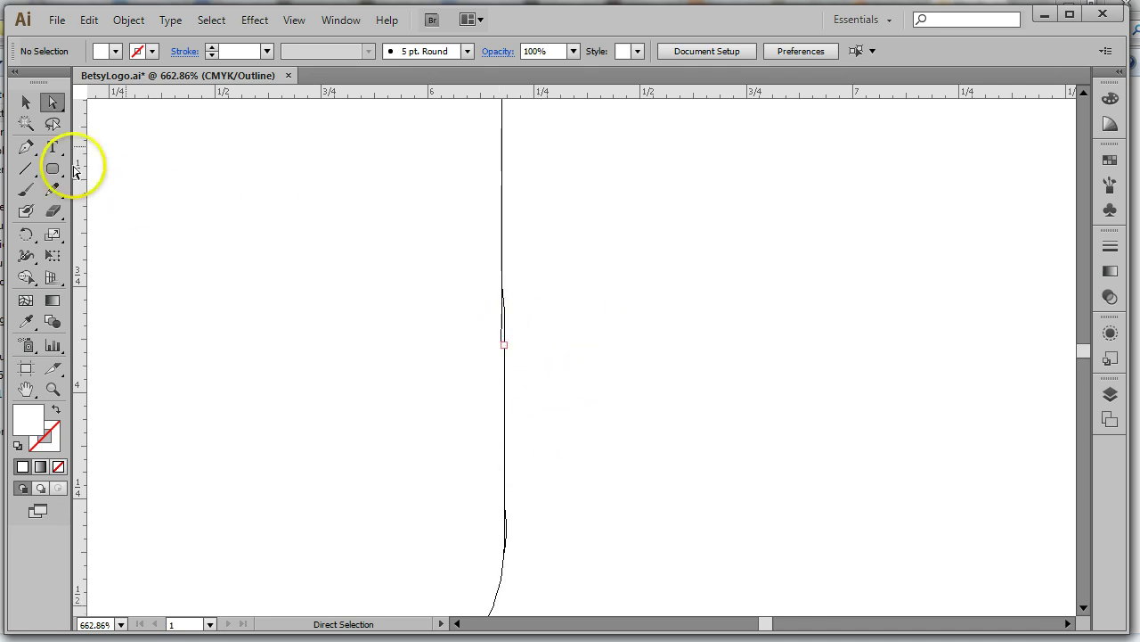
pyautogui.click(294, 20)
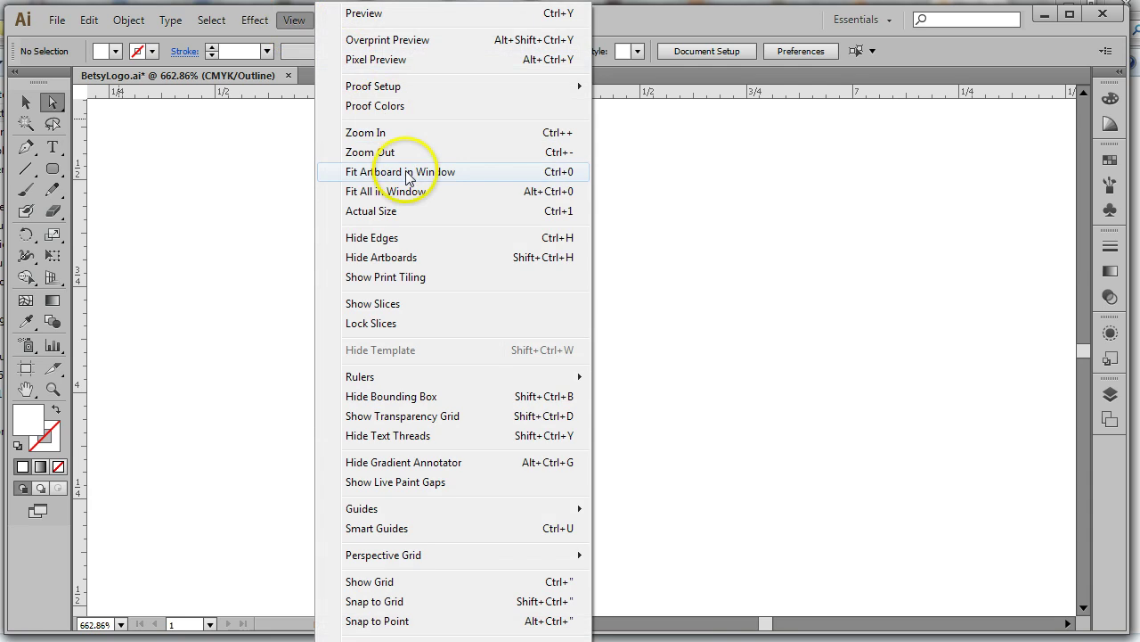
# Fit the artboard, marquee-select all pieces of the bt shape, and zoom into its bottom-right corner
pyautogui.click(407, 171)
pyautogui.click(25, 103)
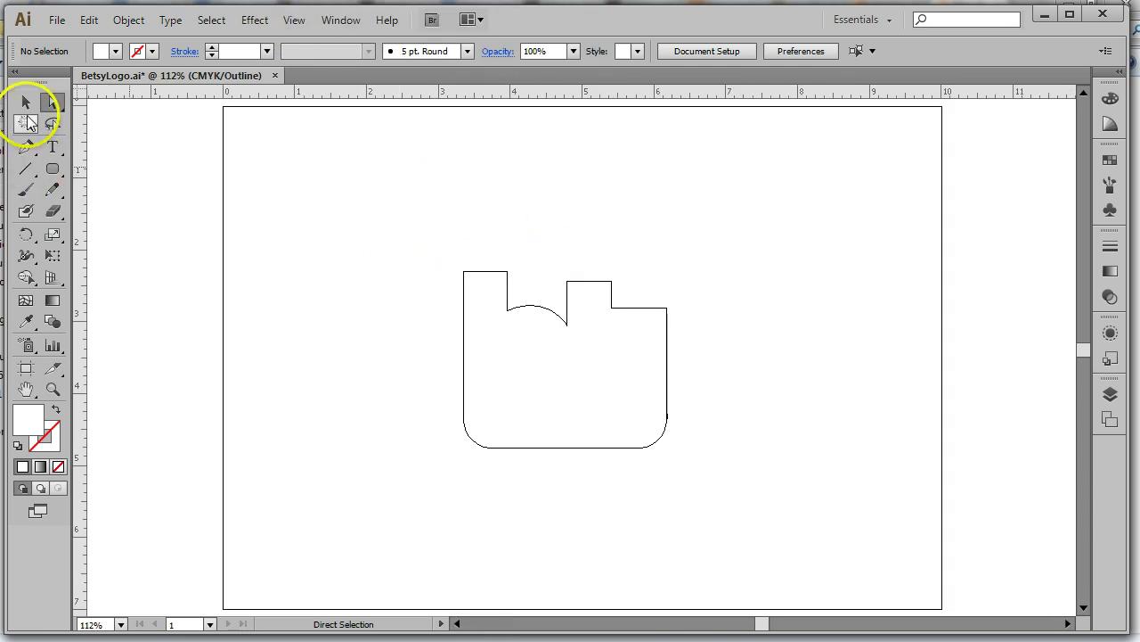
pyautogui.moveTo(427, 242); pyautogui.dragTo(723, 496)
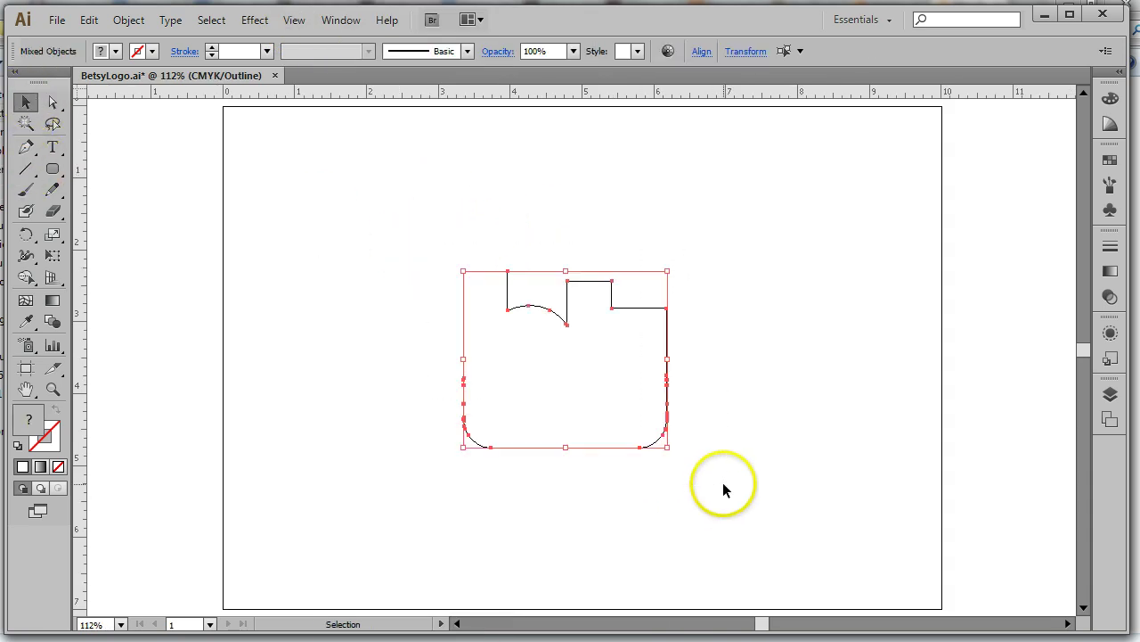
pyautogui.click(24, 277)
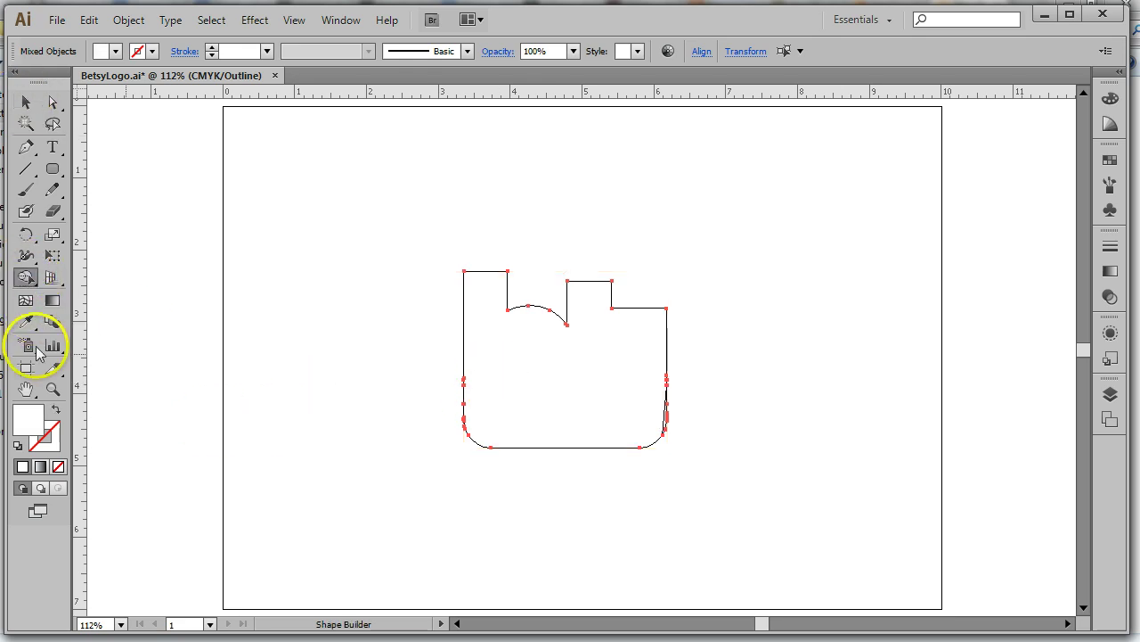
pyautogui.click(51, 392)
pyautogui.moveTo(739, 348); pyautogui.dragTo(577, 477)
# Merge the three thin sliver regions at the corner into the main shape with Shape Builder
pyautogui.click(25, 102)
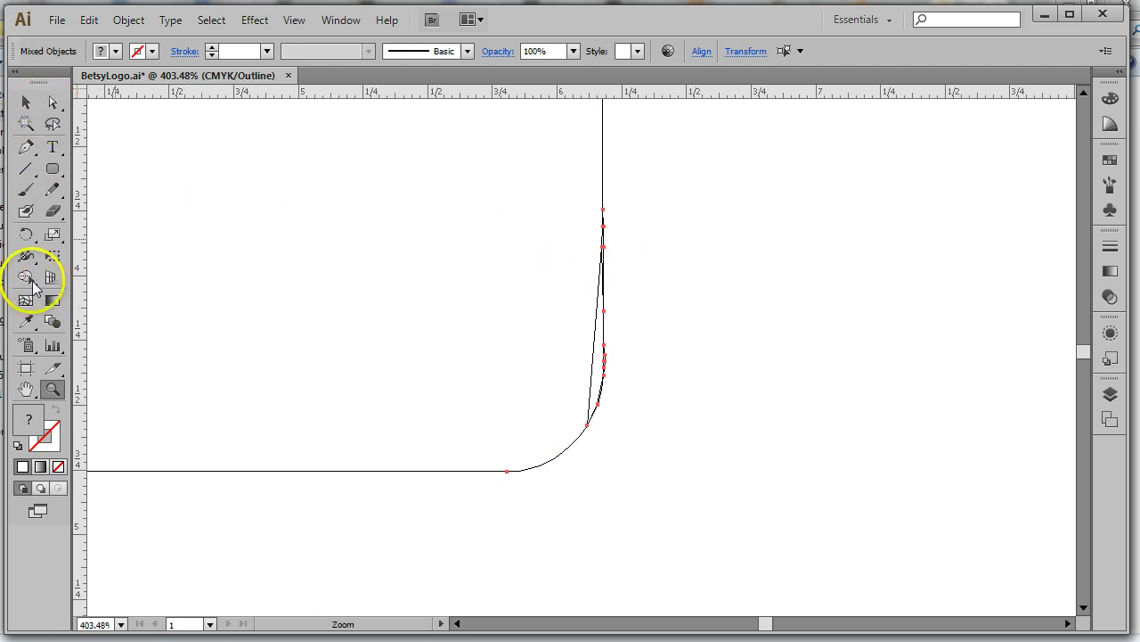
pyautogui.click(26, 277)
pyautogui.moveTo(565, 326)
pyautogui.mouseDown()
pyautogui.moveTo(593, 333)
pyautogui.moveTo(603, 351)
pyautogui.mouseUp()
pyautogui.moveTo(572, 231)
pyautogui.mouseDown()
pyautogui.moveTo(592, 252)
pyautogui.moveTo(605, 244)
pyautogui.mouseUp()
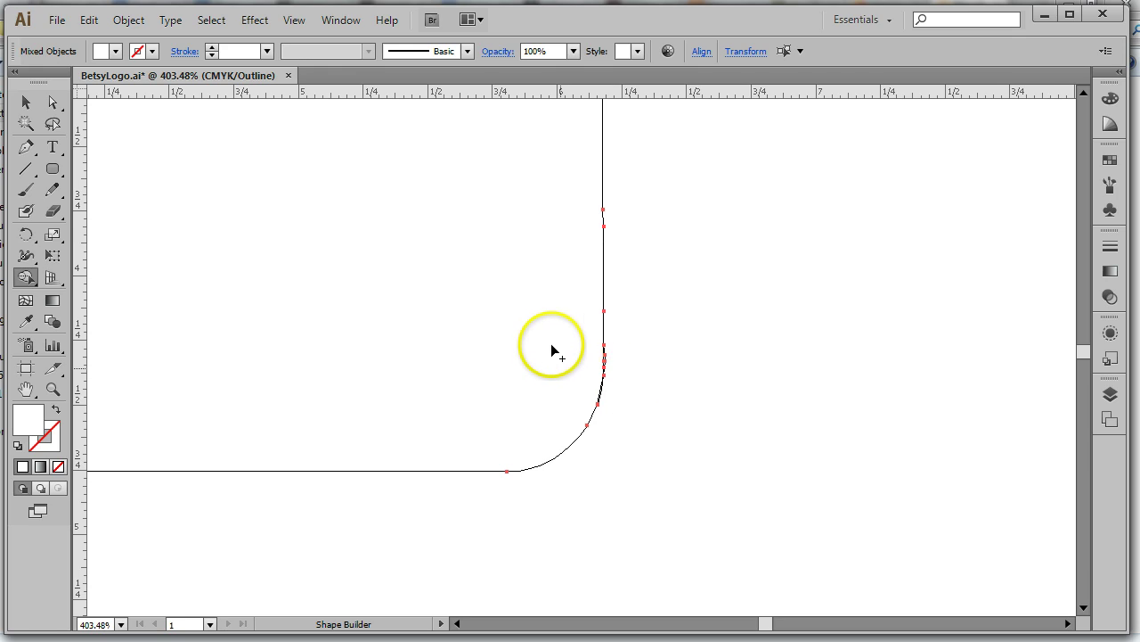
pyautogui.moveTo(554, 344)
pyautogui.mouseDown()
pyautogui.moveTo(597, 375)
pyautogui.moveTo(552, 420)
pyautogui.moveTo(552, 445)
pyautogui.mouseUp()
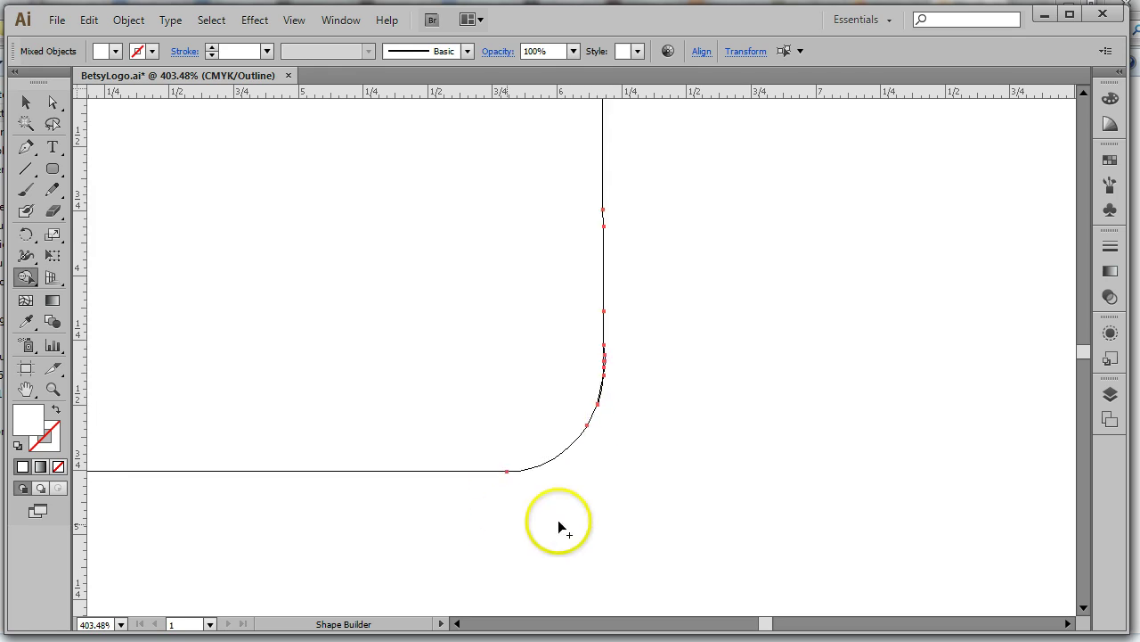
pyautogui.moveTo(245, 300); pyautogui.dragTo(427, 300)
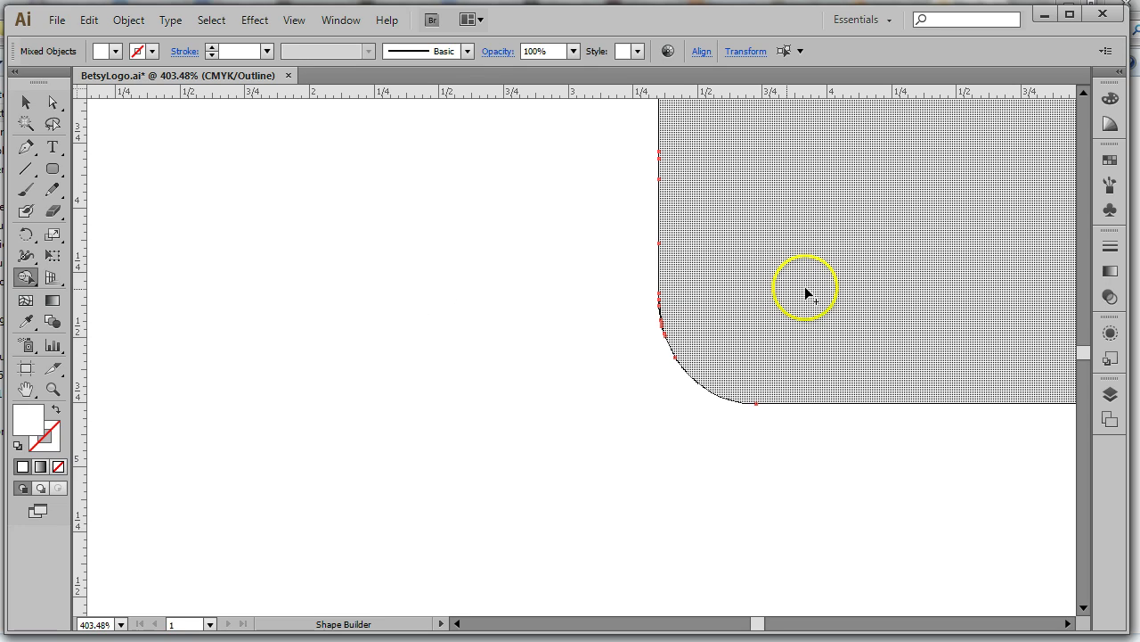
pyautogui.moveTo(821, 197)
pyautogui.mouseDown()
pyautogui.moveTo(733, 290)
pyautogui.moveTo(699, 311)
pyautogui.moveTo(572, 339)
pyautogui.moveTo(549, 359)
pyautogui.moveTo(550, 406)
pyautogui.mouseUp()
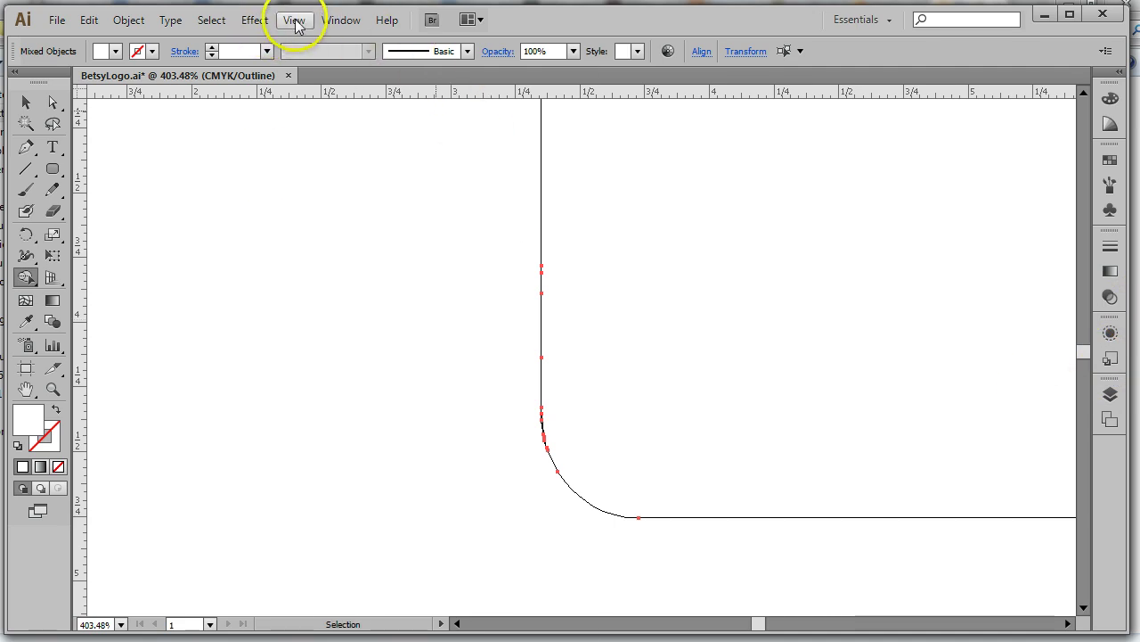
# Fit the artboard in the window, select the shape, and expand Layer 2 in the Layers panel
pyautogui.click(294, 19)
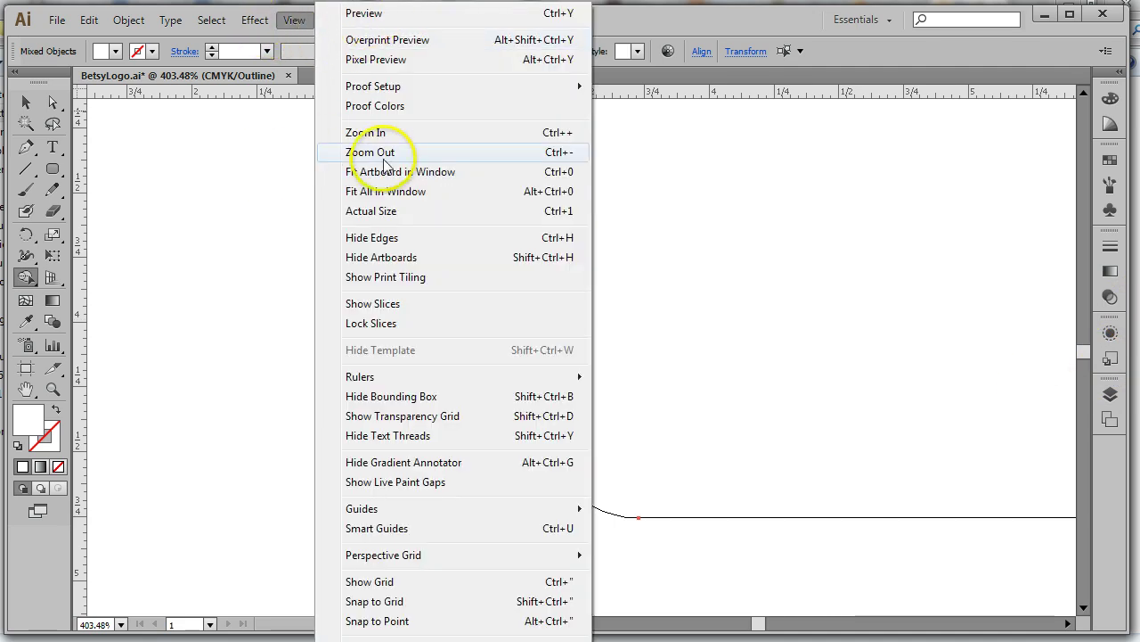
pyautogui.click(380, 171)
pyautogui.click(26, 101)
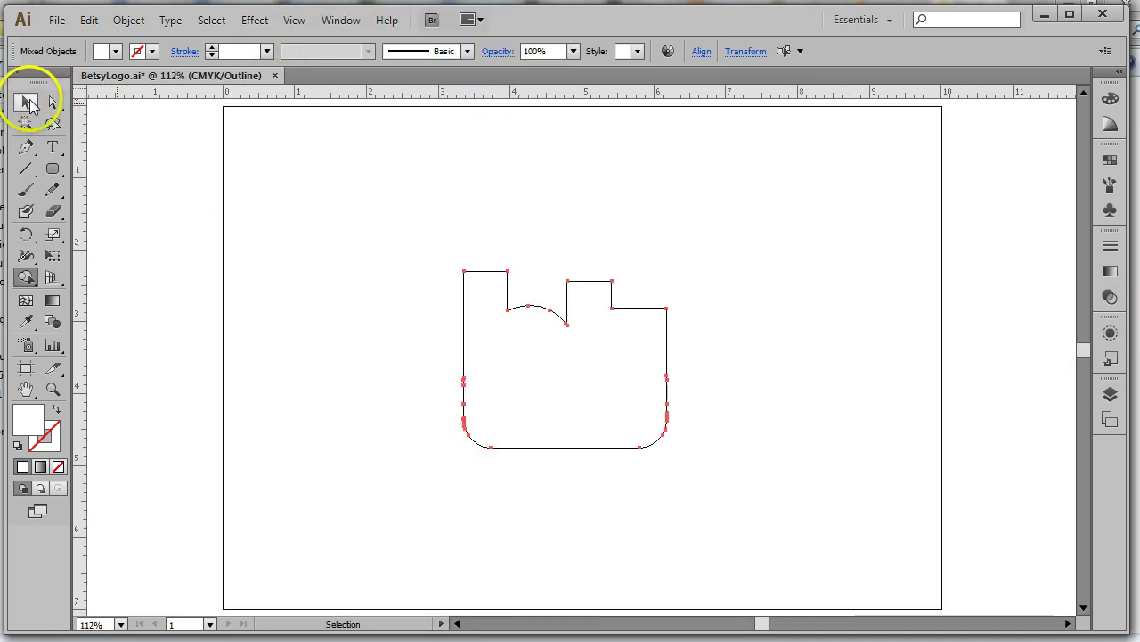
pyautogui.click(1111, 394)
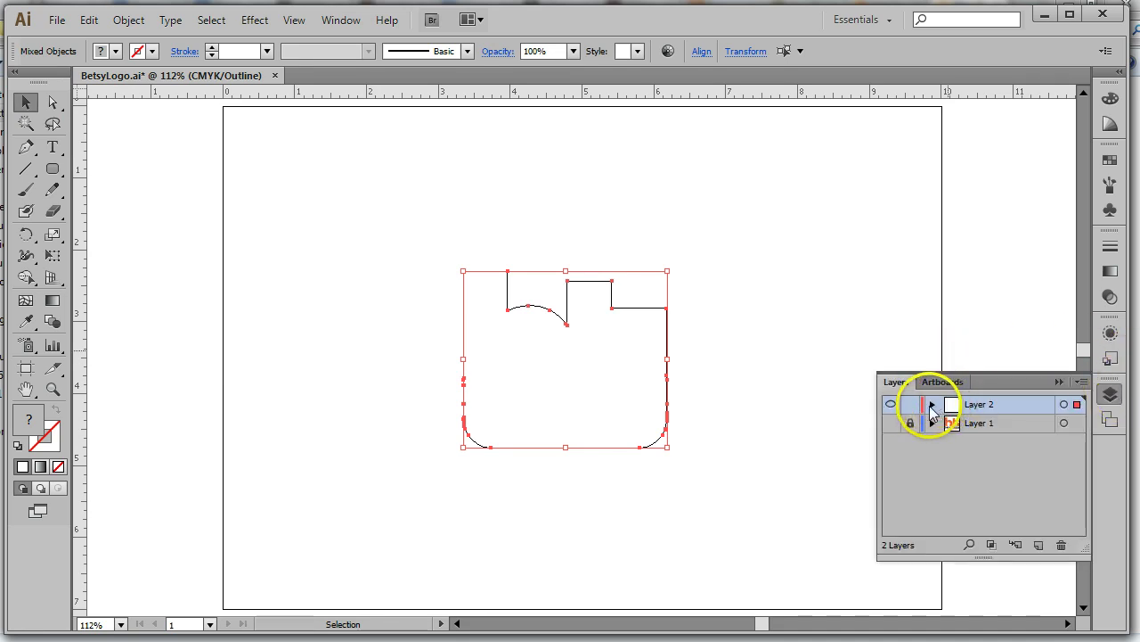
pyautogui.click(932, 405)
# Target all of Layer 2 and attempt Object > Path > Join, dismissing the cannot-join warning
pyautogui.scroll(-1, 1052, 409)
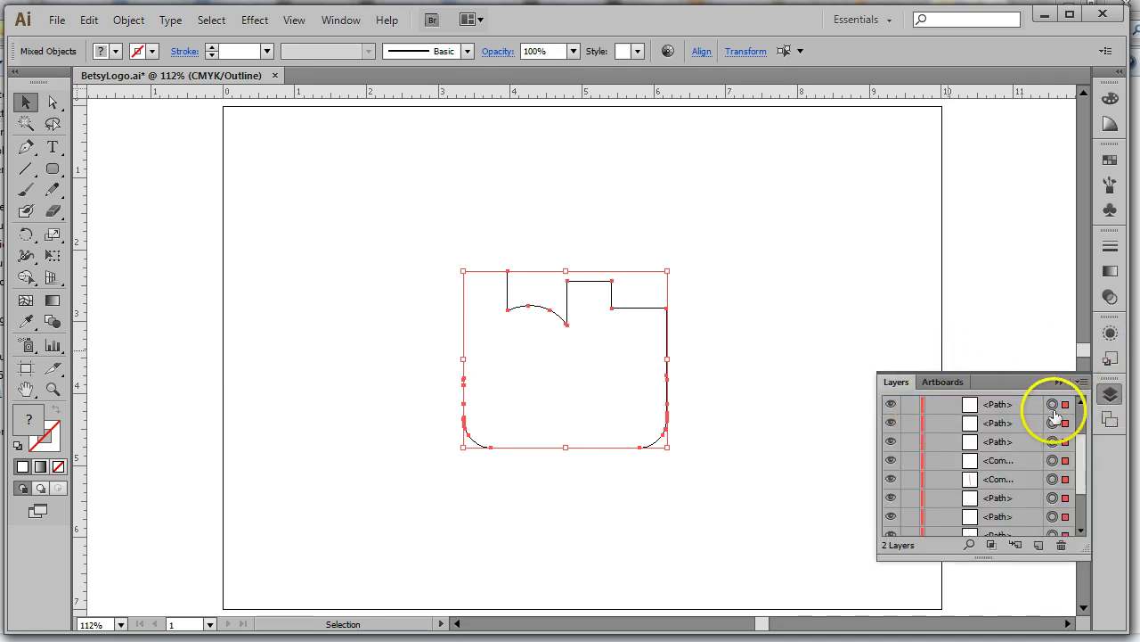
pyautogui.scroll(-3, 1053, 415)
pyautogui.scroll(5, 1053, 423)
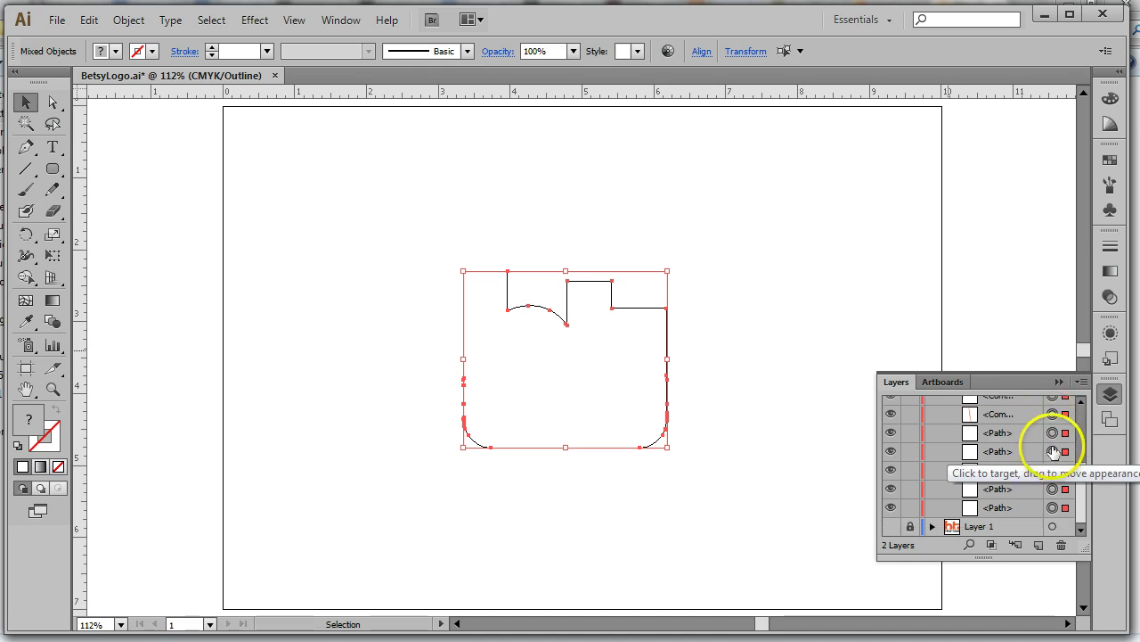
pyautogui.click(1052, 405)
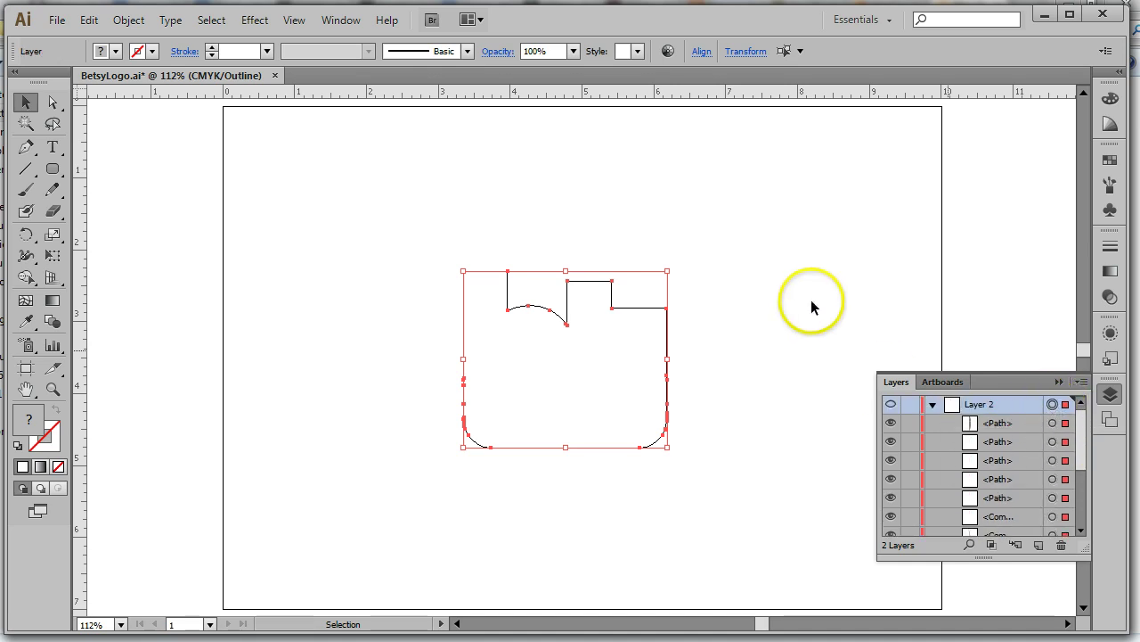
pyautogui.click(128, 19)
pyautogui.moveTo(185, 384)
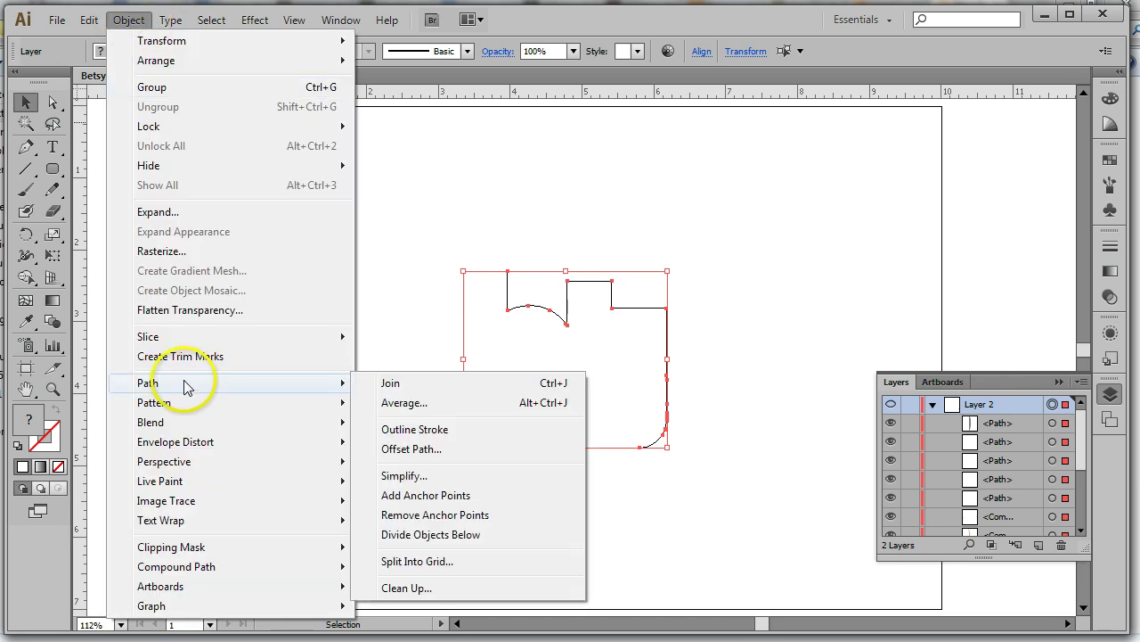
pyautogui.click(407, 388)
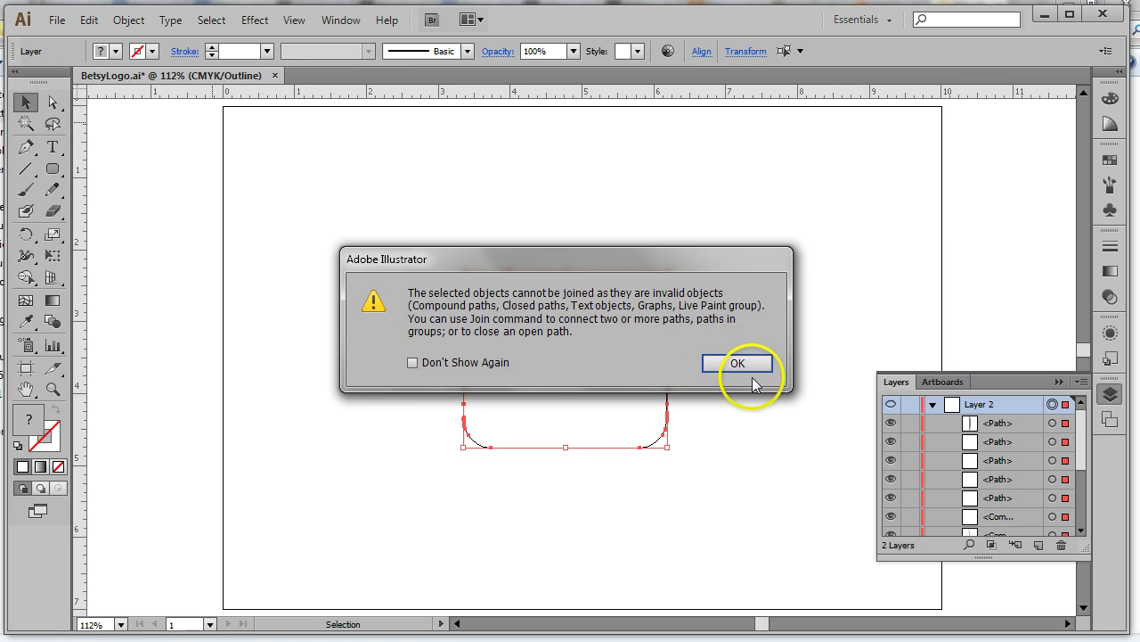
pyautogui.moveTo(680, 259); pyautogui.dragTo(685, 192)
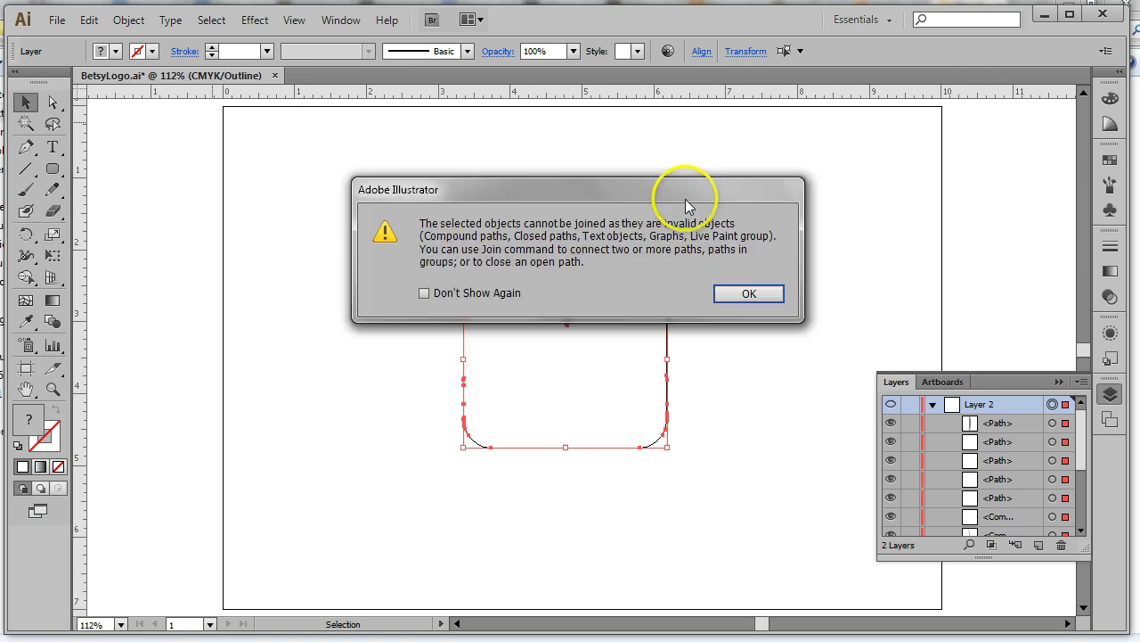
pyautogui.click(753, 296)
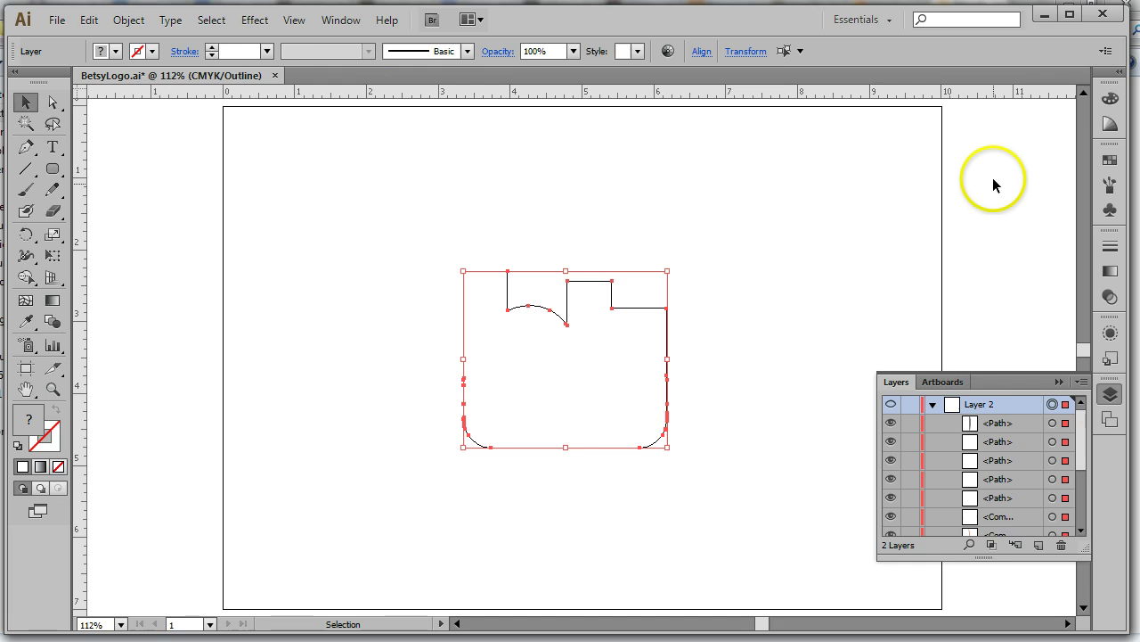
pyautogui.click(1120, 386)
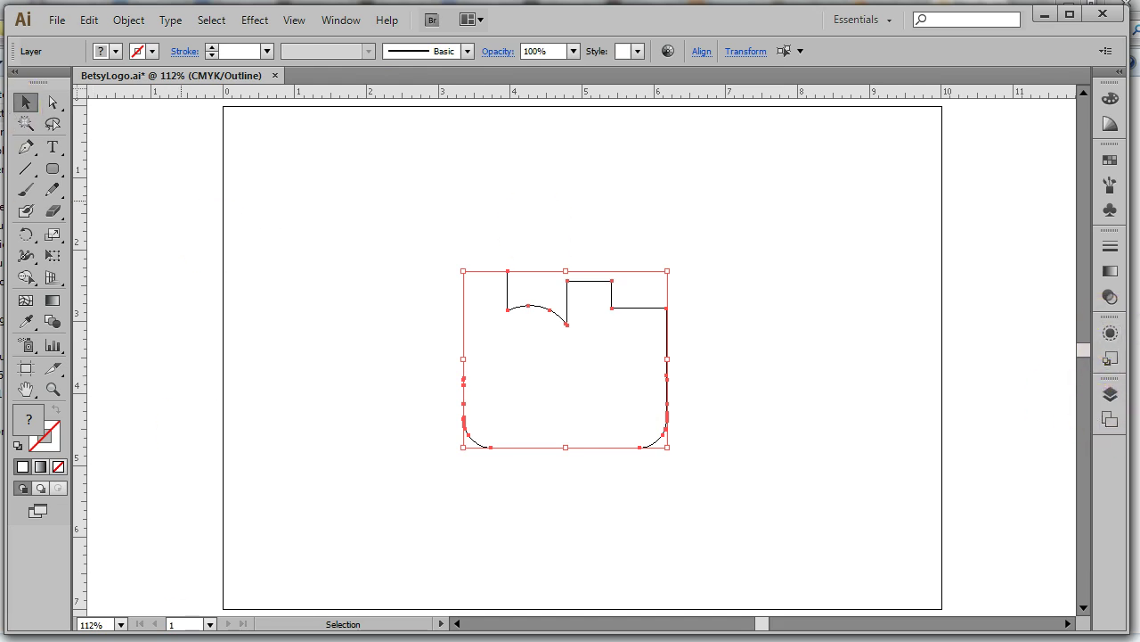
# Unite Layer 2's pieces with the Pathfinder panel and target the resulting single path
pyautogui.click(339, 21)
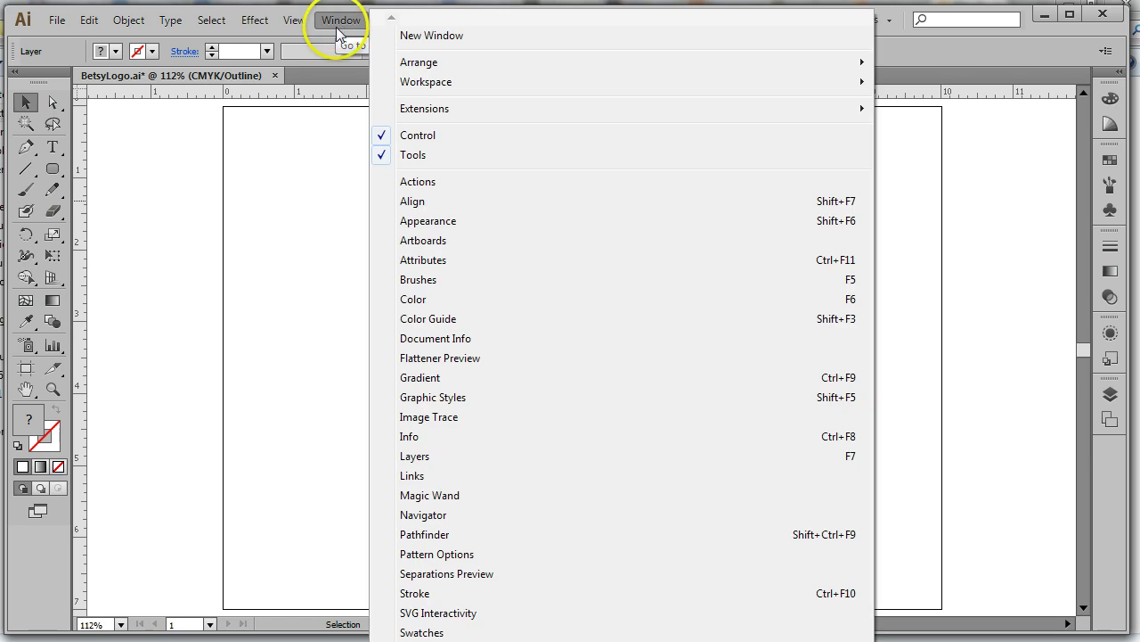
pyautogui.click(450, 533)
pyautogui.moveTo(124, 387); pyautogui.dragTo(296, 222)
pyautogui.click(1110, 394)
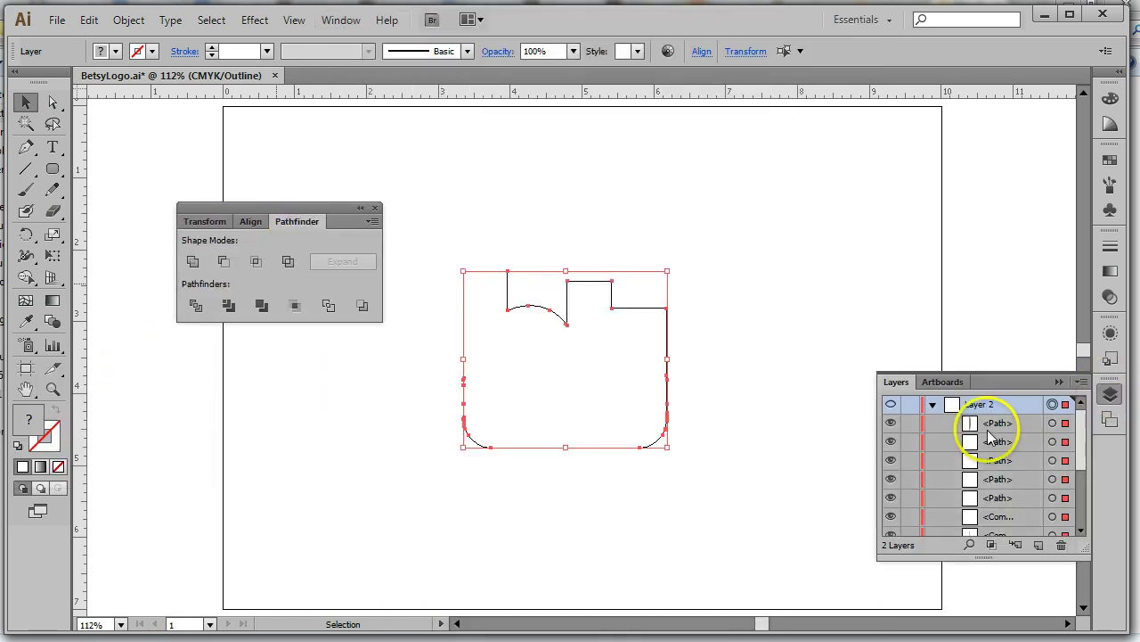
pyautogui.click(194, 264)
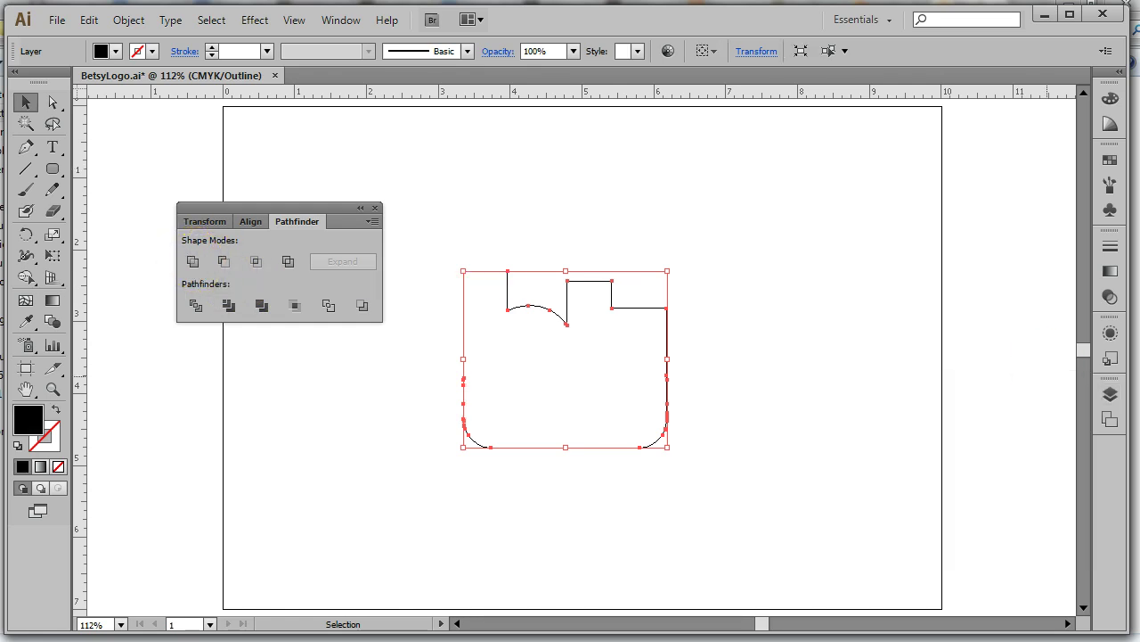
pyautogui.click(1110, 393)
pyautogui.click(1025, 424)
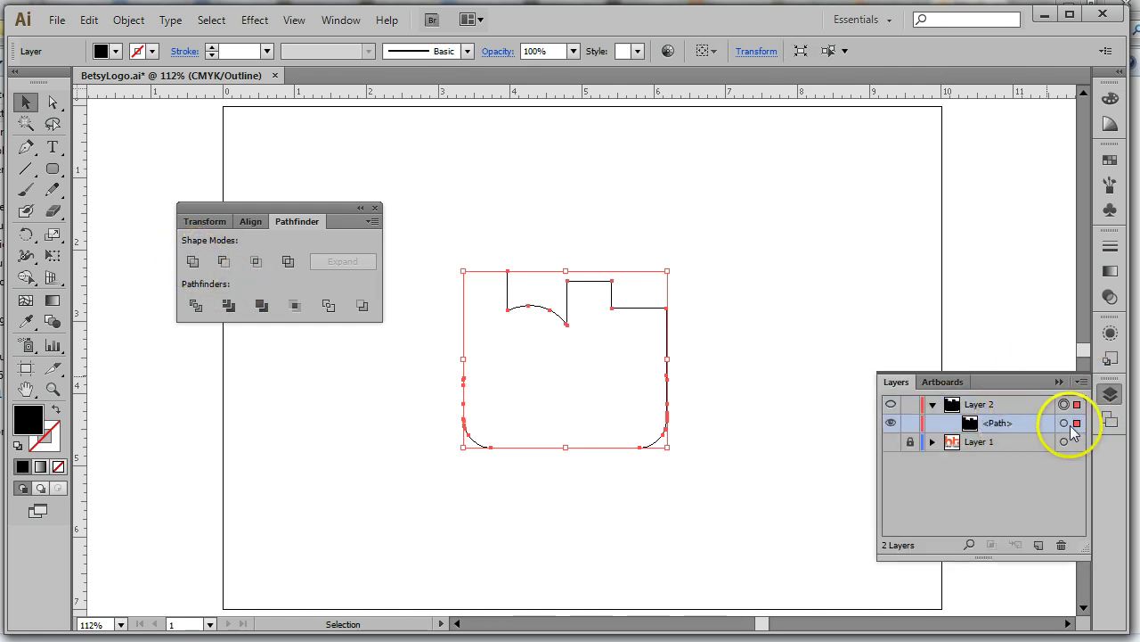
pyautogui.click(1063, 423)
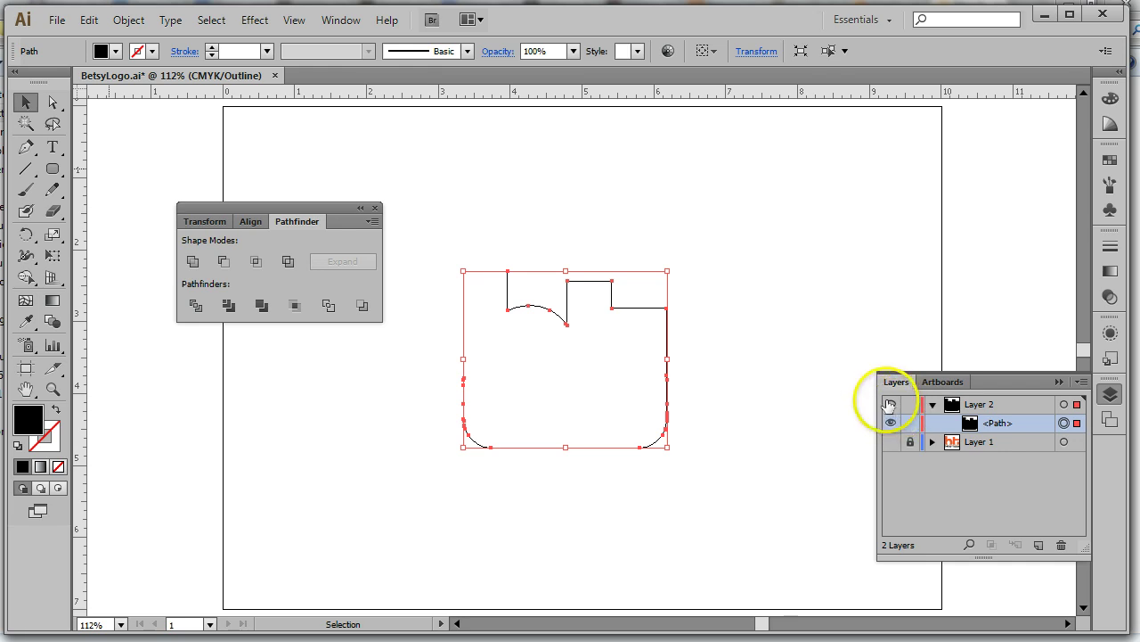
# Switch to View > Preview and reselect the now solid-black bt shape
pyautogui.click(301, 25)
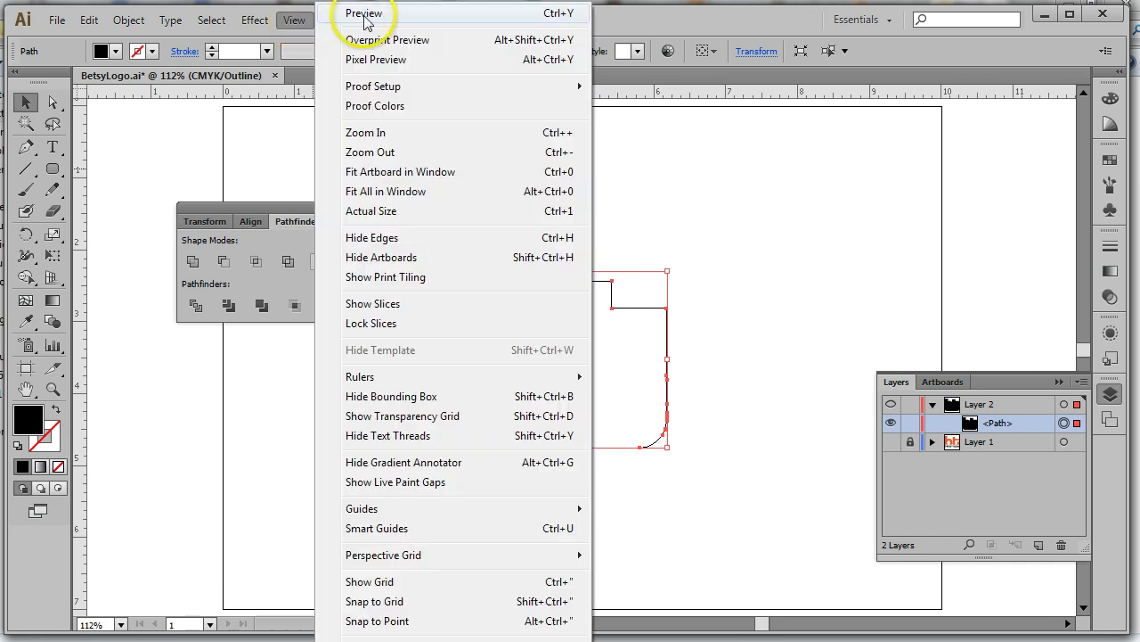
pyautogui.click(324, 37)
pyautogui.click(742, 251)
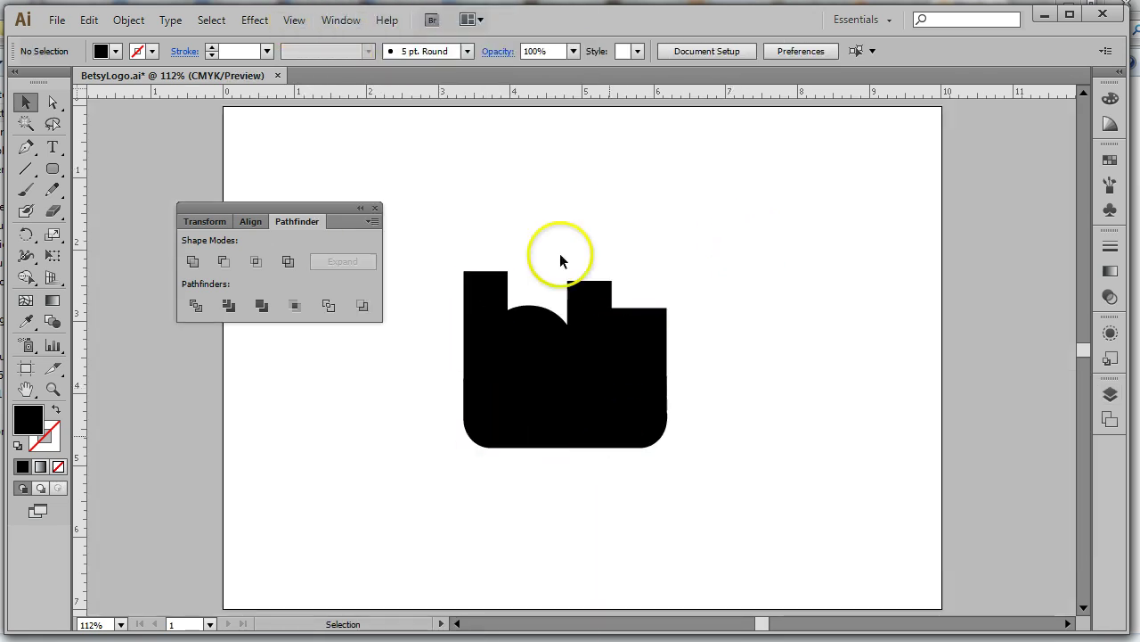
pyautogui.click(513, 398)
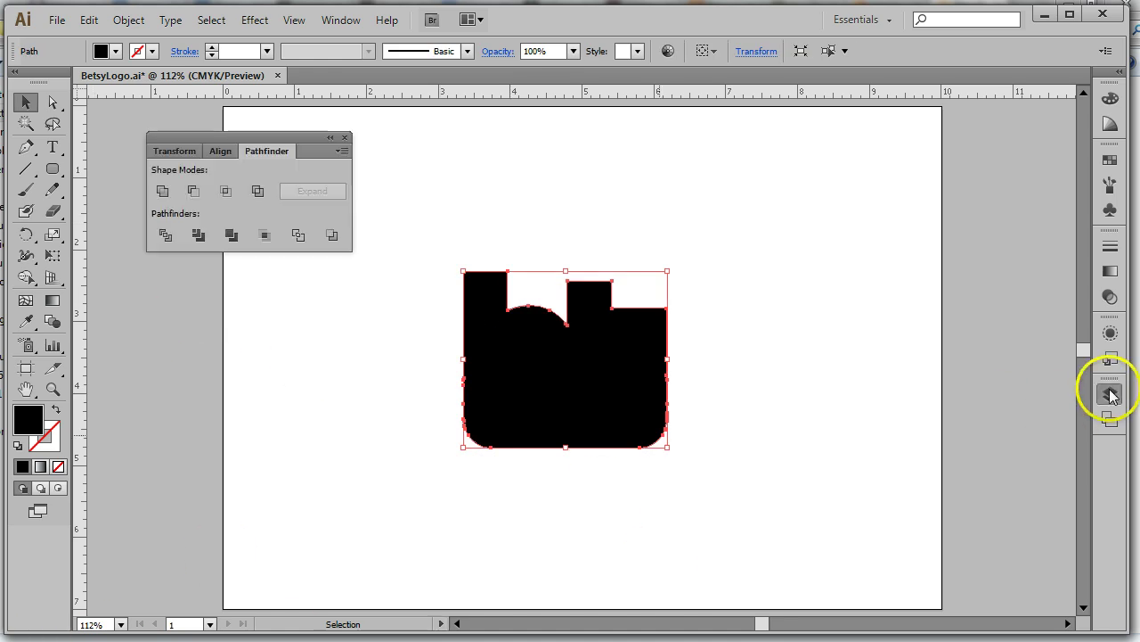
pyautogui.click(1111, 395)
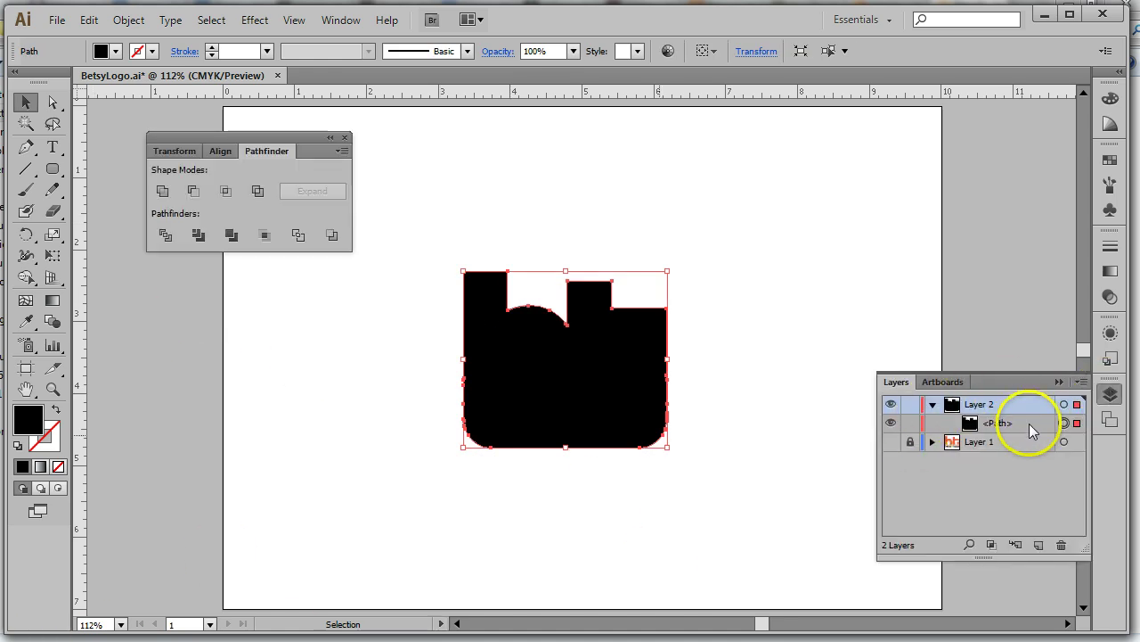
# Turn on Layer 1's visibility eye in the Layers panel
pyautogui.click(891, 441)
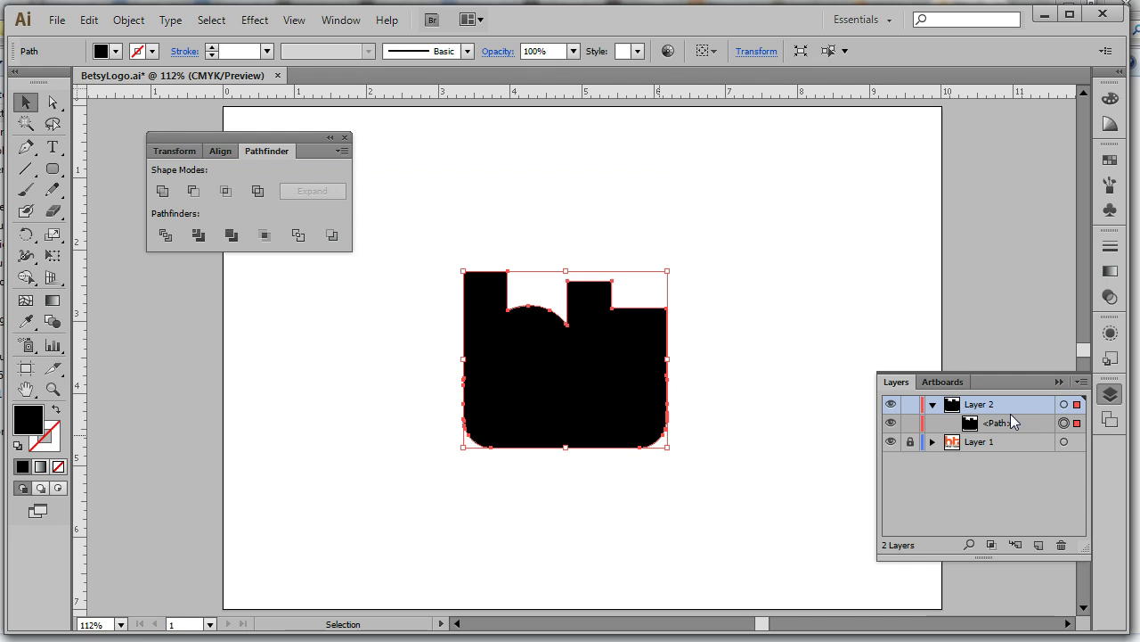
# Apply Object > Path > Offset Path of 0.125 in with Miter joins to the black bt path
pyautogui.click(1010, 422)
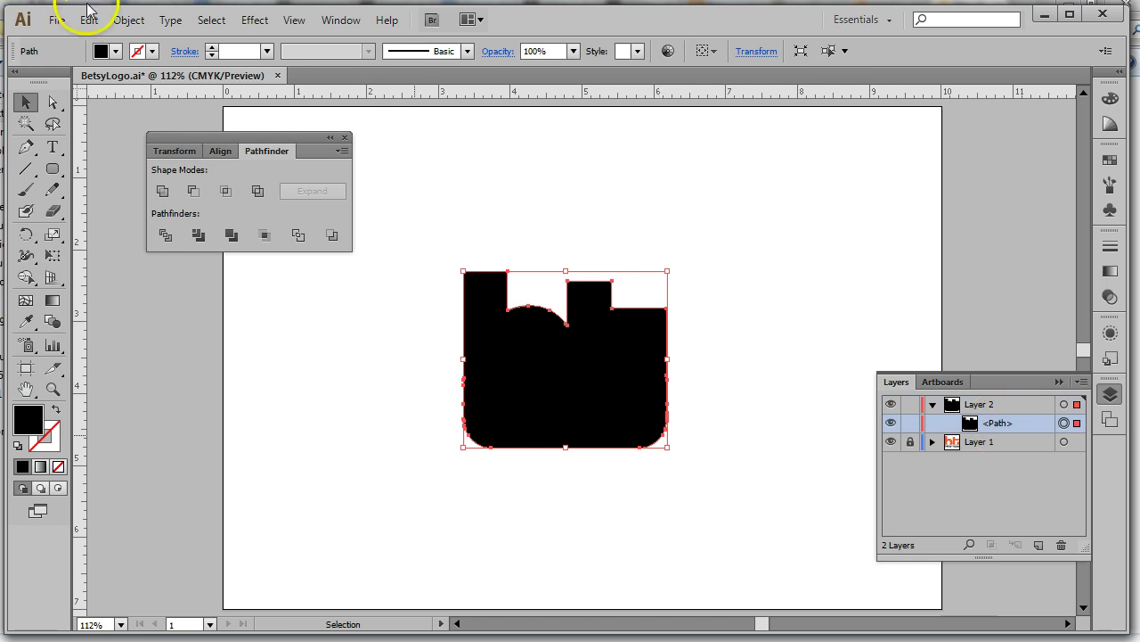
pyautogui.click(124, 20)
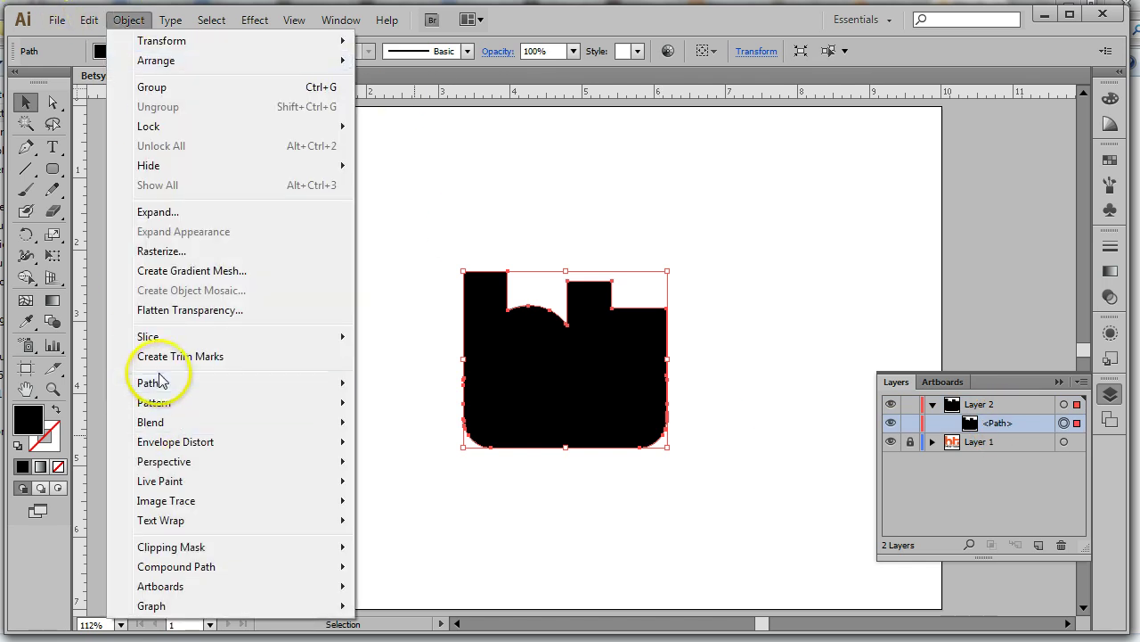
pyautogui.moveTo(209, 387)
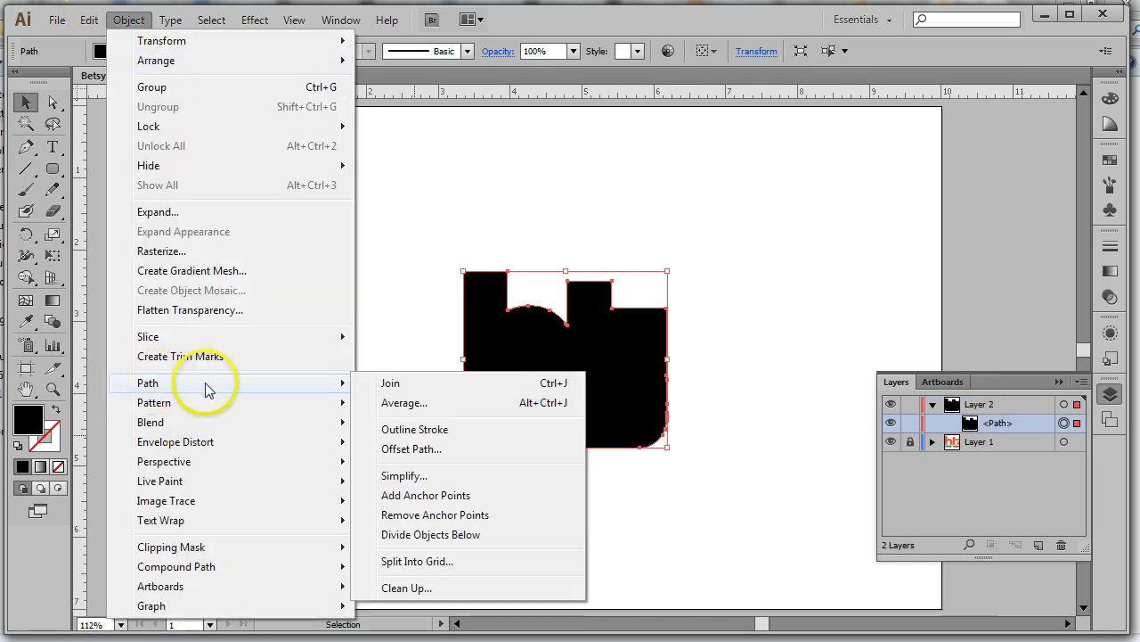
pyautogui.click(410, 453)
pyautogui.moveTo(843, 237); pyautogui.dragTo(876, 125)
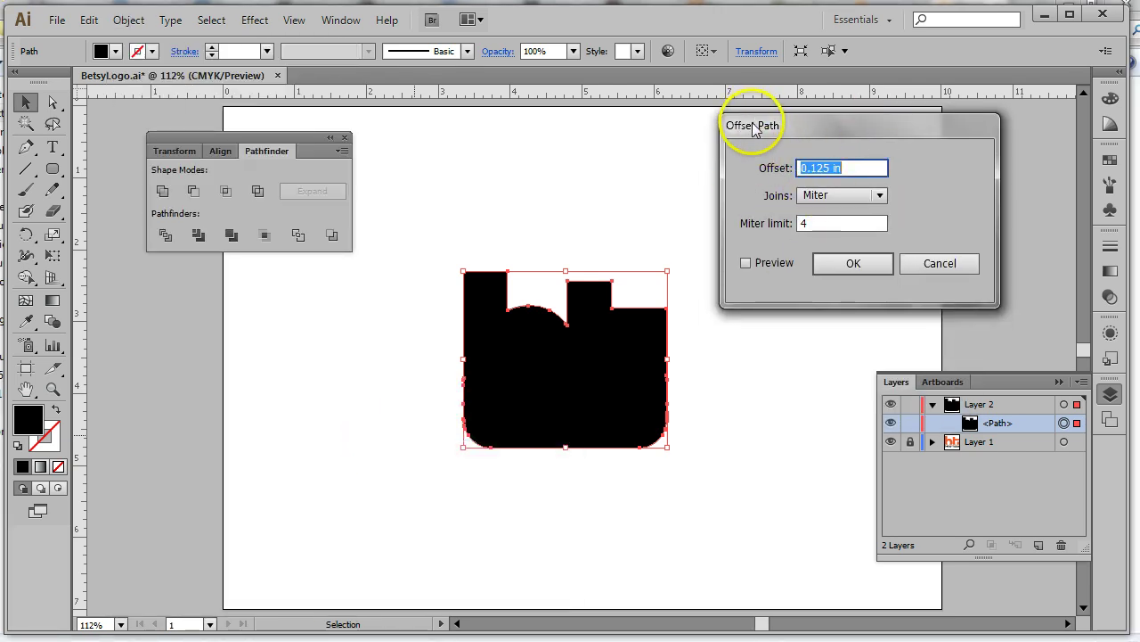
pyautogui.moveTo(753, 127); pyautogui.dragTo(717, 131)
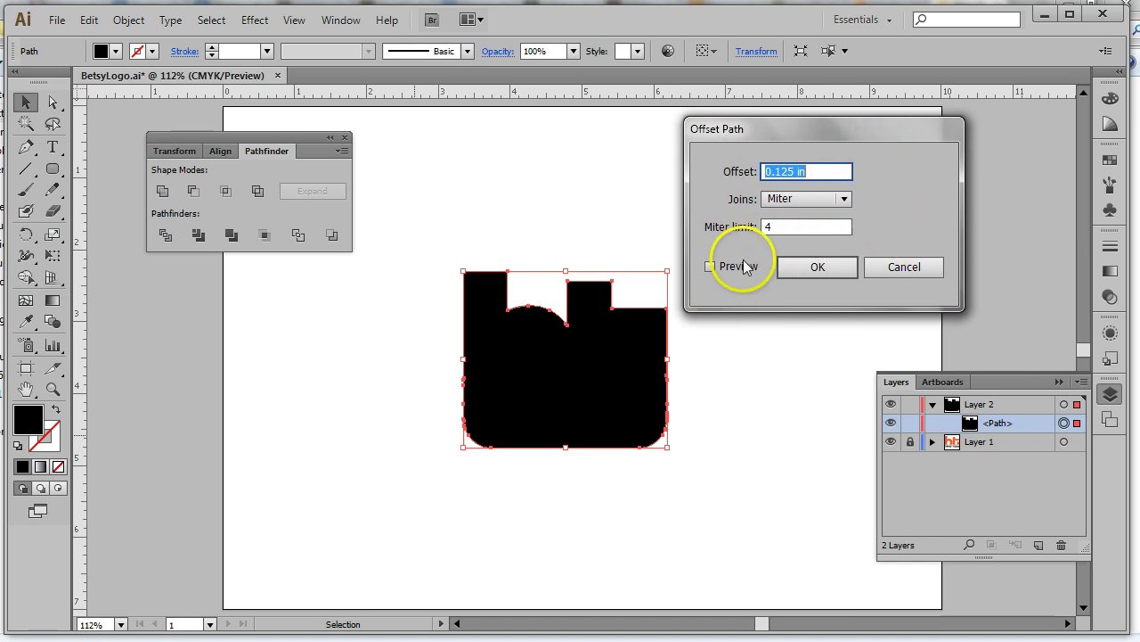
pyautogui.click(710, 266)
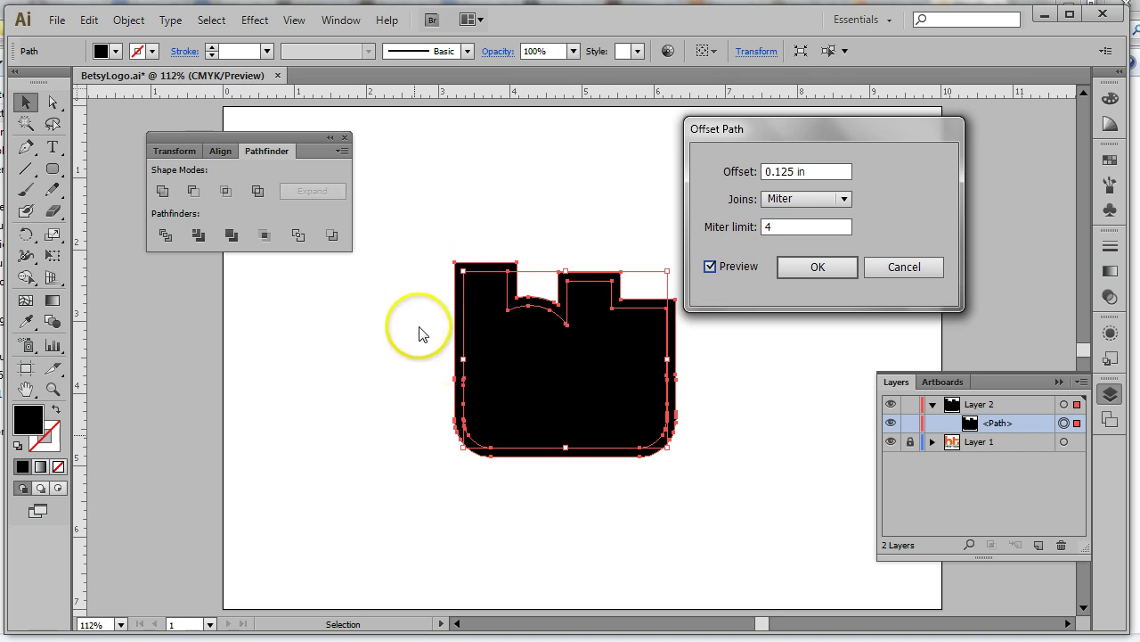
pyautogui.click(818, 267)
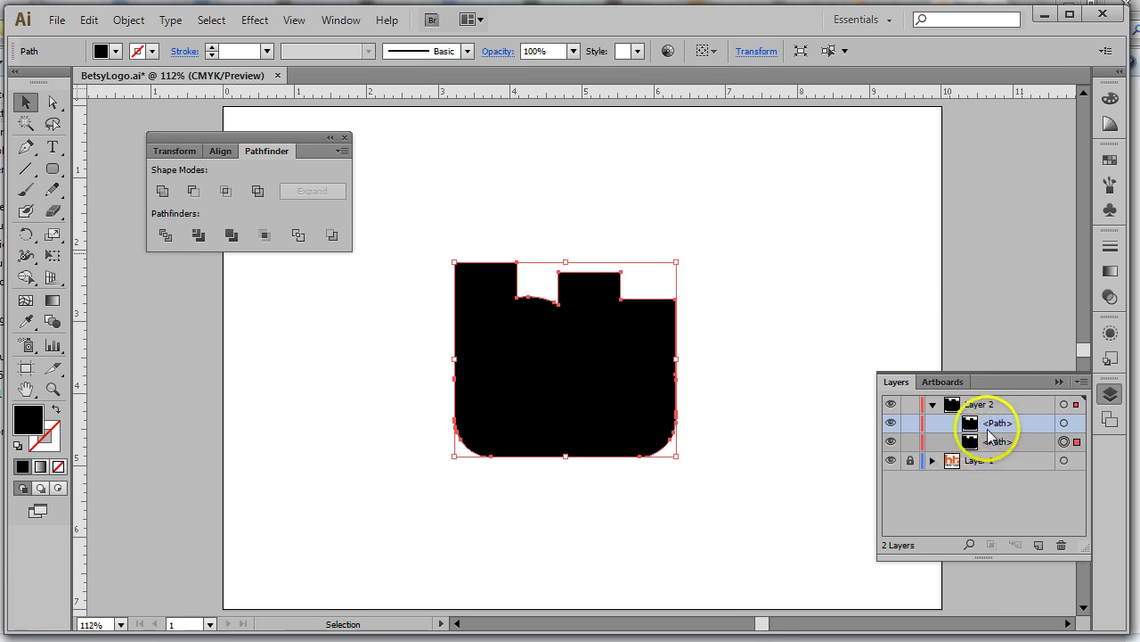
# Select the larger offset path, then unlock and expand Layer 1
pyautogui.click(1064, 424)
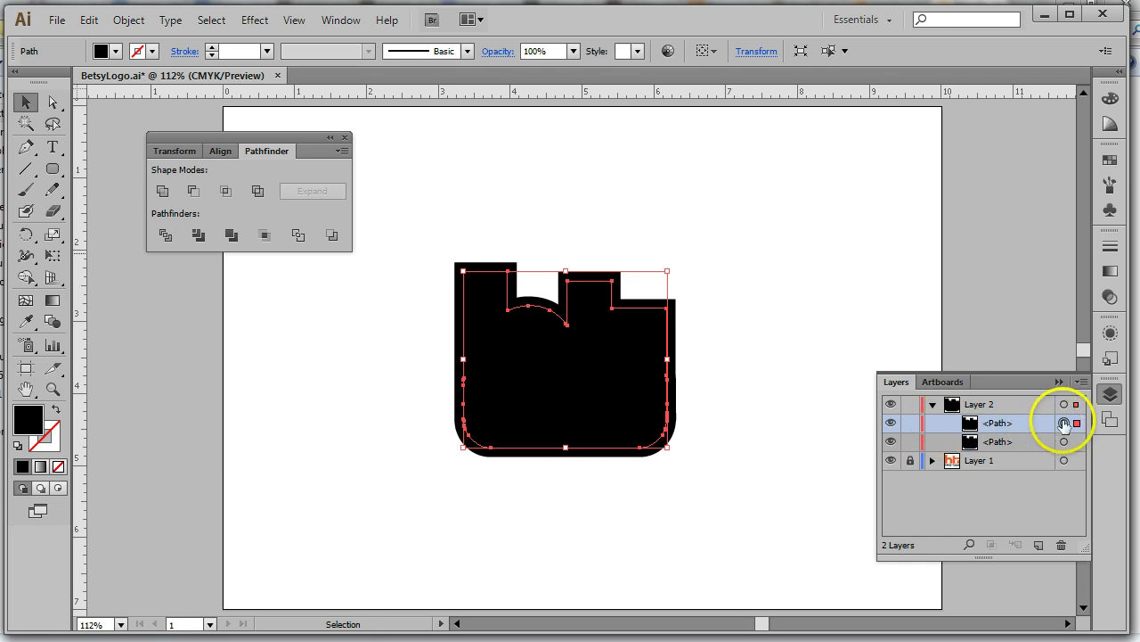
pyautogui.click(1064, 441)
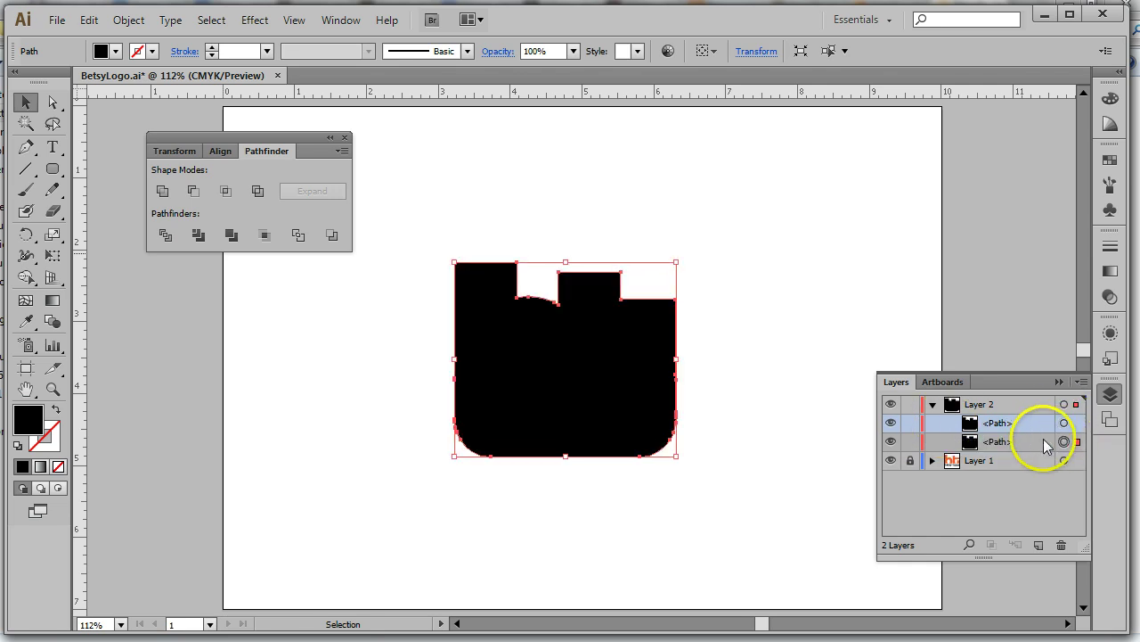
pyautogui.click(909, 460)
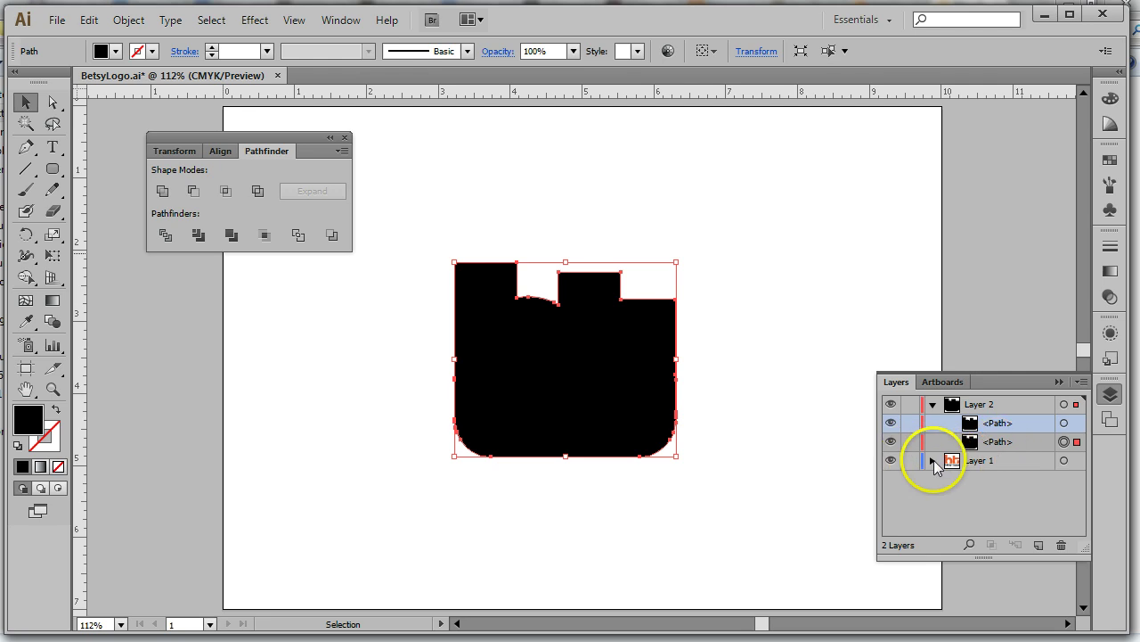
pyautogui.click(932, 459)
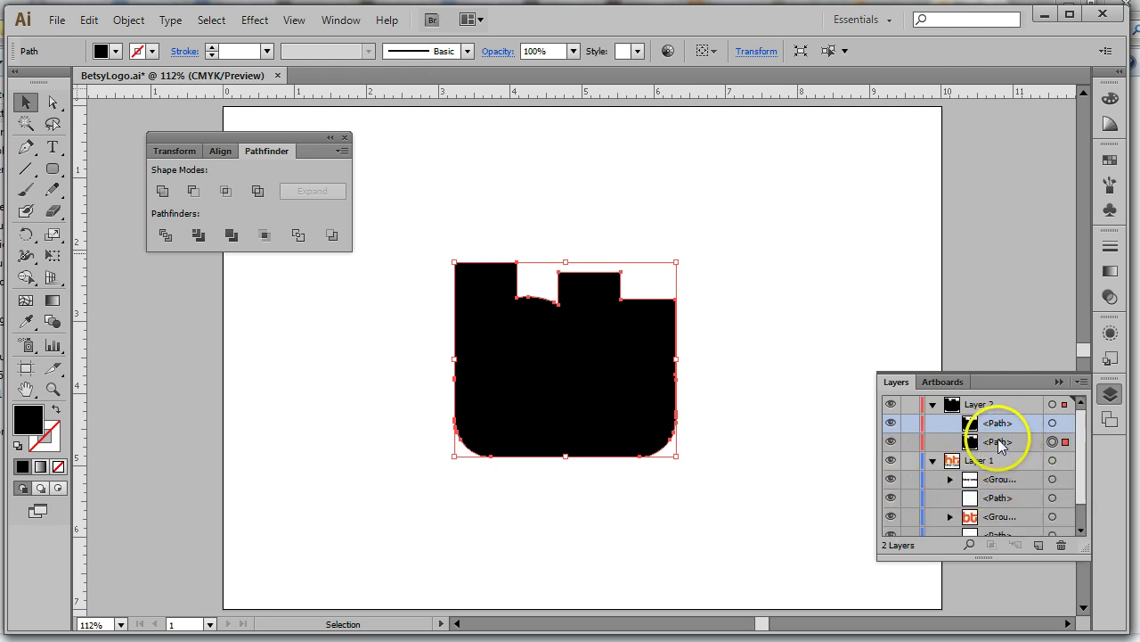
# Drag the offset path to the bottom of Layer 1 and select Layer 2's remaining path
pyautogui.click(1019, 444)
pyautogui.scroll(-1, 1020, 446)
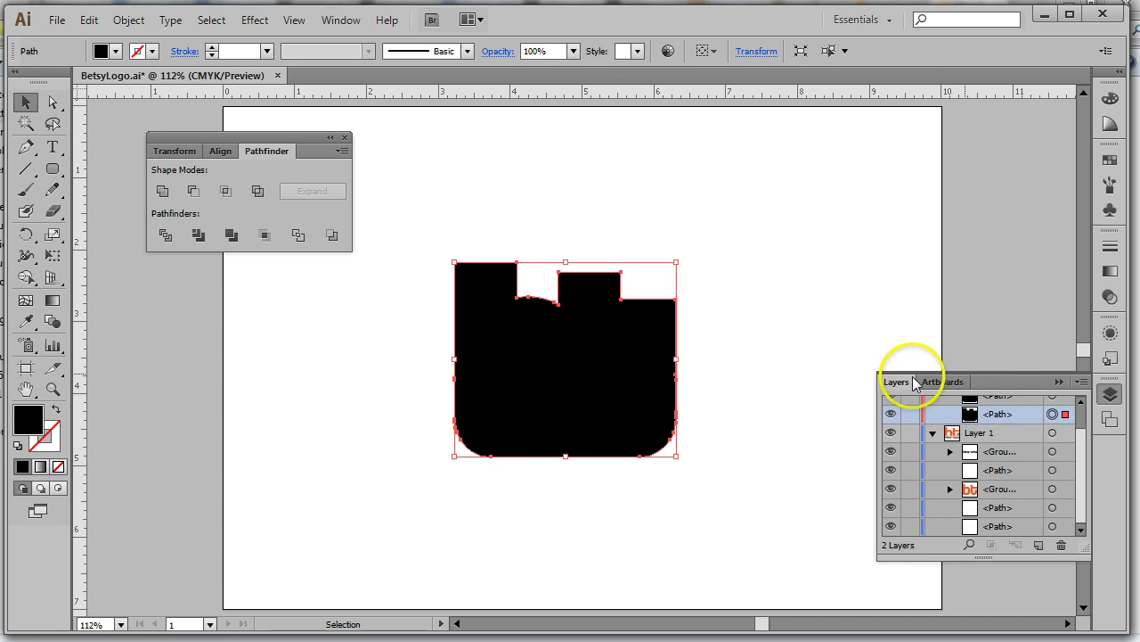
pyautogui.moveTo(913, 378); pyautogui.dragTo(904, 357)
pyautogui.moveTo(804, 230); pyautogui.dragTo(772, 145)
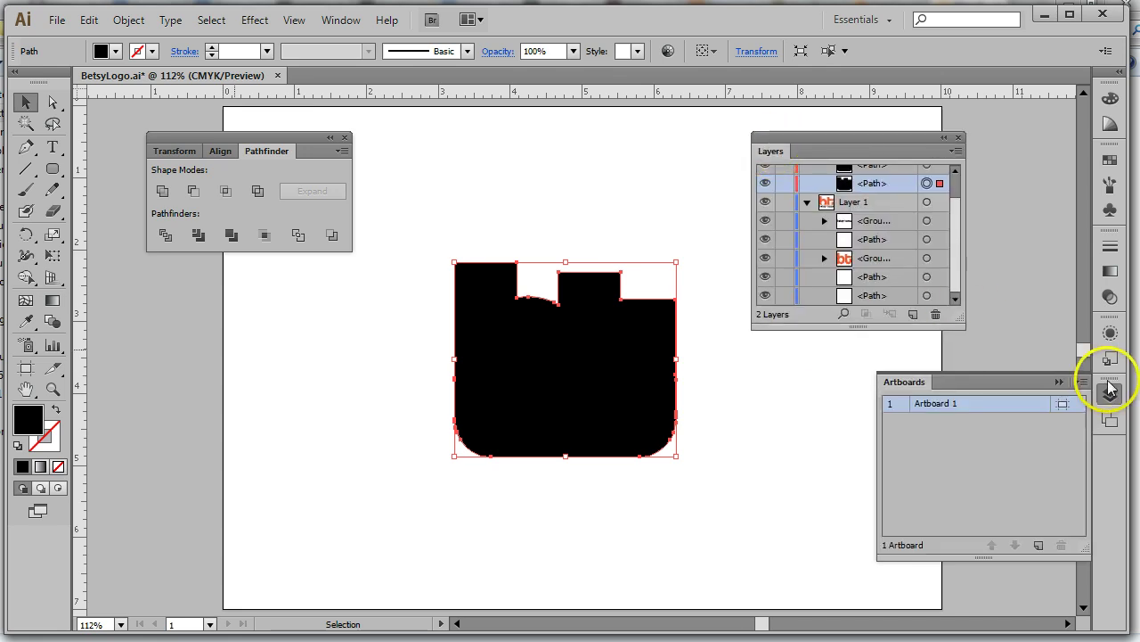
pyautogui.click(1110, 395)
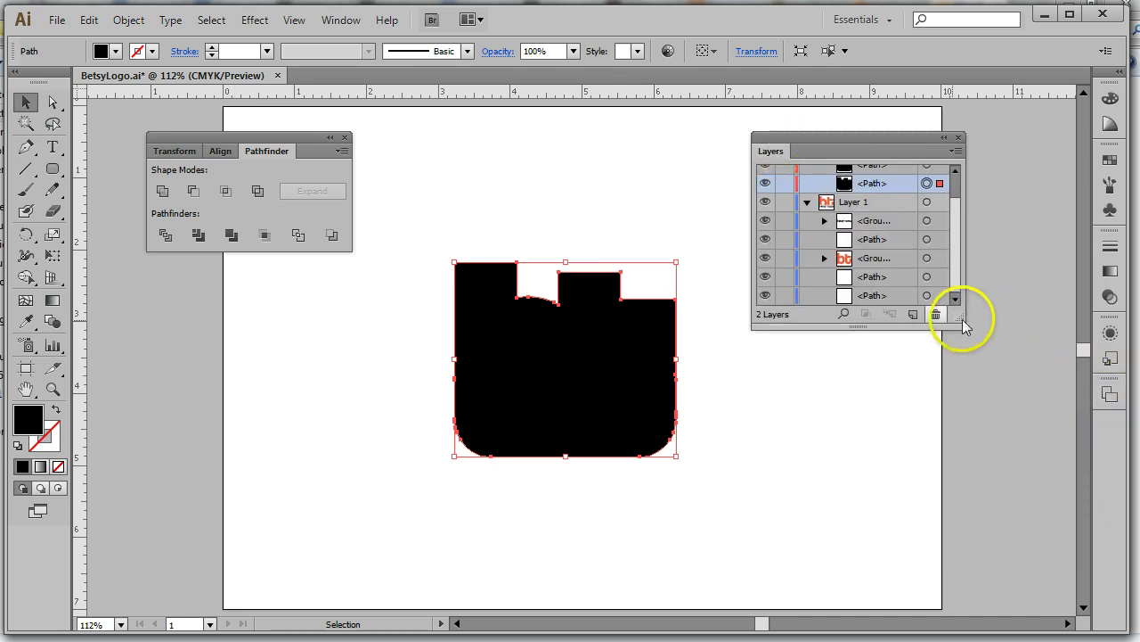
pyautogui.moveTo(973, 510); pyautogui.dragTo(972, 563)
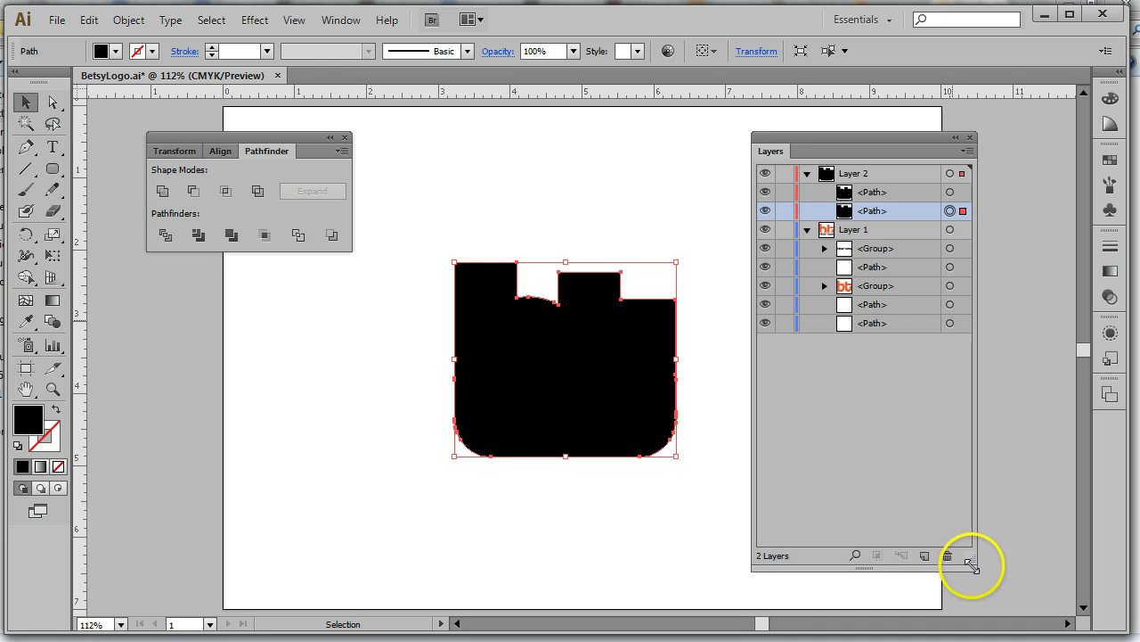
pyautogui.moveTo(909, 206); pyautogui.dragTo(862, 331)
pyautogui.click(846, 193)
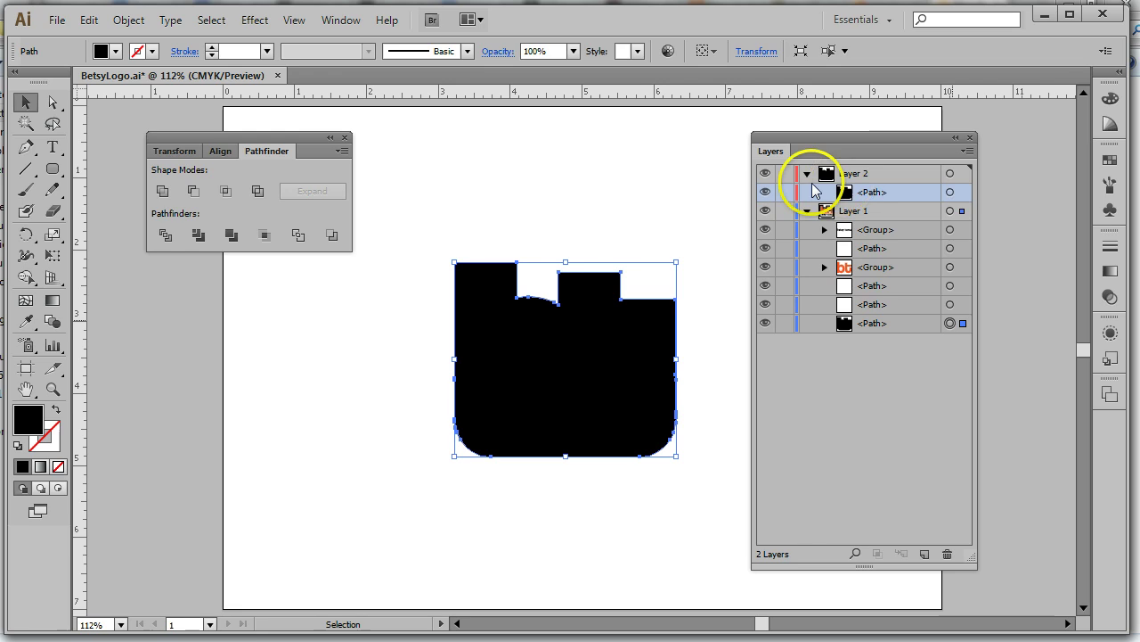
pyautogui.click(950, 193)
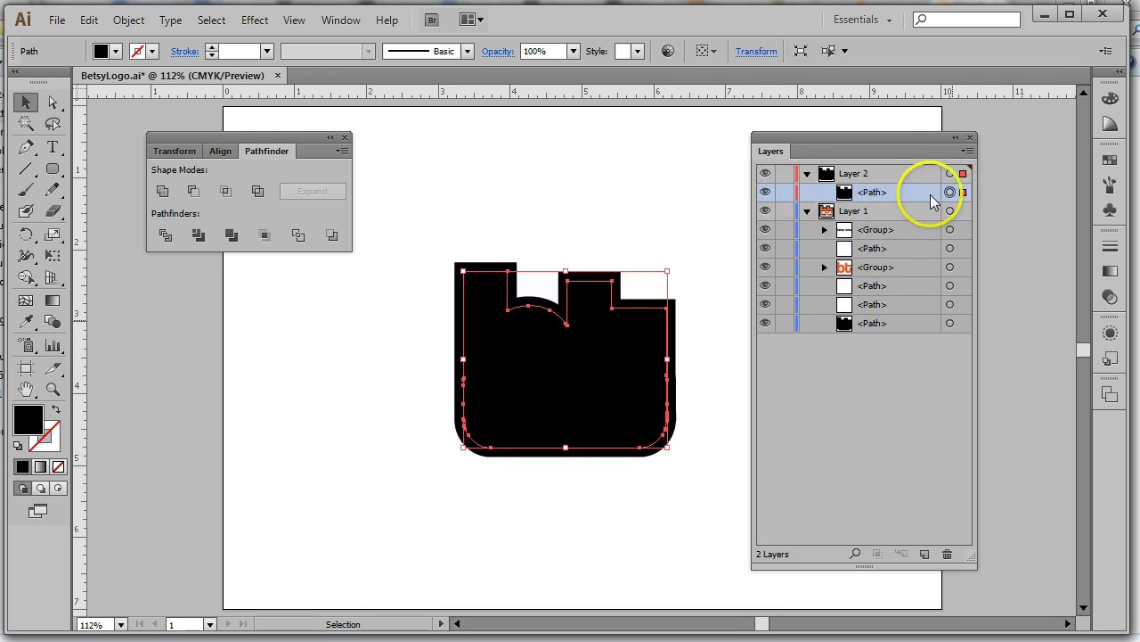
pyautogui.click(56, 414)
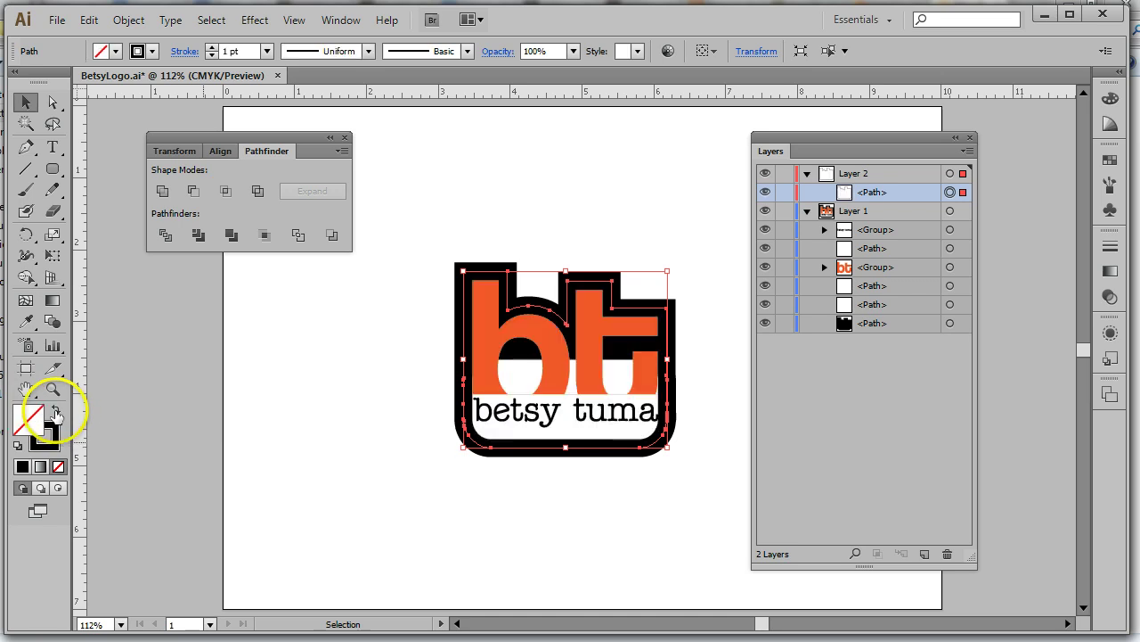
pyautogui.click(693, 522)
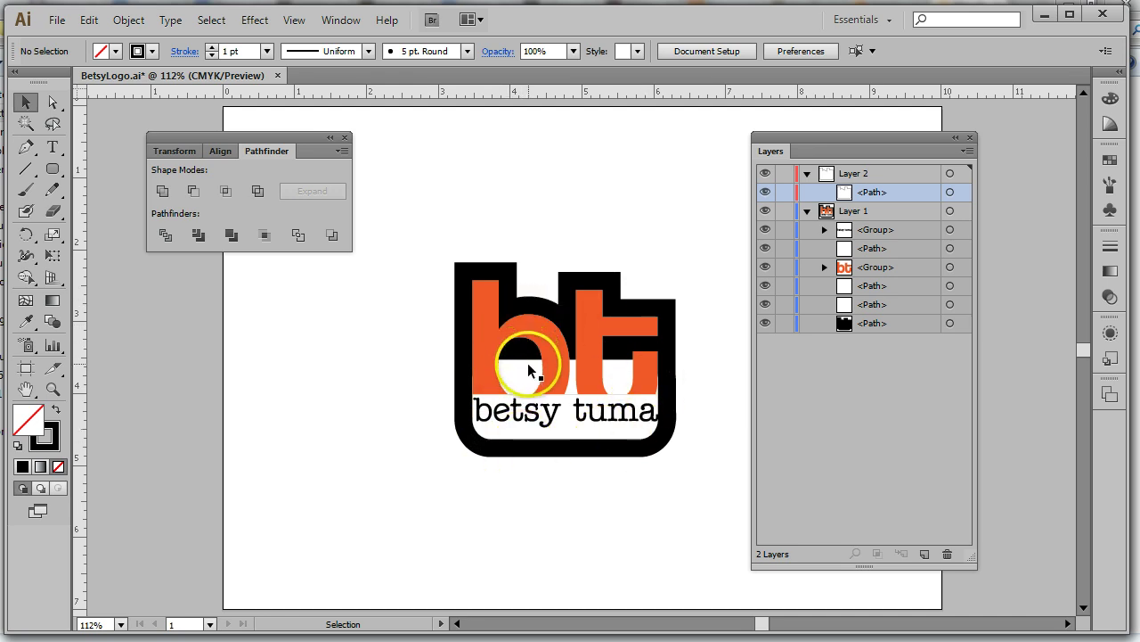
pyautogui.click(907, 323)
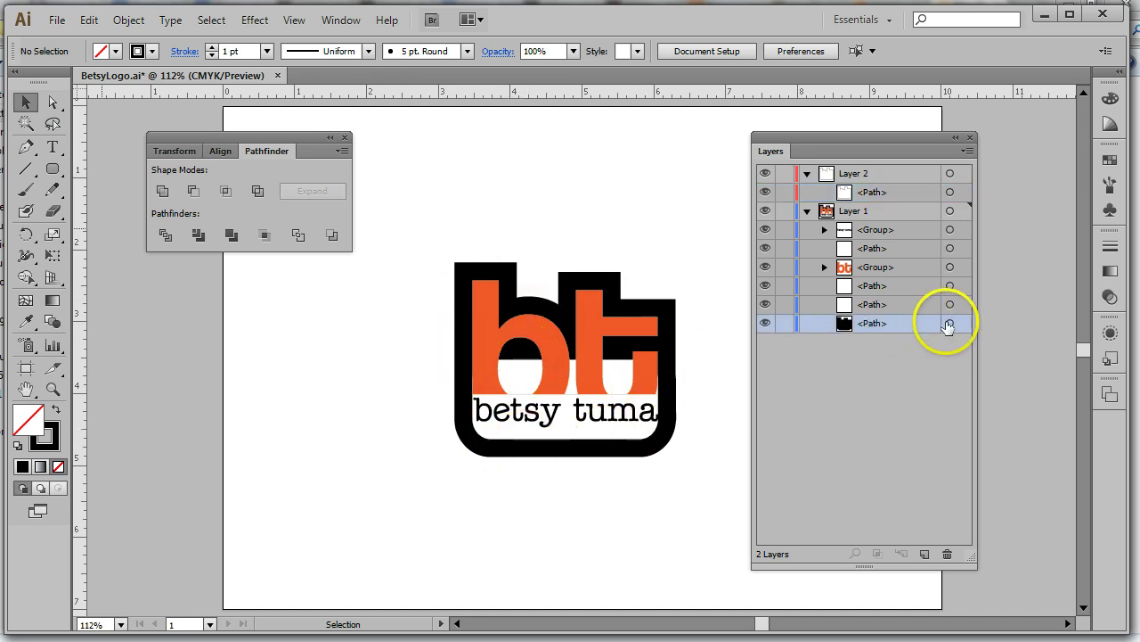
pyautogui.click(950, 324)
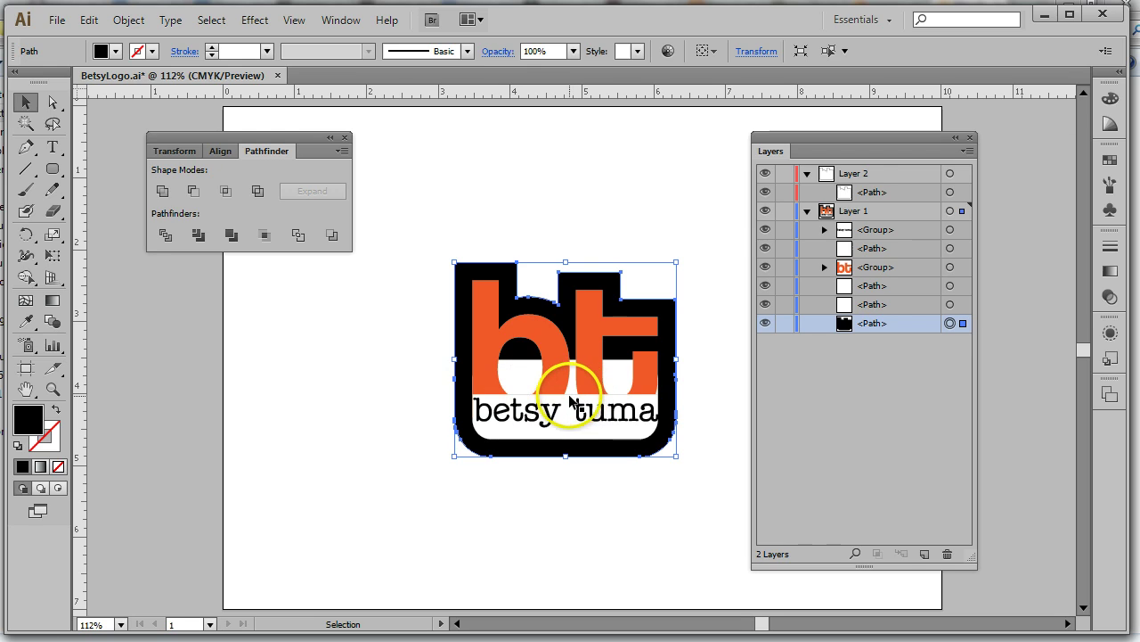
pyautogui.click(576, 402)
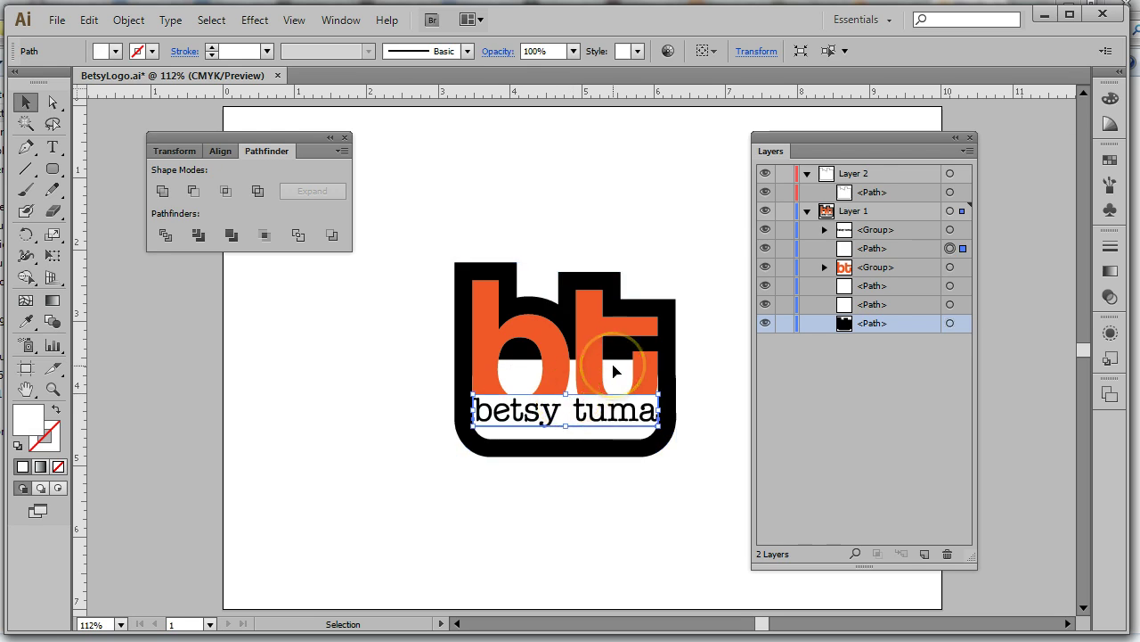
pyautogui.press('Up')
pyautogui.press('Up')
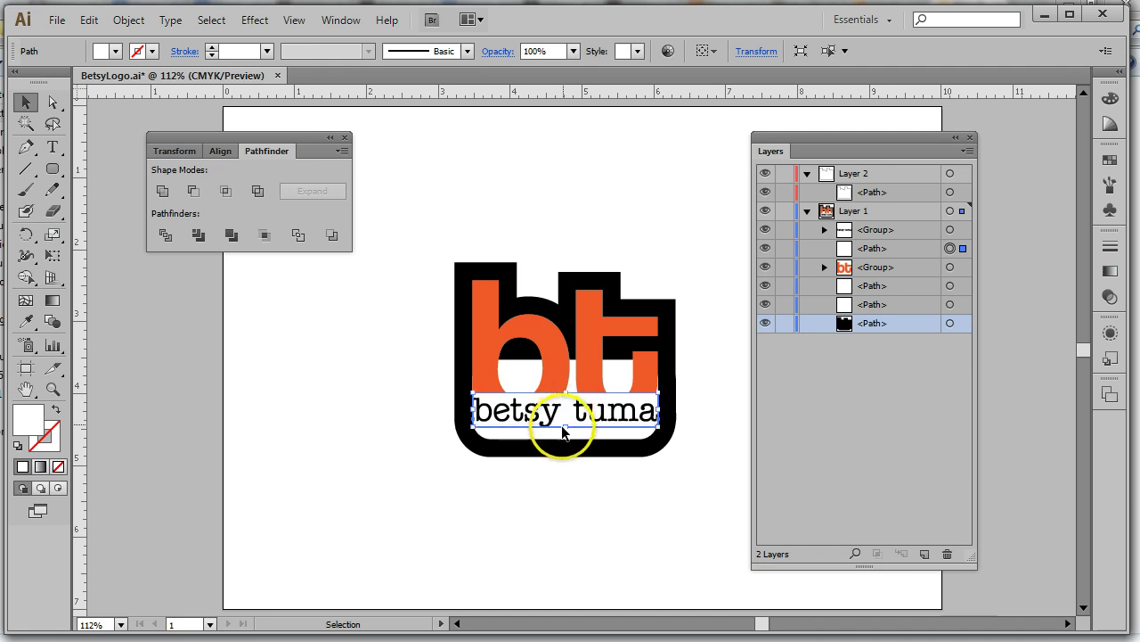
pyautogui.click(594, 568)
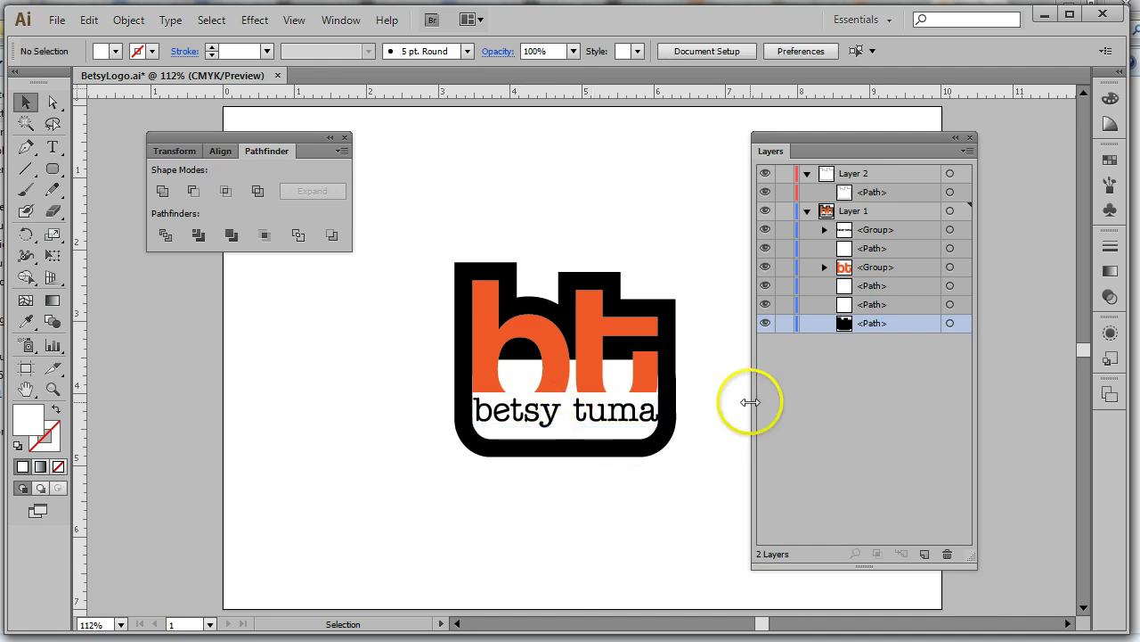
# Marquee-select every piece of the logo, then deselect two individual paths
pyautogui.click(488, 350)
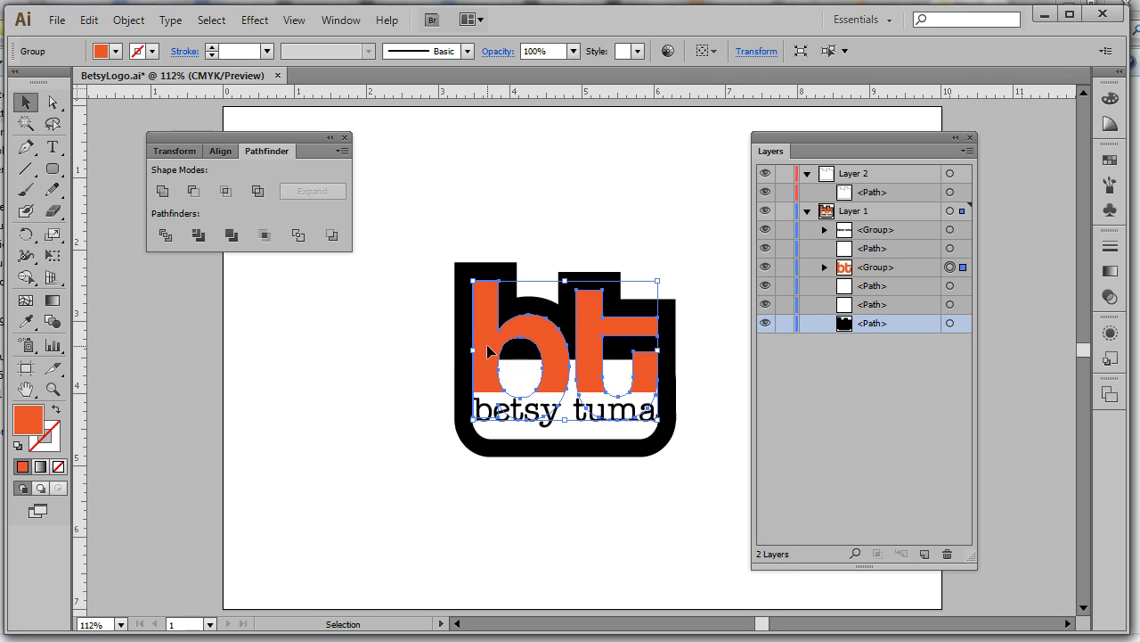
pyautogui.click(541, 393)
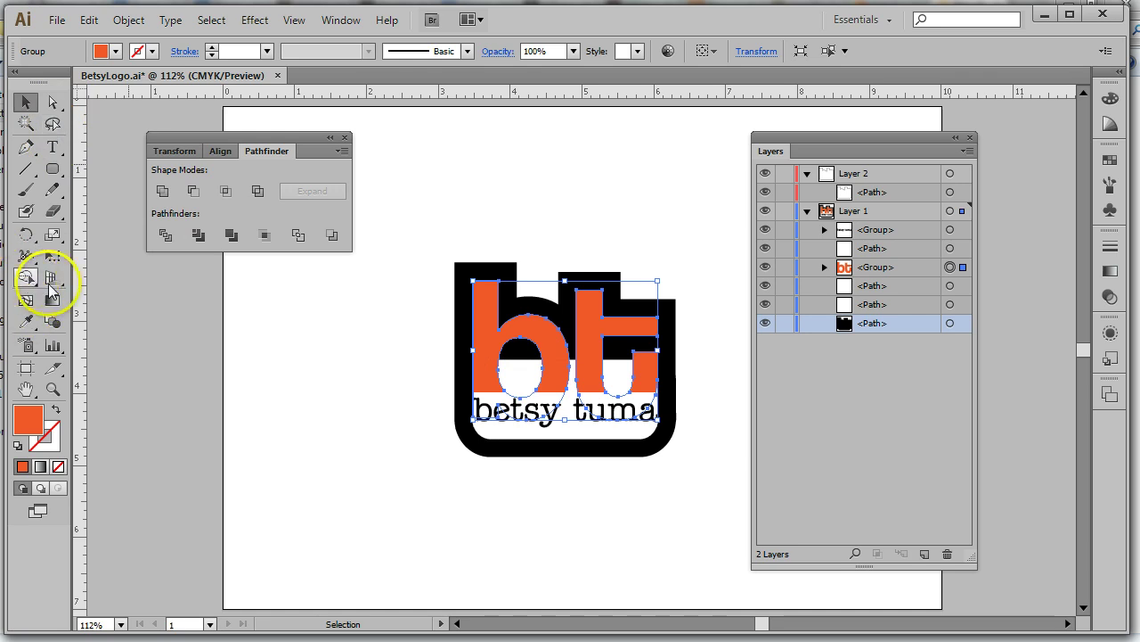
pyautogui.click(26, 277)
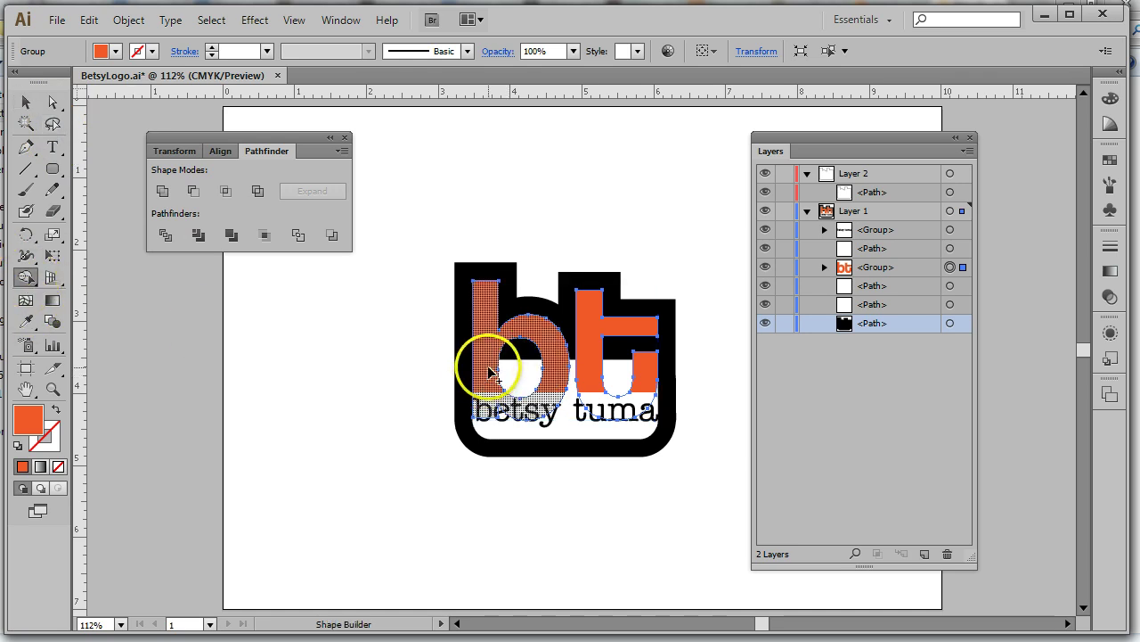
pyautogui.click(26, 103)
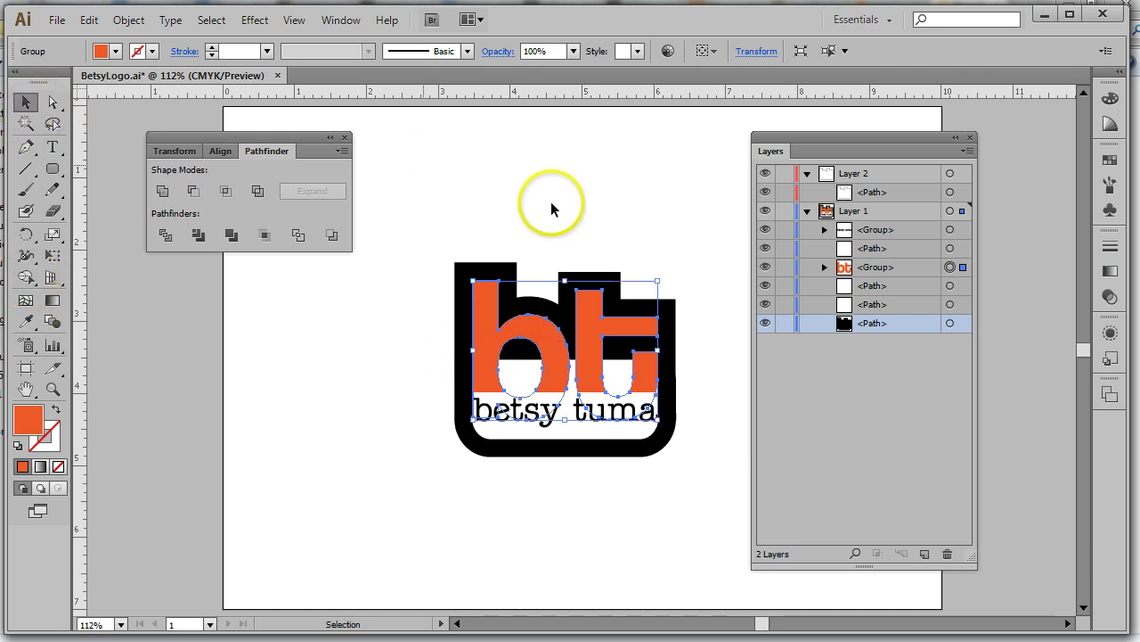
pyautogui.moveTo(434, 233); pyautogui.dragTo(710, 482)
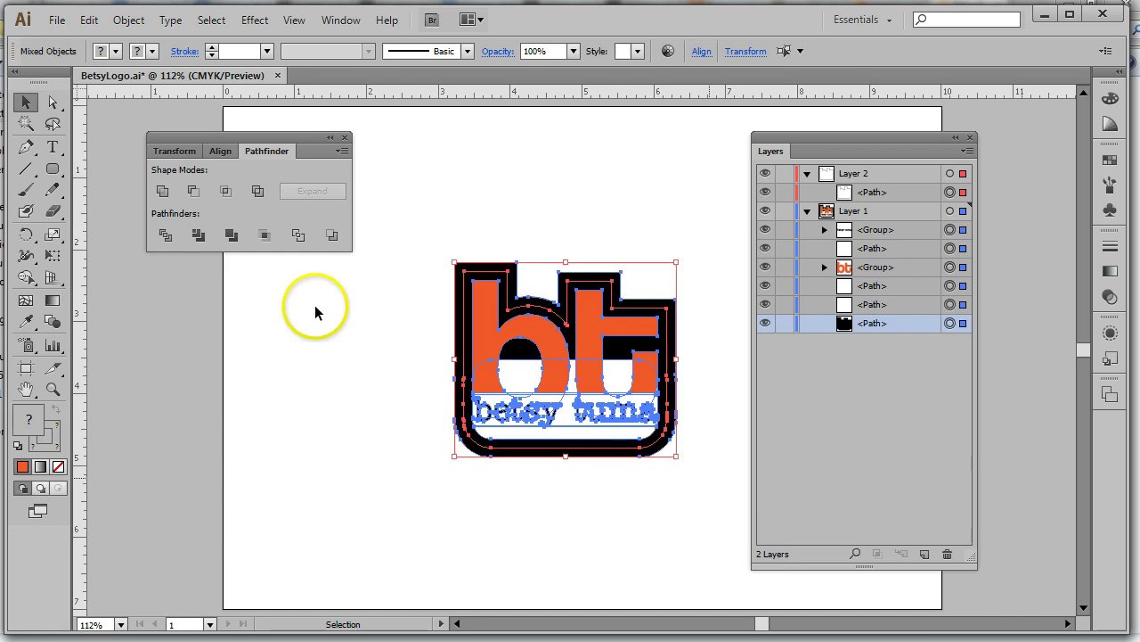
pyautogui.keyDown('shift'); pyautogui.click(538, 381); pyautogui.keyUp('shift')
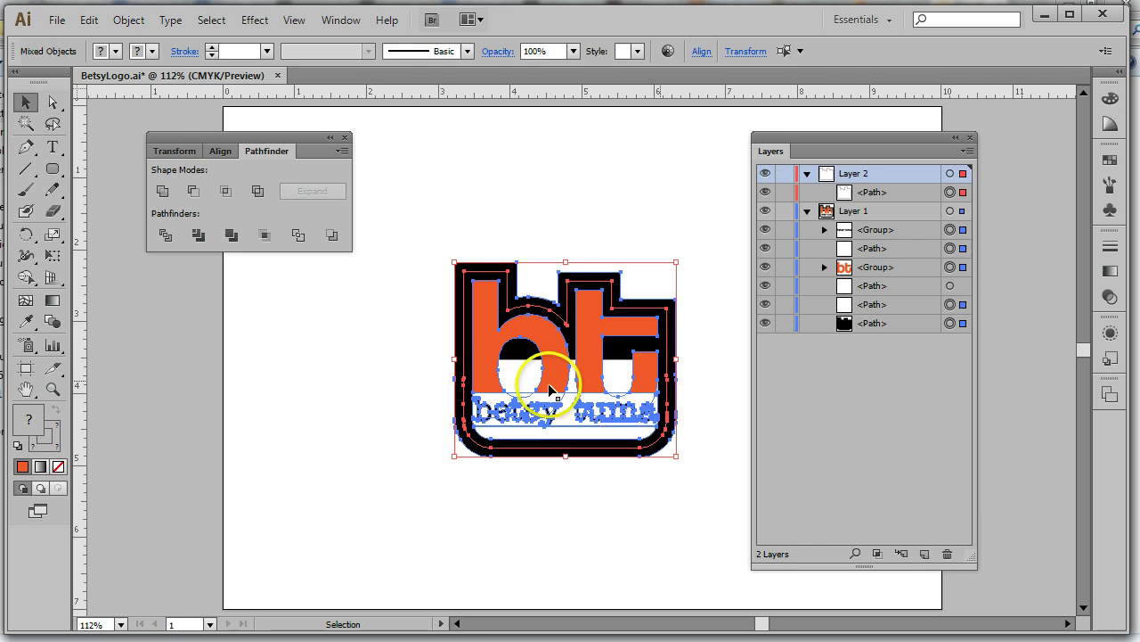
pyautogui.click(523, 373)
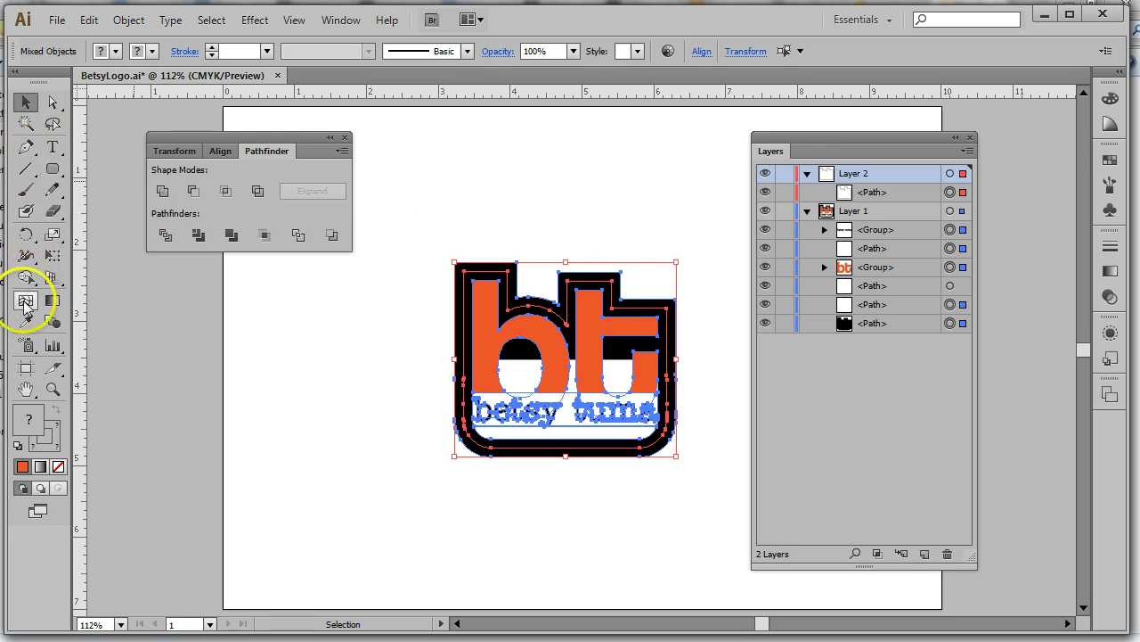
# Merge the b region and the t's regions into new shapes with Shape Builder
pyautogui.click(26, 277)
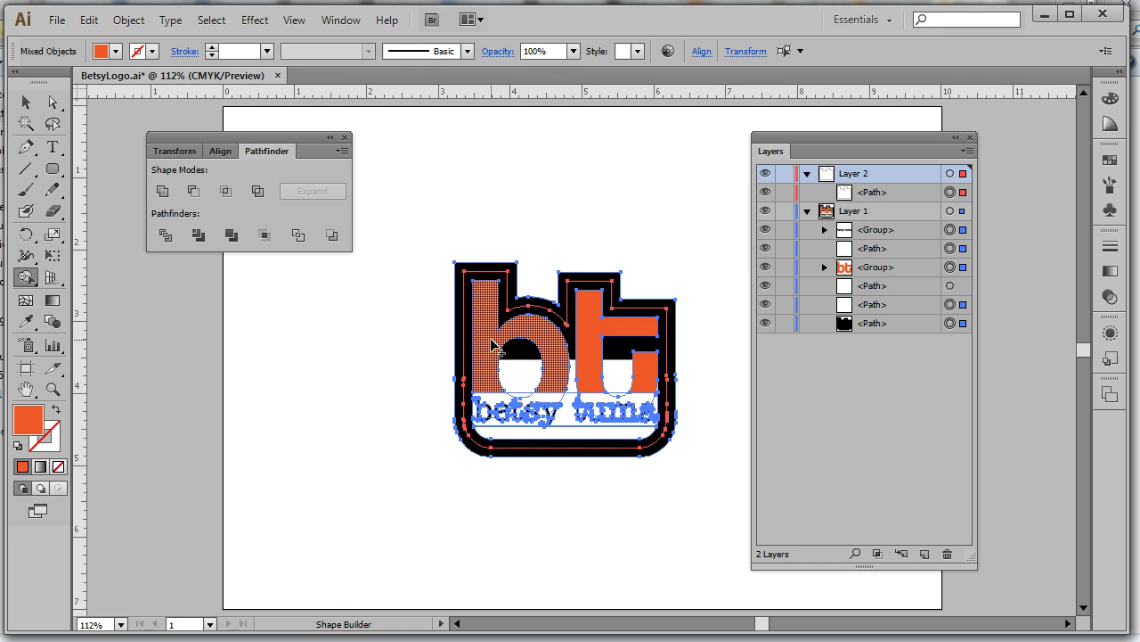
pyautogui.click(495, 346)
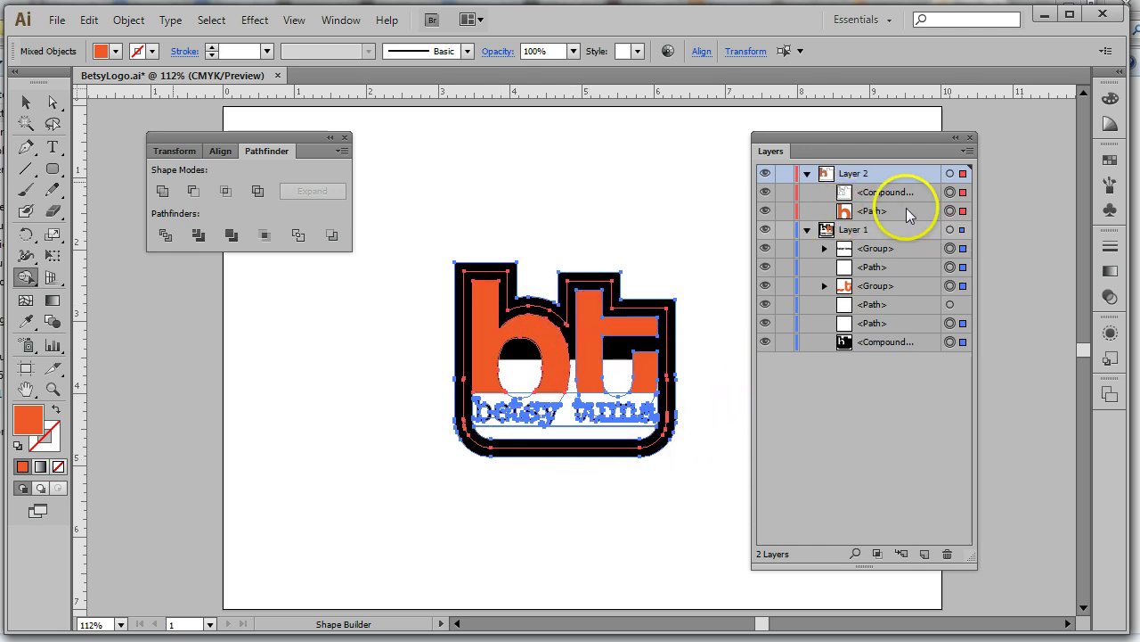
pyautogui.click(597, 335)
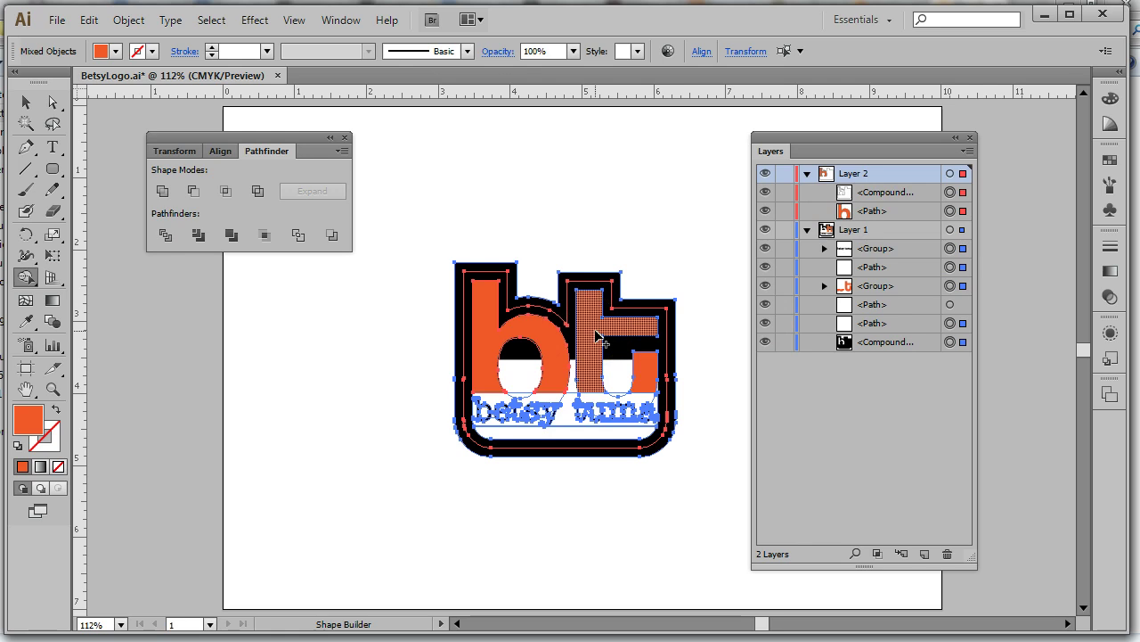
pyautogui.moveTo(647, 354); pyautogui.dragTo(648, 381)
pyautogui.click(647, 381)
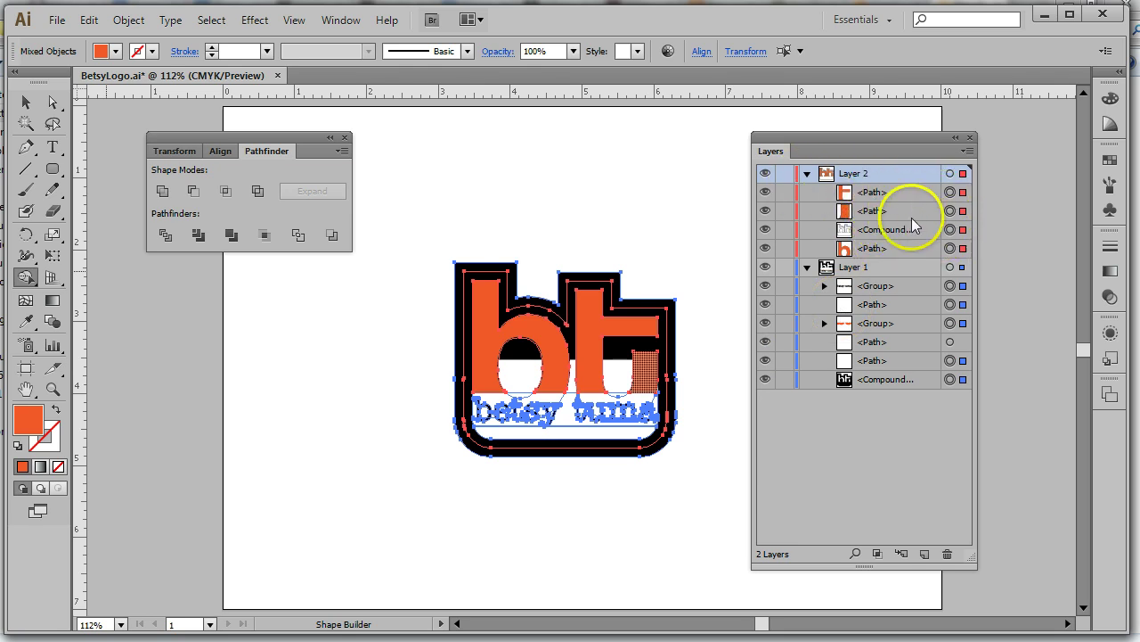
pyautogui.click(27, 102)
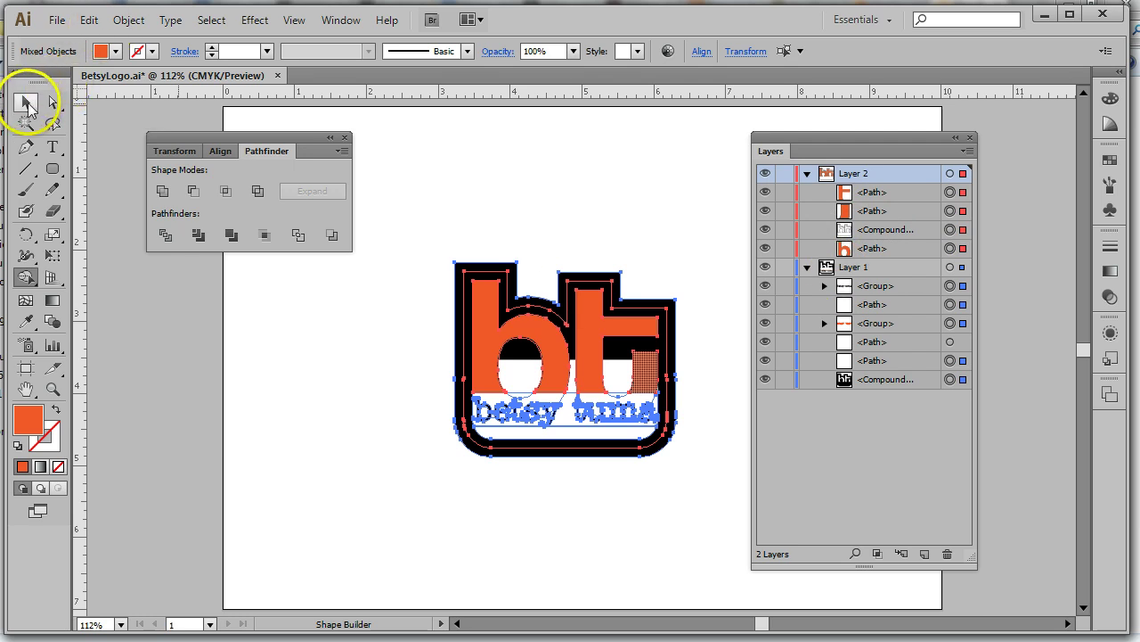
pyautogui.click(920, 324)
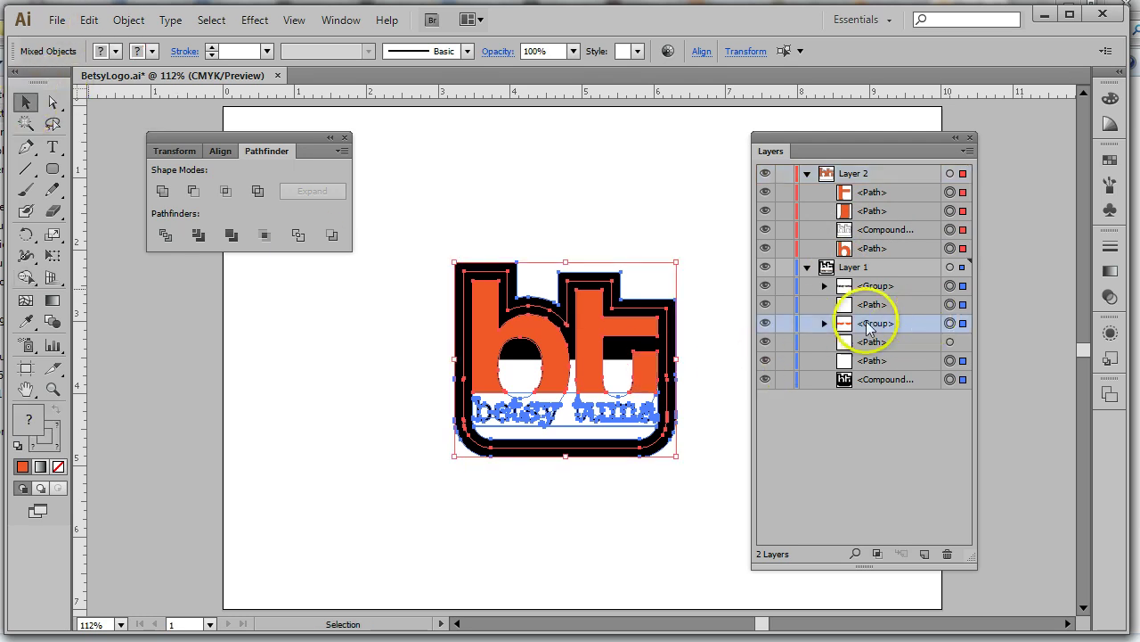
pyautogui.click(766, 325)
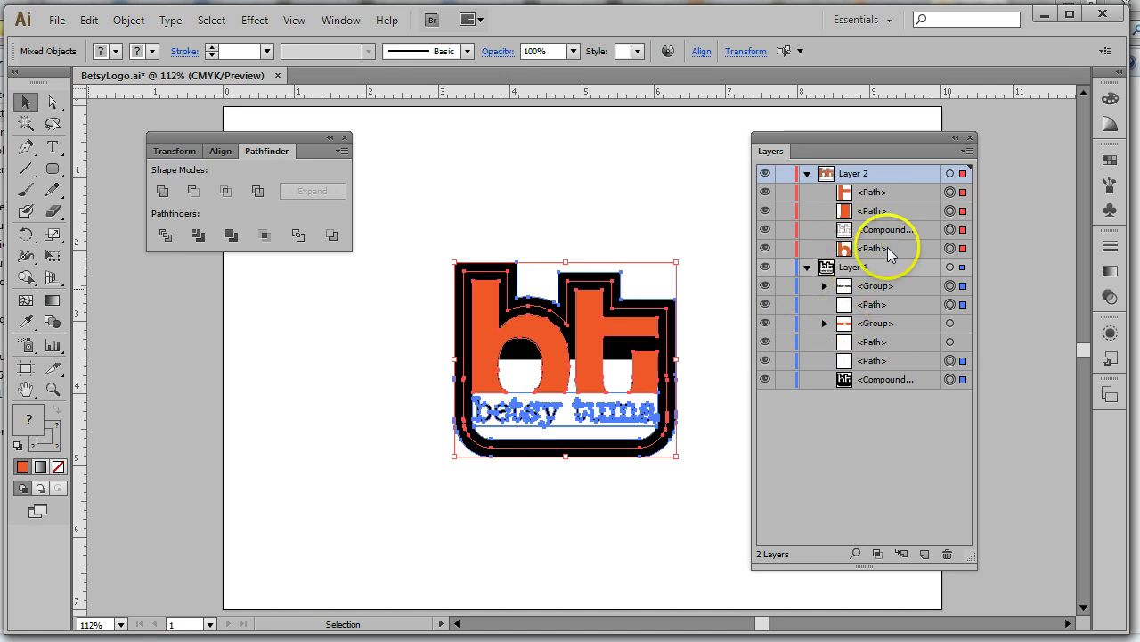
pyautogui.click(895, 304)
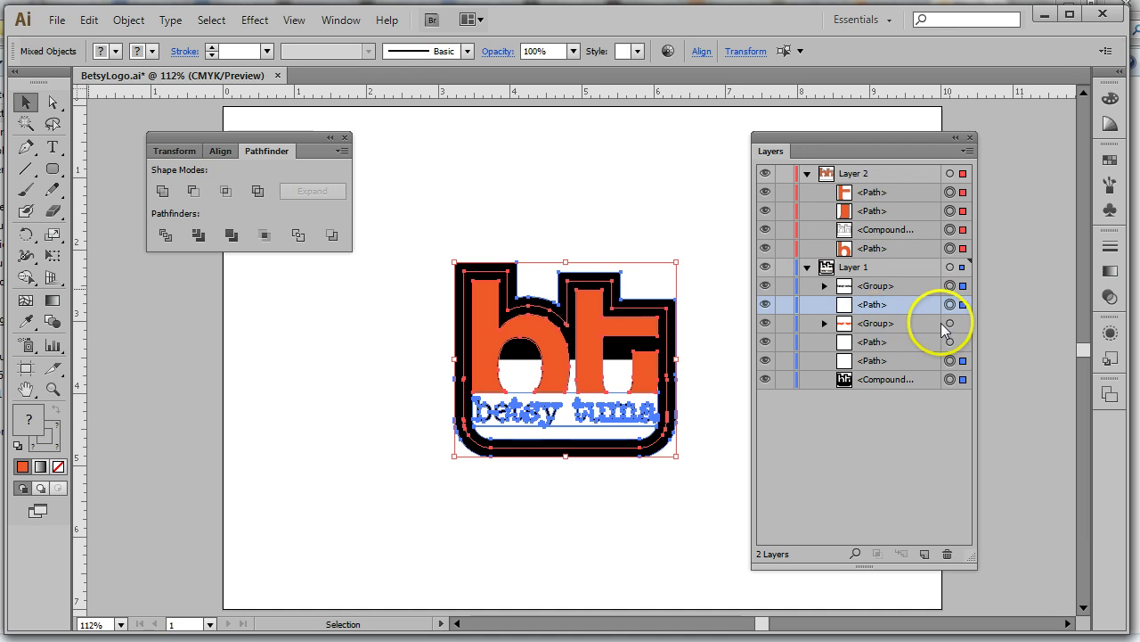
pyautogui.click(906, 325)
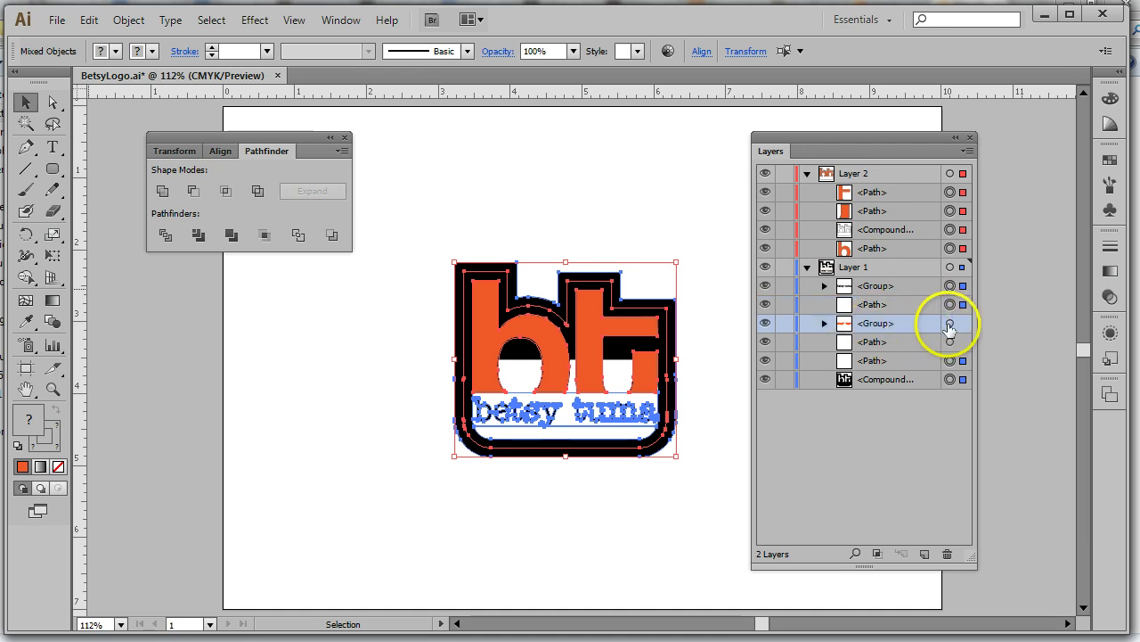
pyautogui.click(950, 323)
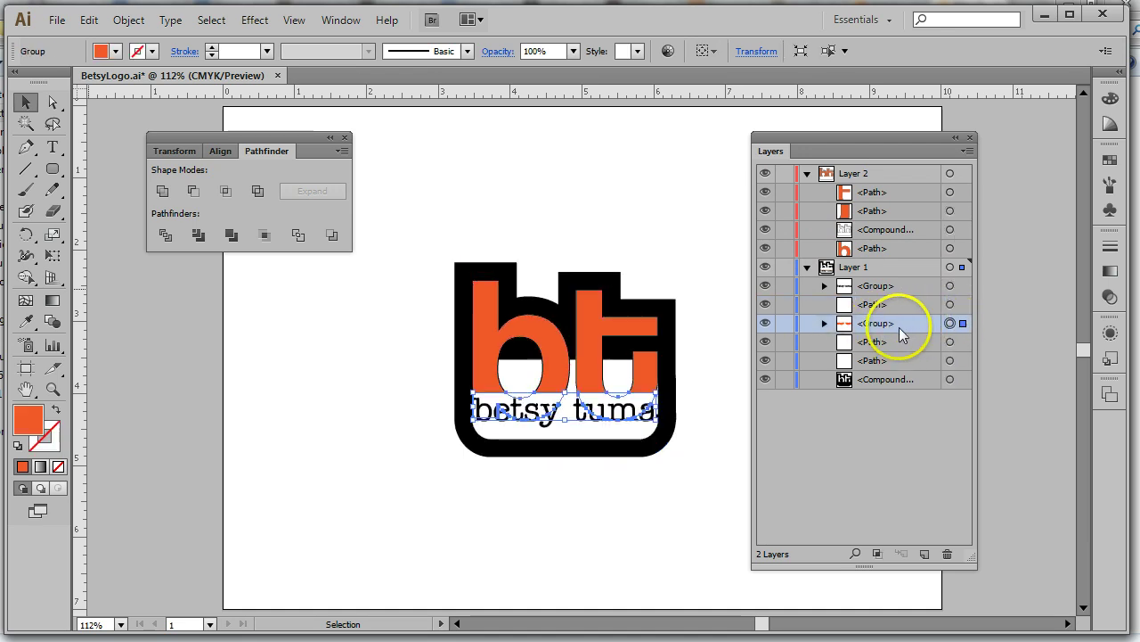
pyautogui.moveTo(898, 326); pyautogui.dragTo(946, 554)
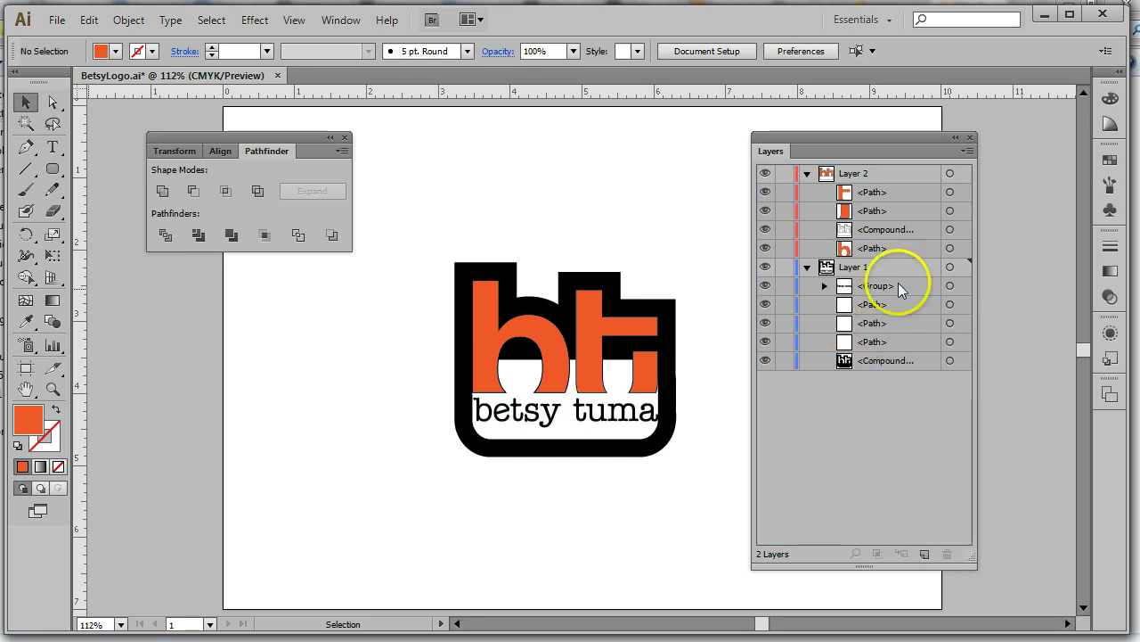
# Delete the white backing path beneath the text, then pick the remaining white path
pyautogui.click(867, 304)
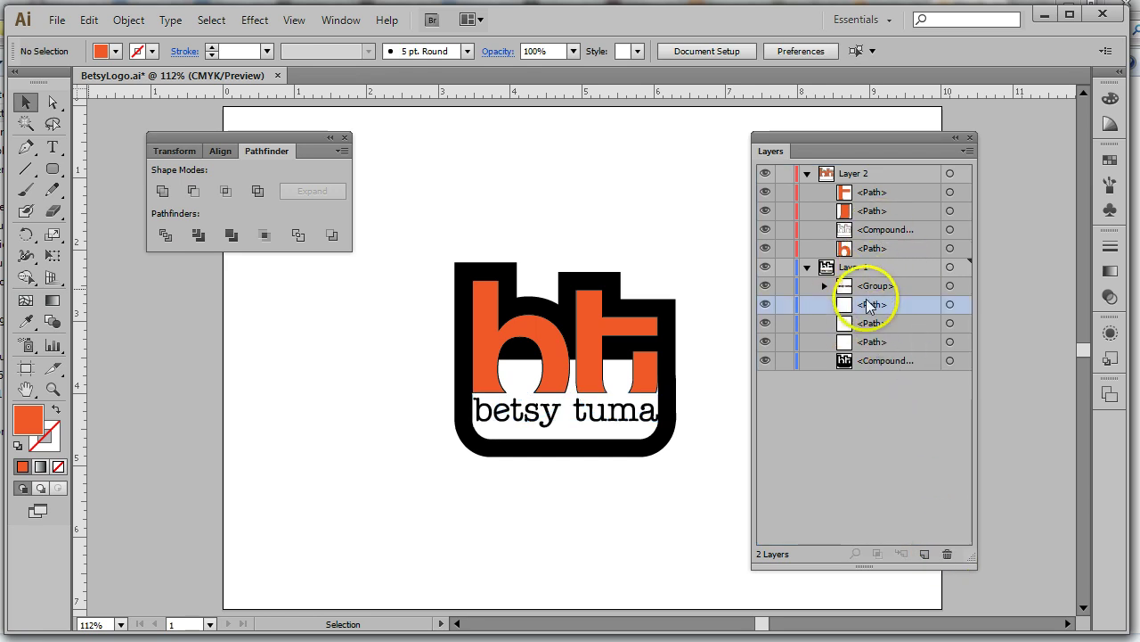
pyautogui.click(950, 305)
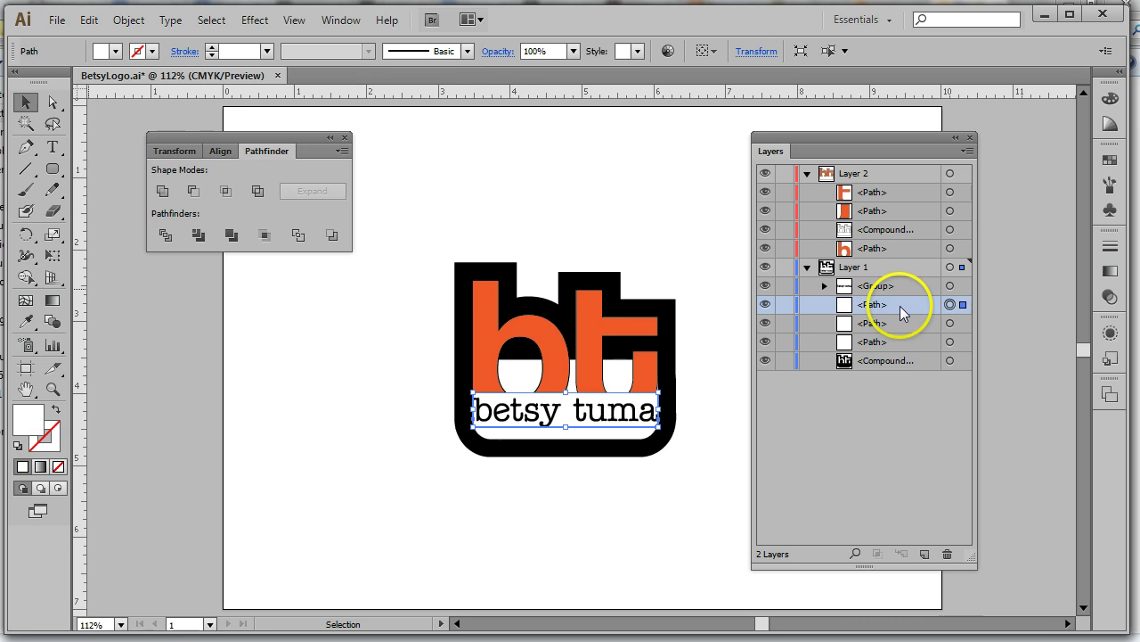
pyautogui.moveTo(900, 306); pyautogui.dragTo(927, 385)
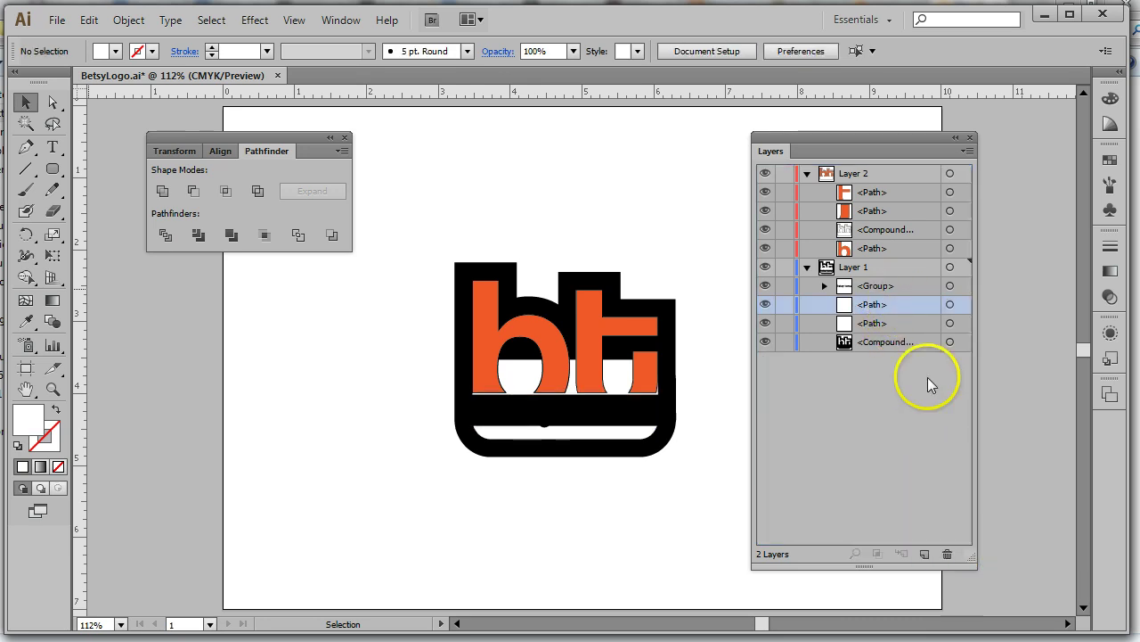
pyautogui.click(888, 304)
# Trash the last white strip and move the three orange letter paths from Layer 2 into Layer 1
pyautogui.moveTo(894, 305); pyautogui.dragTo(947, 553)
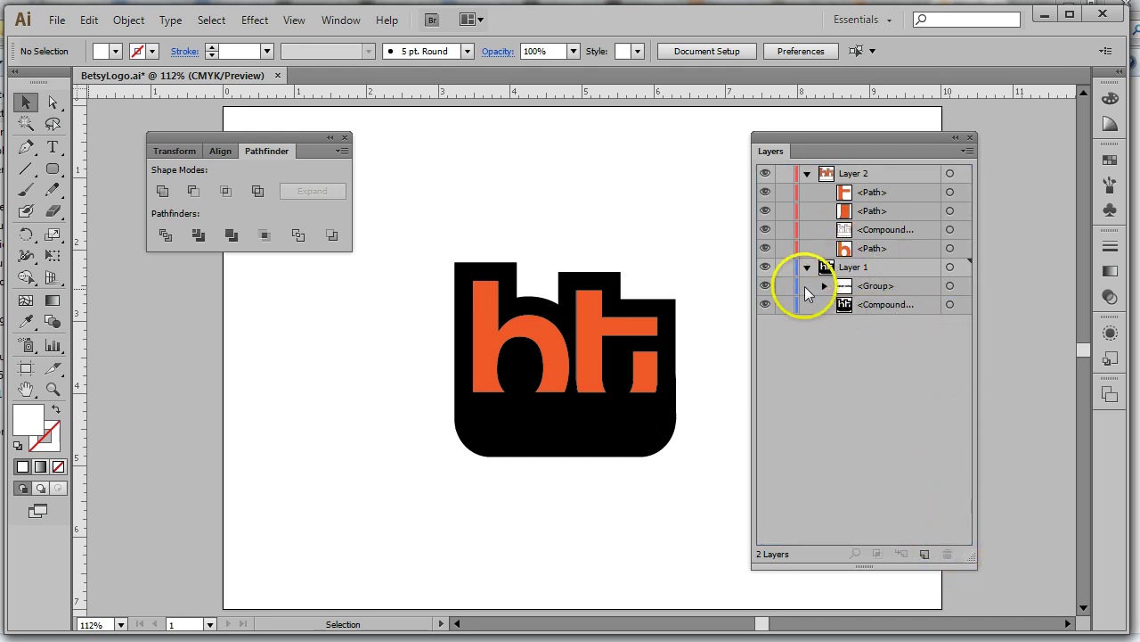
pyautogui.moveTo(895, 249); pyautogui.dragTo(878, 291)
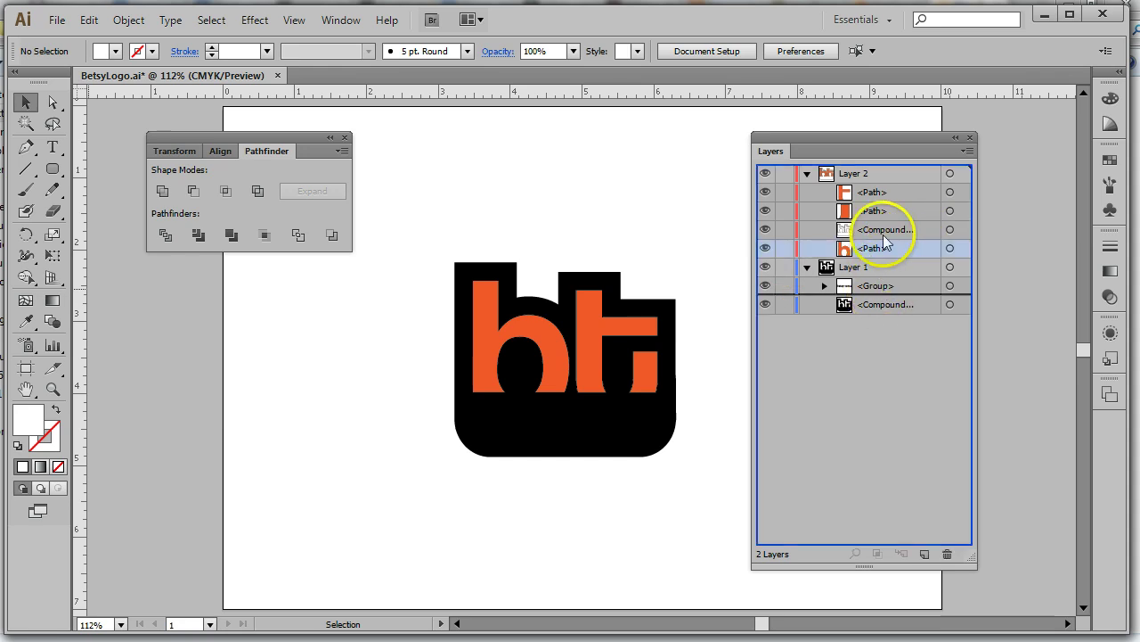
pyautogui.moveTo(884, 216); pyautogui.dragTo(885, 297)
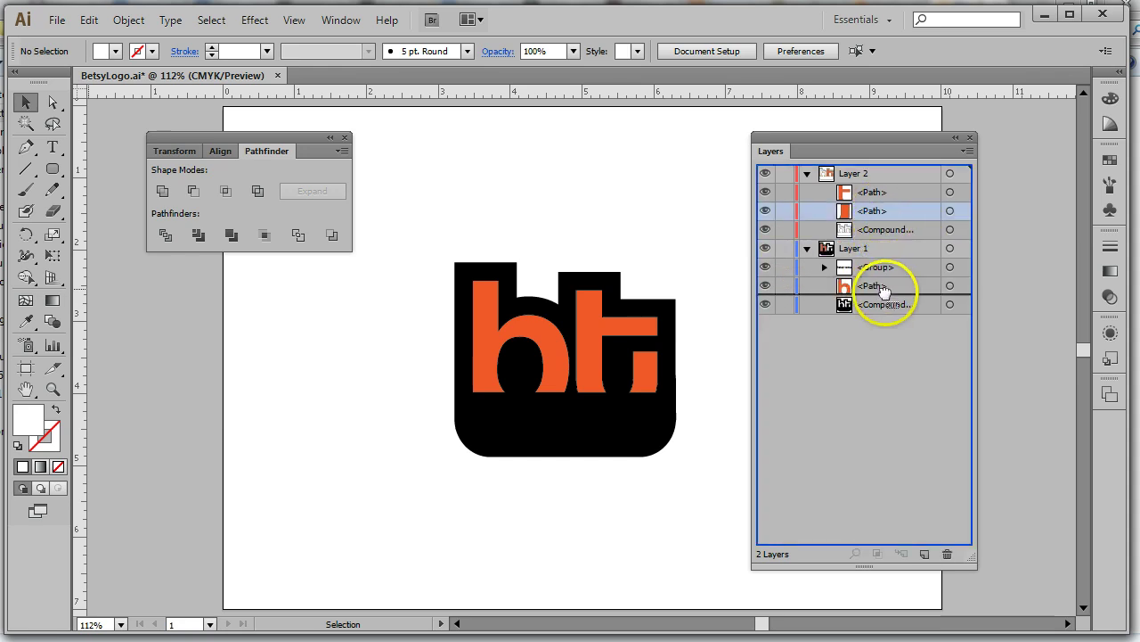
pyautogui.moveTo(880, 194); pyautogui.dragTo(892, 284)
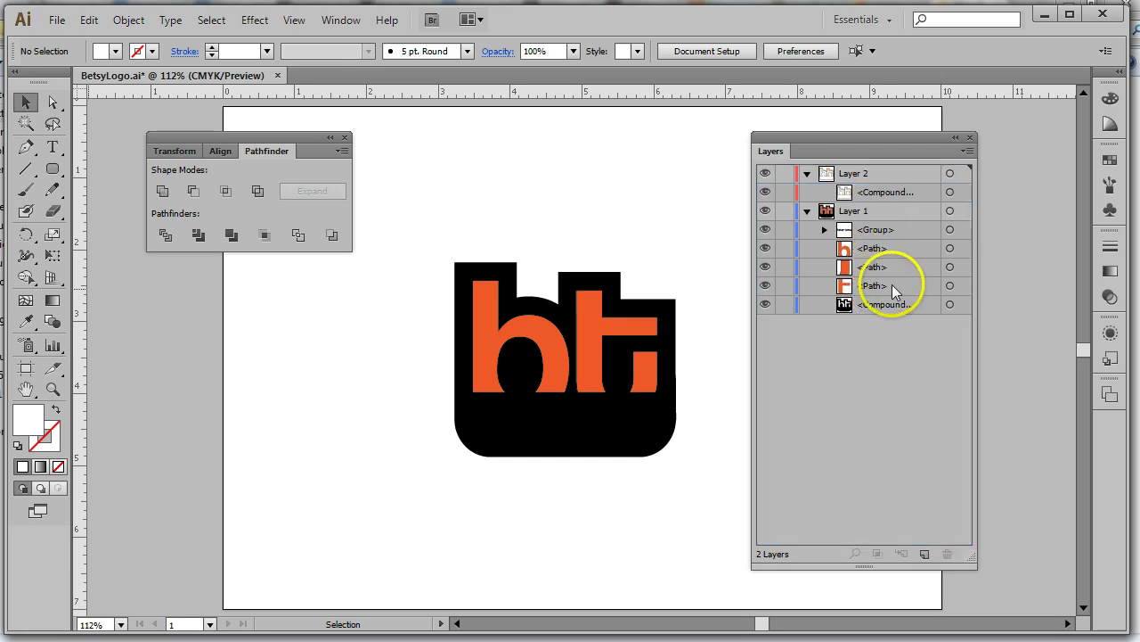
# Select all orange pieces with Select > Same > Fill Color and set their stroke to None
pyautogui.click(950, 248)
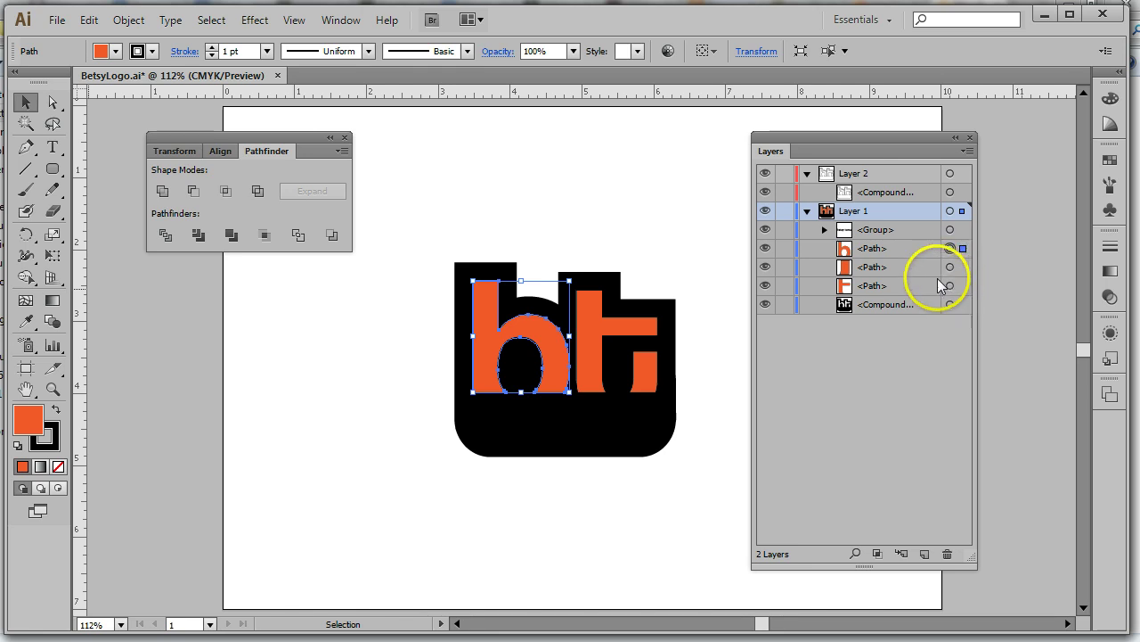
pyautogui.click(902, 248)
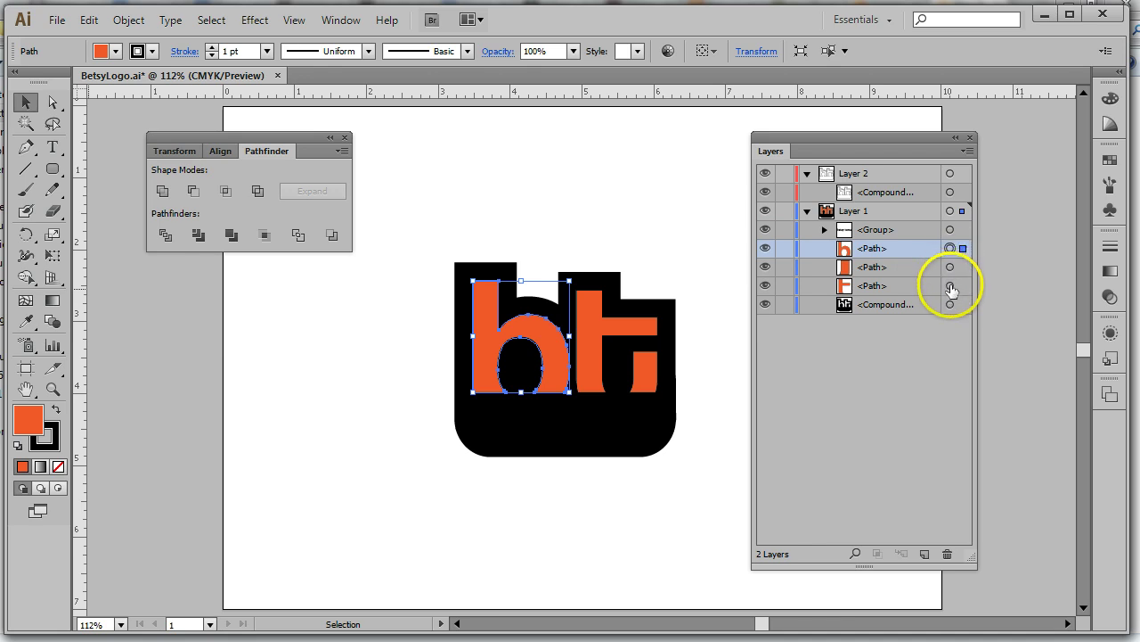
pyautogui.click(211, 19)
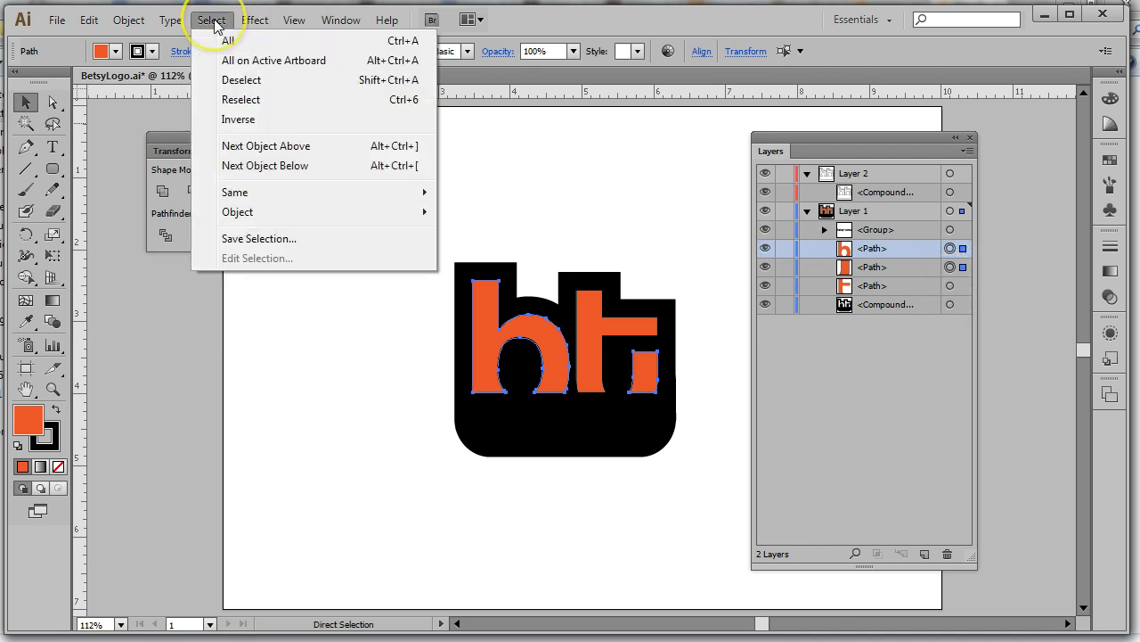
pyautogui.moveTo(262, 194)
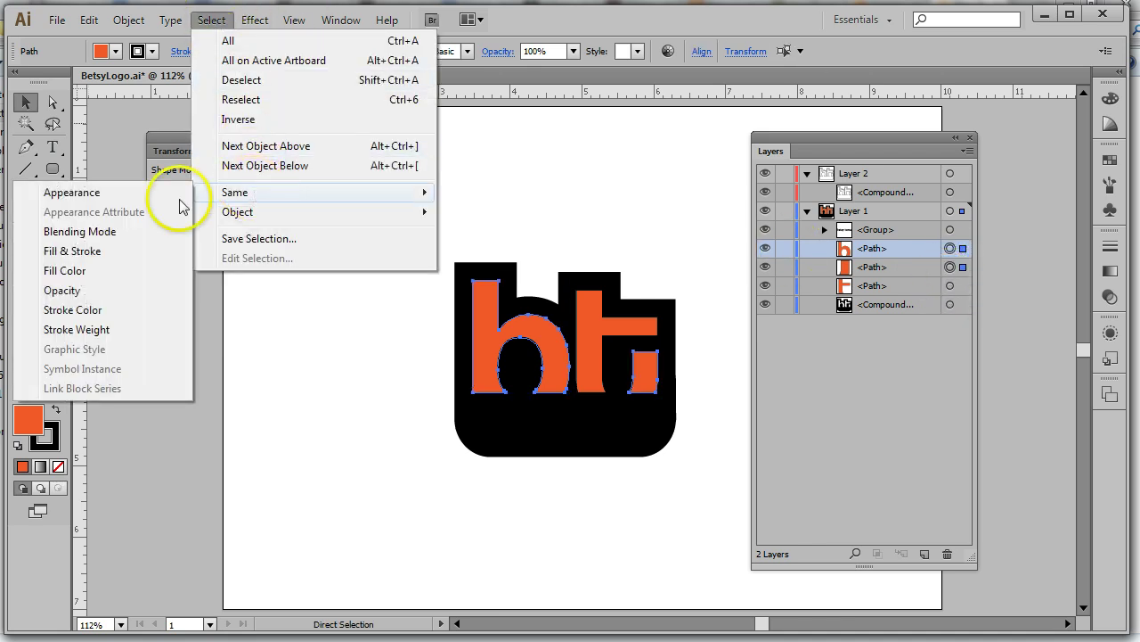
pyautogui.click(104, 269)
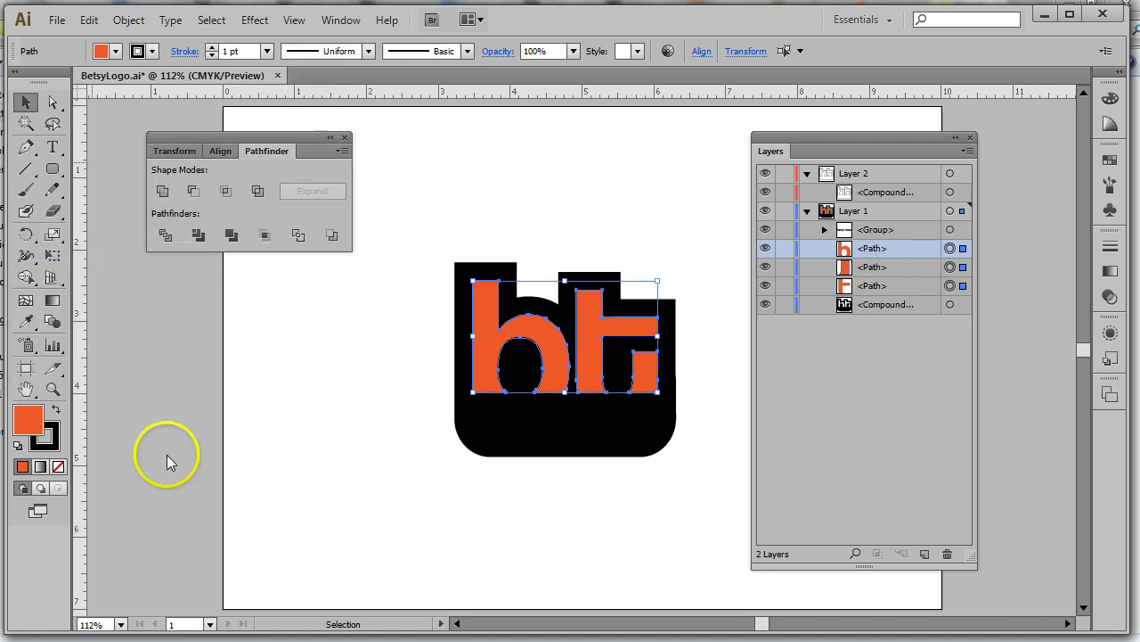
pyautogui.click(54, 450)
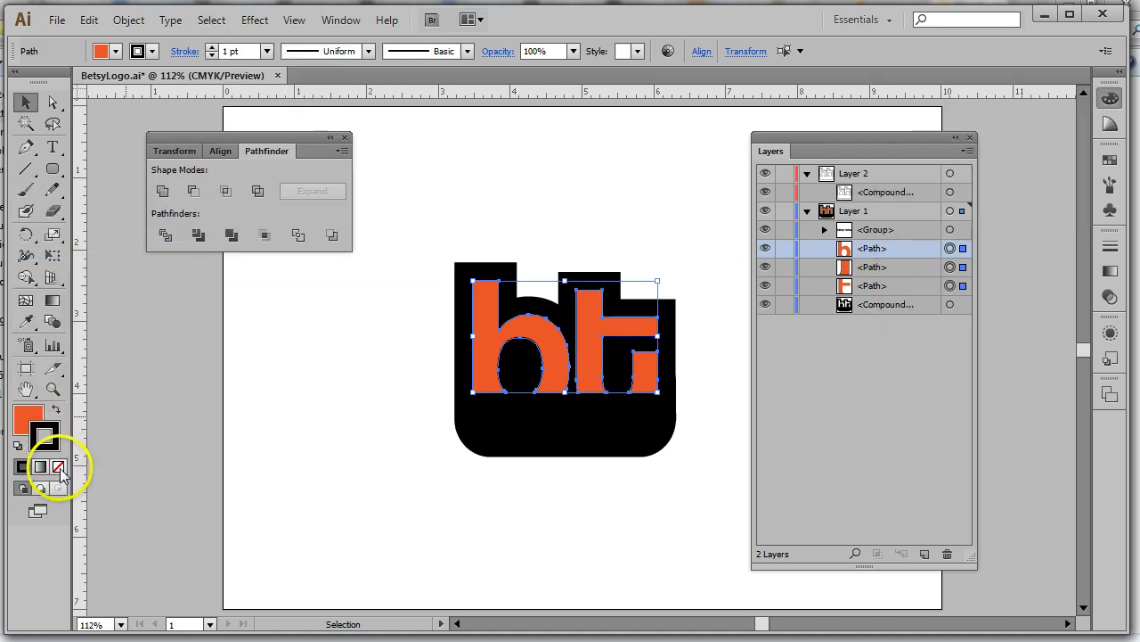
pyautogui.click(58, 466)
pyautogui.click(31, 425)
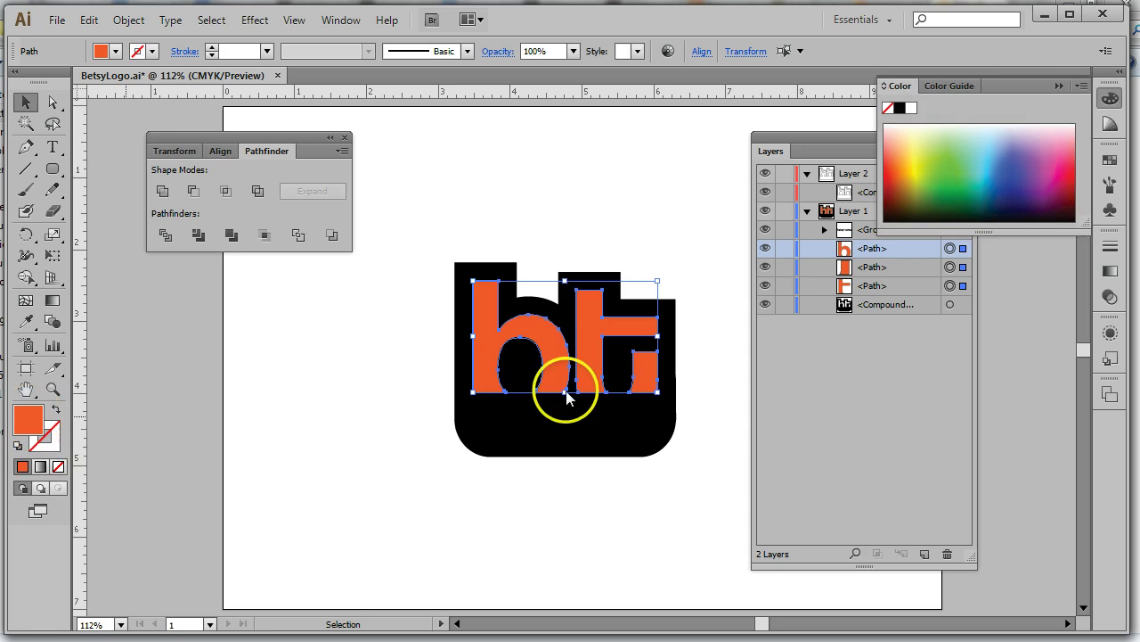
pyautogui.click(741, 240)
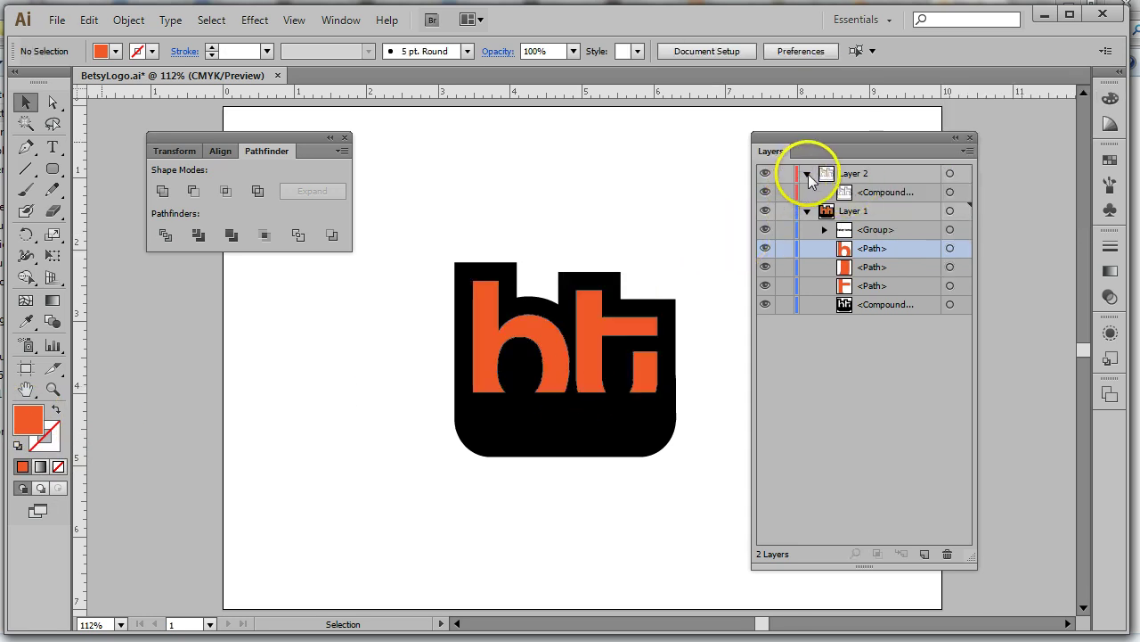
# Collapse, lock and hide Layer 2
pyautogui.click(807, 174)
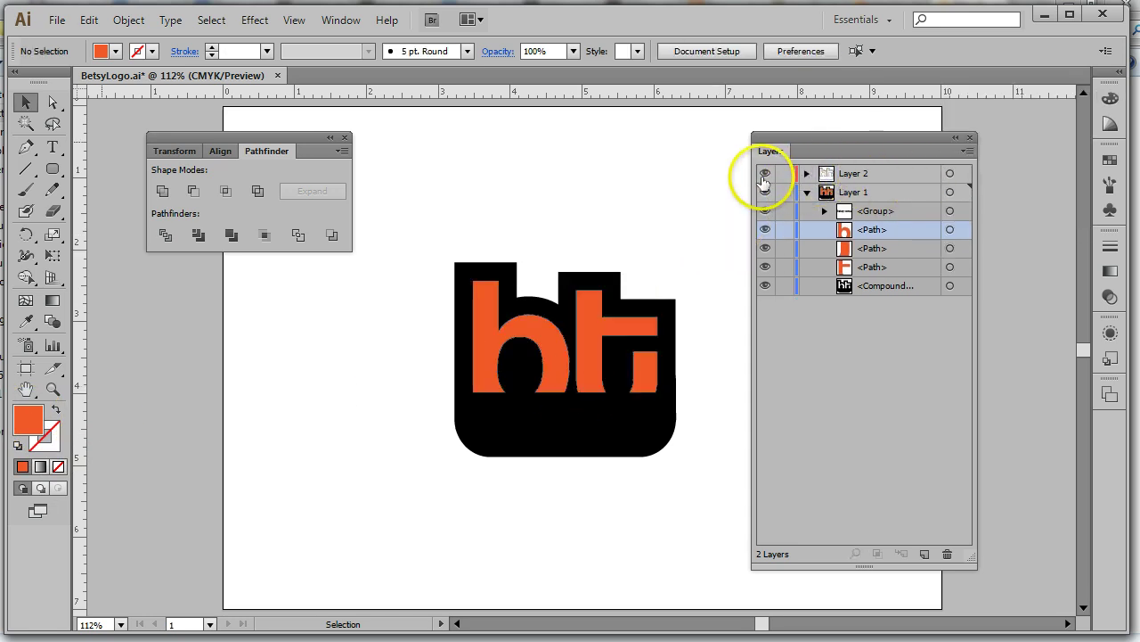
pyautogui.click(784, 174)
pyautogui.click(765, 174)
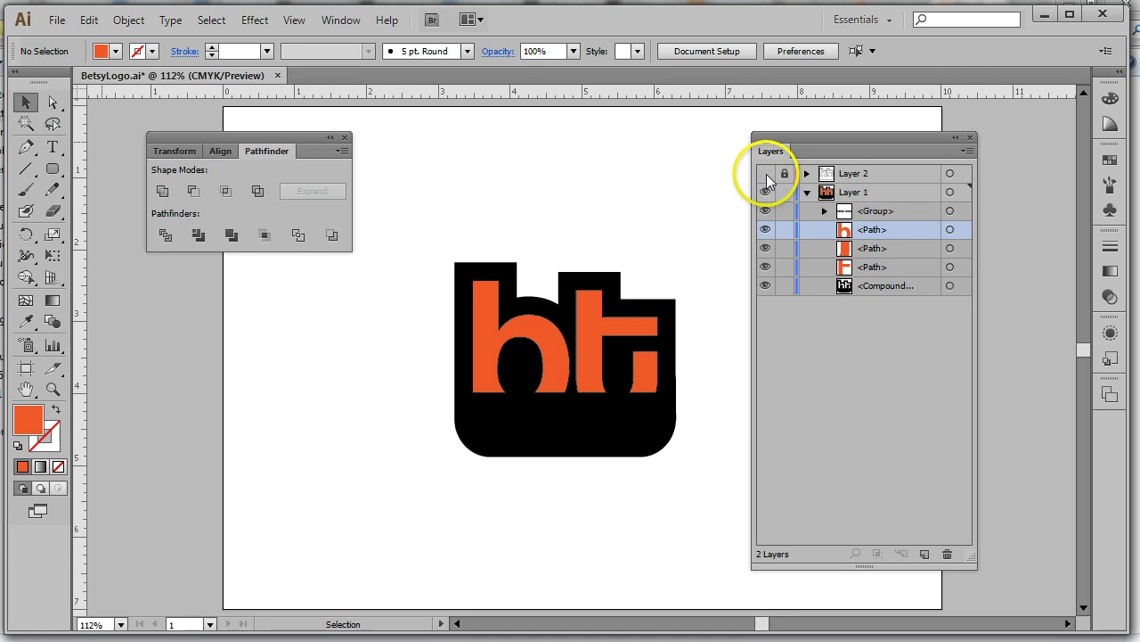
# Select the black base compound path and hide the orange b and small bar pieces
pyautogui.click(936, 284)
pyautogui.click(950, 285)
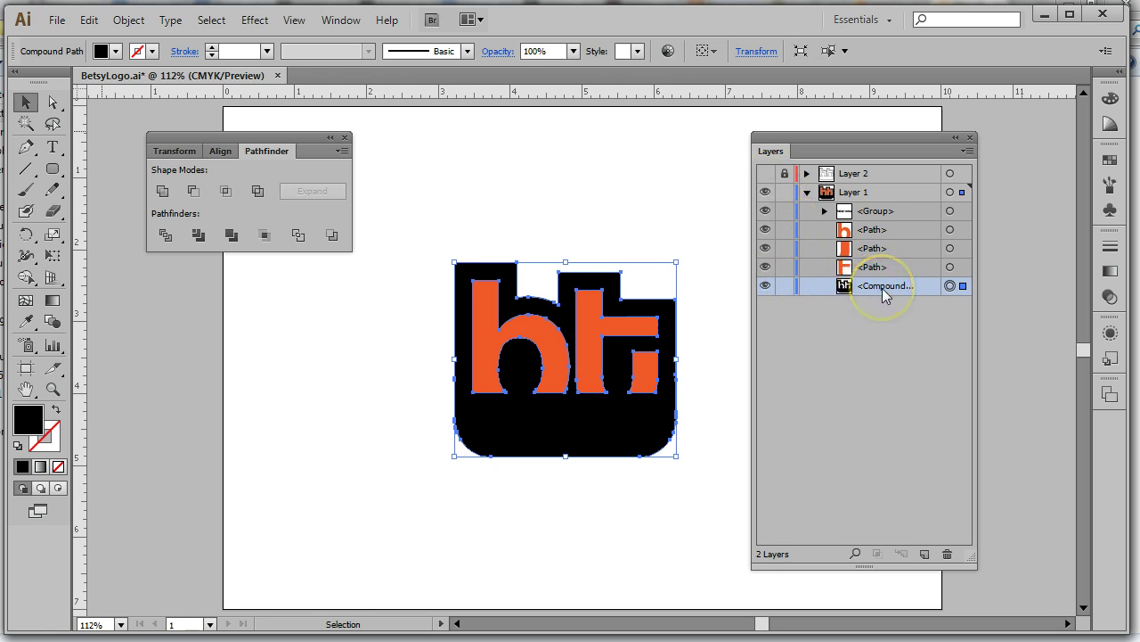
pyautogui.click(764, 248)
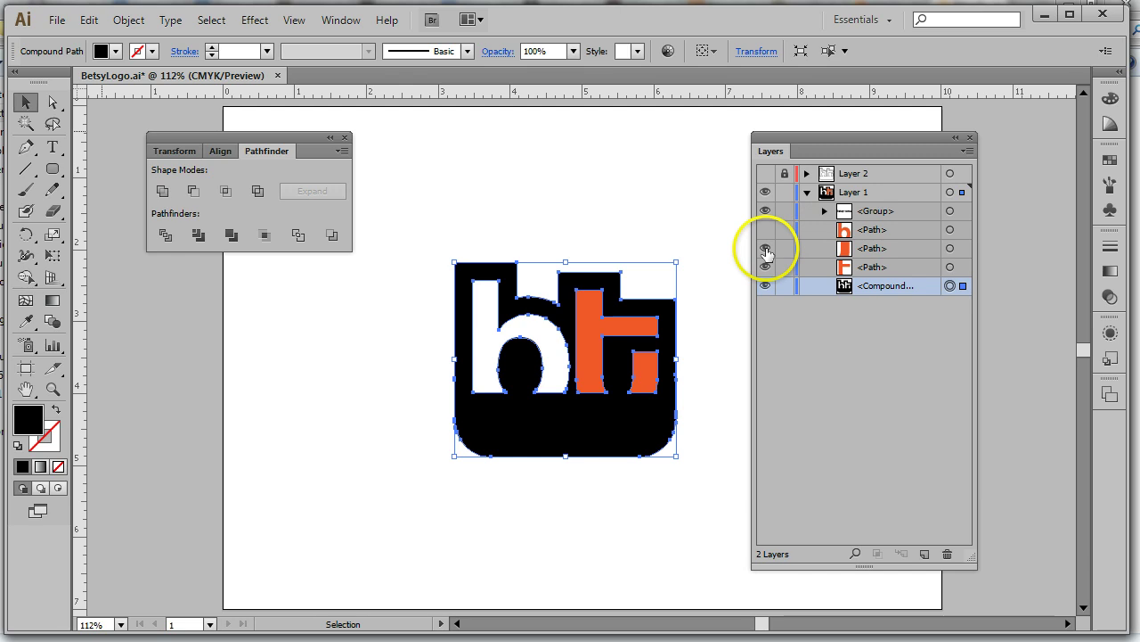
pyautogui.click(765, 266)
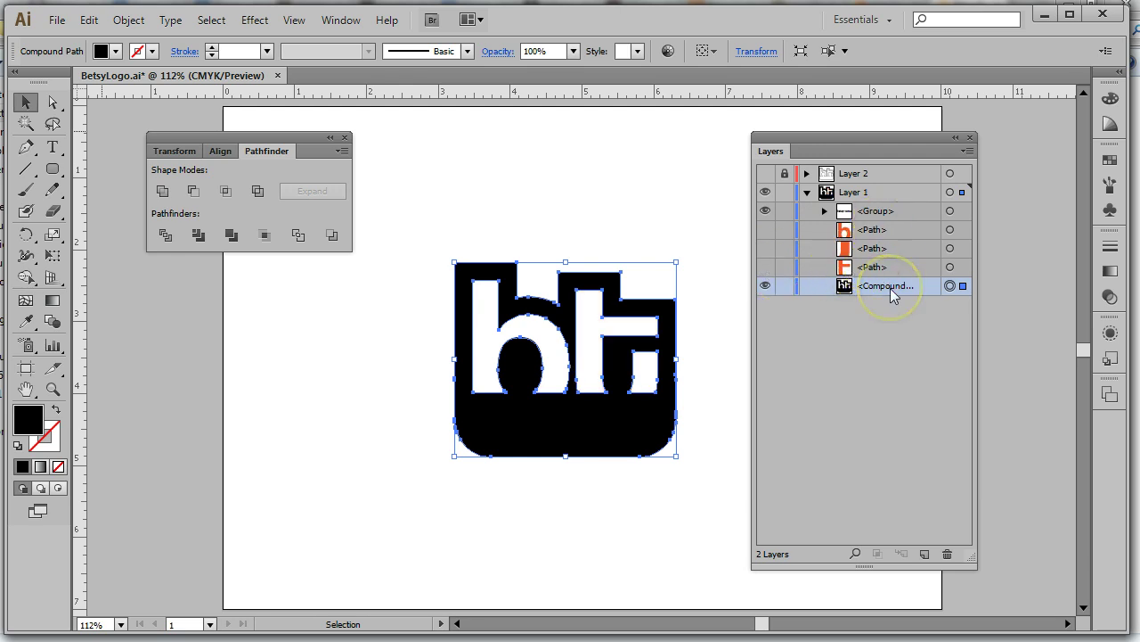
# With Shape Builder, merge the h, t and small rectangle cutouts into the black shape, then deselect
pyautogui.click(28, 279)
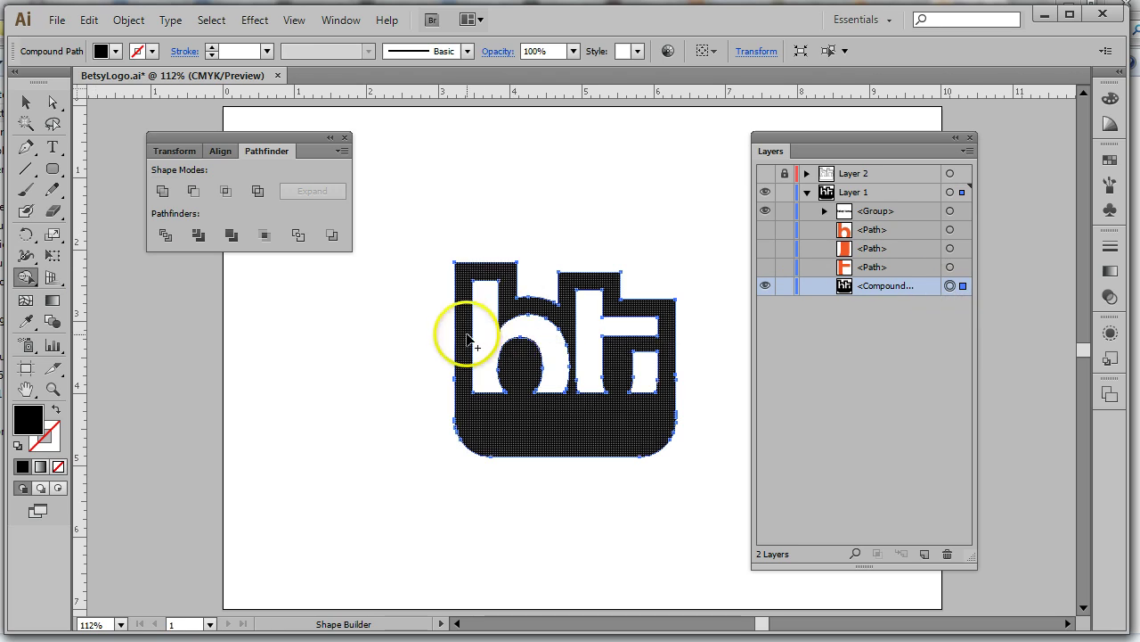
pyautogui.moveTo(468, 332); pyautogui.dragTo(520, 331)
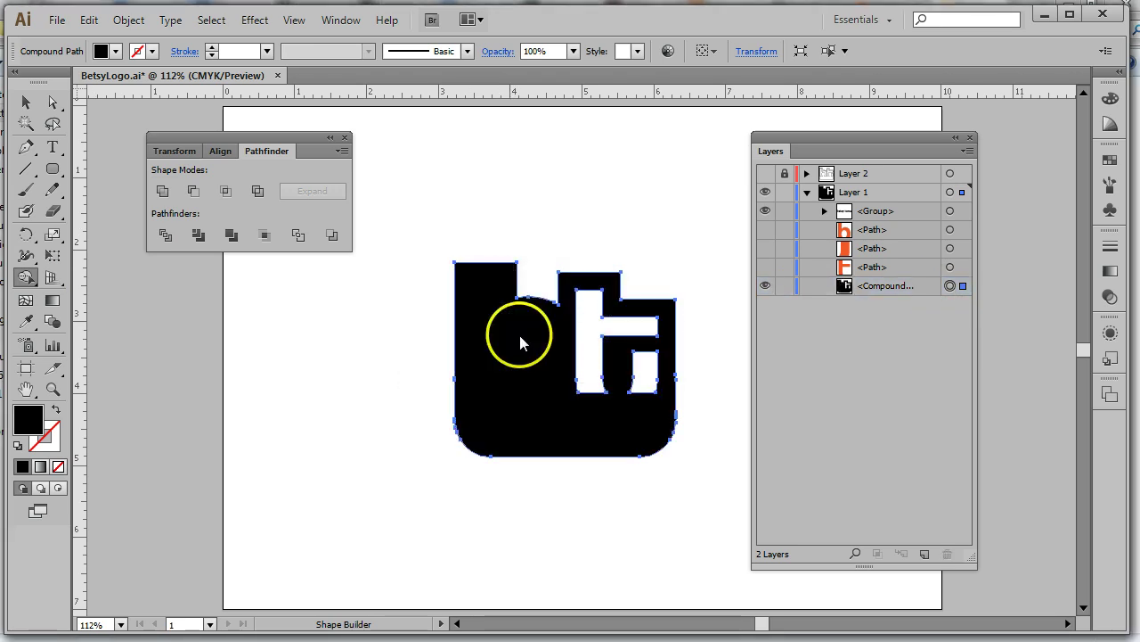
pyautogui.click(586, 343)
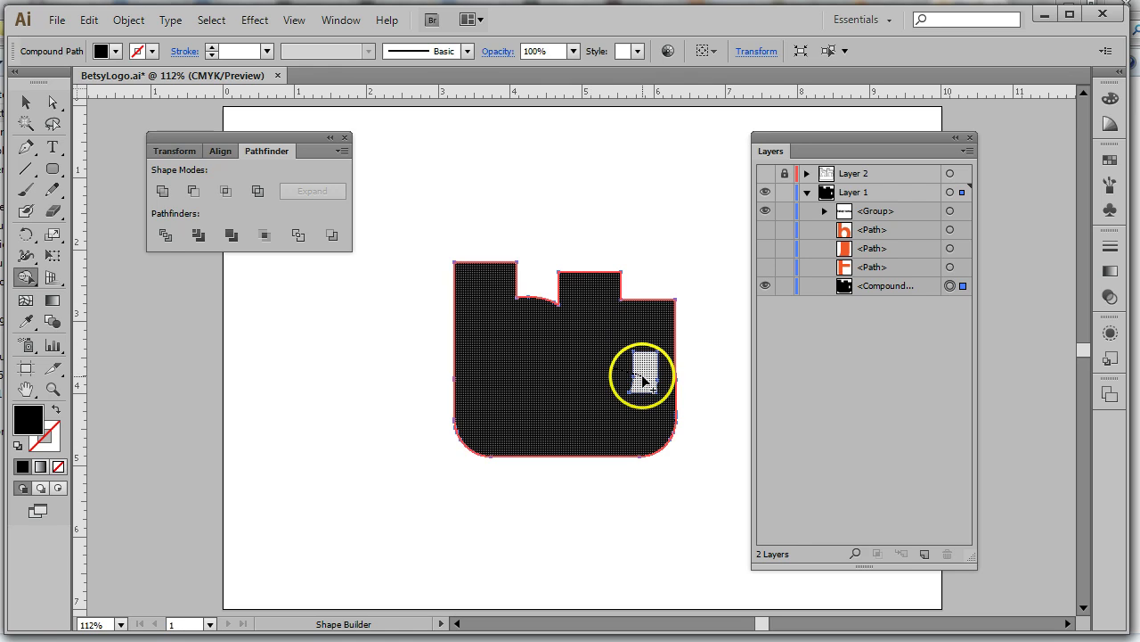
pyautogui.click(638, 381)
pyautogui.click(27, 102)
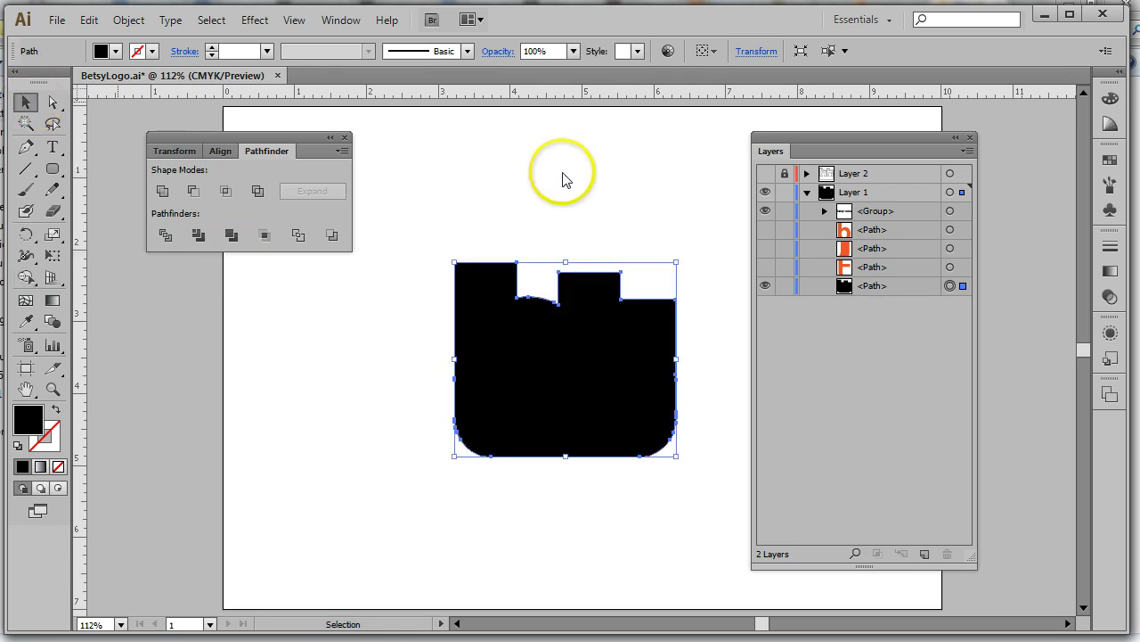
pyautogui.click(564, 173)
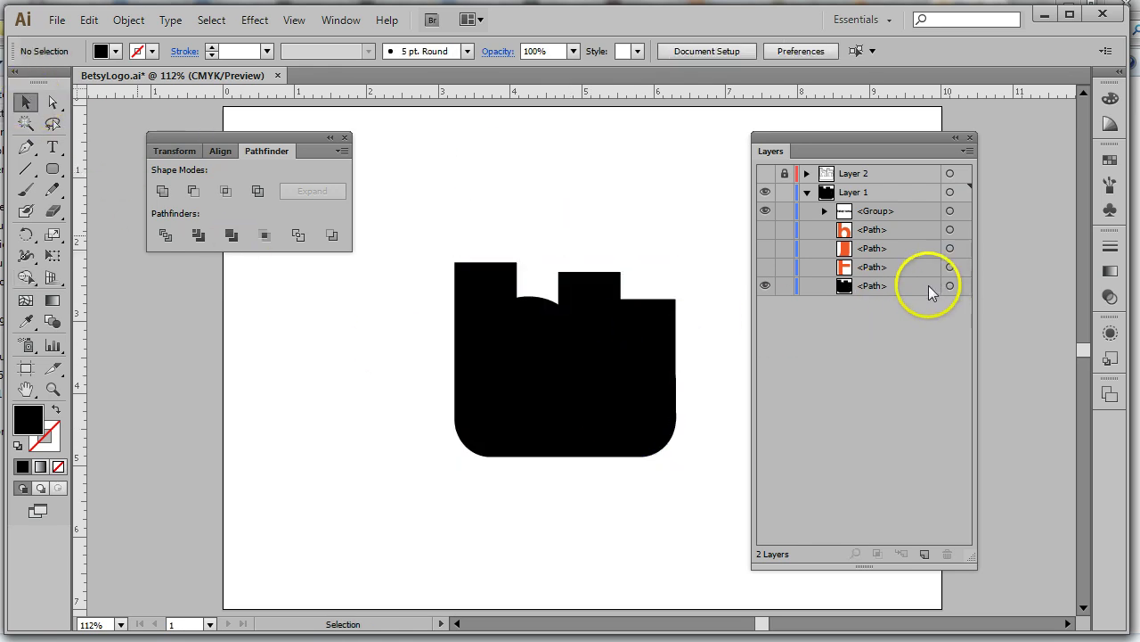
# Show Layer 2, hide the black backing, and select Layer 2's outlined logo compound path
pyautogui.click(865, 173)
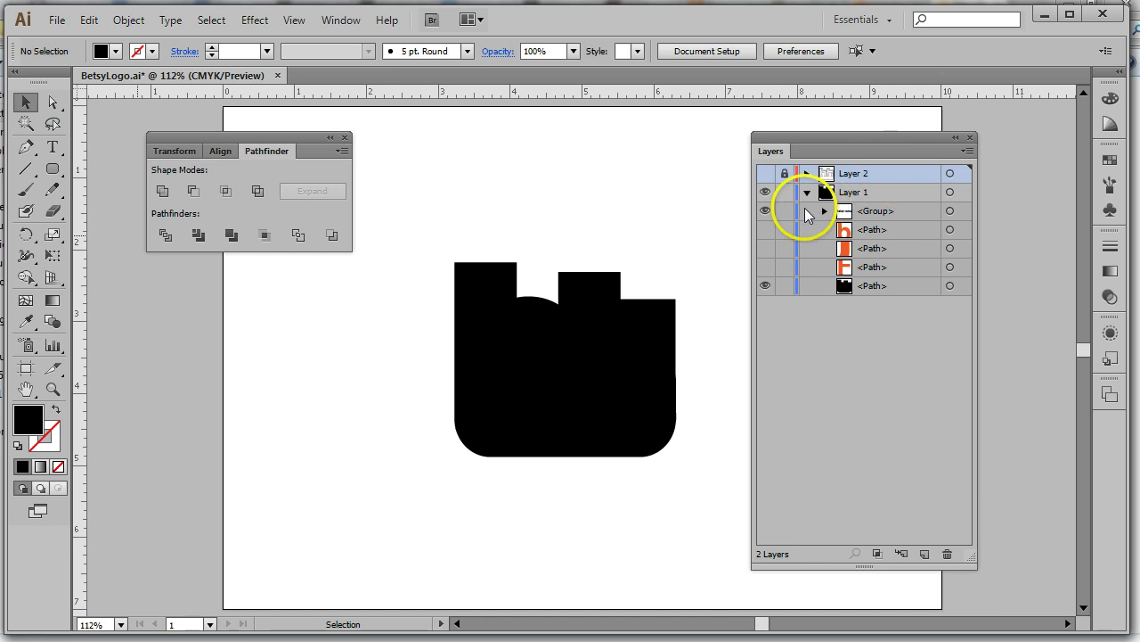
pyautogui.click(765, 173)
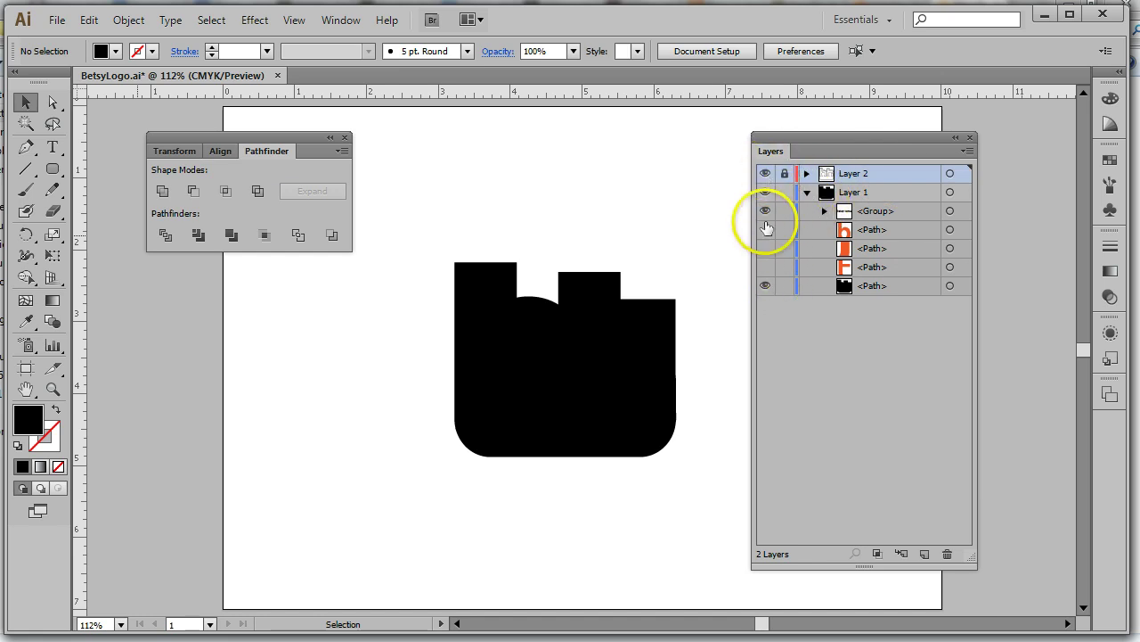
pyautogui.click(765, 285)
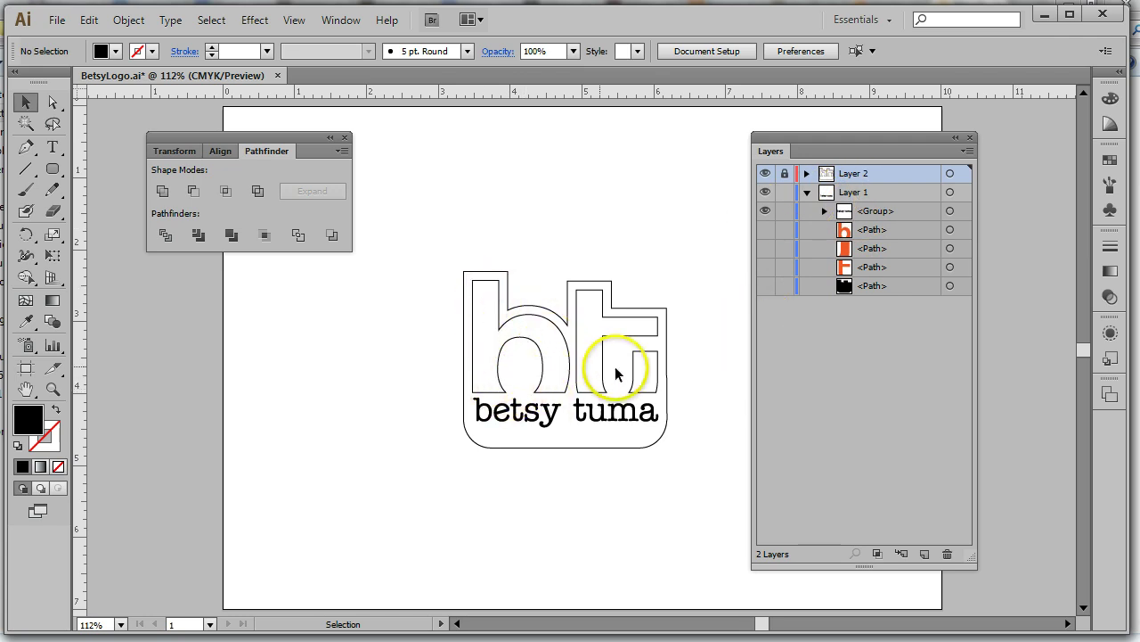
pyautogui.click(807, 173)
pyautogui.click(895, 193)
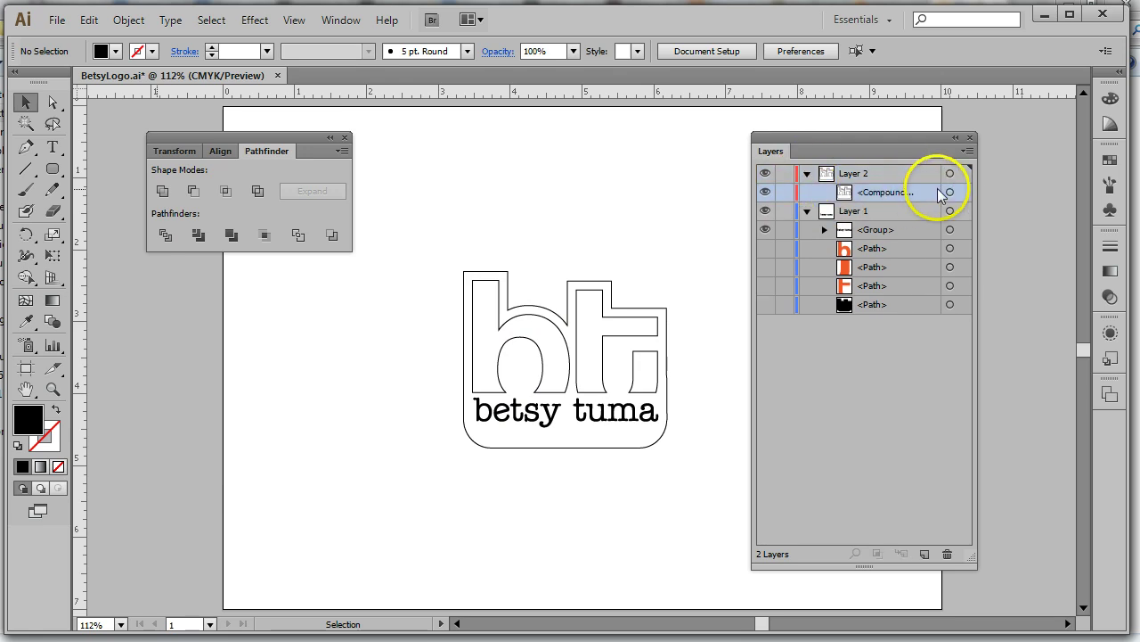
pyautogui.click(950, 192)
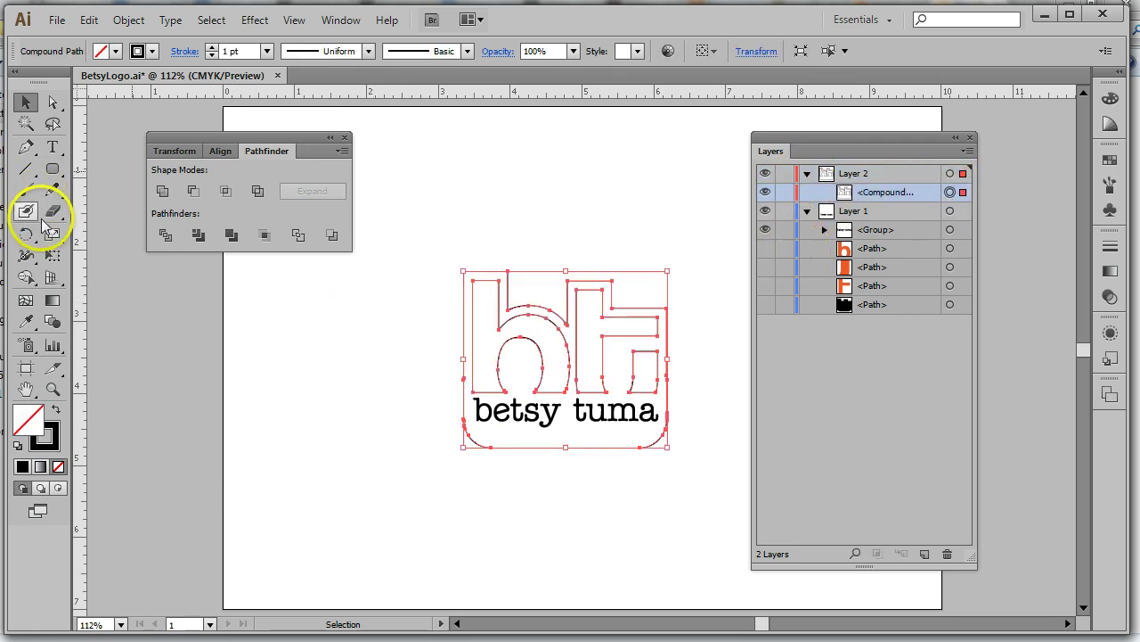
# Merge all logo regions into one outline with Shape Builder, hide Layer 1, and select the outline
pyautogui.click(25, 276)
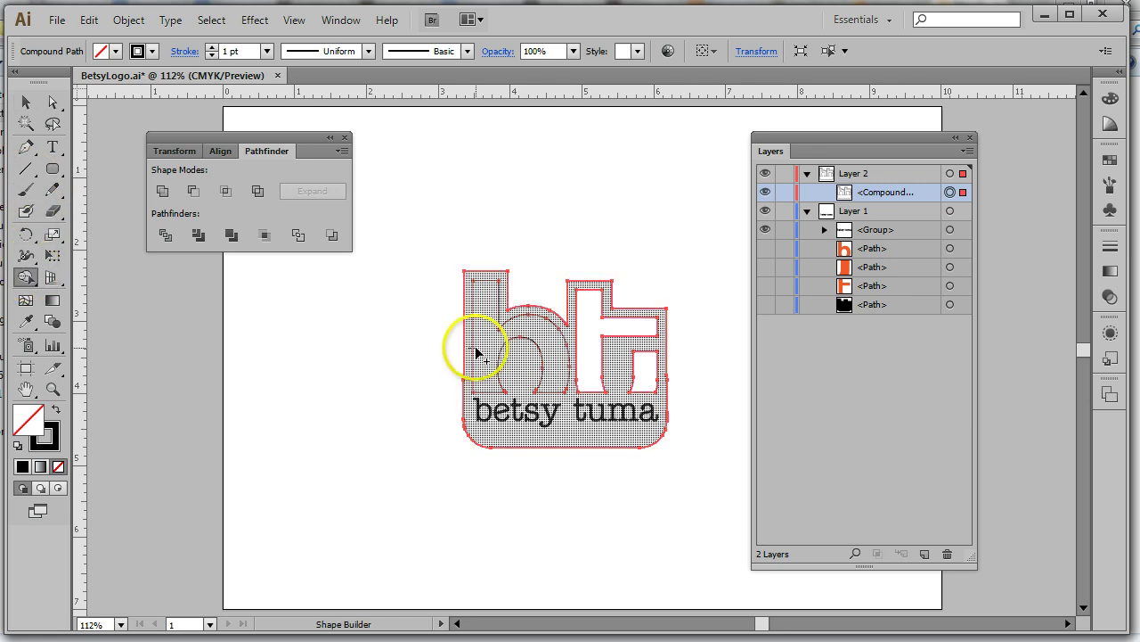
pyautogui.moveTo(490, 354)
pyautogui.mouseDown()
pyautogui.moveTo(529, 344)
pyautogui.moveTo(636, 374)
pyautogui.moveTo(641, 366)
pyautogui.mouseUp()
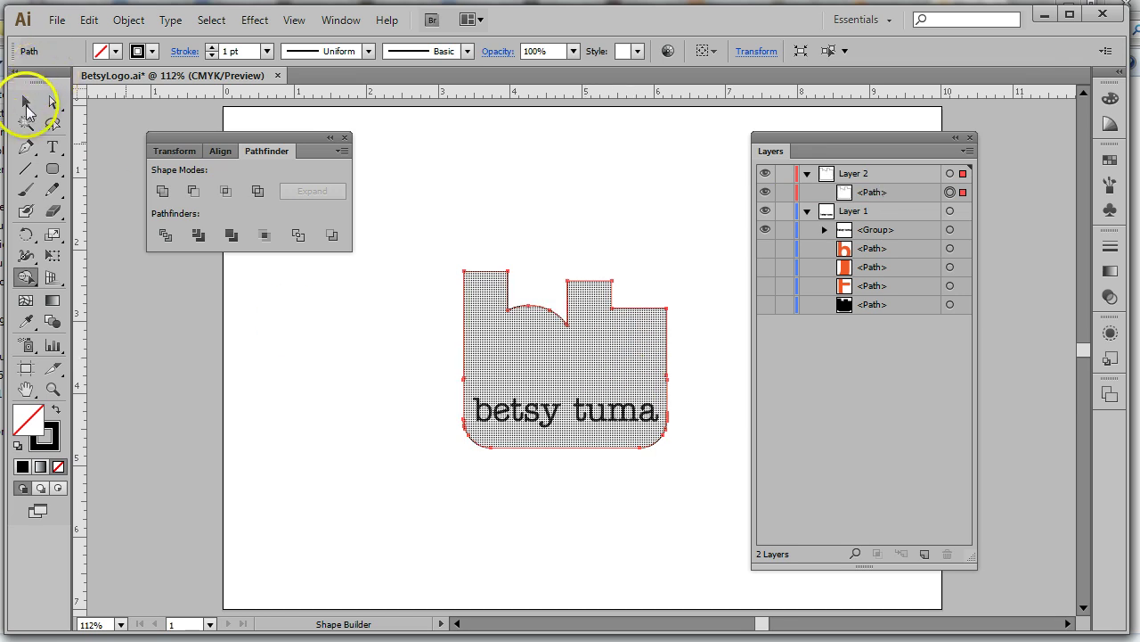
pyautogui.click(26, 102)
pyautogui.click(765, 211)
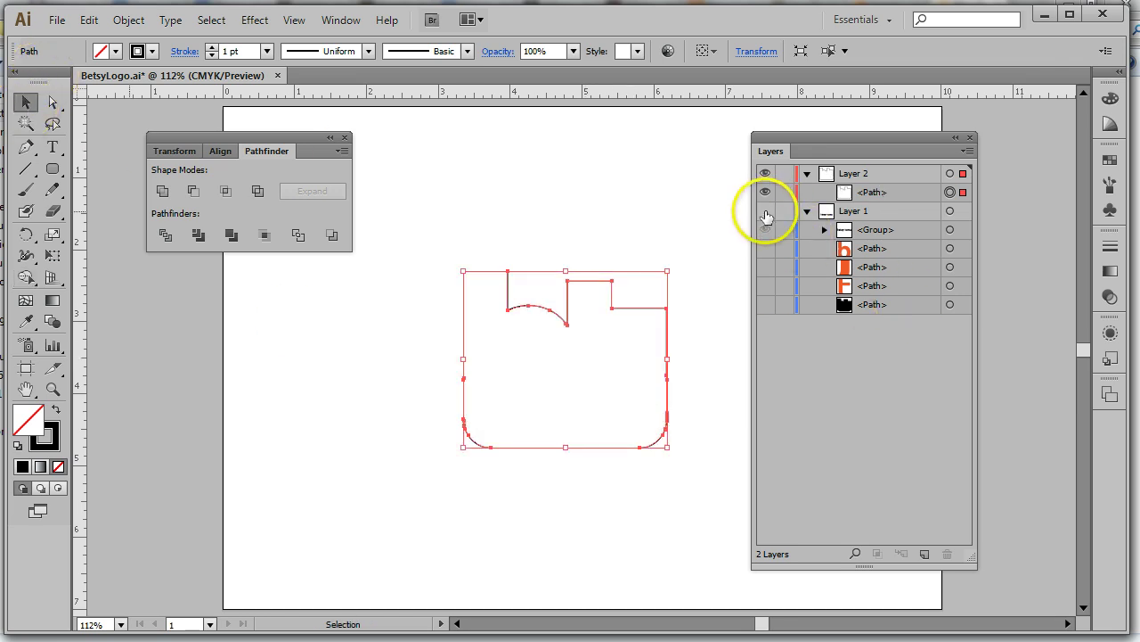
pyautogui.click(709, 403)
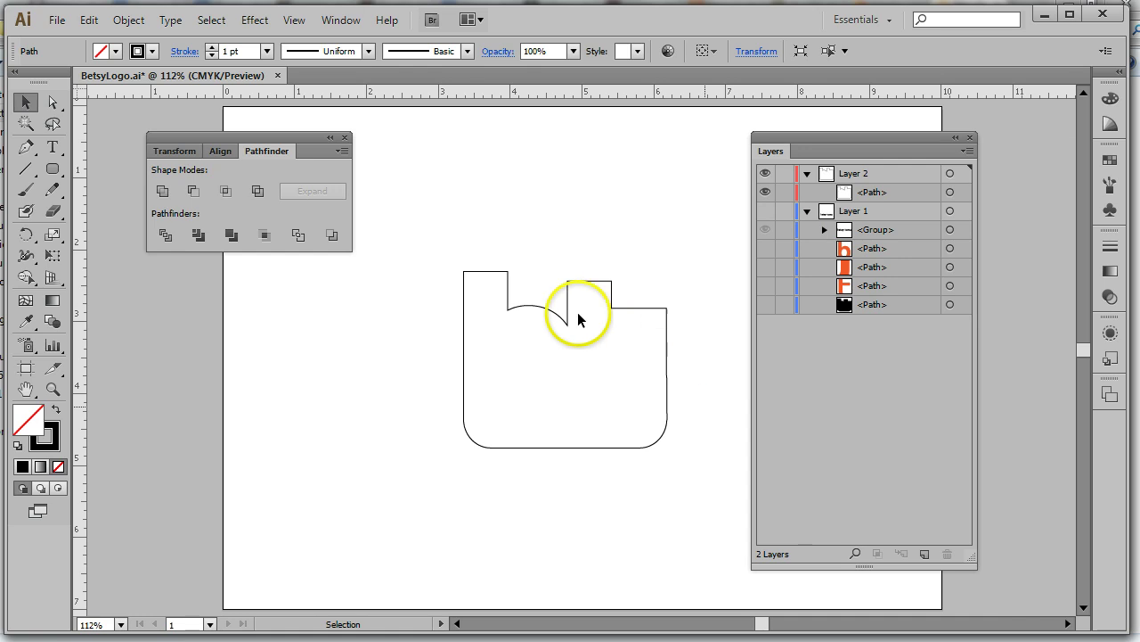
pyautogui.click(949, 192)
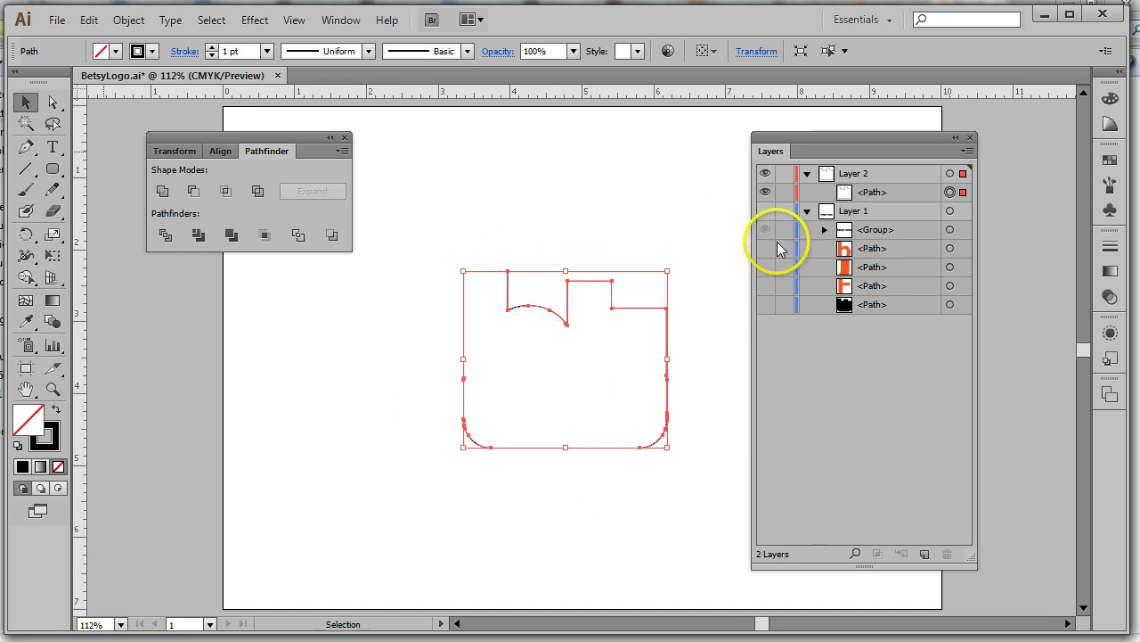
# Make Layer 1, the orange b and t pieces and the black backing visible, then select the backing
pyautogui.click(765, 211)
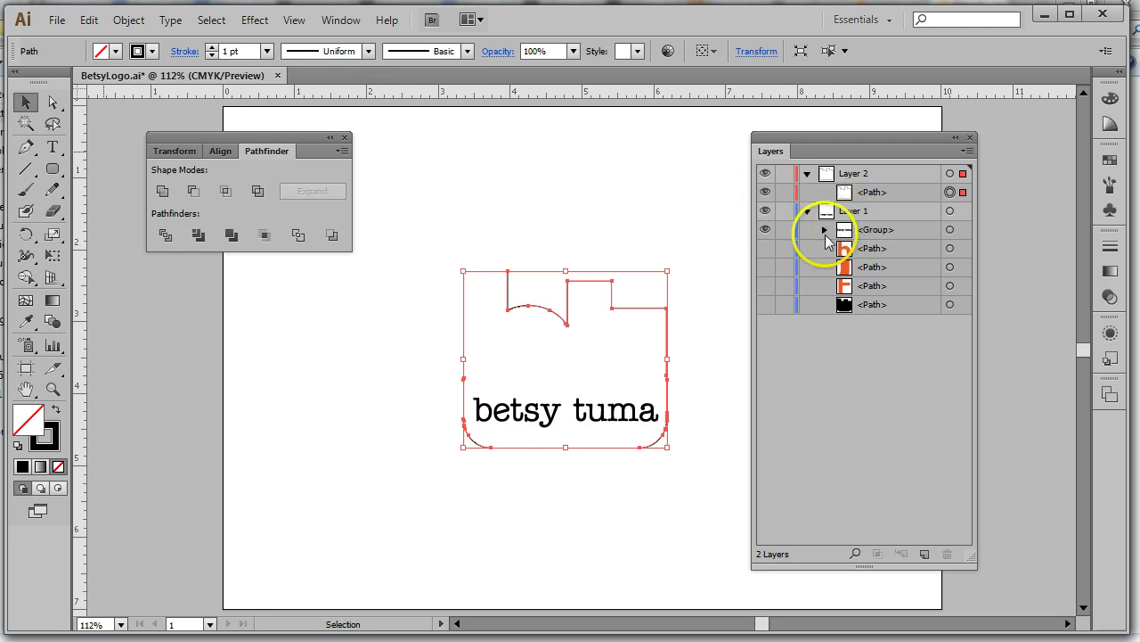
pyautogui.click(767, 269)
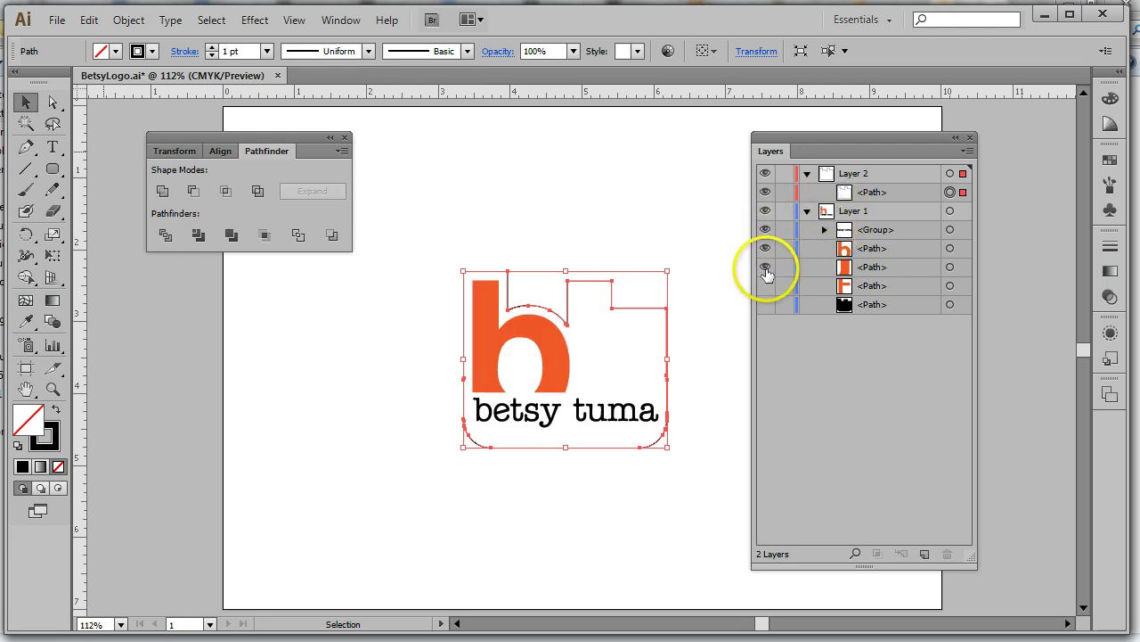
pyautogui.click(768, 286)
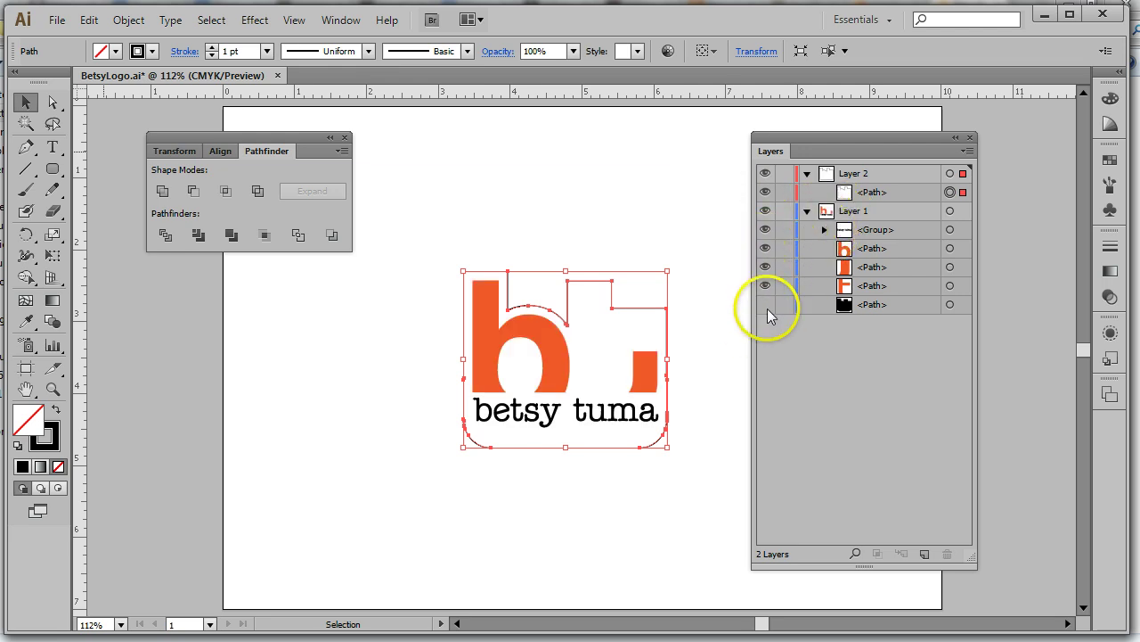
pyautogui.click(767, 304)
pyautogui.click(911, 306)
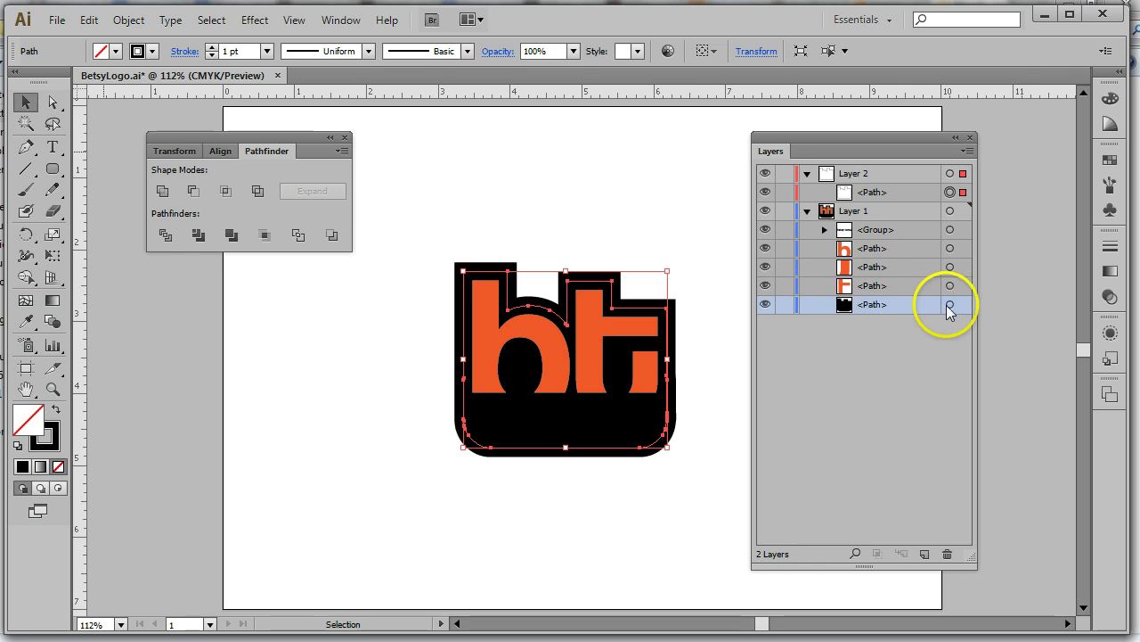
pyautogui.click(950, 305)
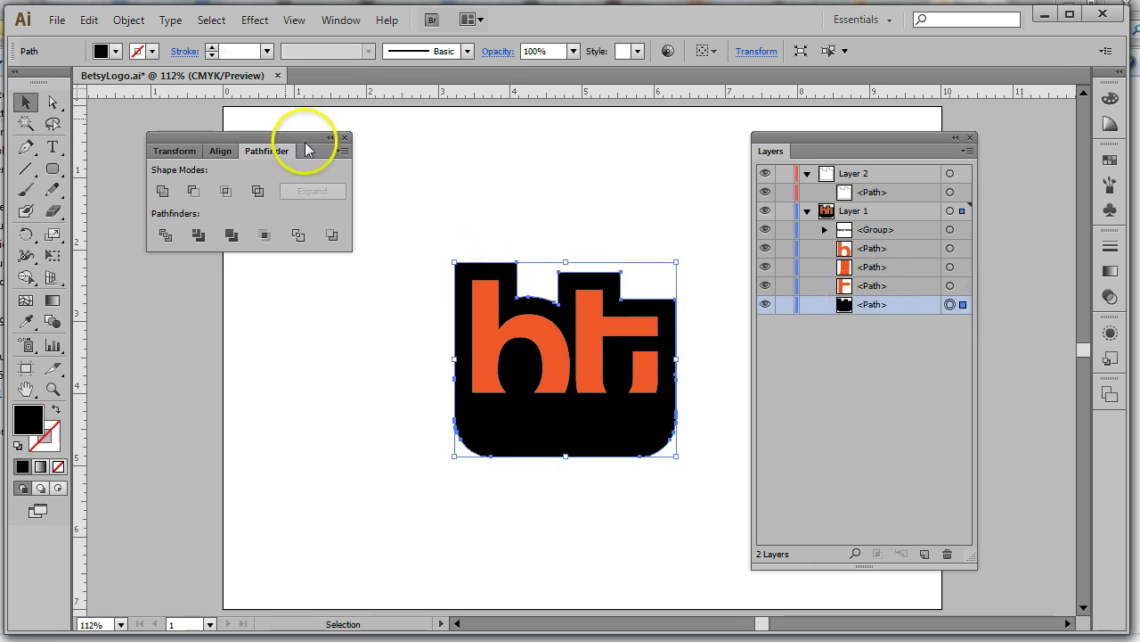
# Fill the backing with the yellow-orange-red gradient, reversed so red is on the left
pyautogui.click(115, 51)
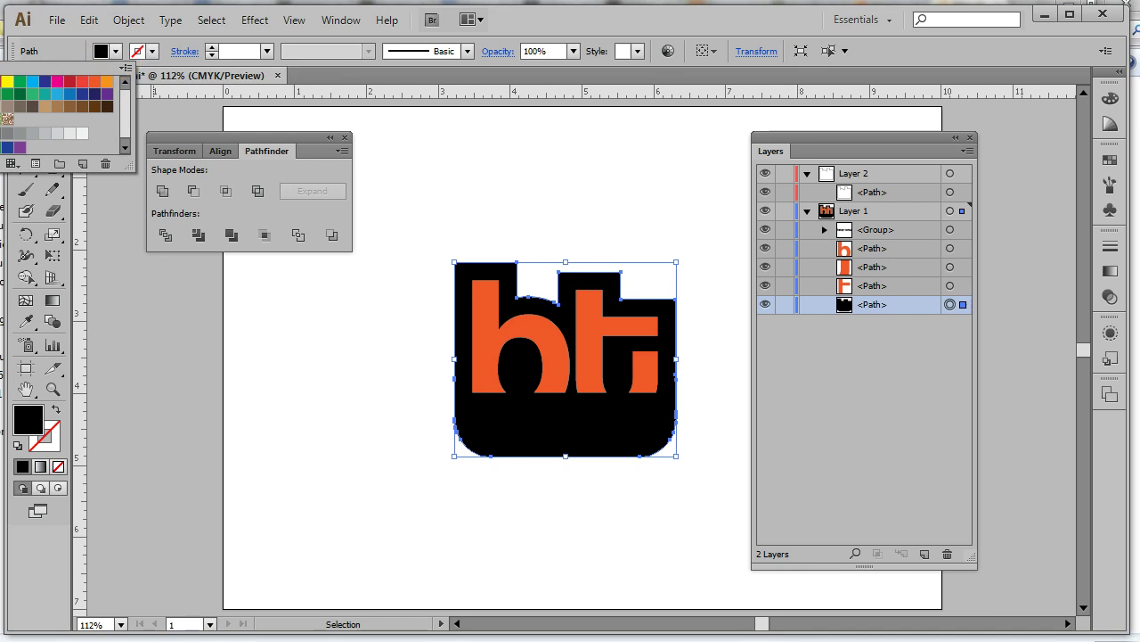
pyautogui.click(7, 119)
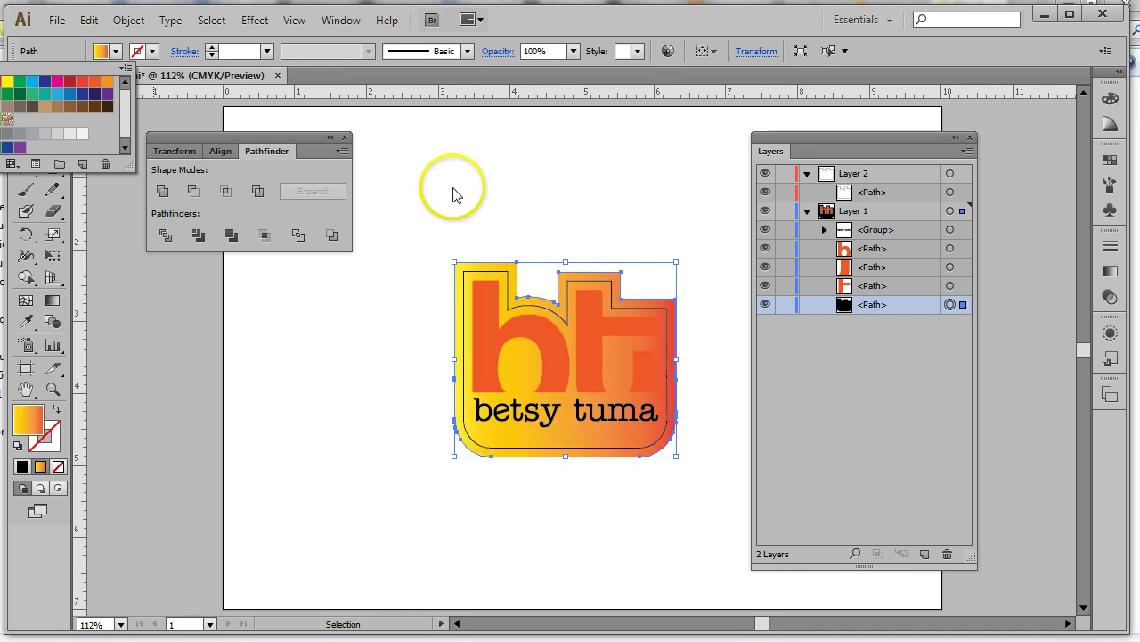
pyautogui.click(1113, 268)
pyautogui.click(1109, 273)
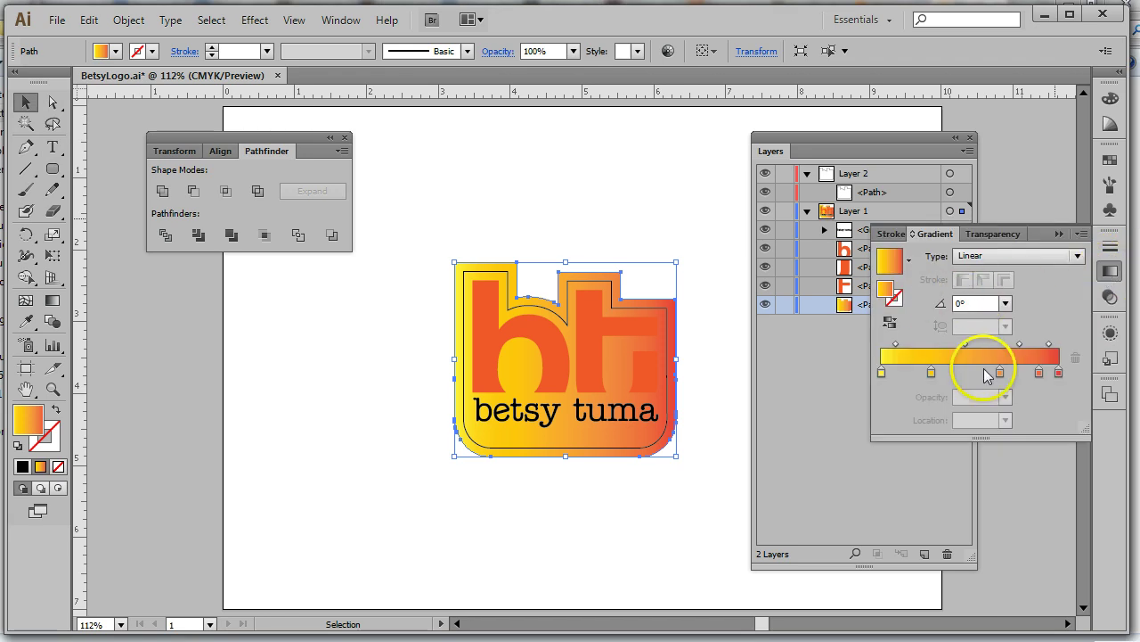
pyautogui.click(890, 321)
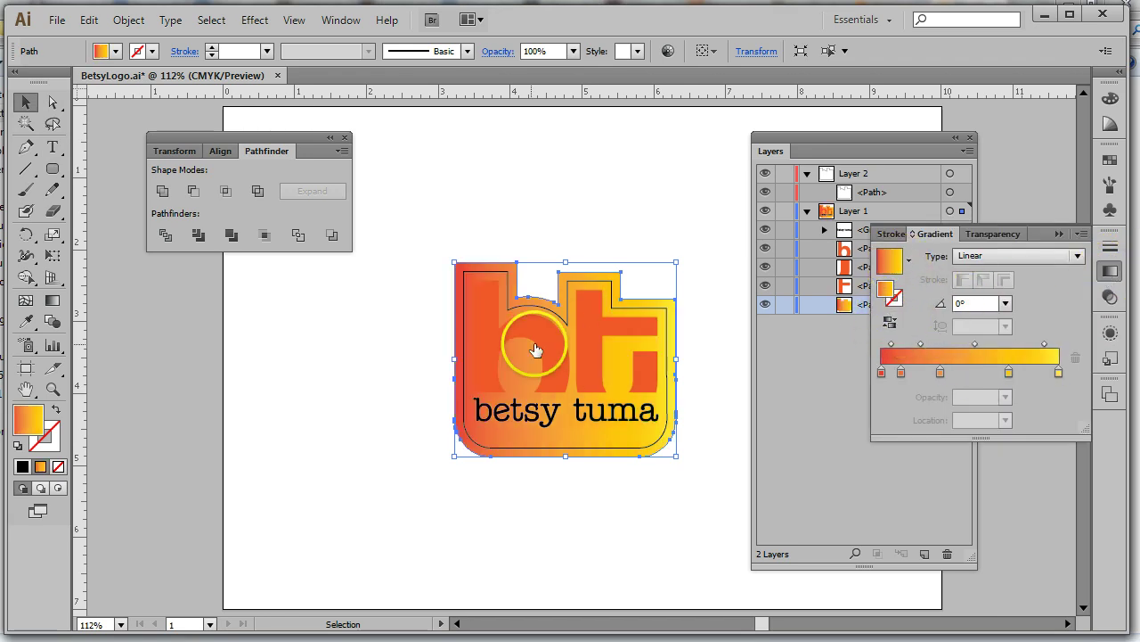
pyautogui.click(591, 158)
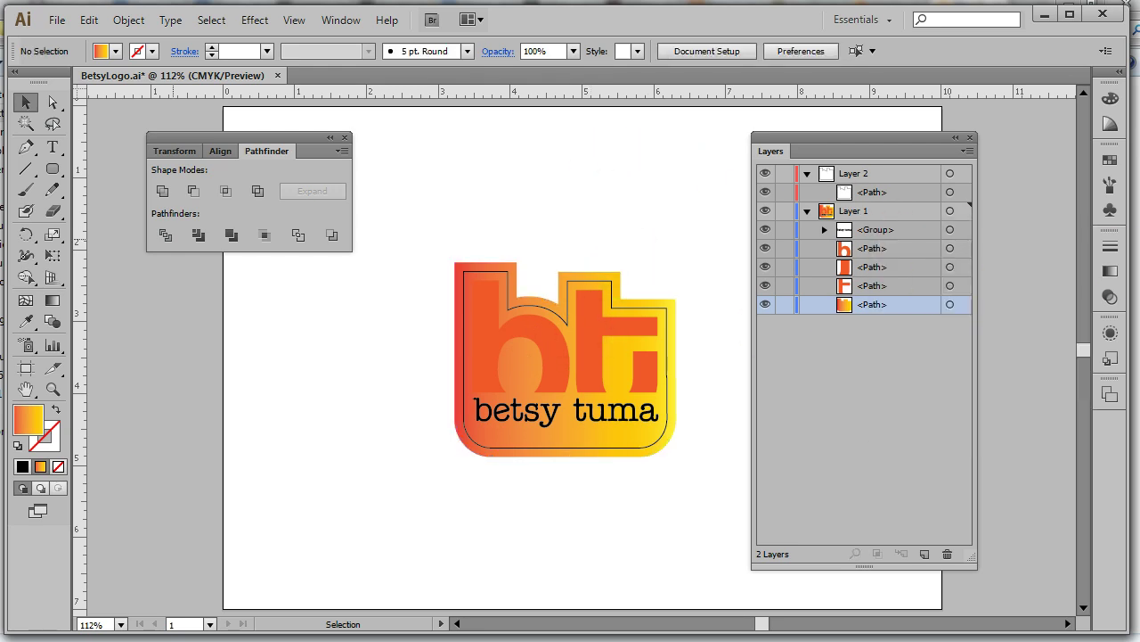
pyautogui.click(1111, 272)
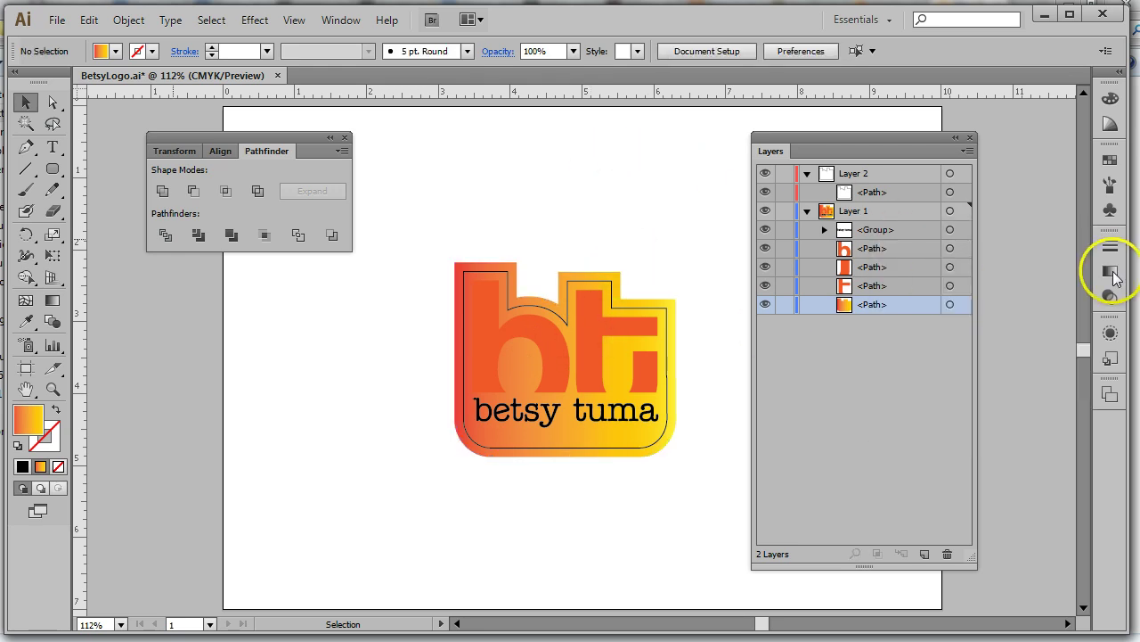
# Select the b and t letters and, after trying greens and blue, fill them purple
pyautogui.click(491, 320)
pyautogui.keyDown('shift'); pyautogui.click(593, 320); pyautogui.keyUp('shift')
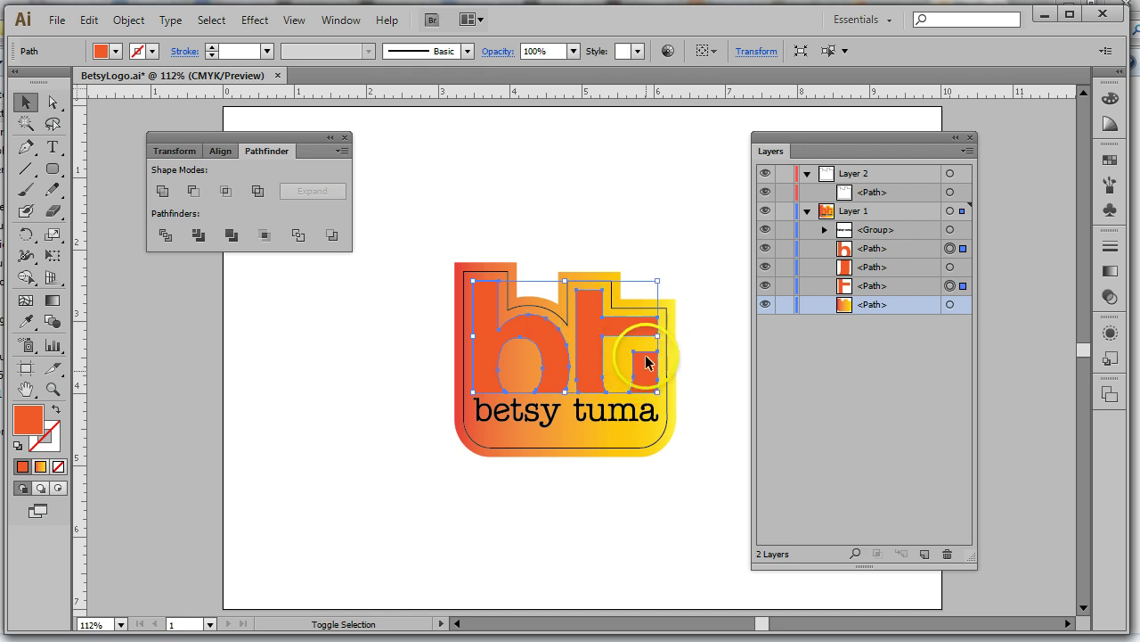
pyautogui.click(116, 51)
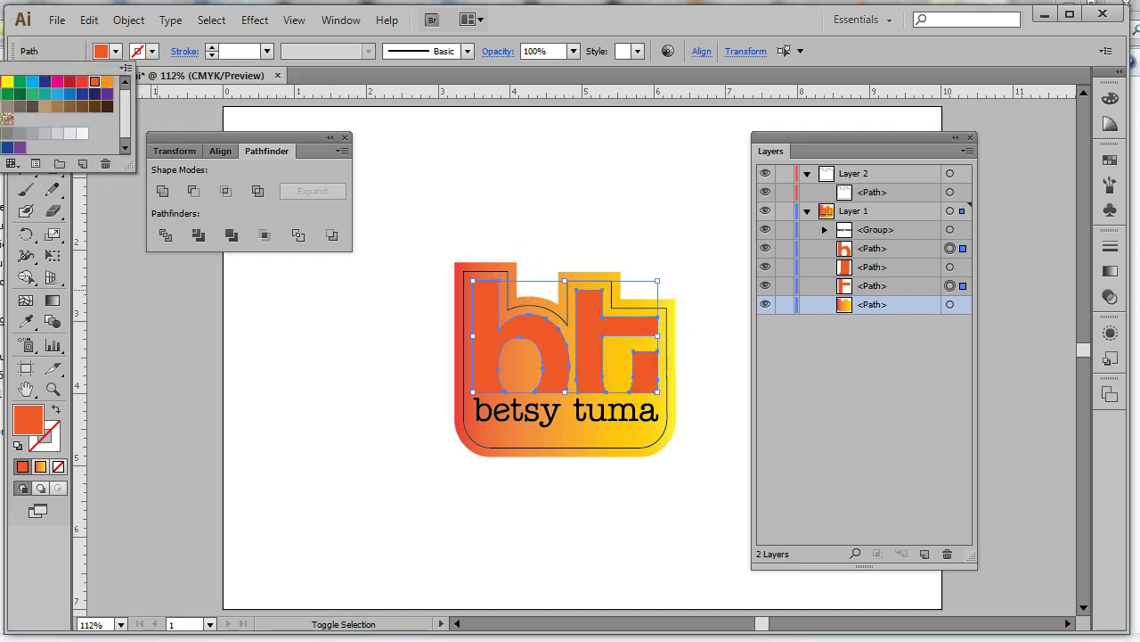
pyautogui.click(9, 93)
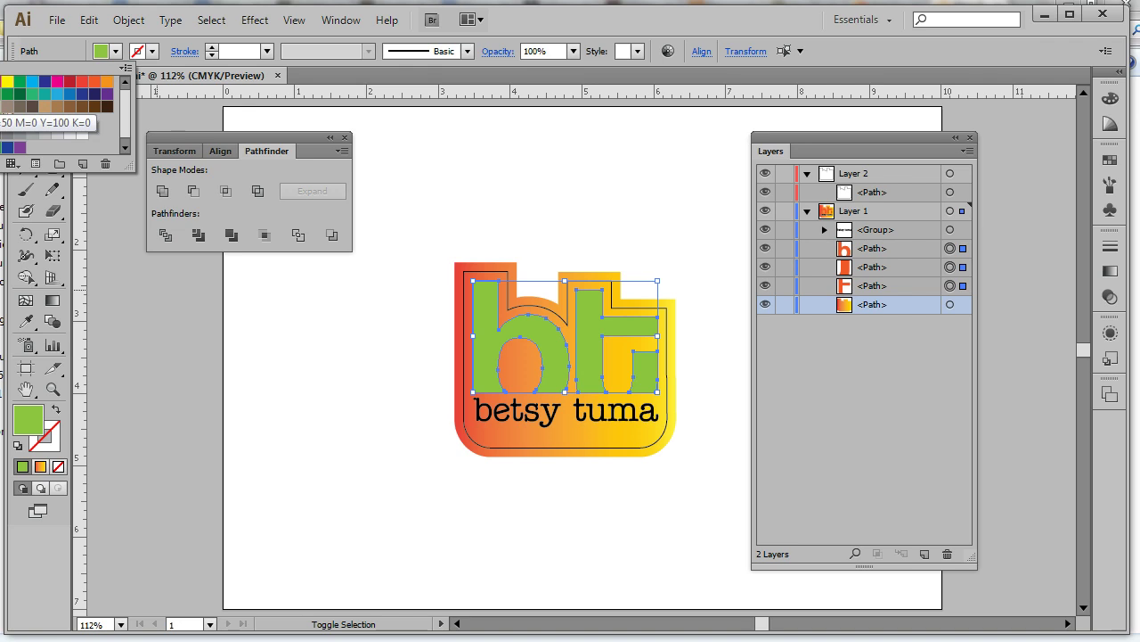
pyautogui.click(19, 94)
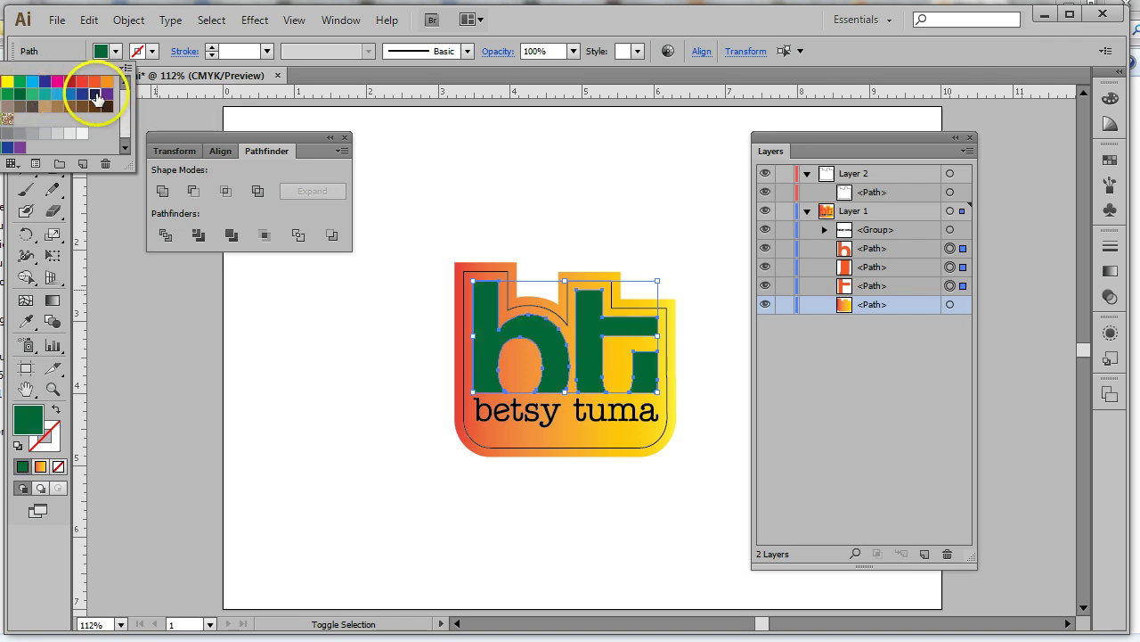
pyautogui.click(95, 95)
pyautogui.click(106, 95)
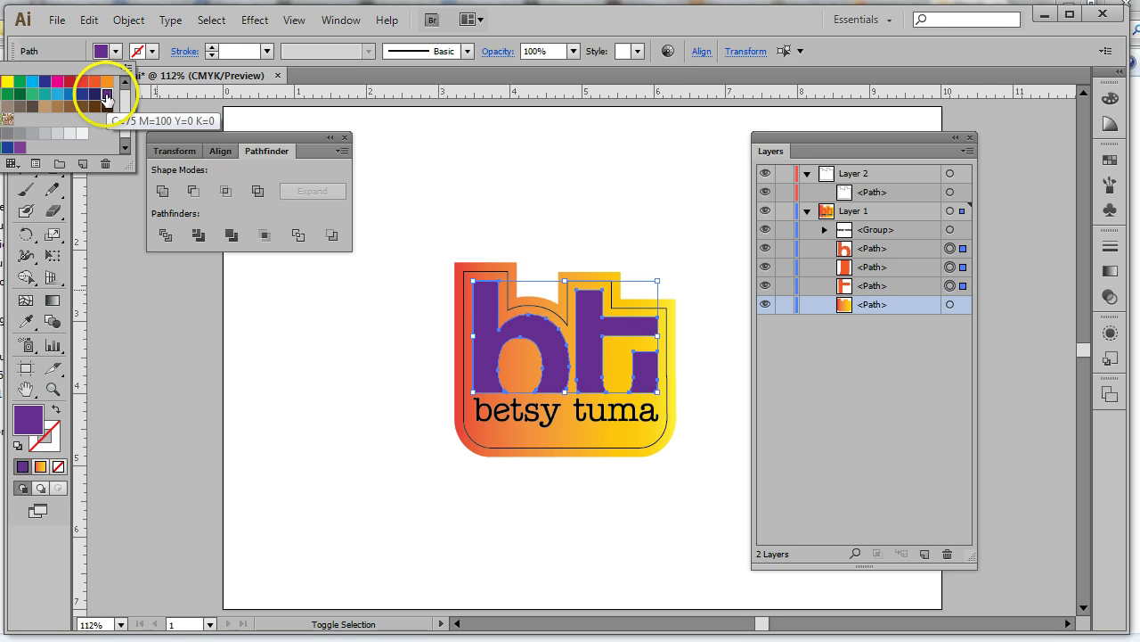
pyautogui.click(517, 207)
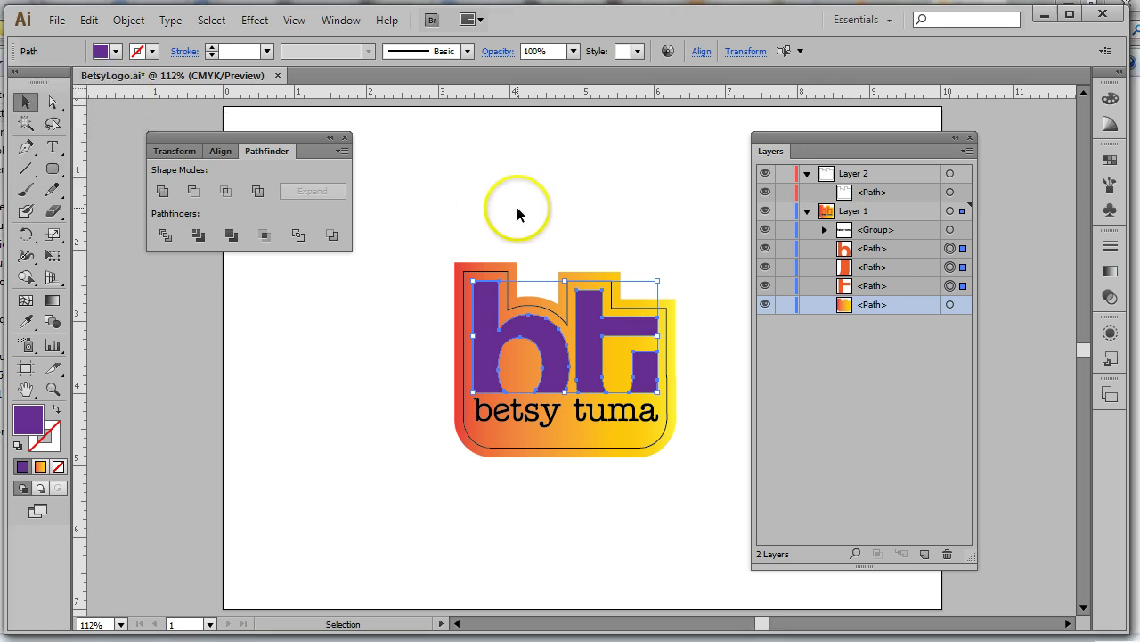
pyautogui.click(700, 195)
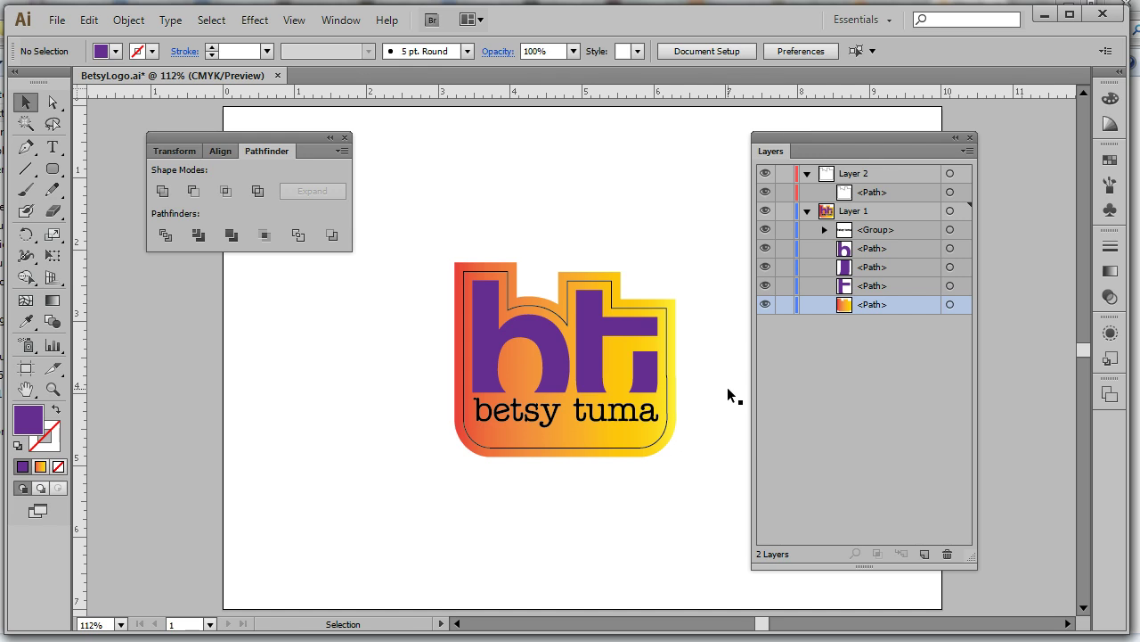
pyautogui.click(766, 304)
# Collapse Layer 1, target the Layer 2 die-line path, then clear the selection
pyautogui.click(806, 211)
pyautogui.click(870, 191)
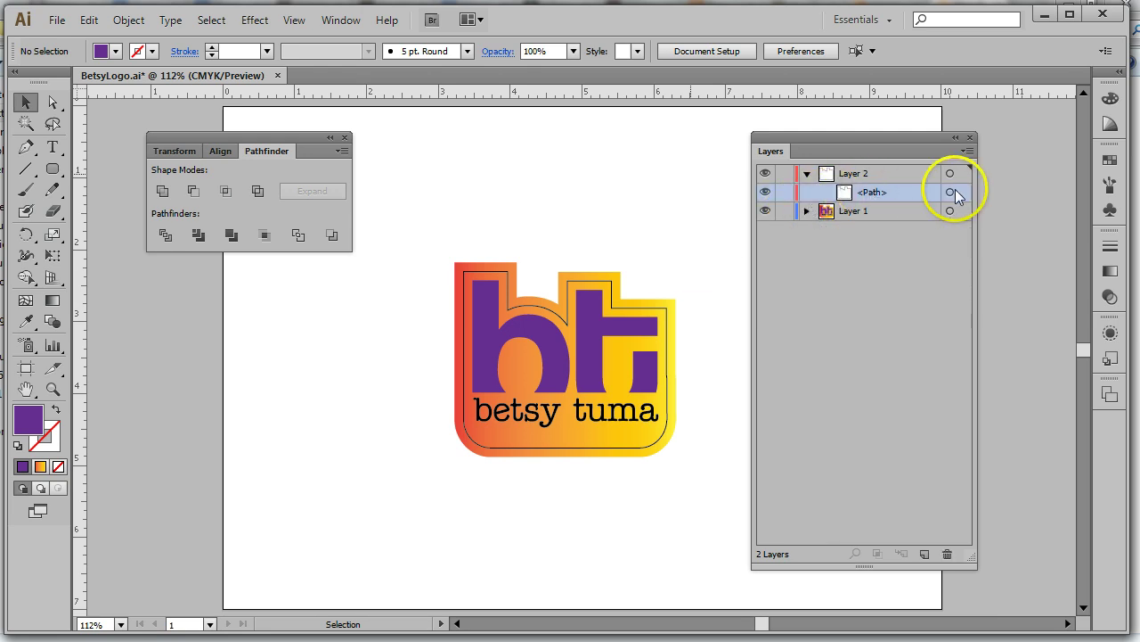
pyautogui.click(950, 192)
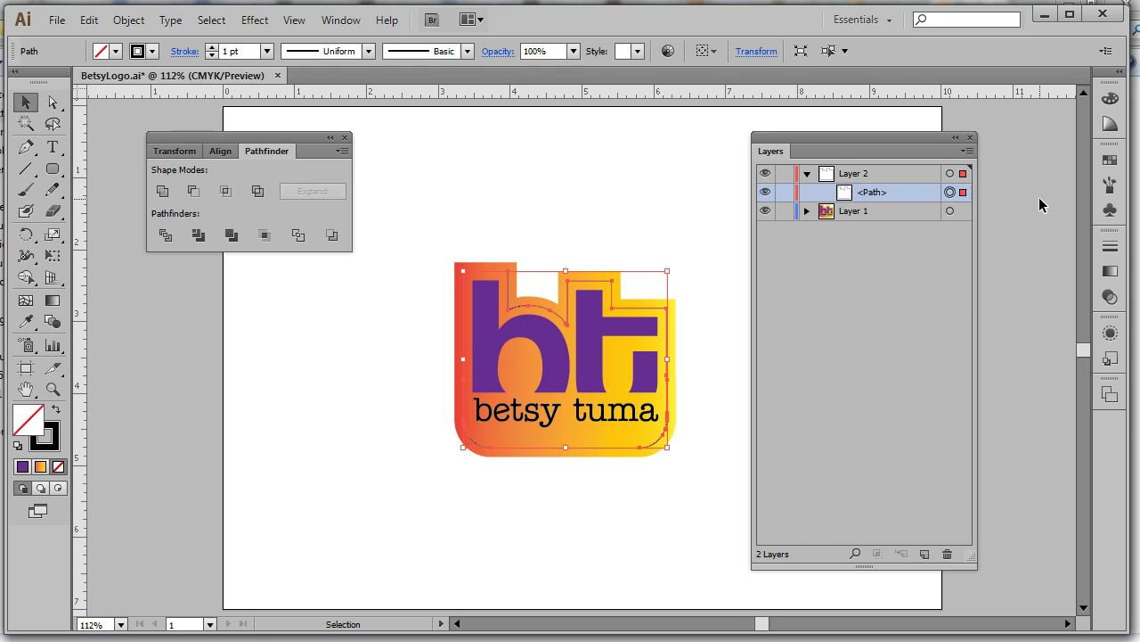
pyautogui.click(648, 182)
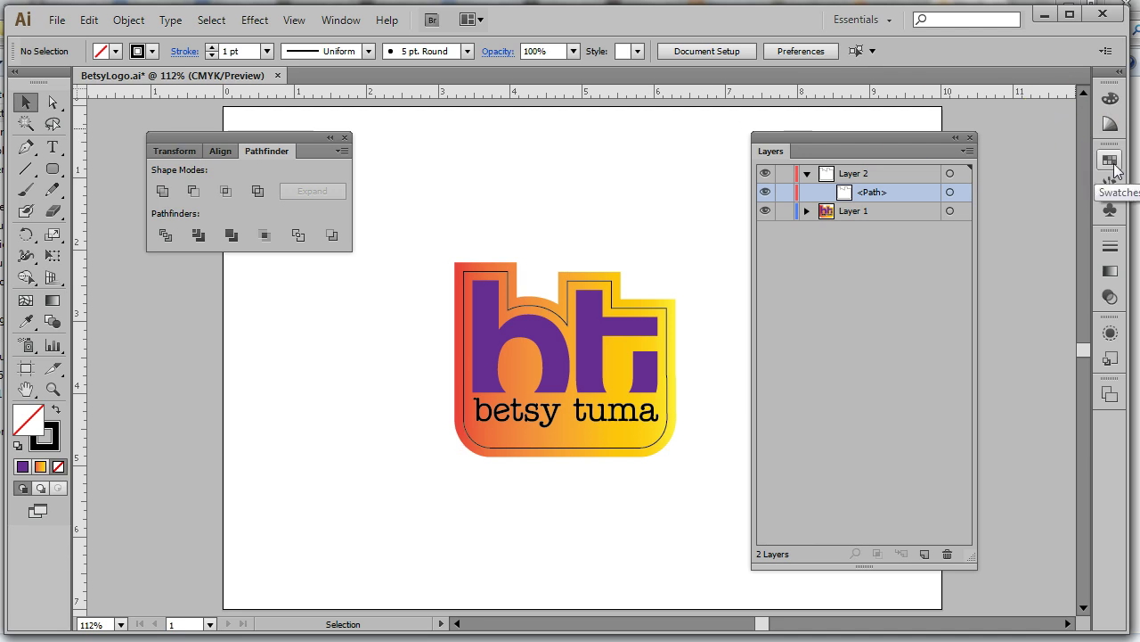
# Pick green as the current fill colour from the Color panel's spectrum
pyautogui.click(1110, 100)
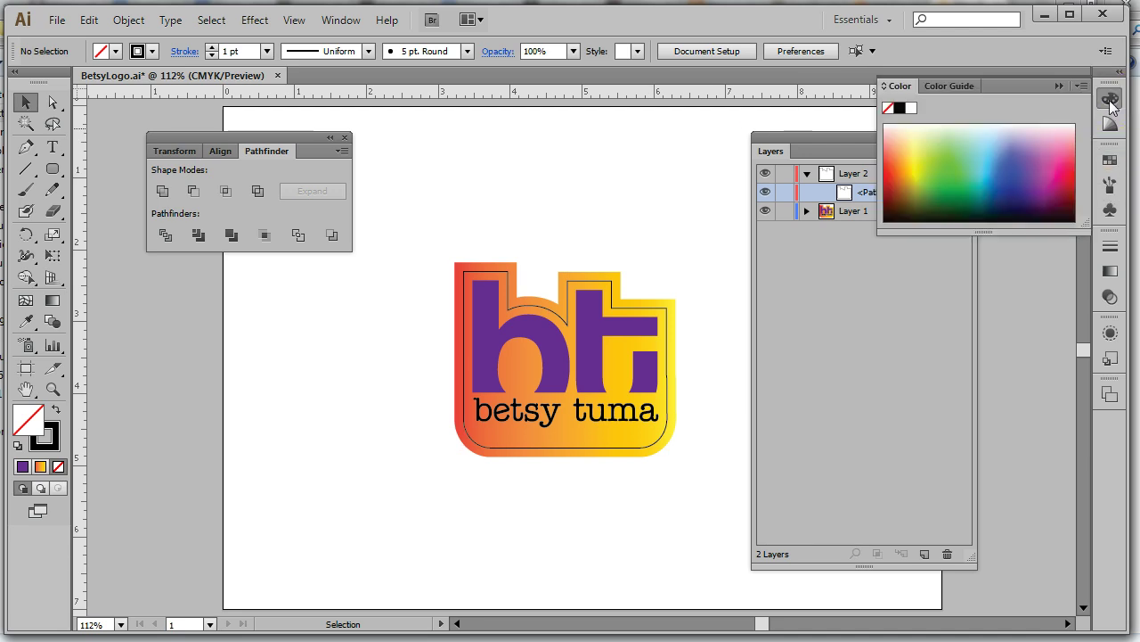
pyautogui.click(991, 151)
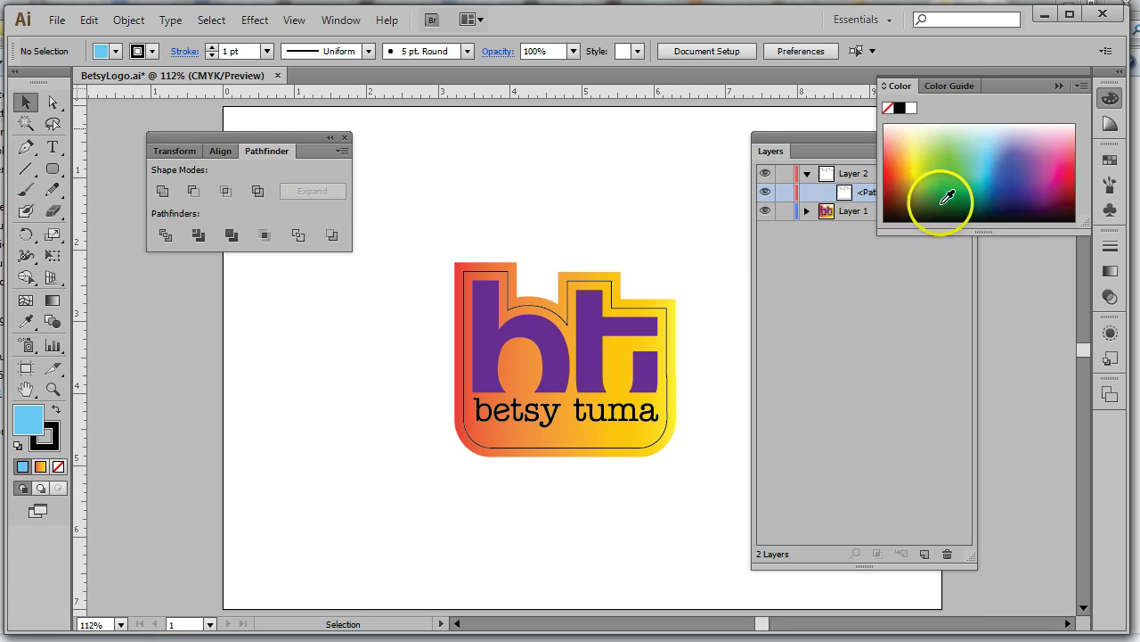
pyautogui.click(942, 189)
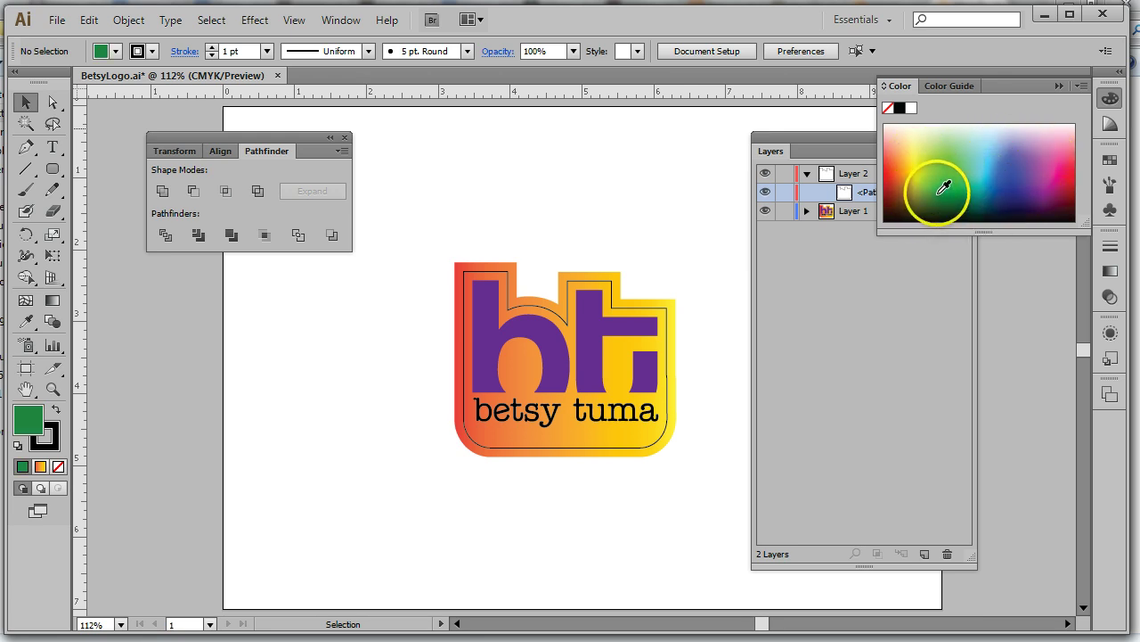
pyautogui.click(1111, 98)
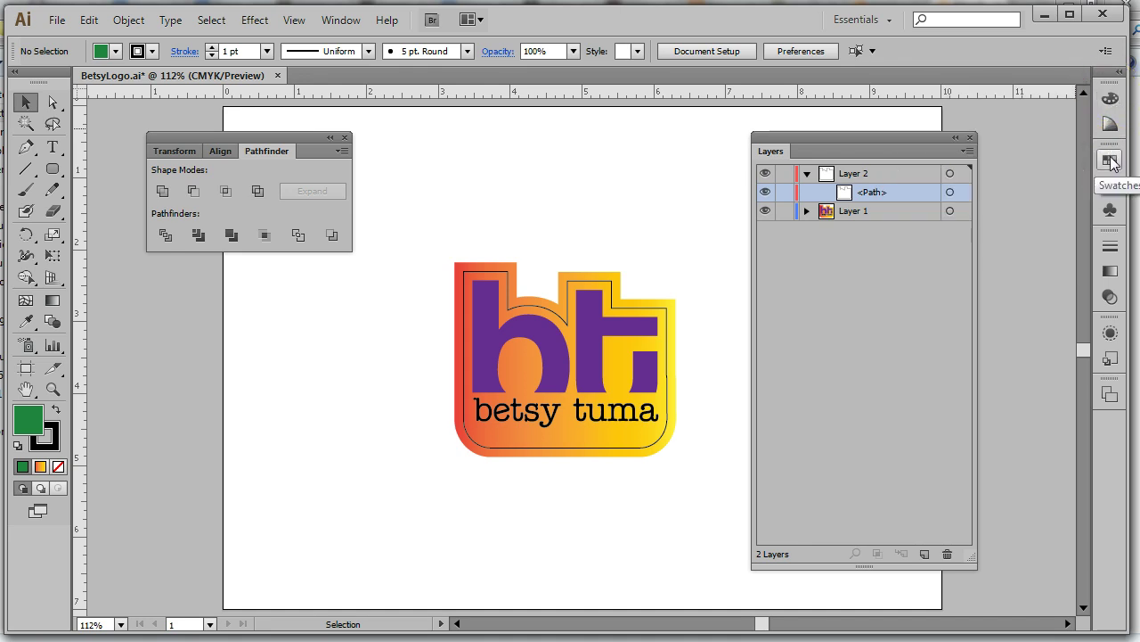
pyautogui.click(1110, 161)
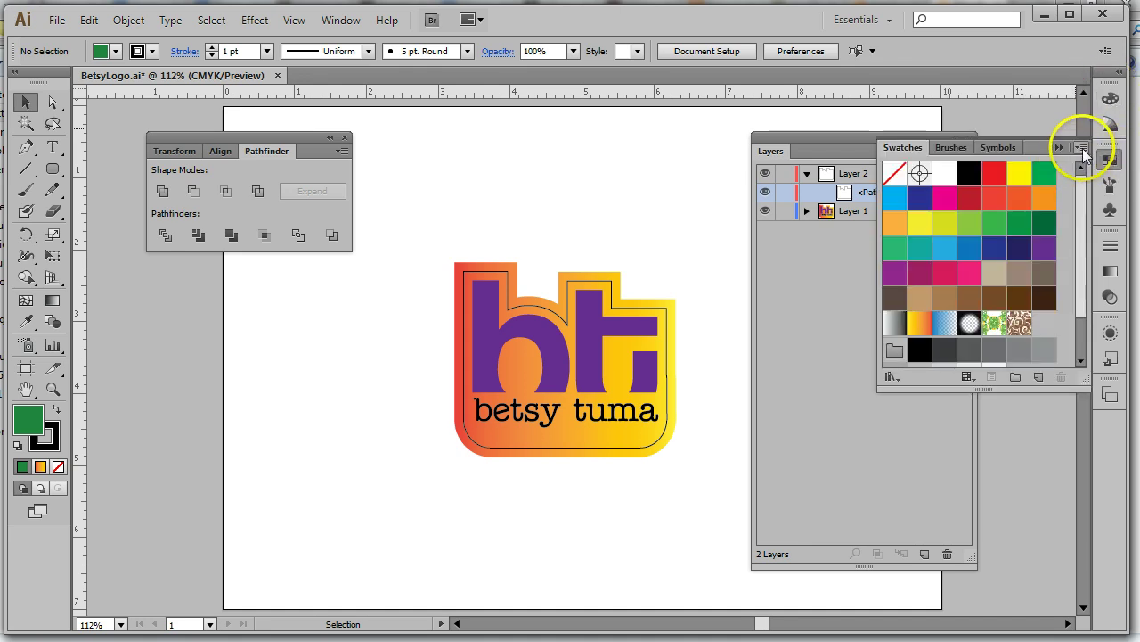
# From the existing green, create a spot-colour swatch named 'DIE LINE - DO NOT PRINT'
pyautogui.click(1081, 148)
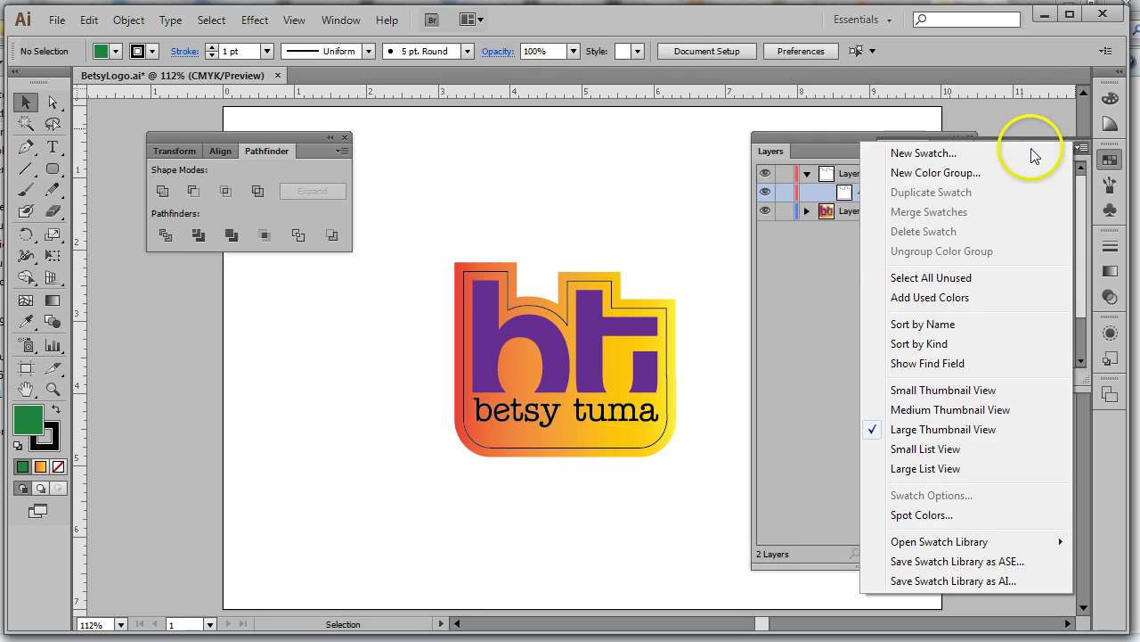
pyautogui.click(948, 157)
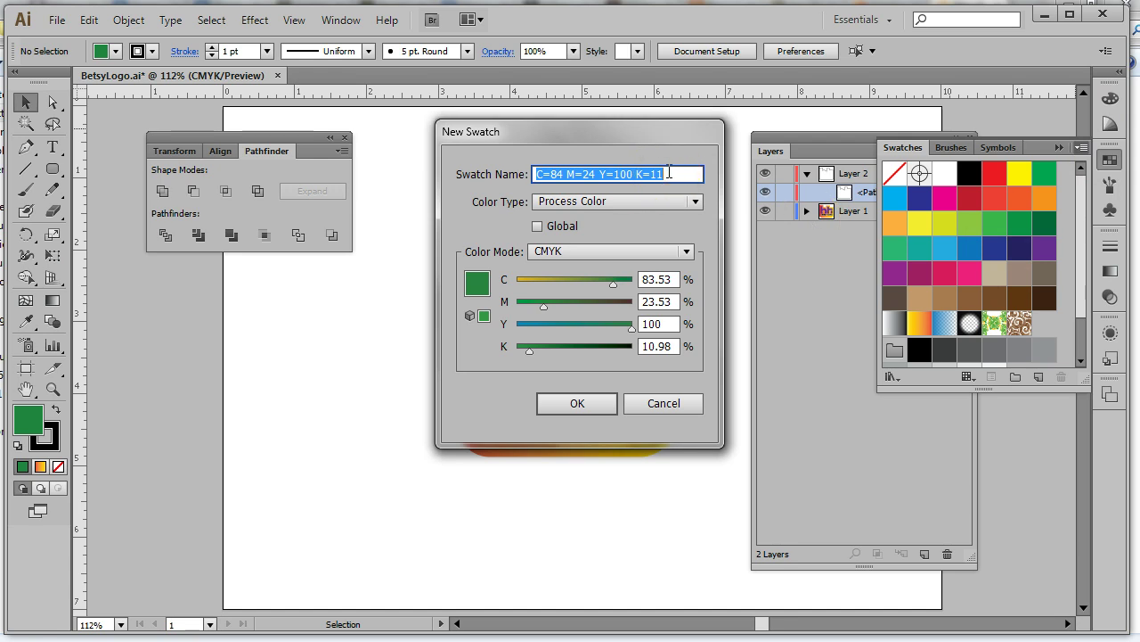
pyautogui.write('DIE LINE - DO NOT PRINT')
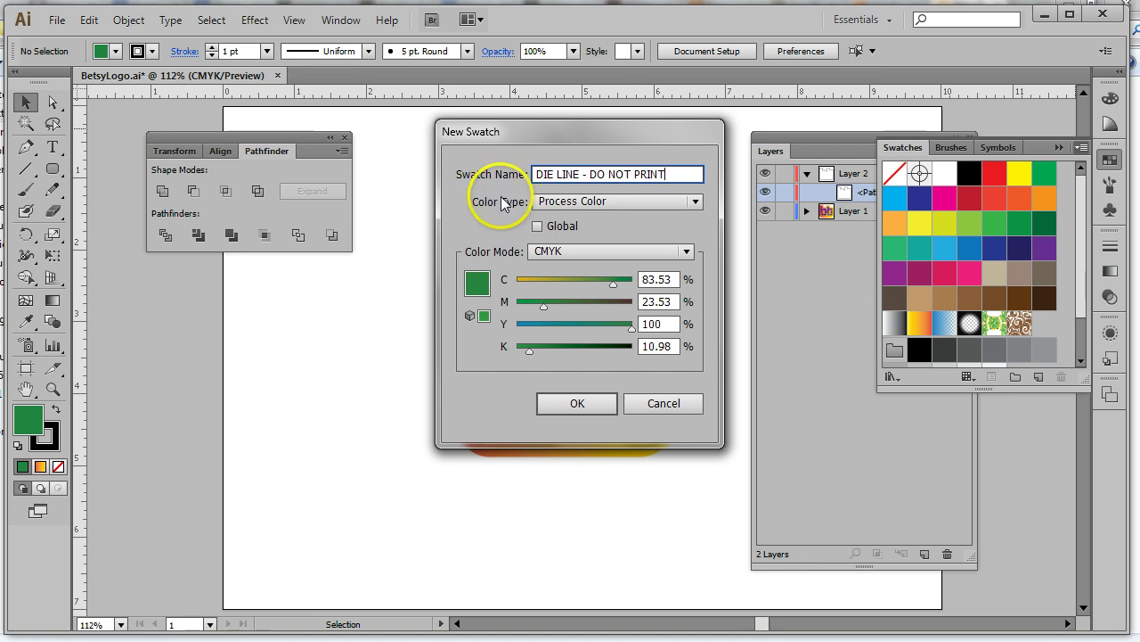
pyautogui.click(696, 203)
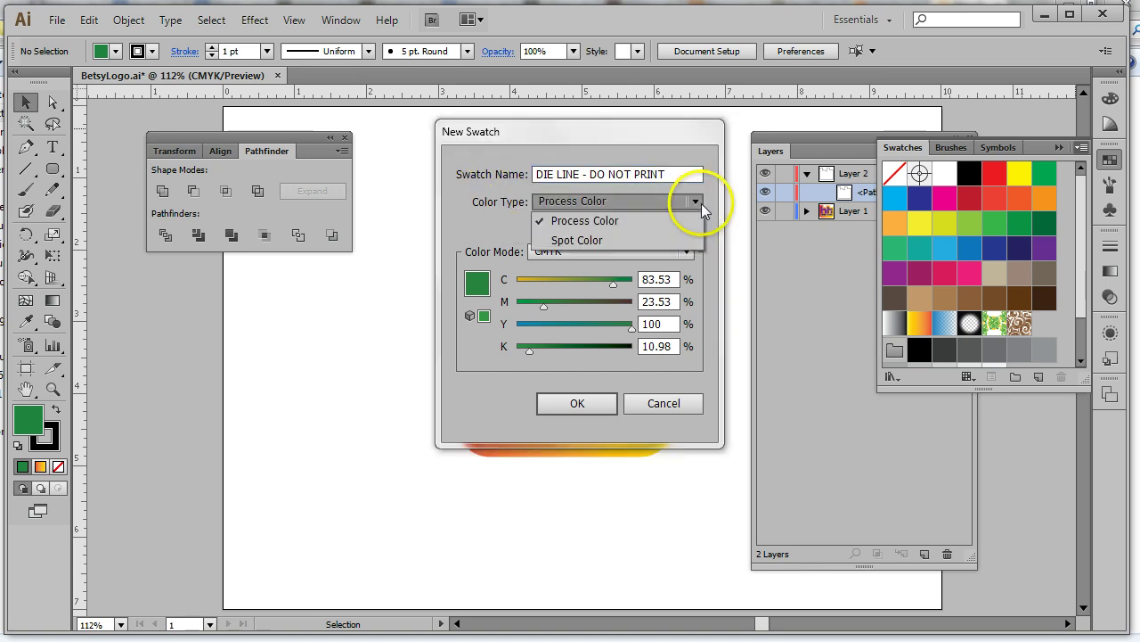
pyautogui.click(593, 239)
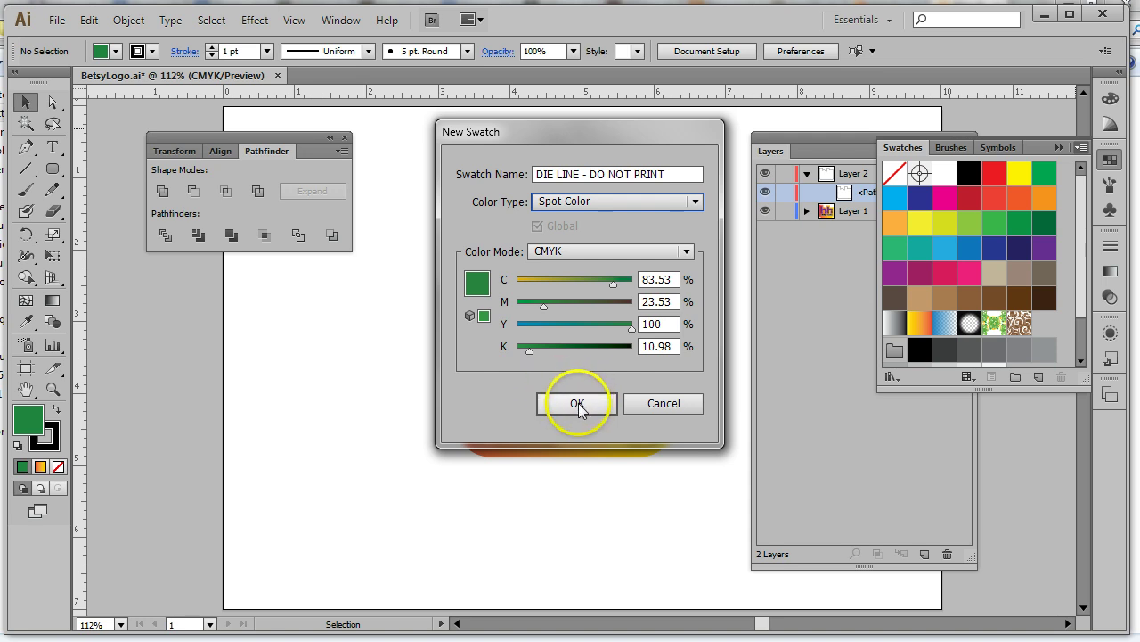
pyautogui.click(578, 403)
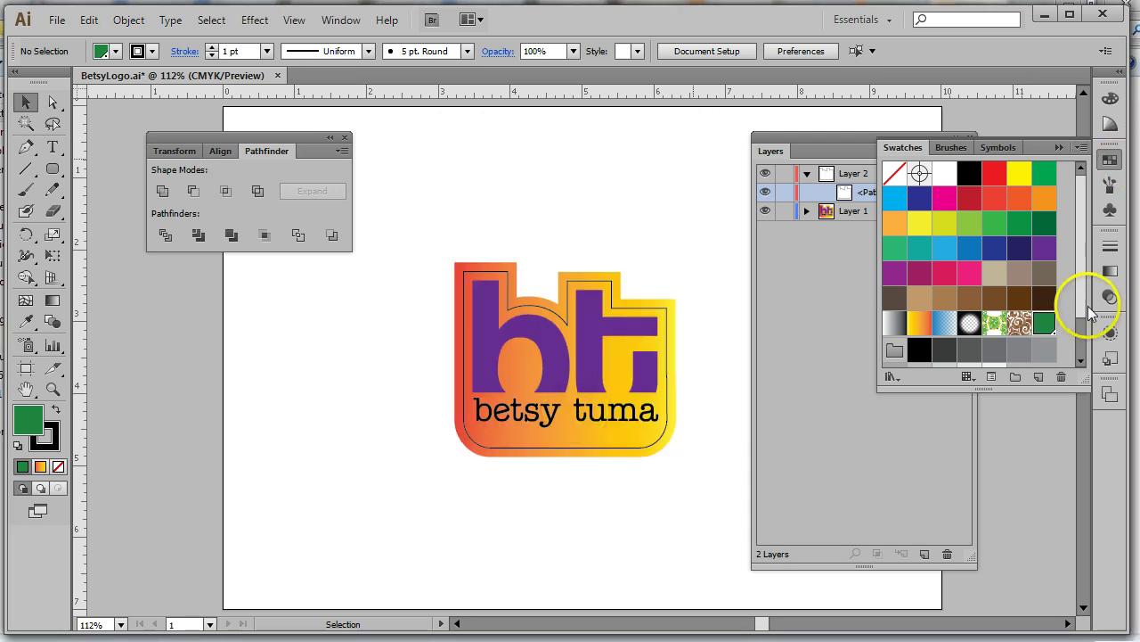
pyautogui.click(1110, 161)
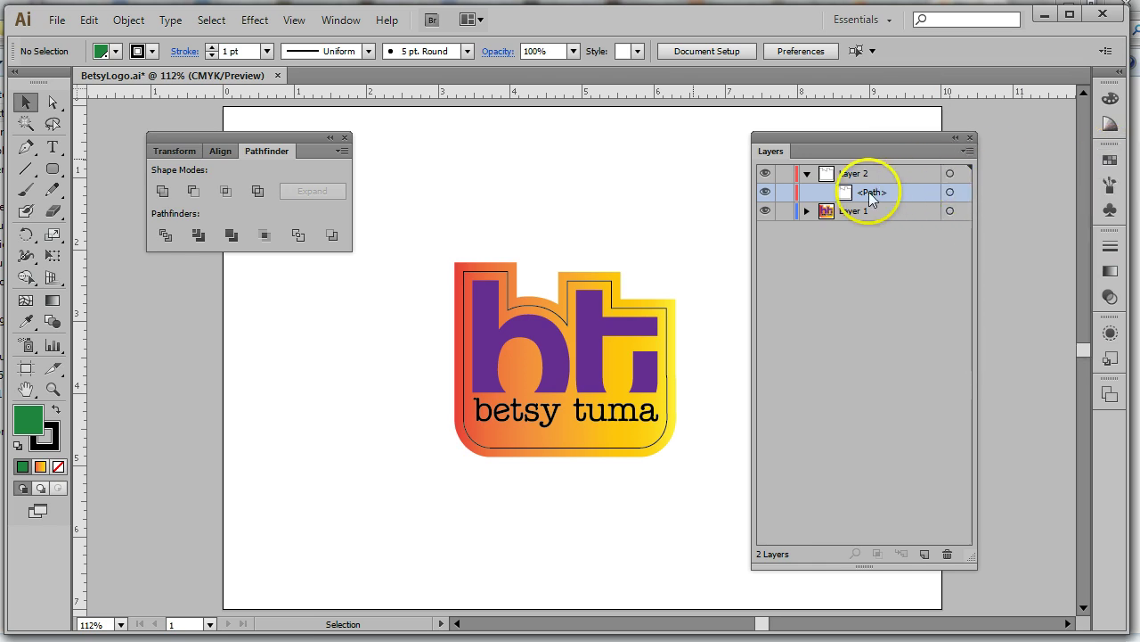
# Bring up the Attributes panel via Window, closing and repositioning the Pathfinder panel
pyautogui.click(339, 21)
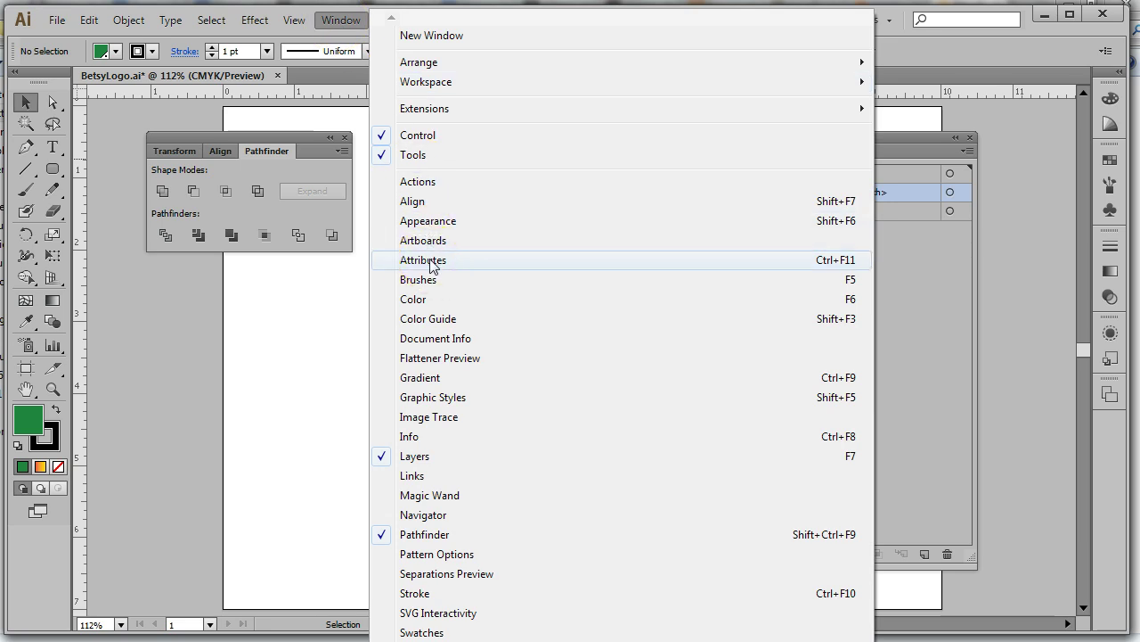
pyautogui.click(430, 260)
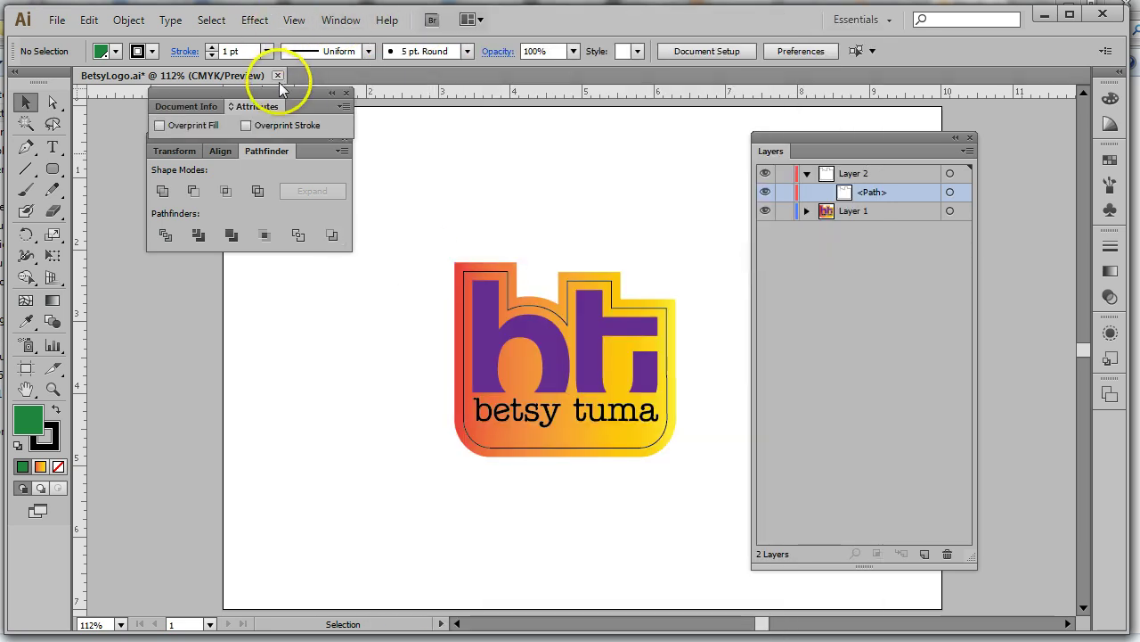
pyautogui.moveTo(375, 95); pyautogui.dragTo(583, 159)
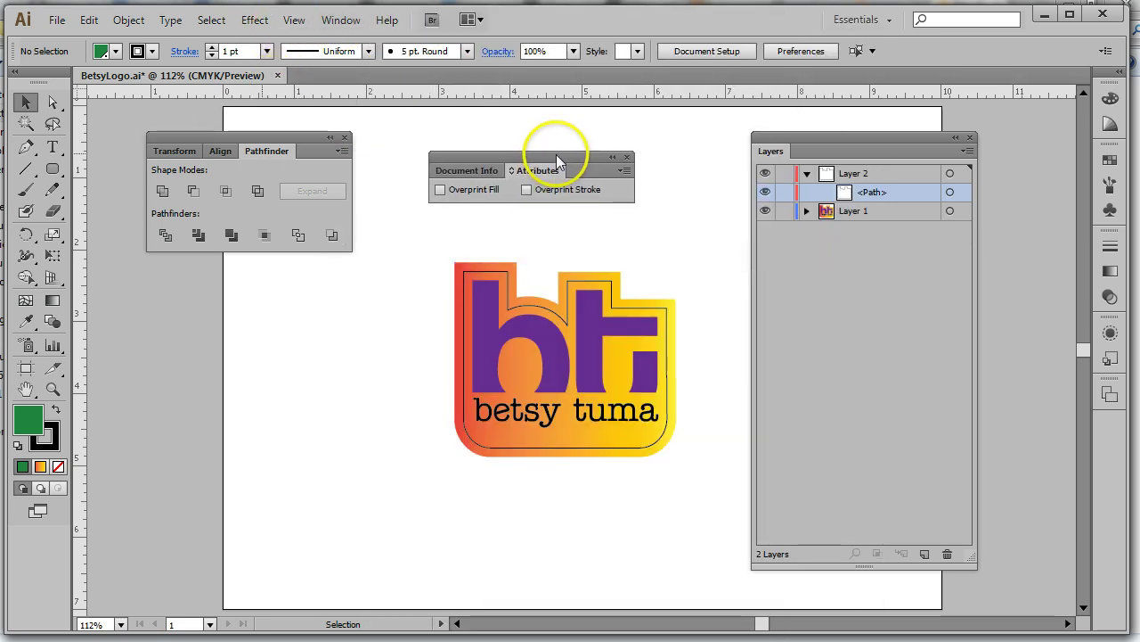
pyautogui.click(342, 134)
pyautogui.moveTo(472, 153); pyautogui.dragTo(387, 158)
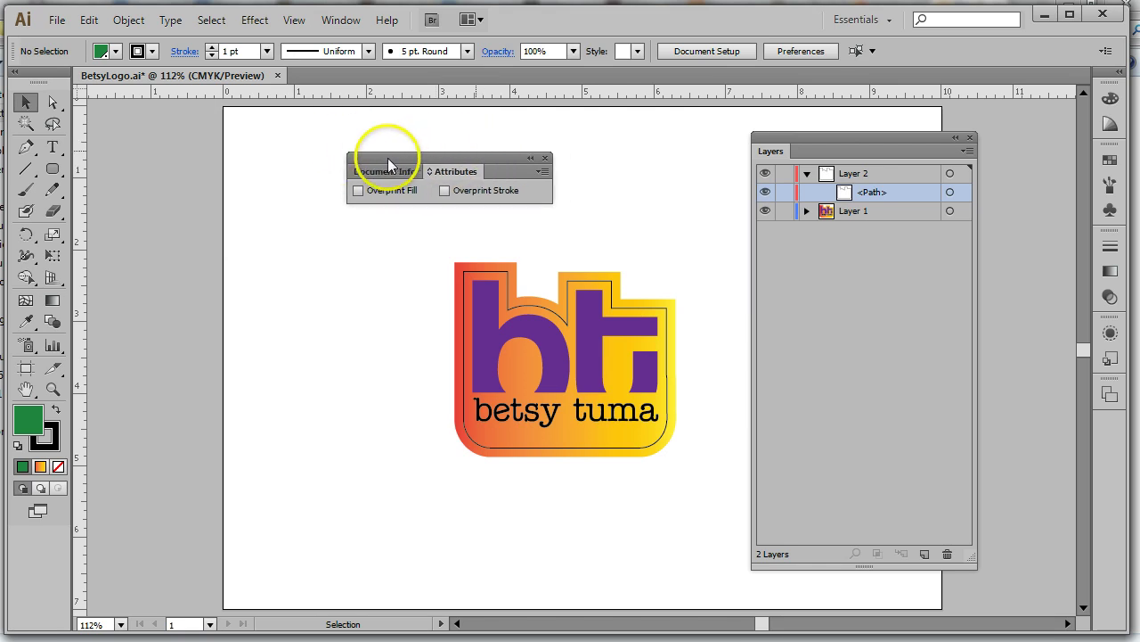
# Select the Layer 2 die-line path and turn on Overprint Stroke
pyautogui.click(445, 190)
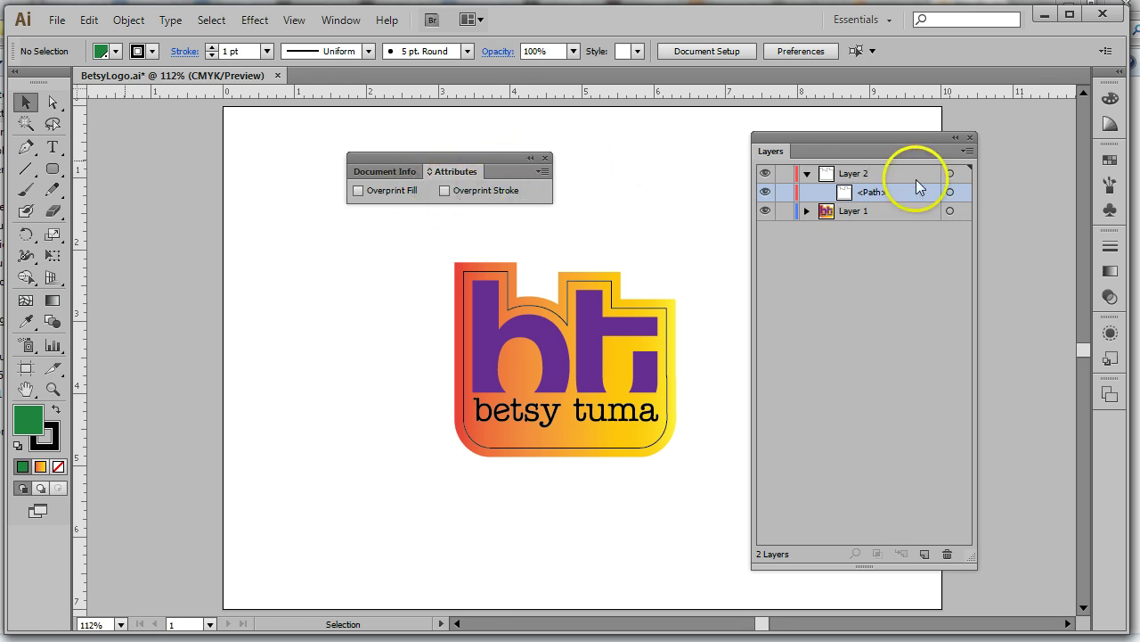
pyautogui.click(951, 193)
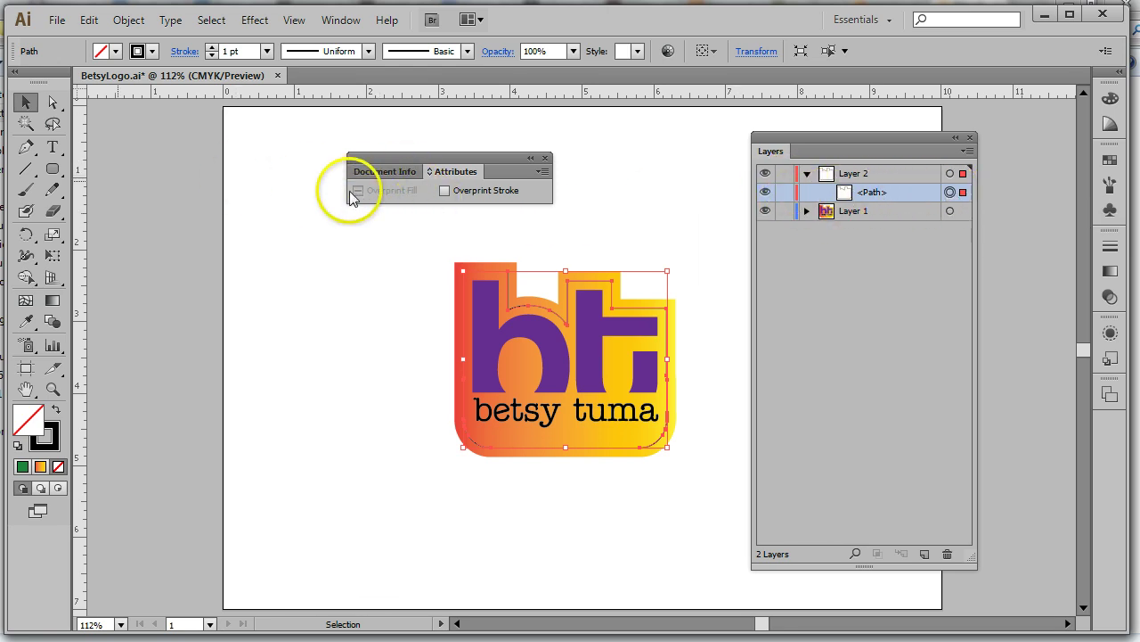
pyautogui.click(444, 190)
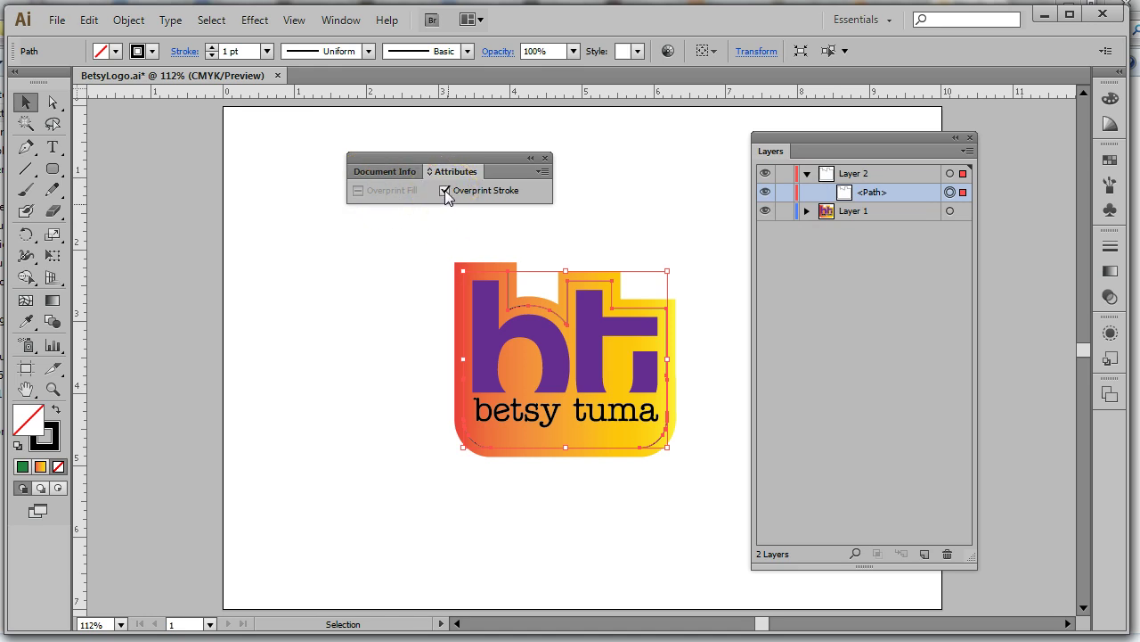
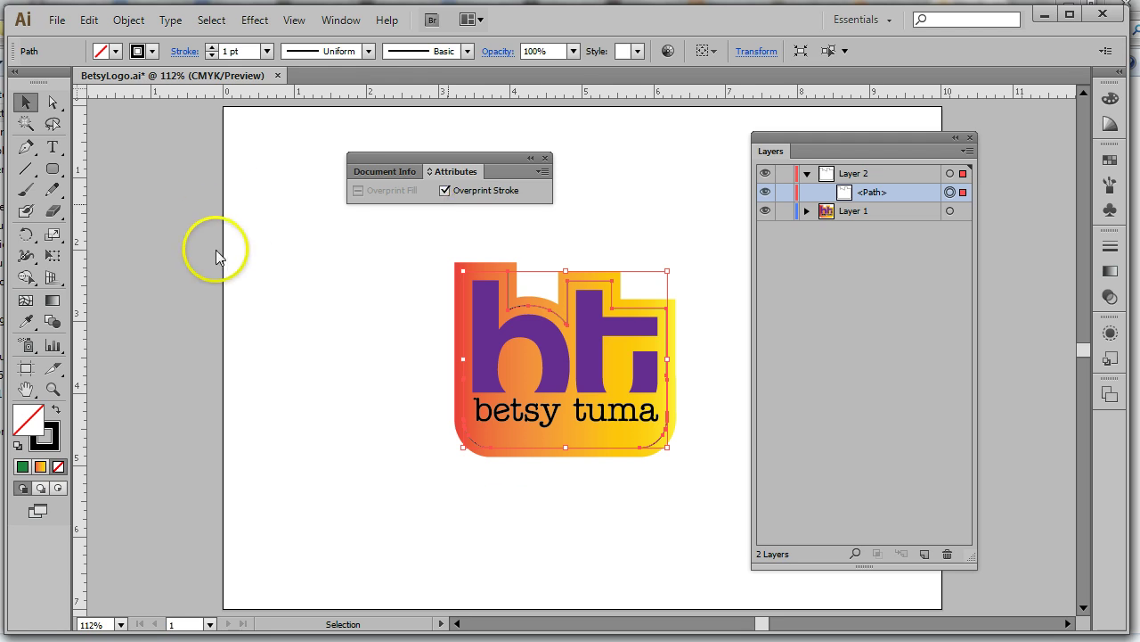
# Click empty artboard space to deselect the die-line path
pyautogui.click(620, 192)
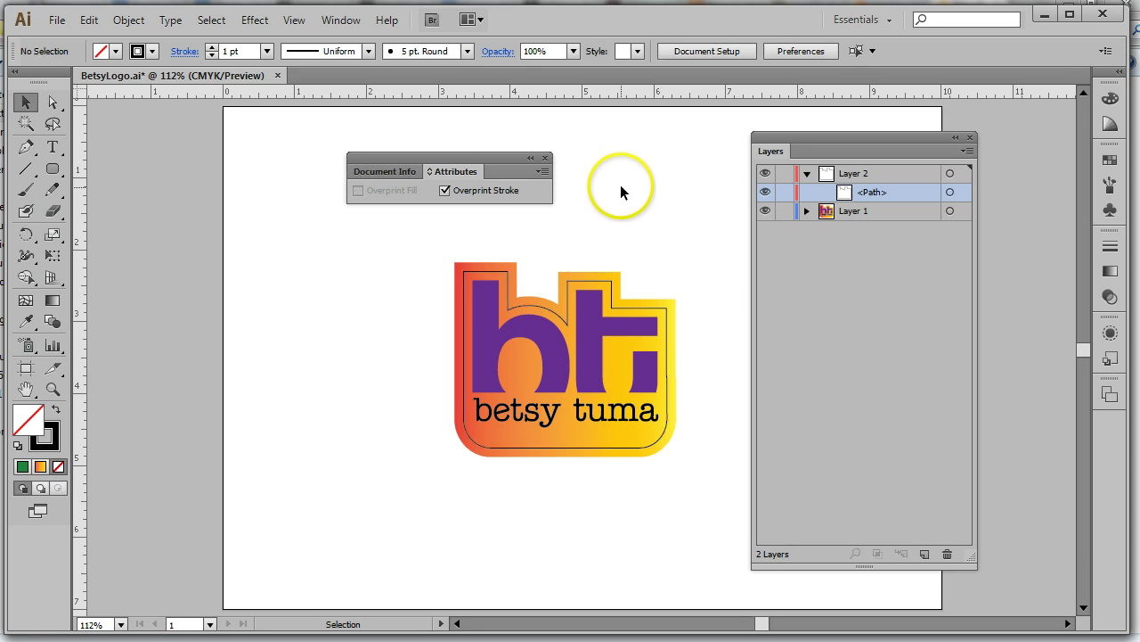
# Rename Layer 2 to 'Die Line' and collapse it in the Layers panel
pyautogui.doubleClick(863, 173)
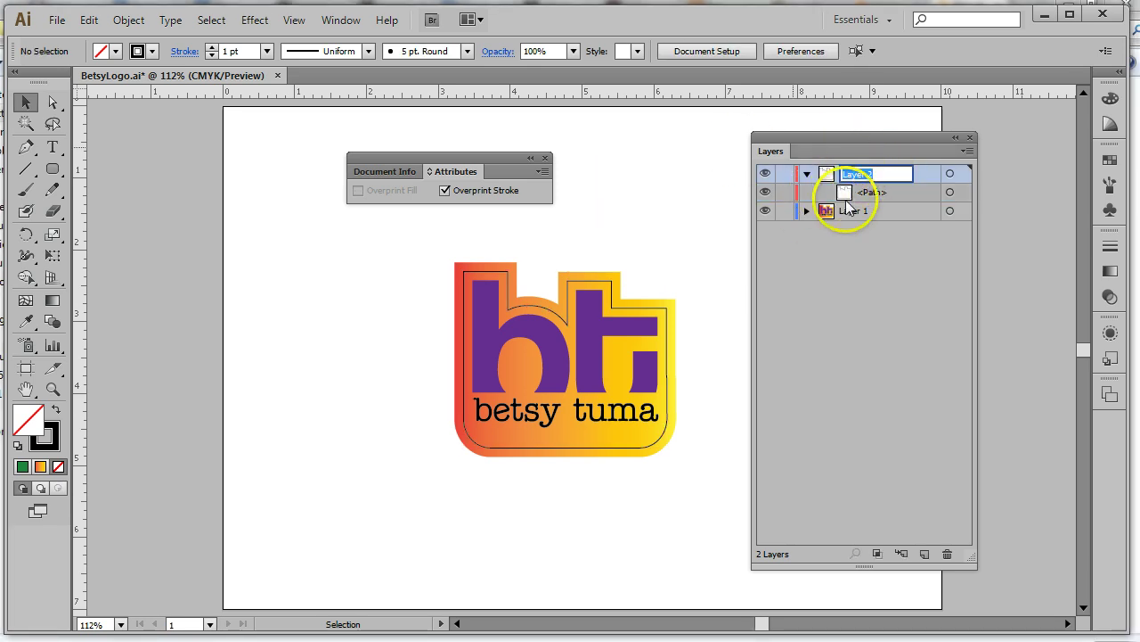
pyautogui.write('Die')
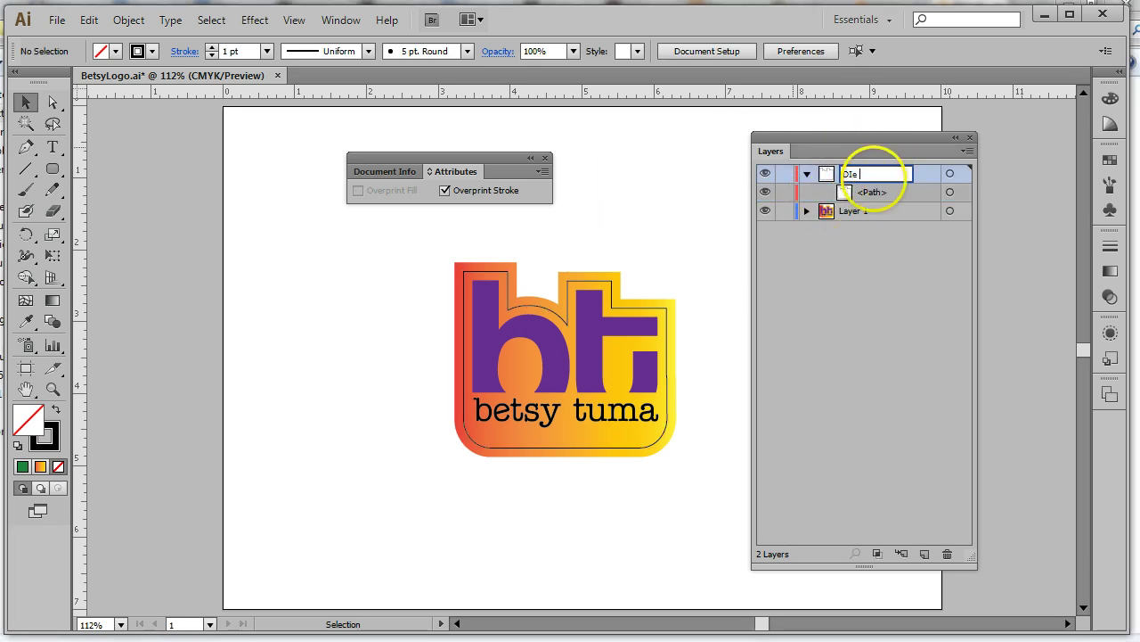
pyautogui.write(' Line')
pyautogui.press('Return')
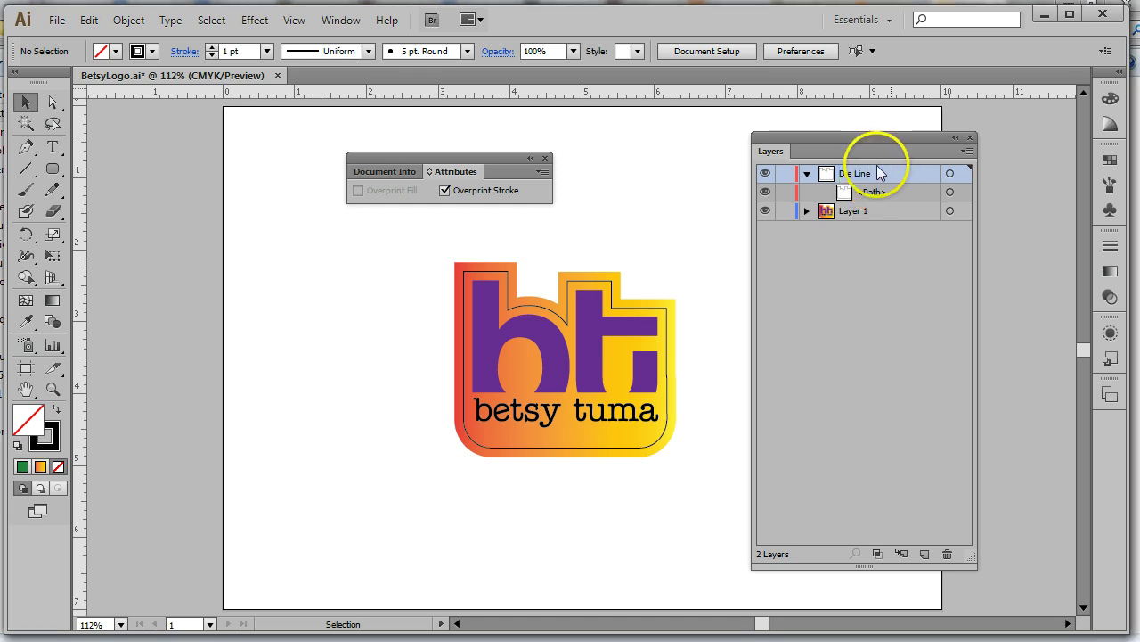
pyautogui.click(807, 174)
pyautogui.moveTo(451, 158); pyautogui.dragTo(299, 130)
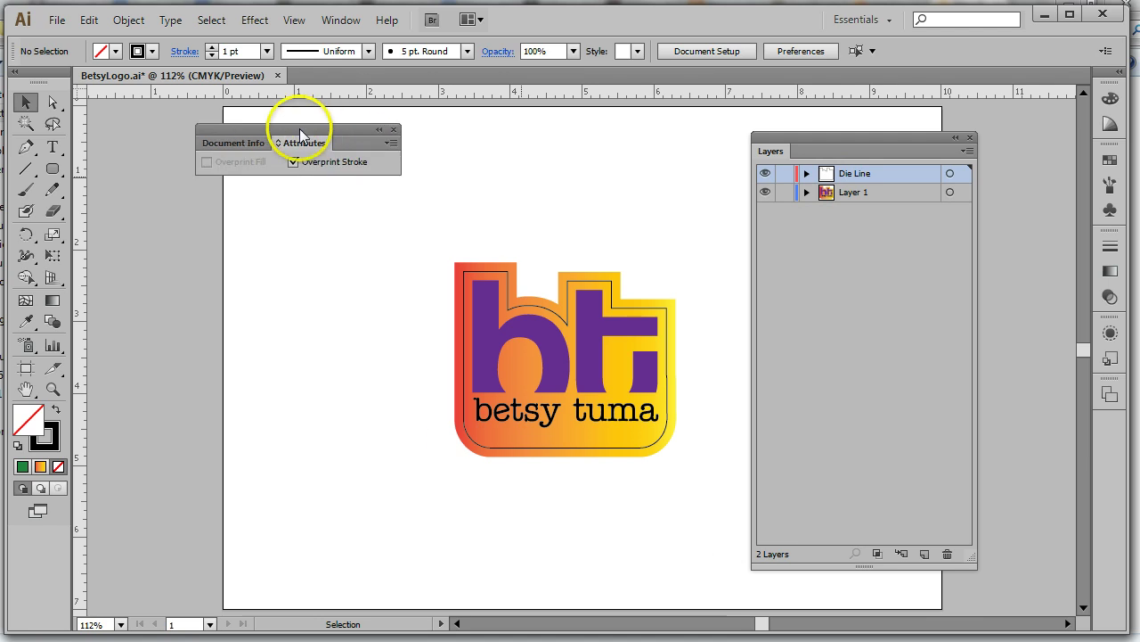
pyautogui.click(55, 20)
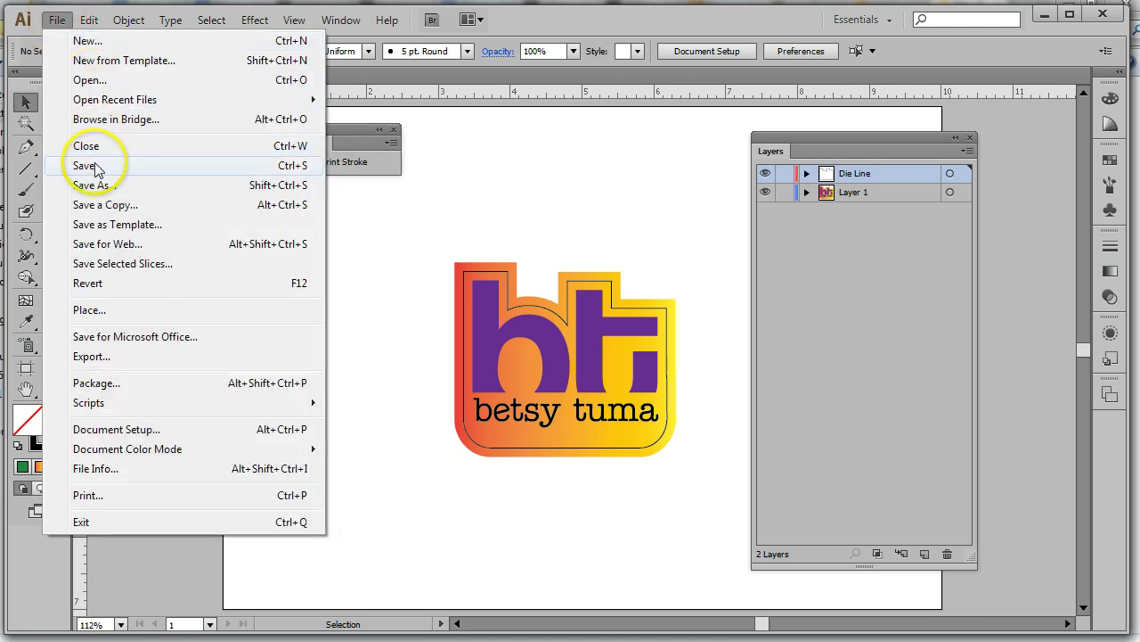
# Save BetsyLogo.ai and close the Layers panel
pyautogui.click(97, 167)
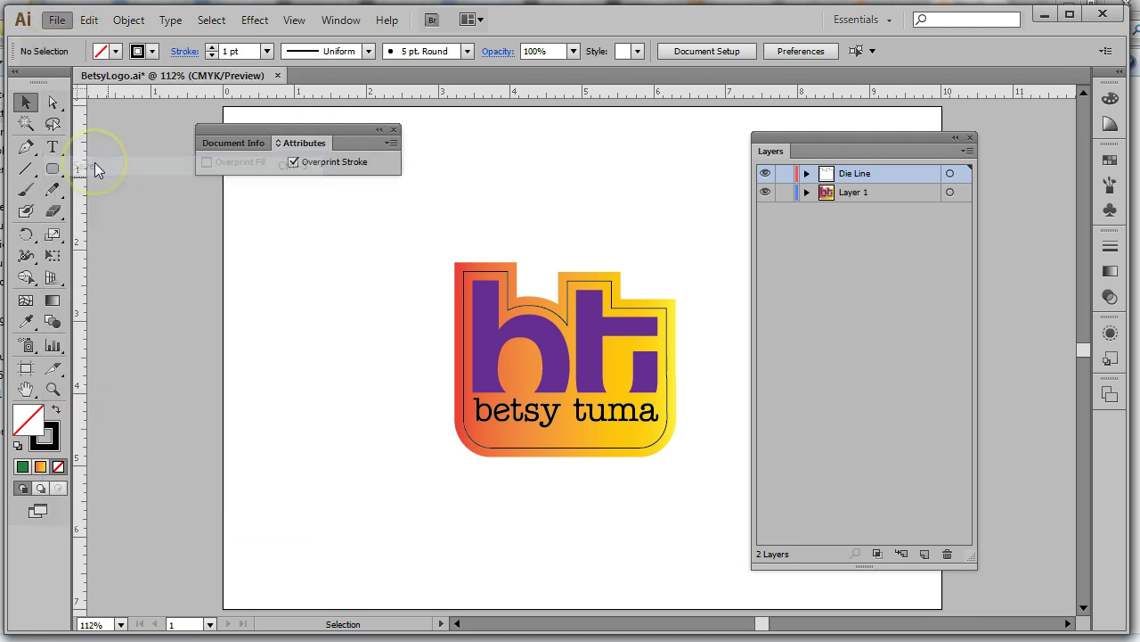
pyautogui.click(969, 138)
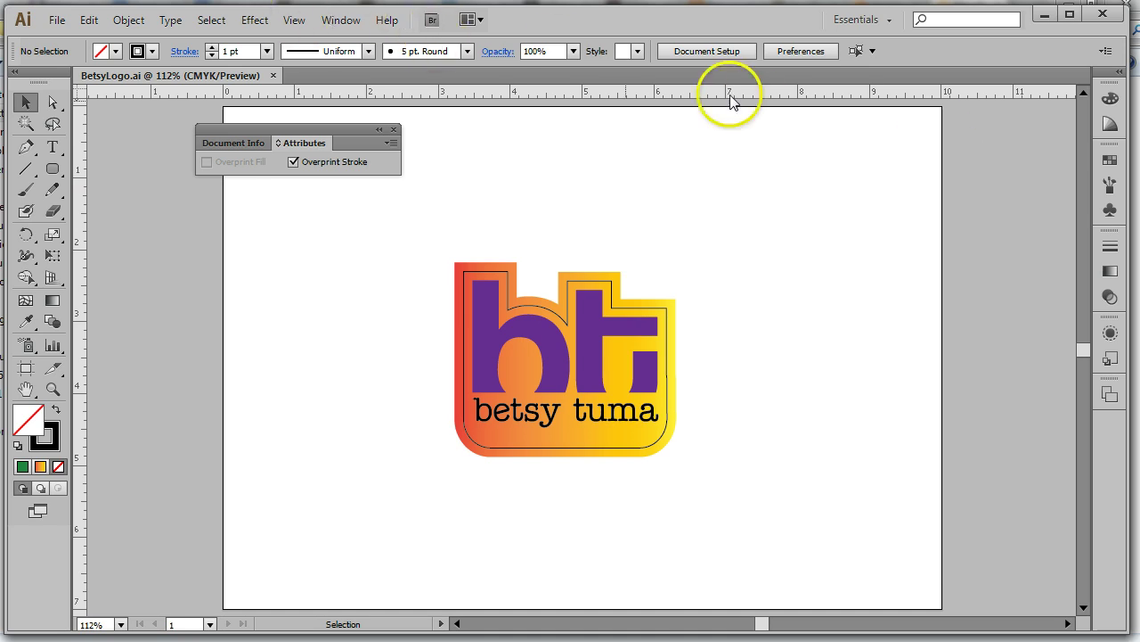
# Open the Separations Preview panel and place it over the artboard
pyautogui.click(341, 21)
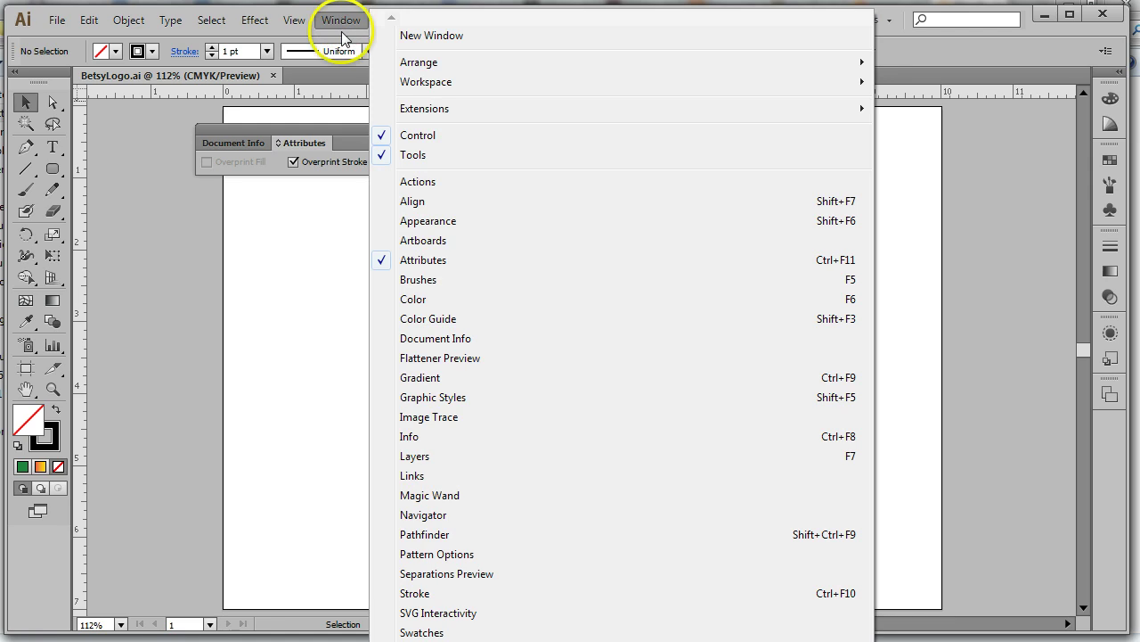
pyautogui.click(470, 576)
pyautogui.moveTo(965, 101); pyautogui.dragTo(775, 136)
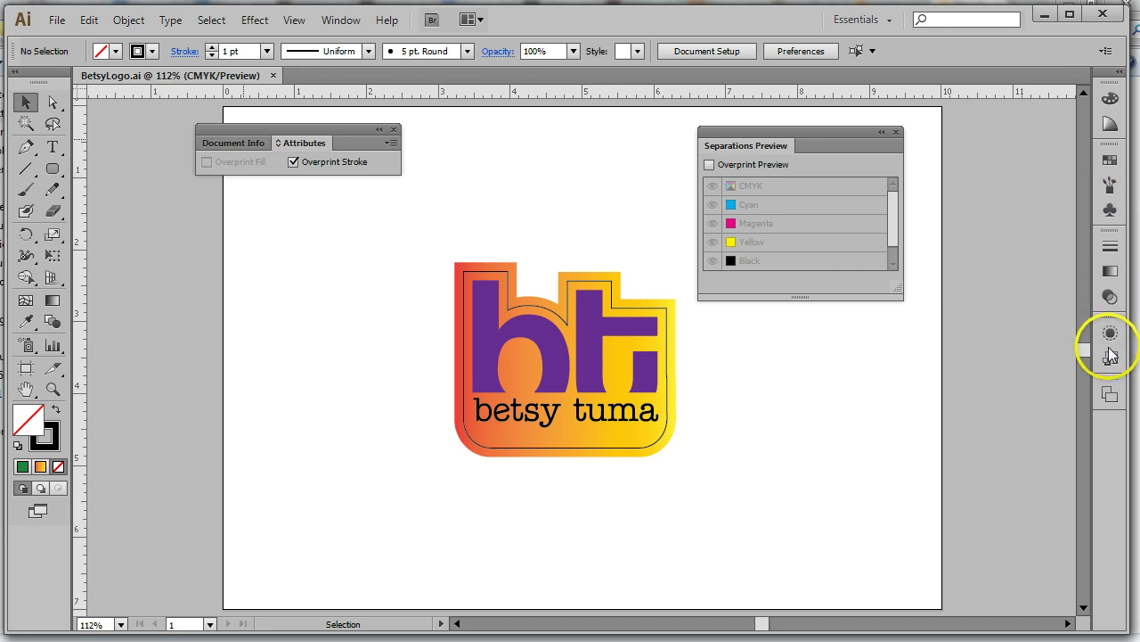
# Reopen the Layers panel and expand the Die Line layer to show its path
pyautogui.click(339, 20)
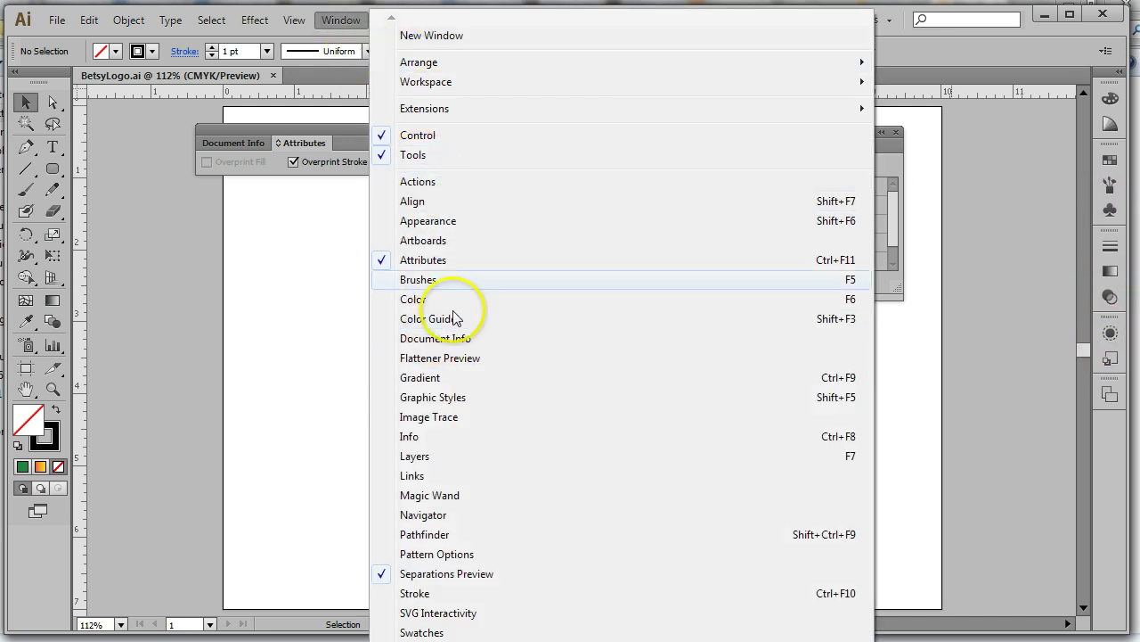
pyautogui.click(437, 456)
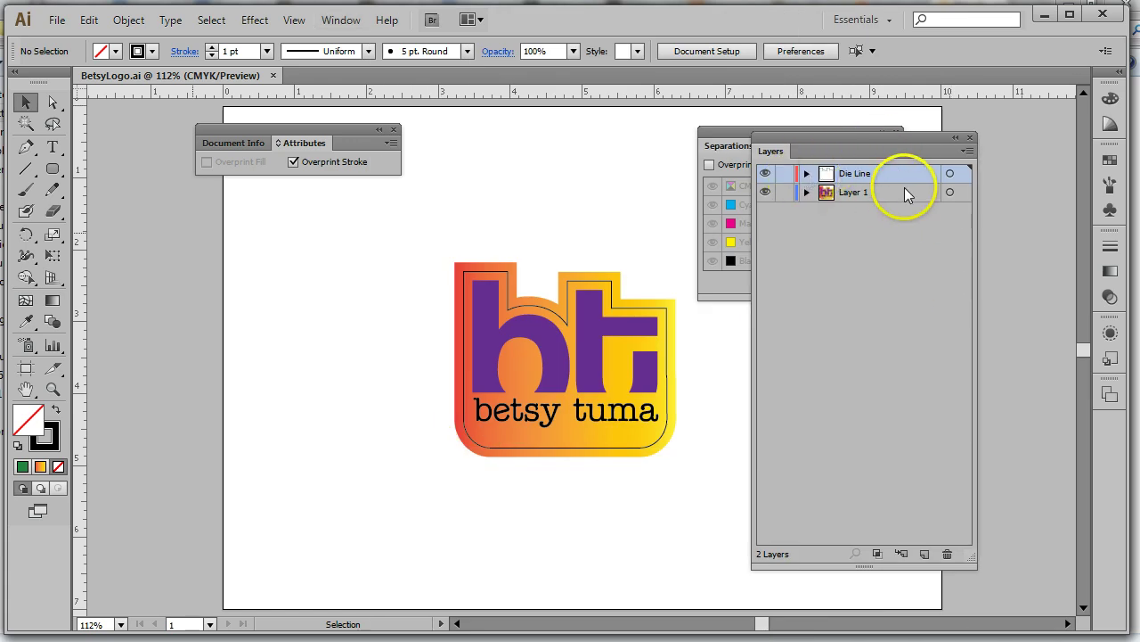
pyautogui.click(807, 173)
# Give the die-line path a 'DIE LINE - DO NOT PRINT' spot-colour stroke from the Control bar
pyautogui.click(950, 192)
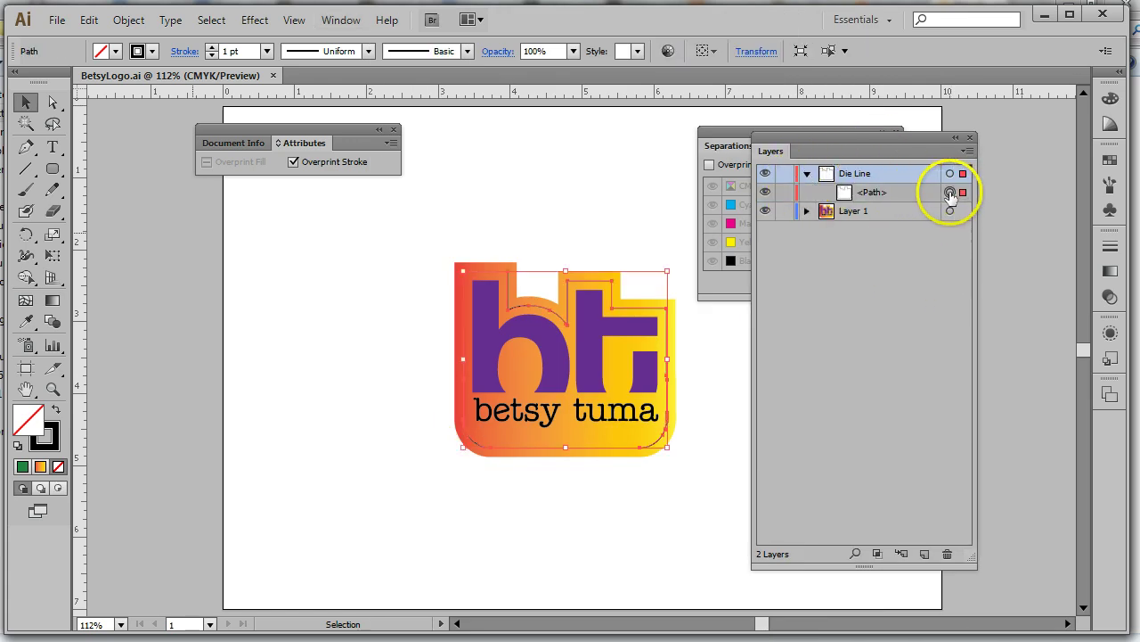
pyautogui.click(154, 52)
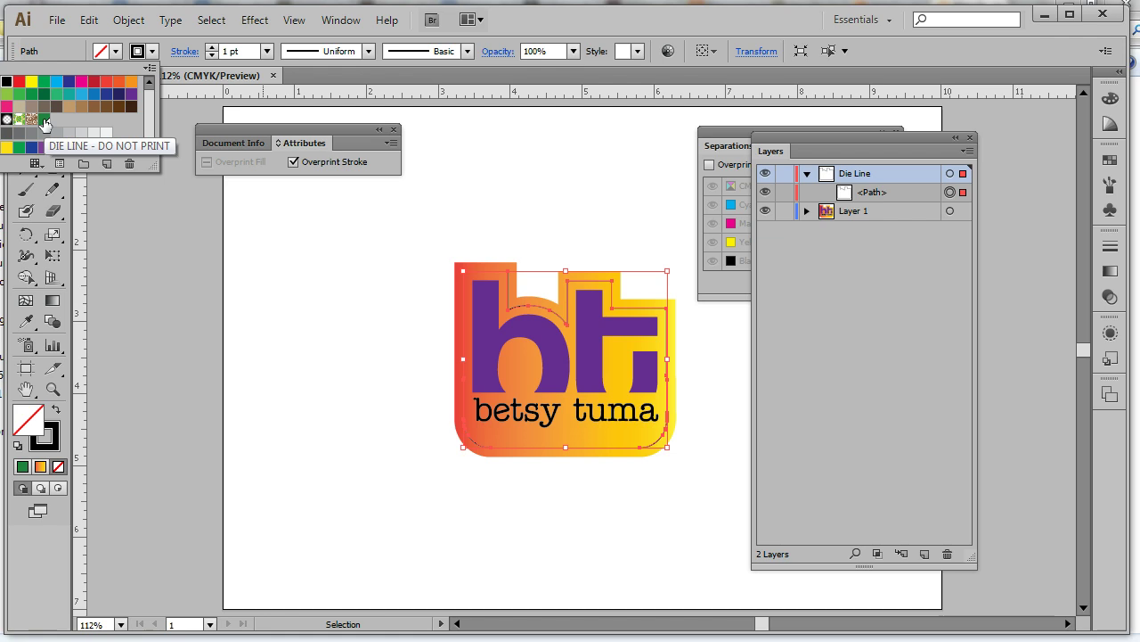
pyautogui.click(88, 123)
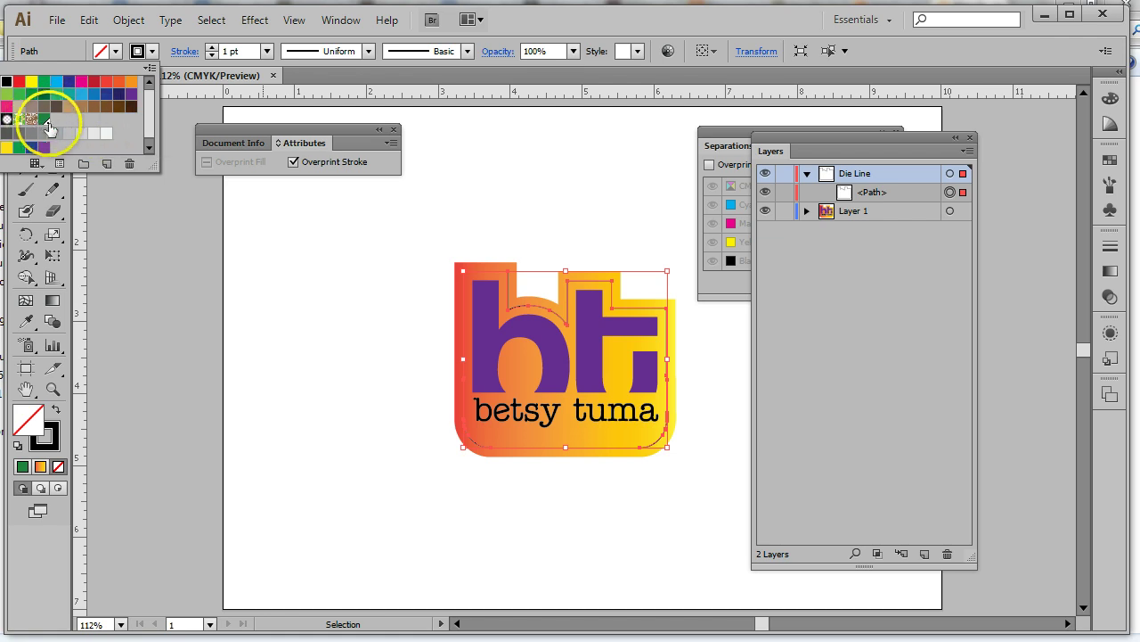
pyautogui.click(49, 123)
pyautogui.click(50, 127)
pyautogui.click(44, 122)
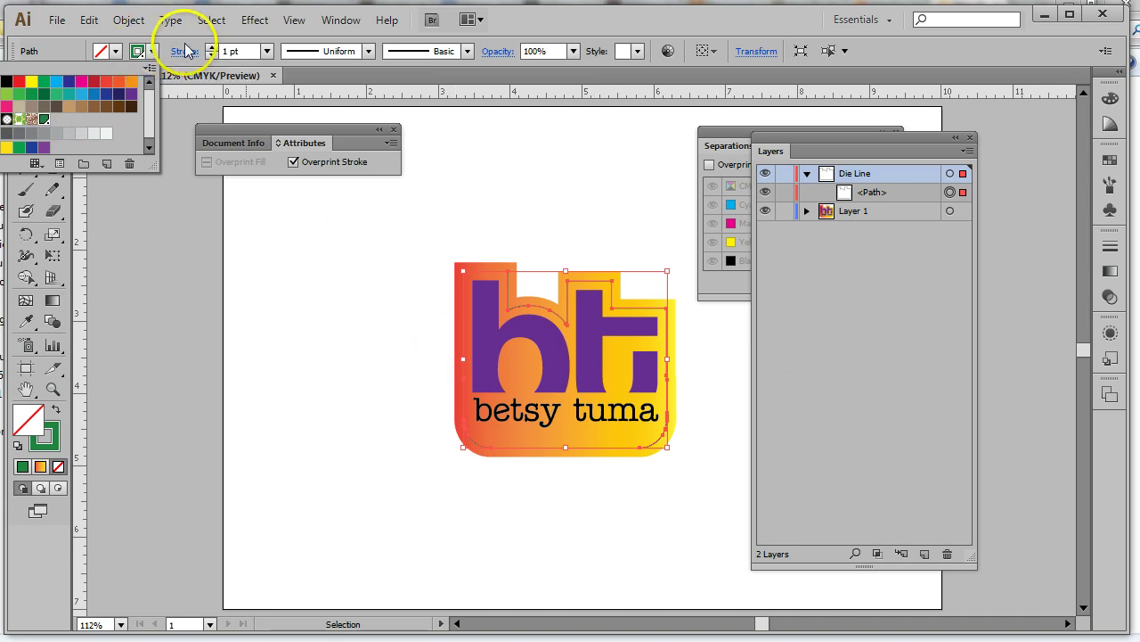
pyautogui.click(150, 51)
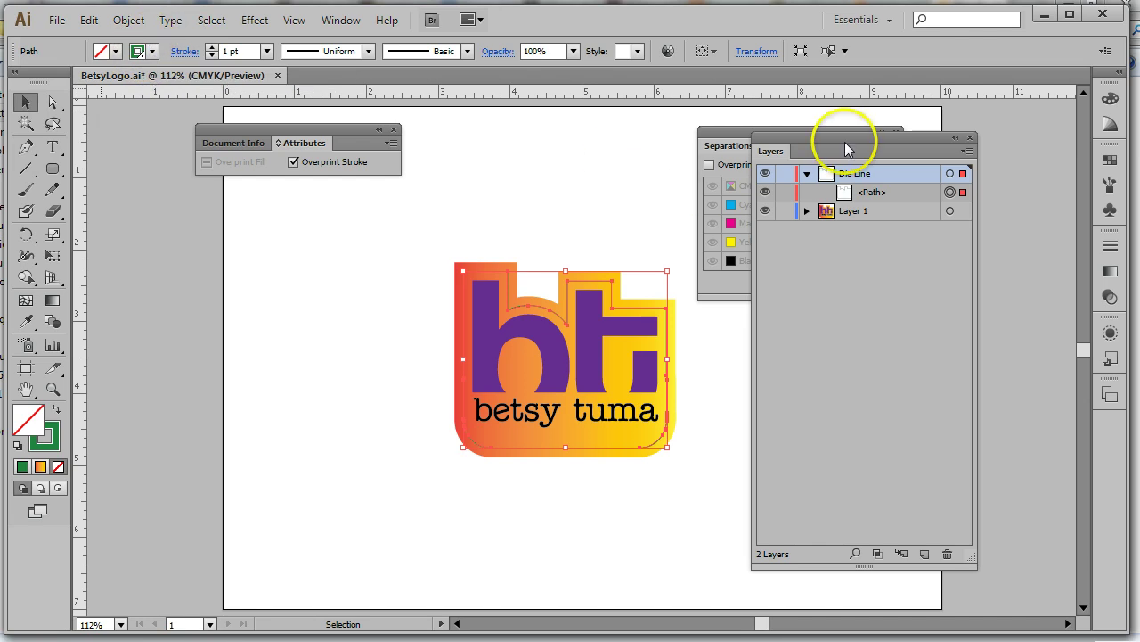
# Enable Overprint Preview and enlarge Separations Preview beside the logo so all plates show
pyautogui.moveTo(845, 142); pyautogui.dragTo(980, 137)
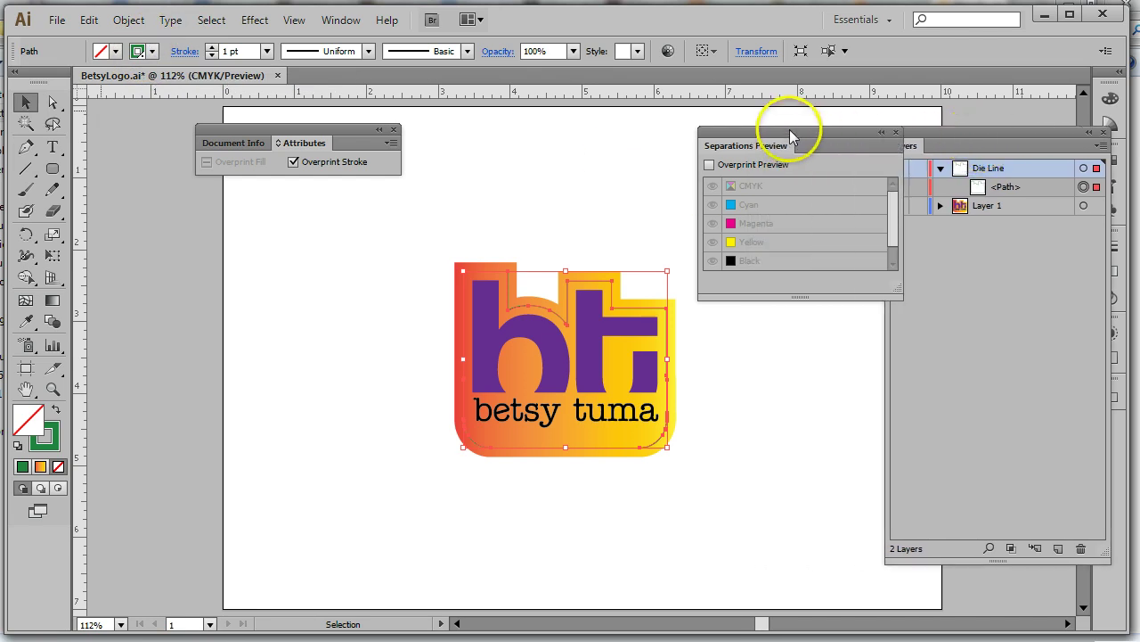
pyautogui.moveTo(791, 135); pyautogui.dragTo(773, 134)
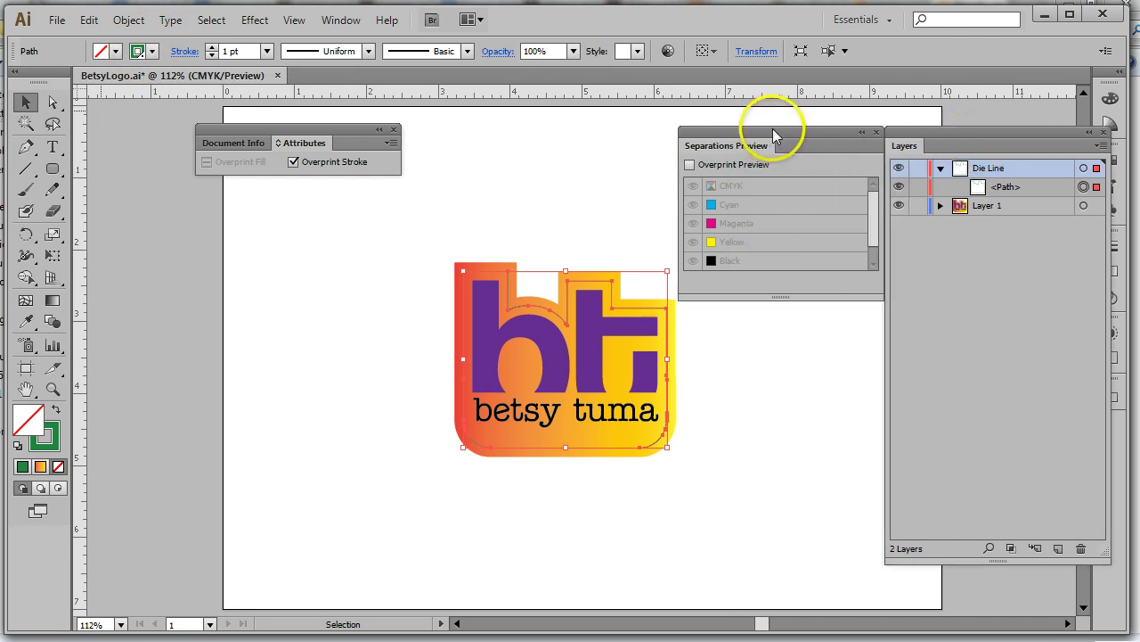
pyautogui.click(690, 165)
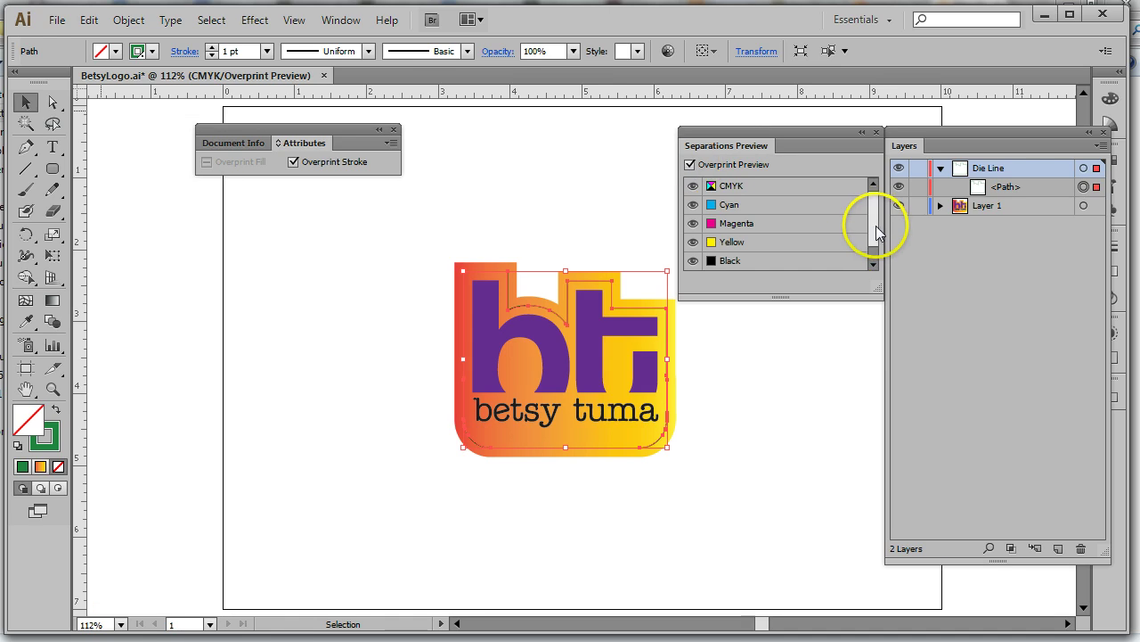
pyautogui.moveTo(875, 225); pyautogui.dragTo(874, 201)
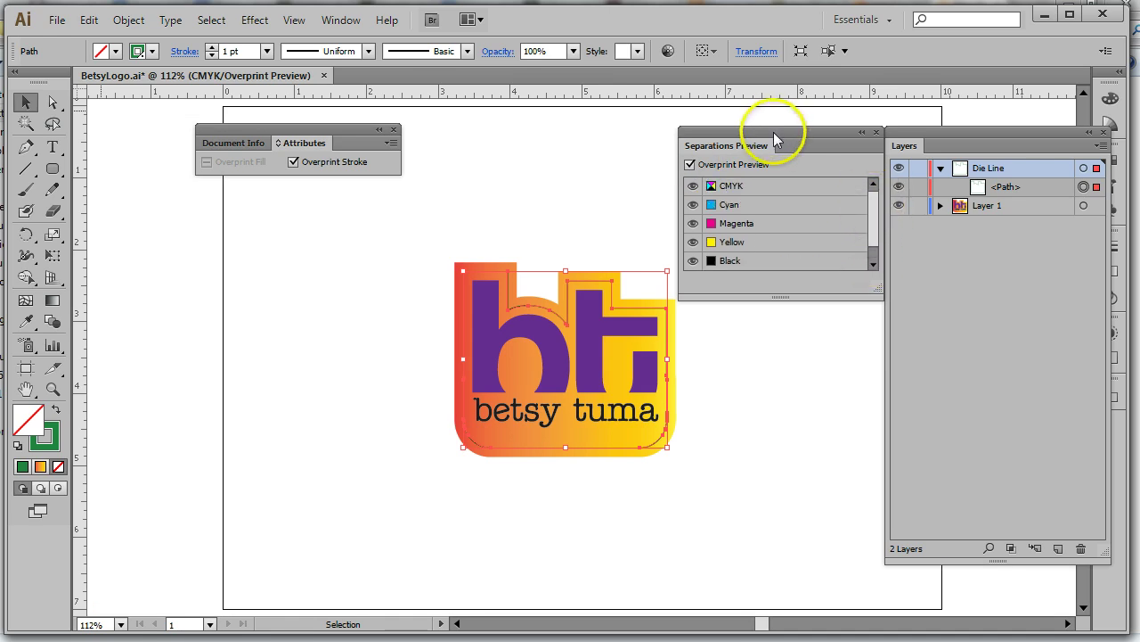
pyautogui.moveTo(773, 132); pyautogui.dragTo(743, 116)
pyautogui.moveTo(909, 152); pyautogui.dragTo(1112, 154)
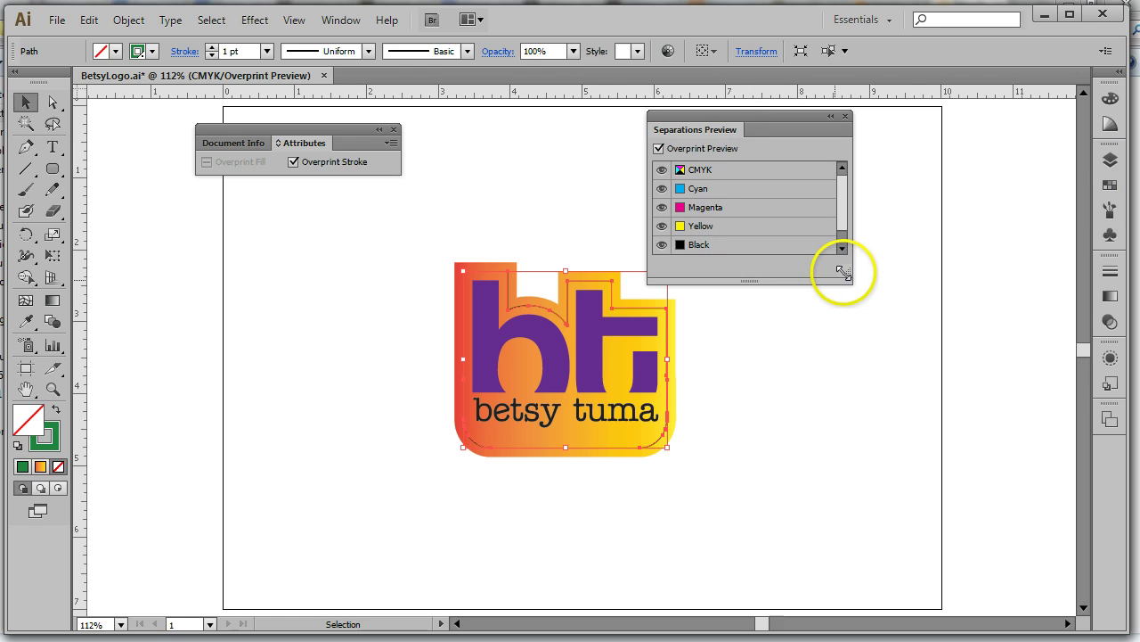
pyautogui.moveTo(845, 267); pyautogui.dragTo(888, 352)
pyautogui.moveTo(751, 125); pyautogui.dragTo(840, 164)
pyautogui.click(699, 258)
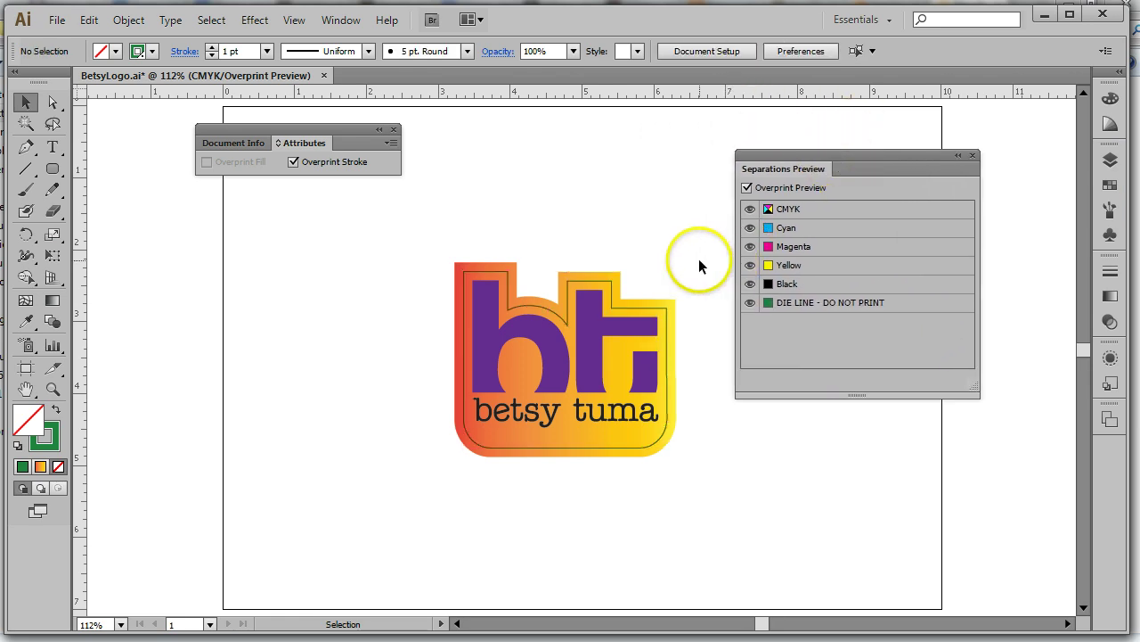
pyautogui.click(802, 305)
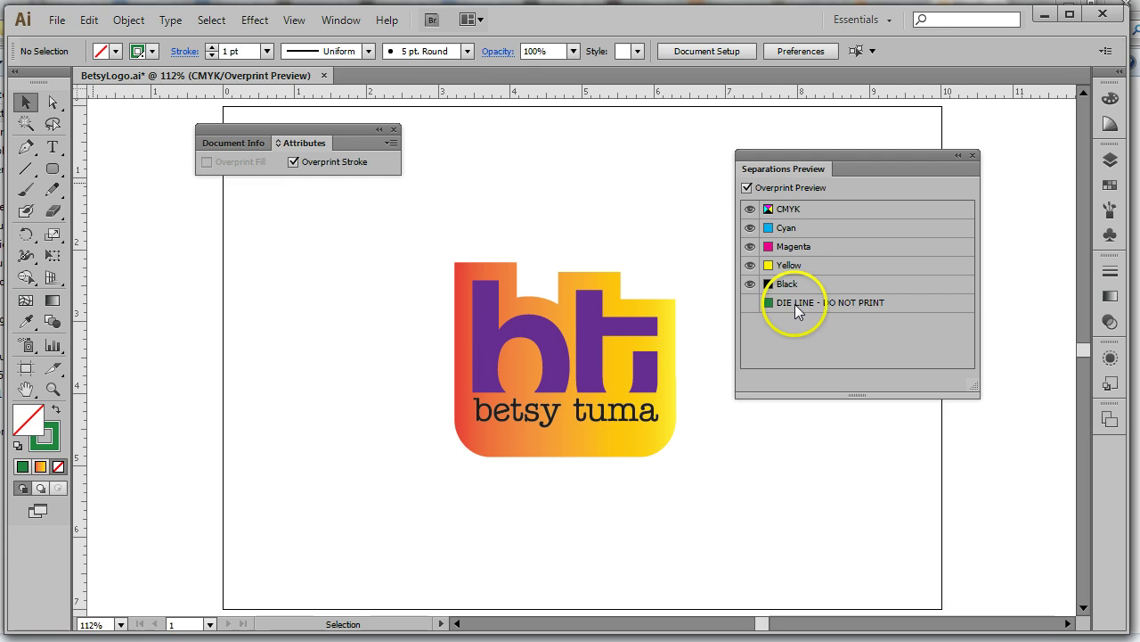
pyautogui.click(751, 304)
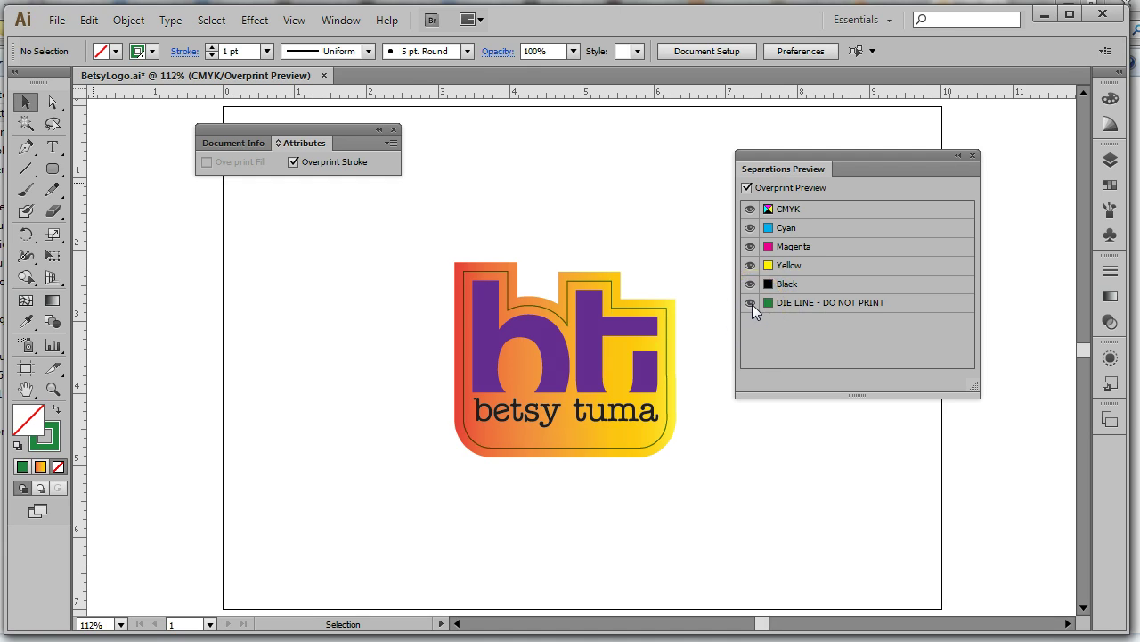
pyautogui.click(751, 304)
pyautogui.click(751, 304)
pyautogui.click(751, 304)
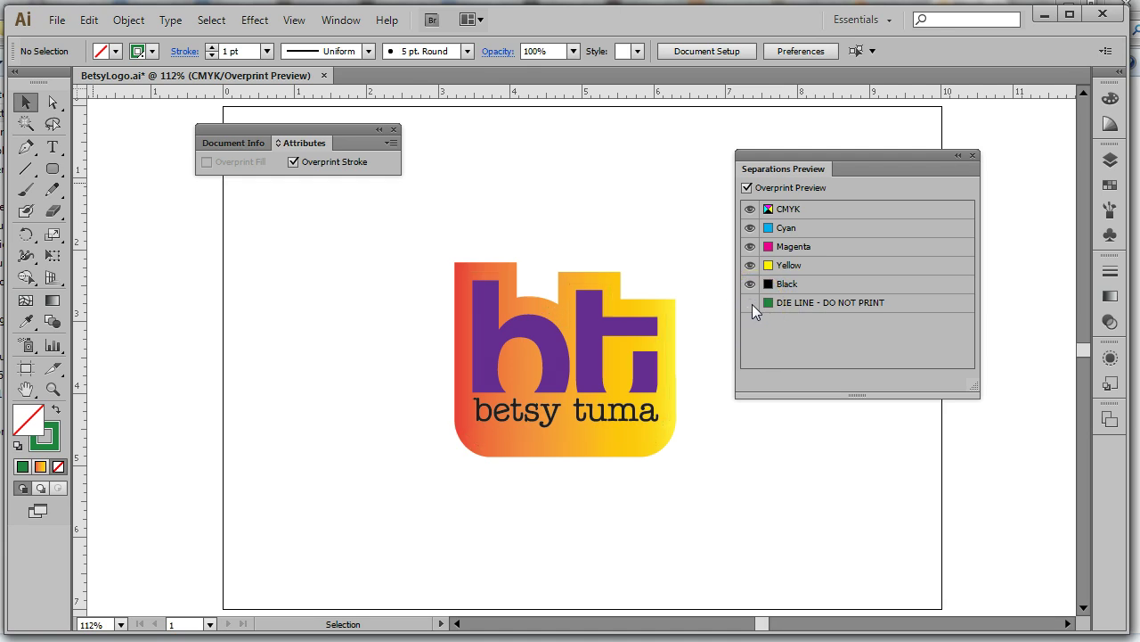
pyautogui.click(749, 228)
pyautogui.click(751, 246)
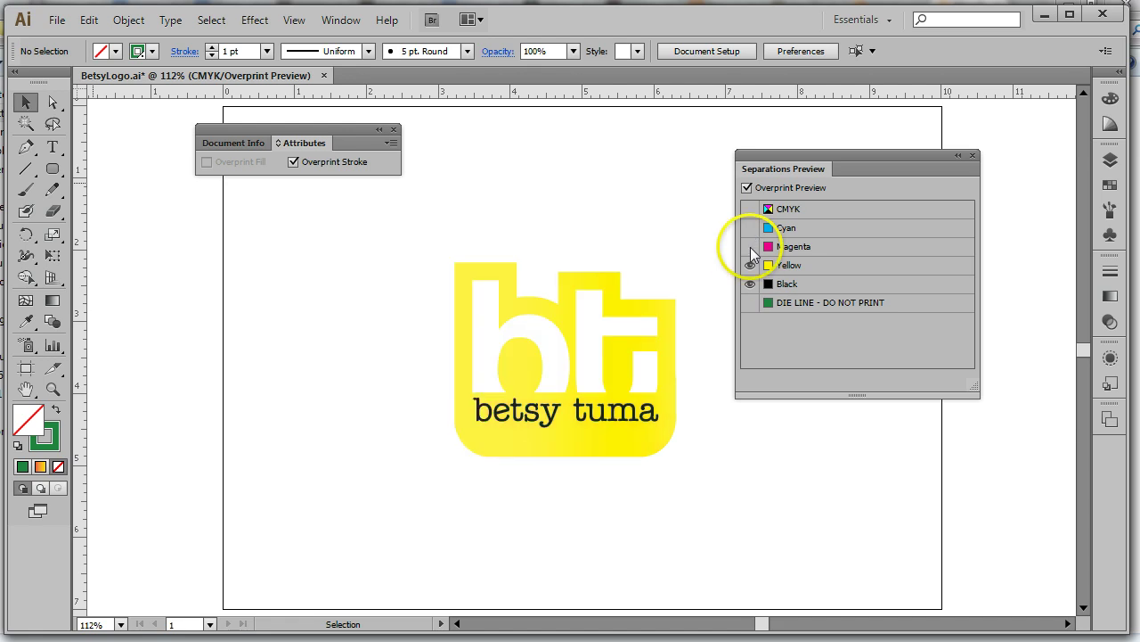
pyautogui.click(751, 266)
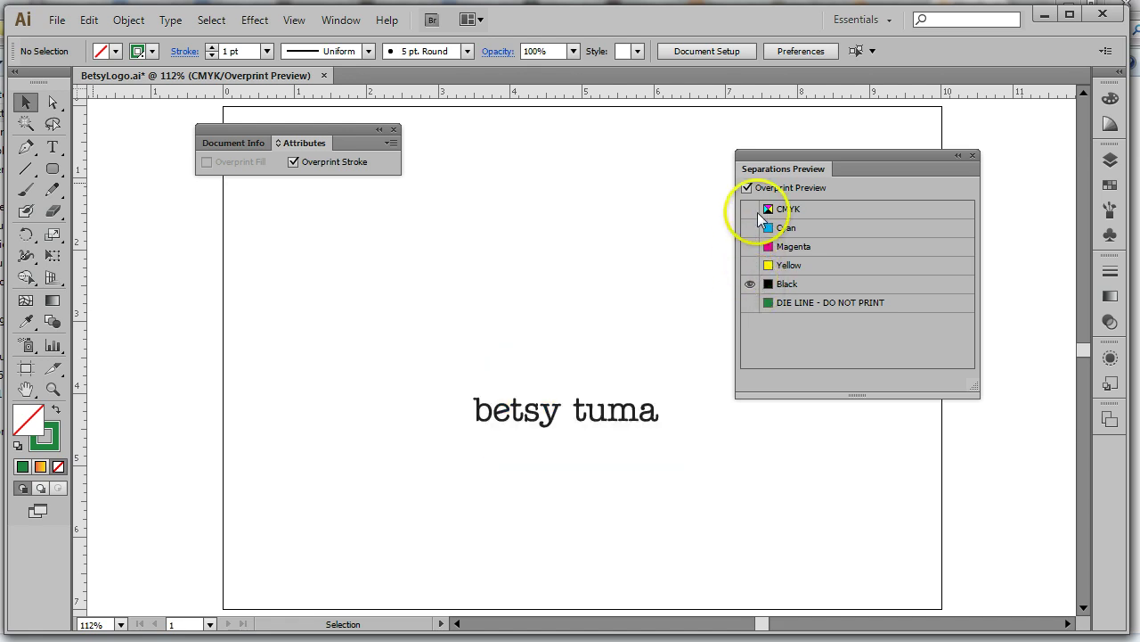
pyautogui.click(750, 303)
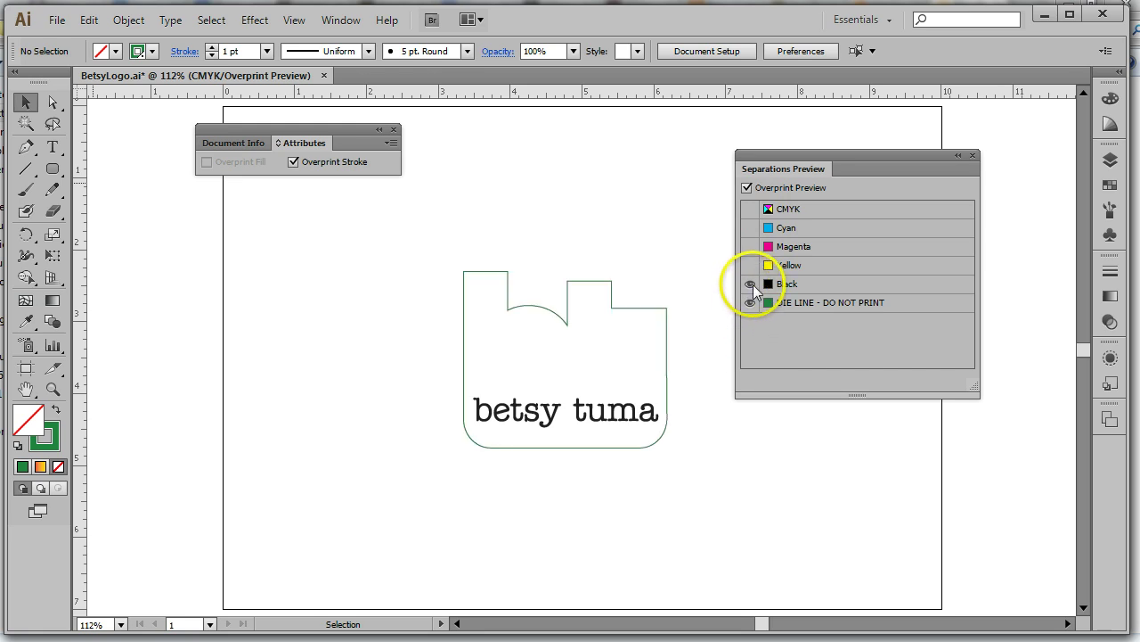
pyautogui.click(751, 284)
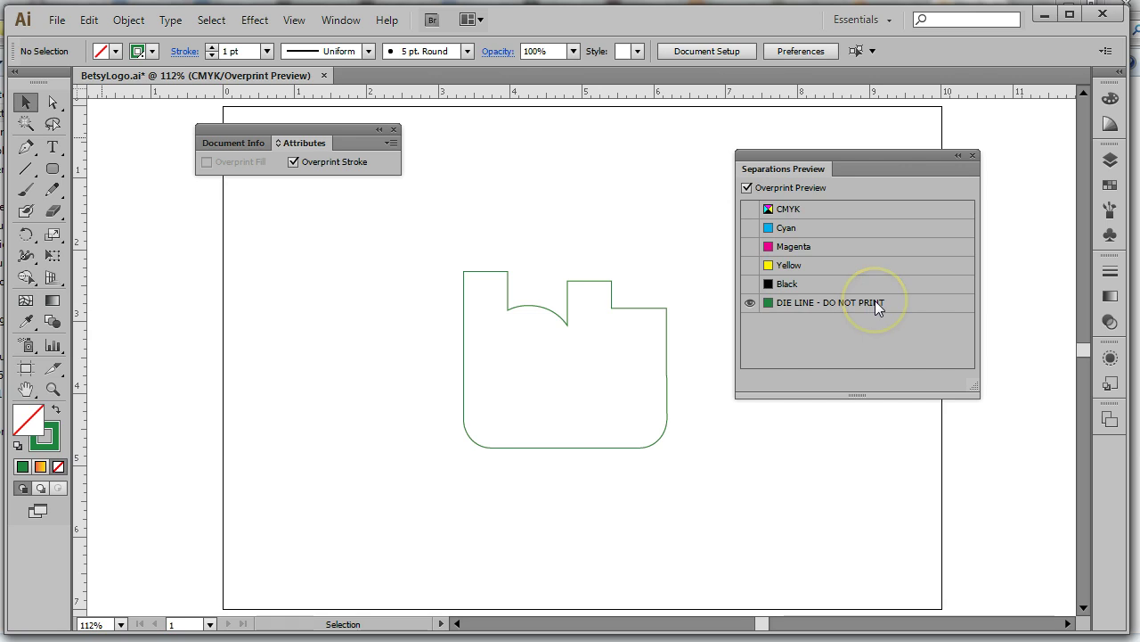
pyautogui.click(790, 299)
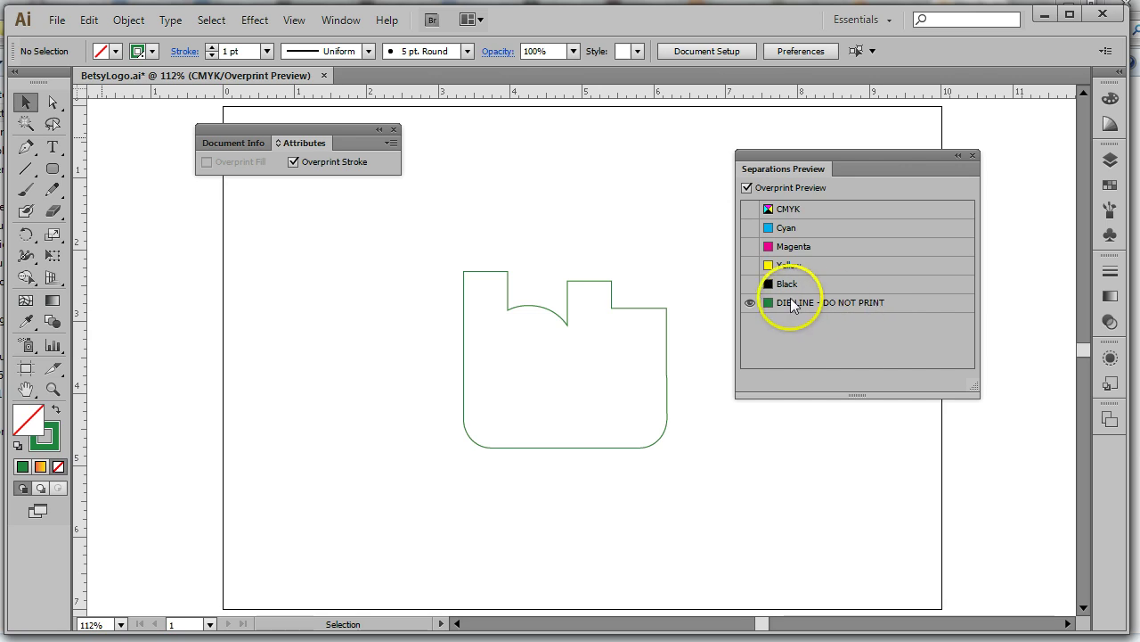
pyautogui.click(748, 285)
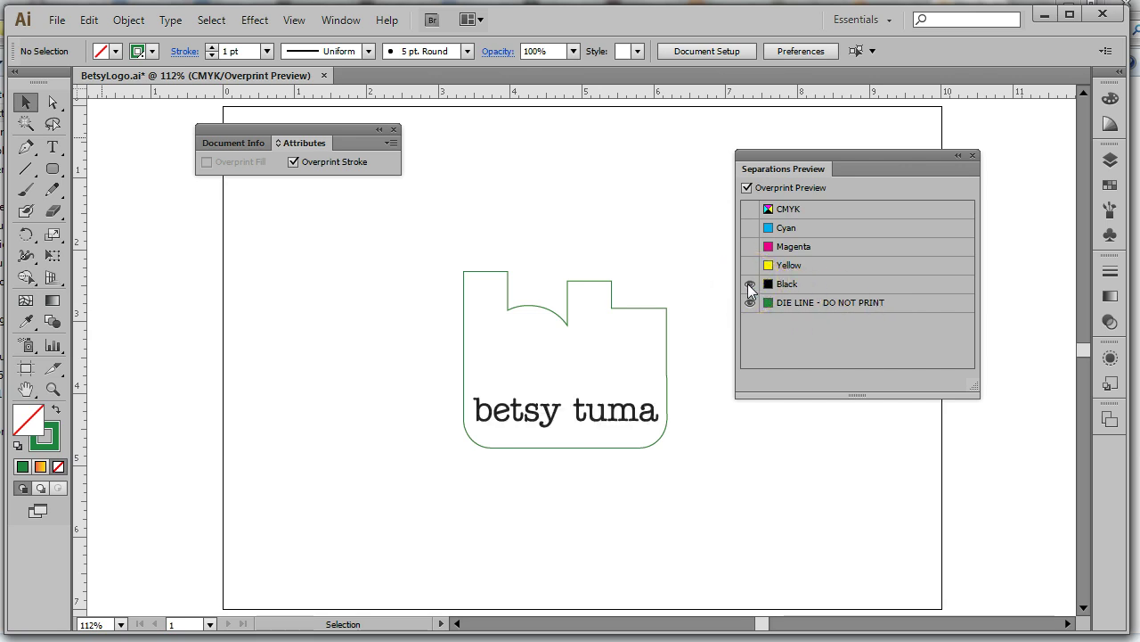
pyautogui.click(747, 267)
pyautogui.click(749, 302)
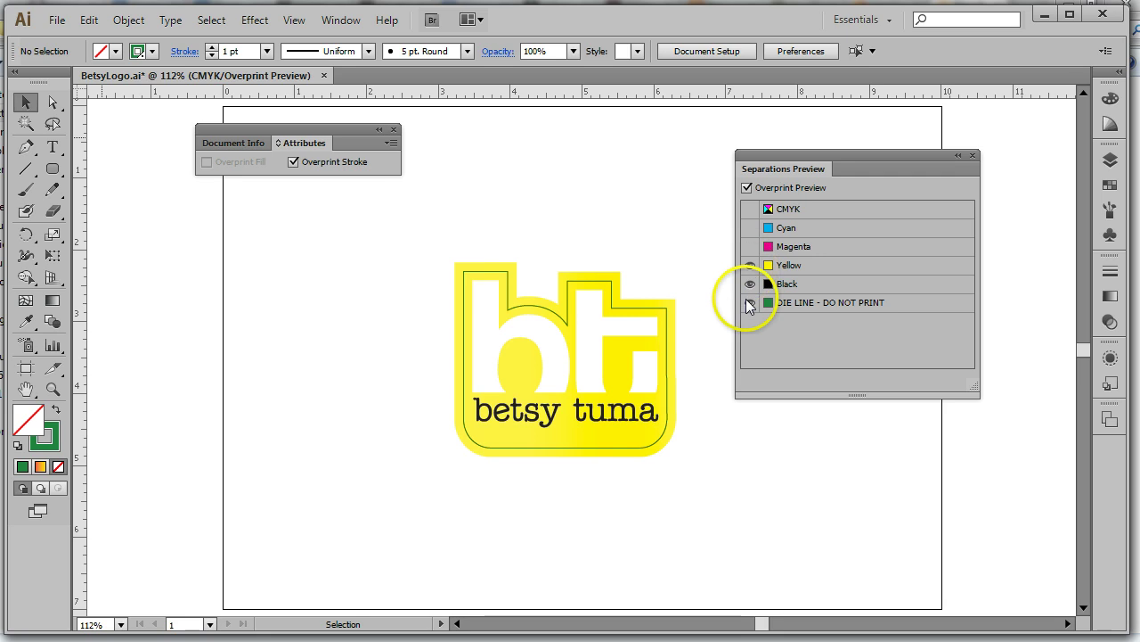
pyautogui.click(749, 303)
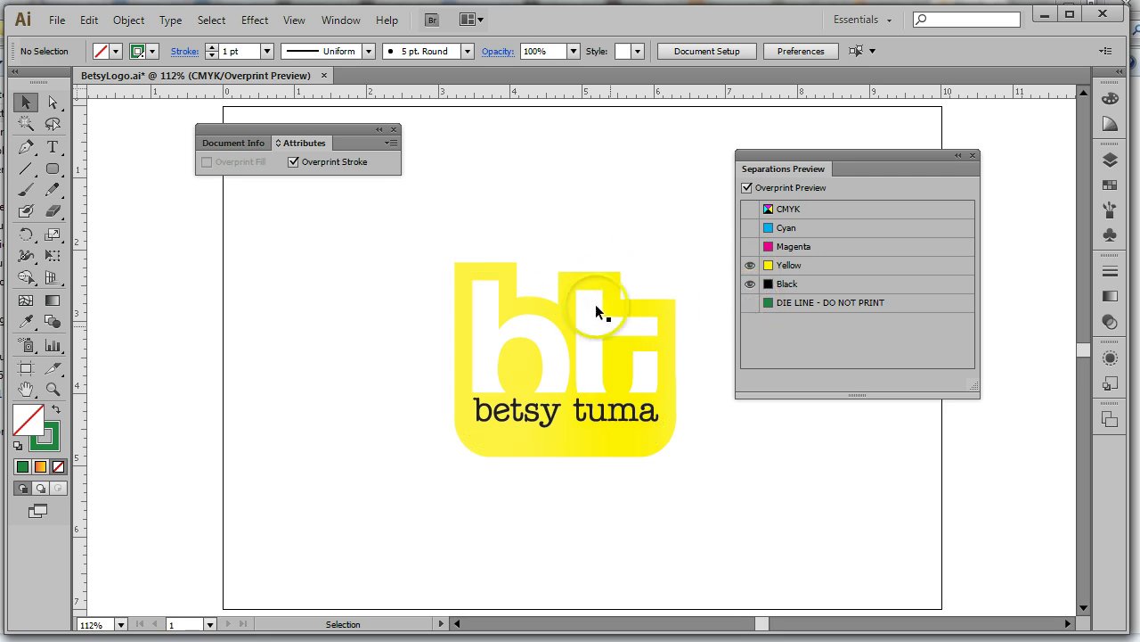
pyautogui.click(749, 302)
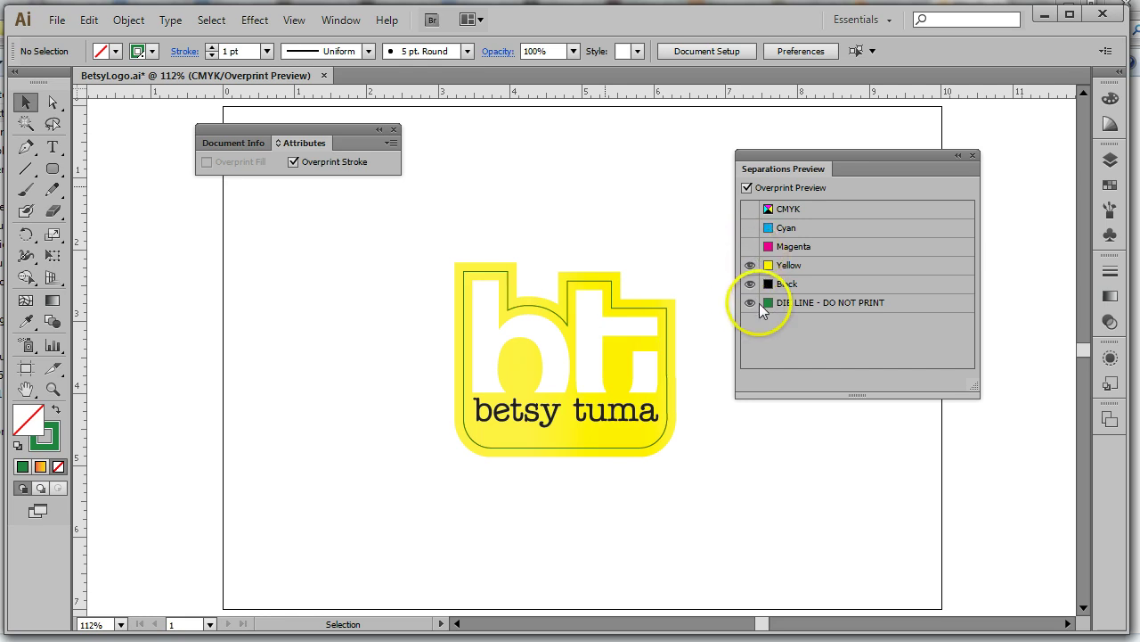
pyautogui.click(750, 302)
pyautogui.click(750, 246)
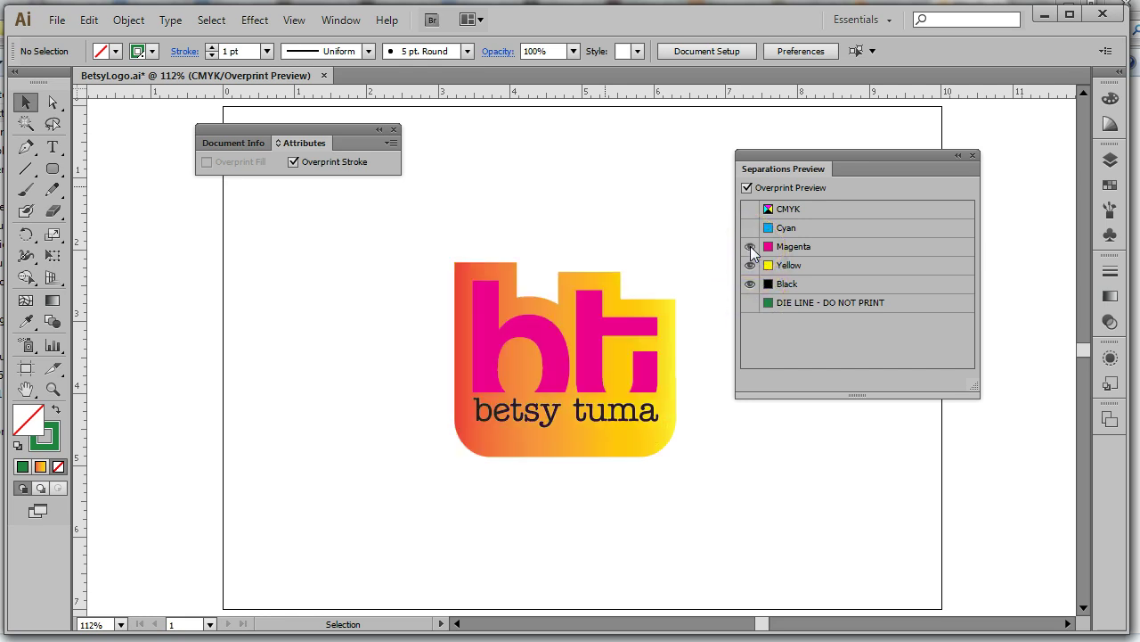
pyautogui.click(750, 228)
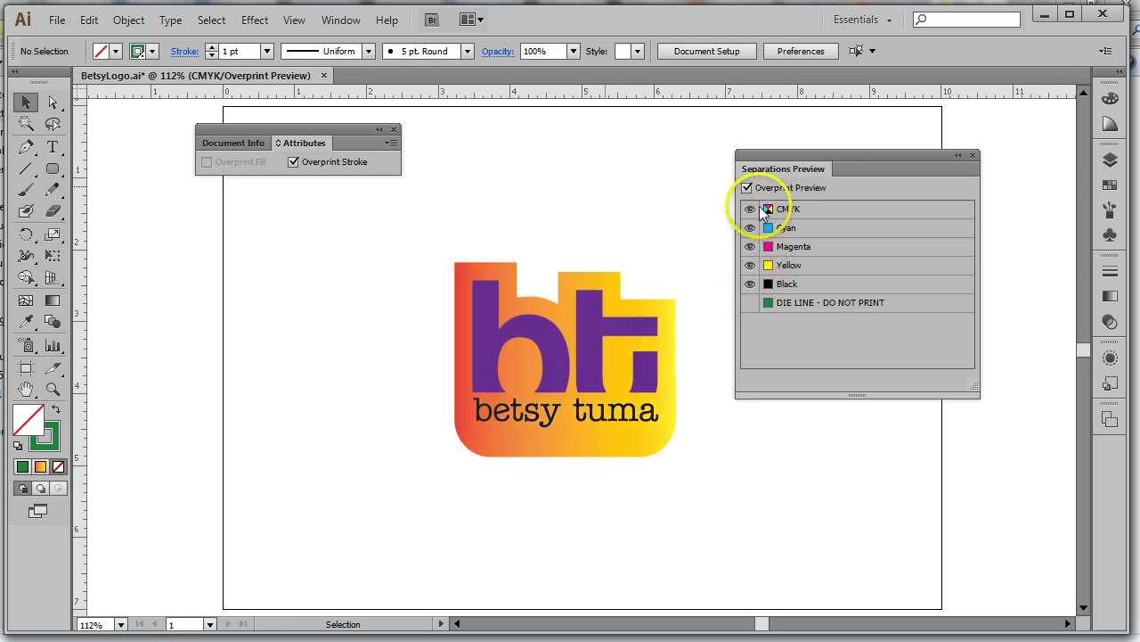
pyautogui.click(750, 302)
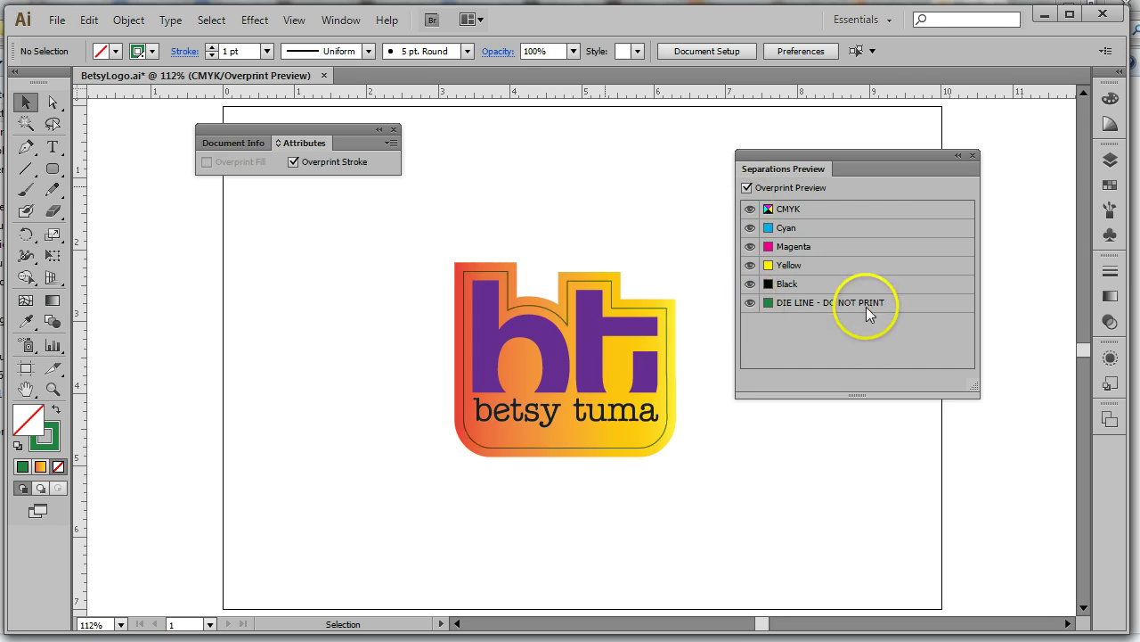